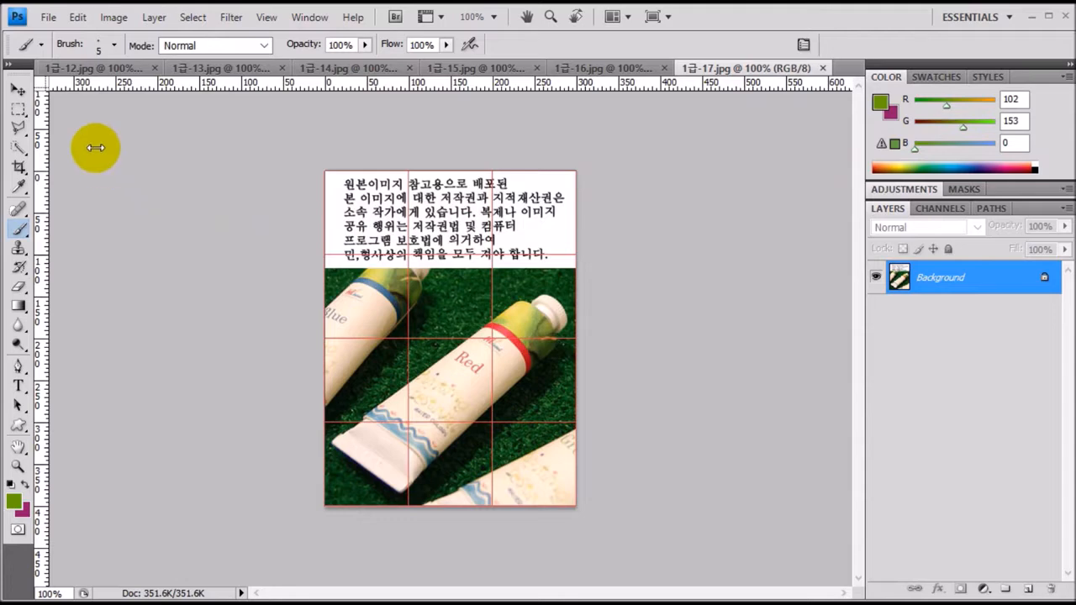
Step: Start a new document and name it with the fourth examinee number-and-name line copied from the gtq_수험-1 file in Notepad
click(48, 18)
click(90, 40)
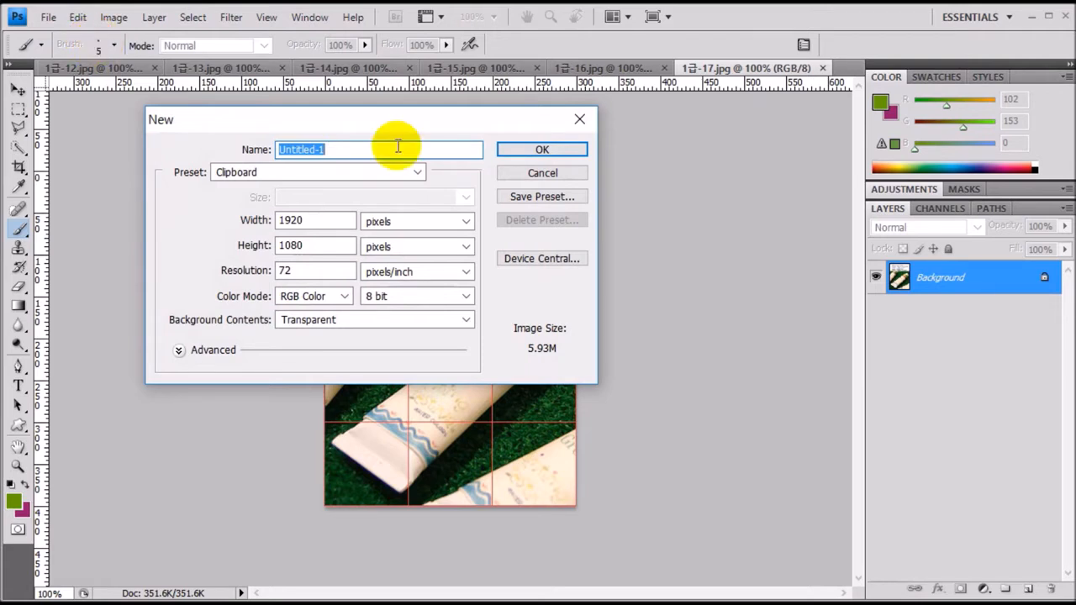
key(Return)
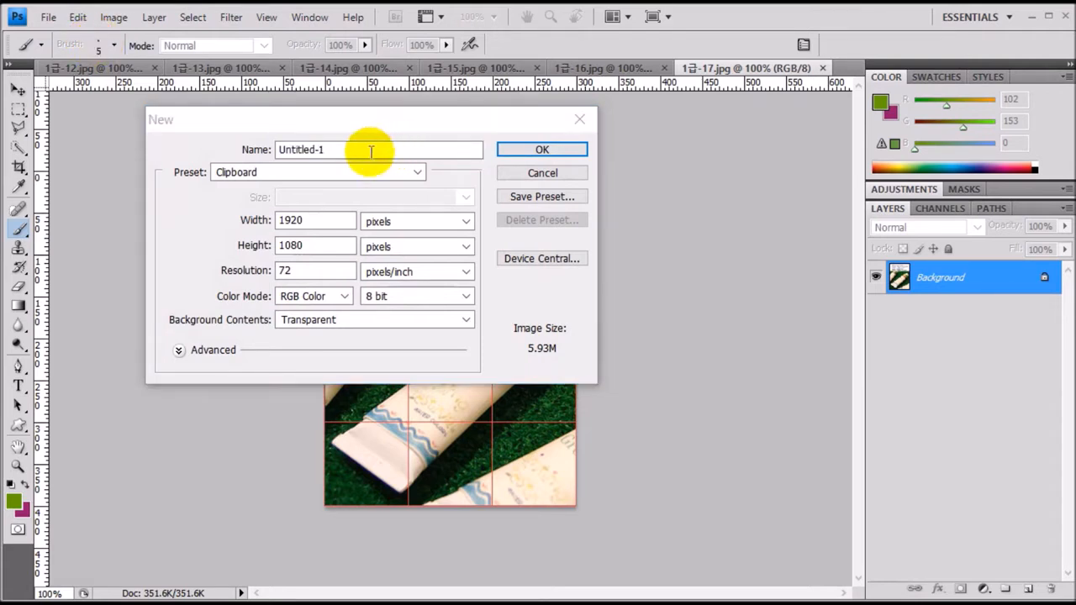
drag(371, 150, 273, 145)
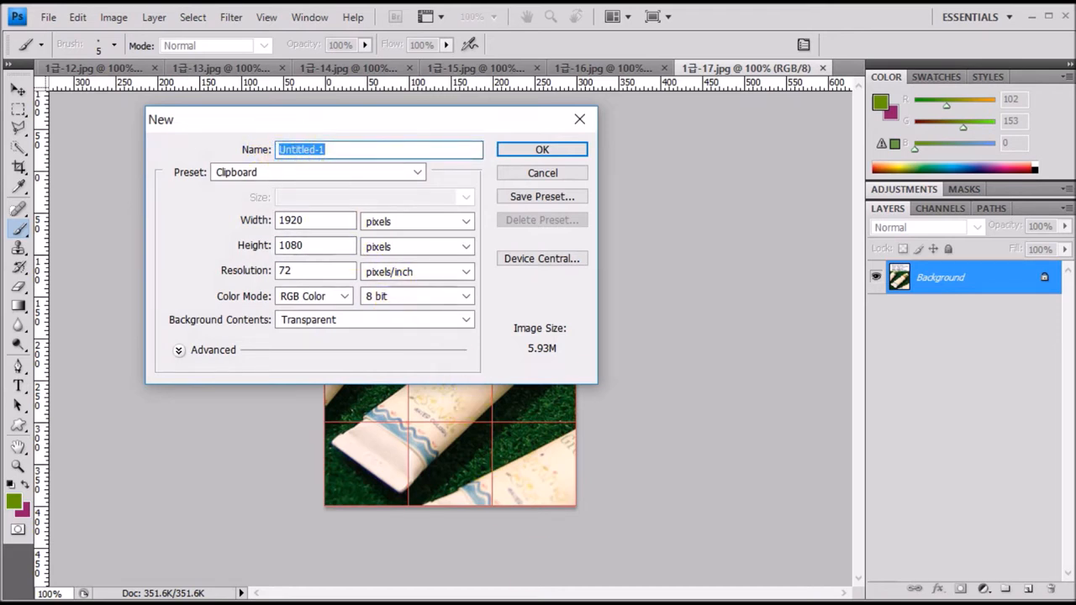
key(Return)
drag(685, 602, 669, 462)
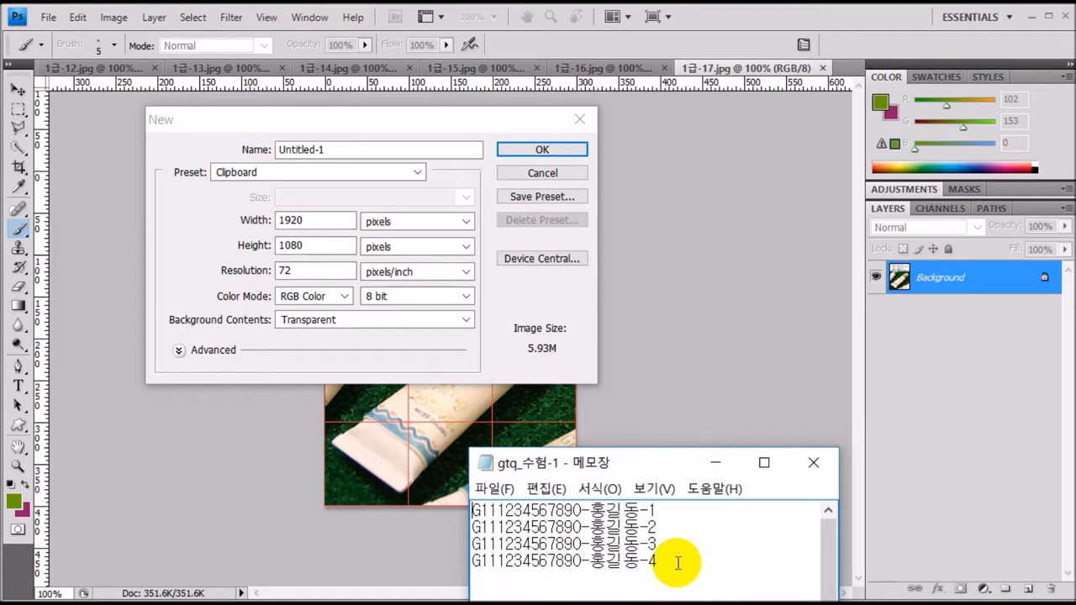
drag(677, 562, 454, 574)
key(ctrl+c)
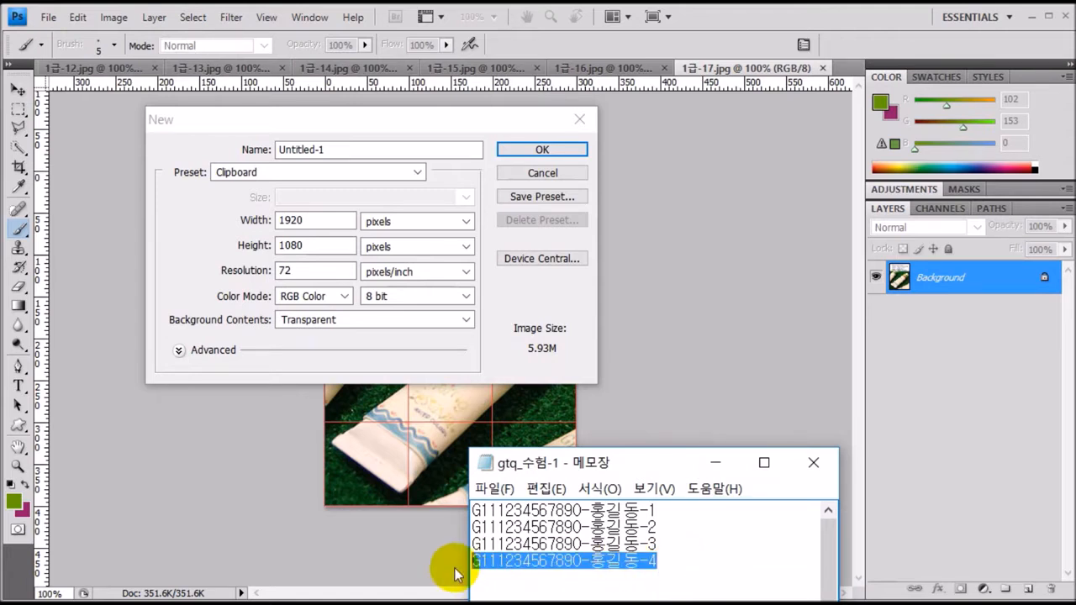
click(371, 147)
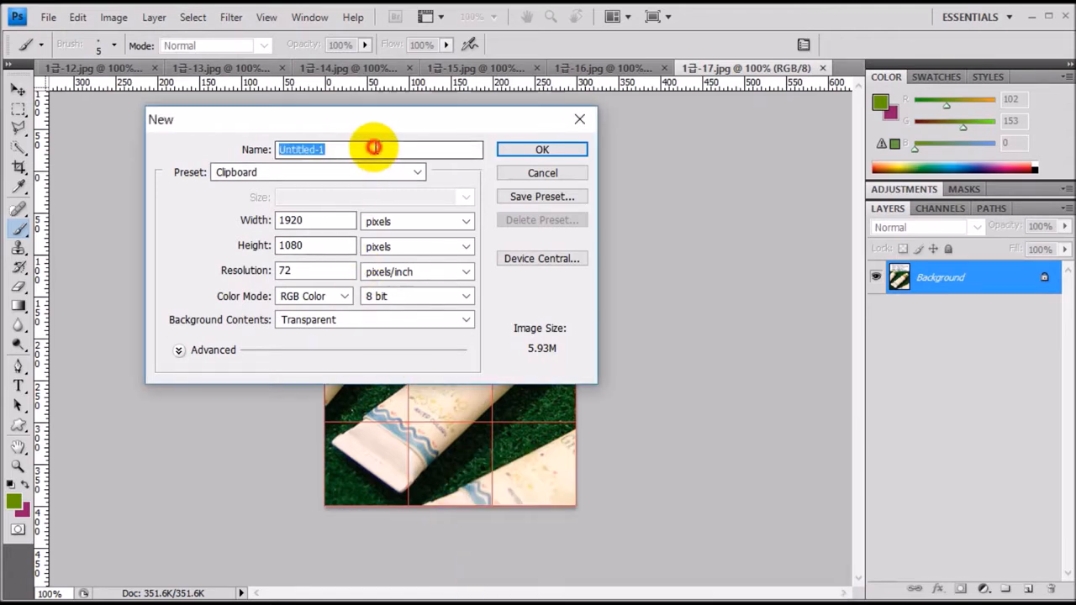
key(ctrl+v)
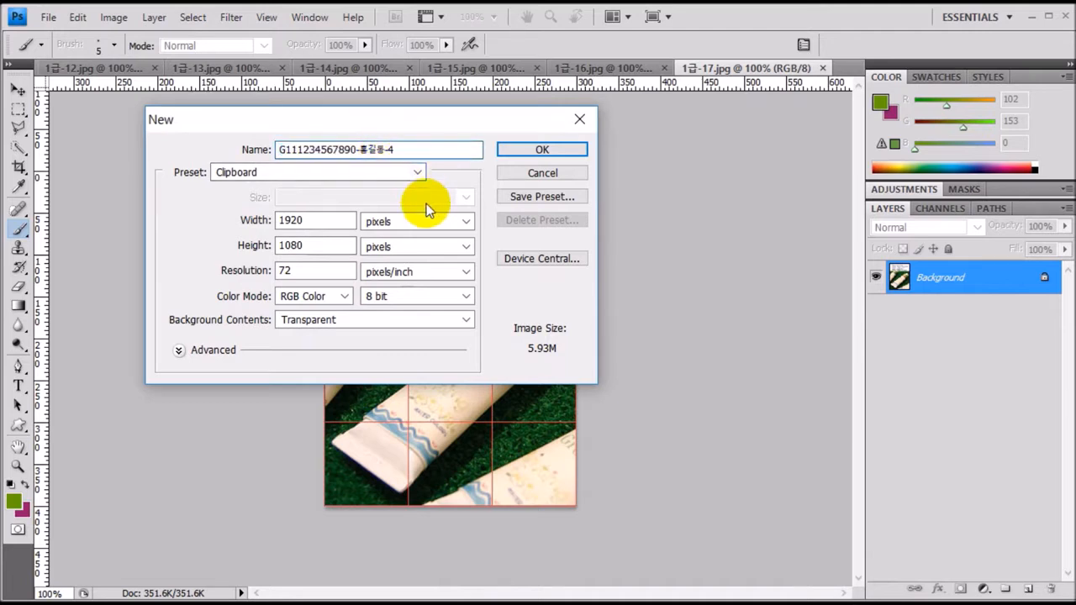
key(alt+Tab)
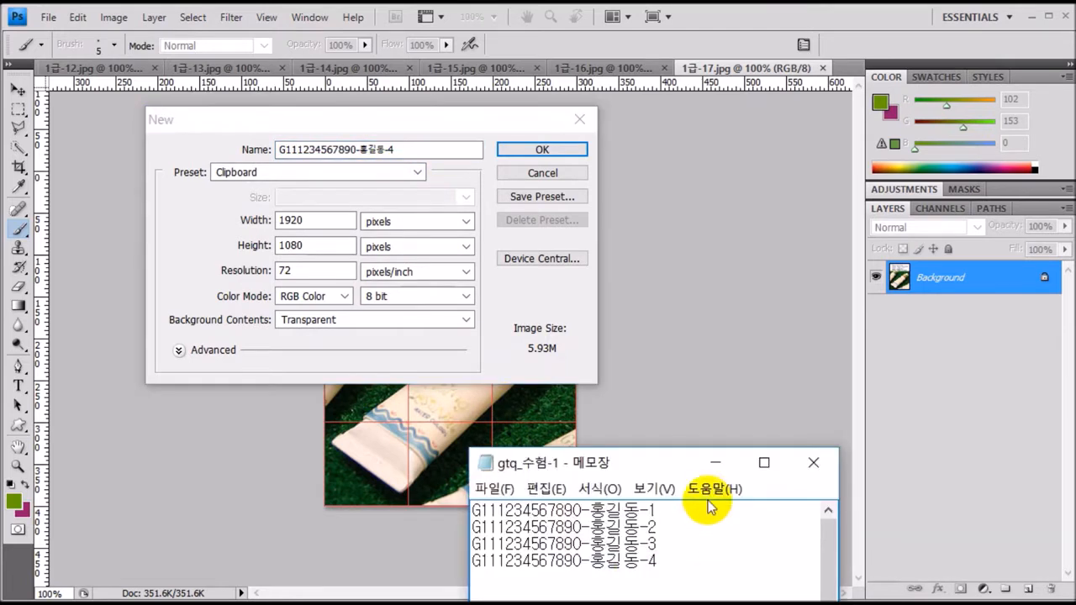
drag(651, 474, 652, 604)
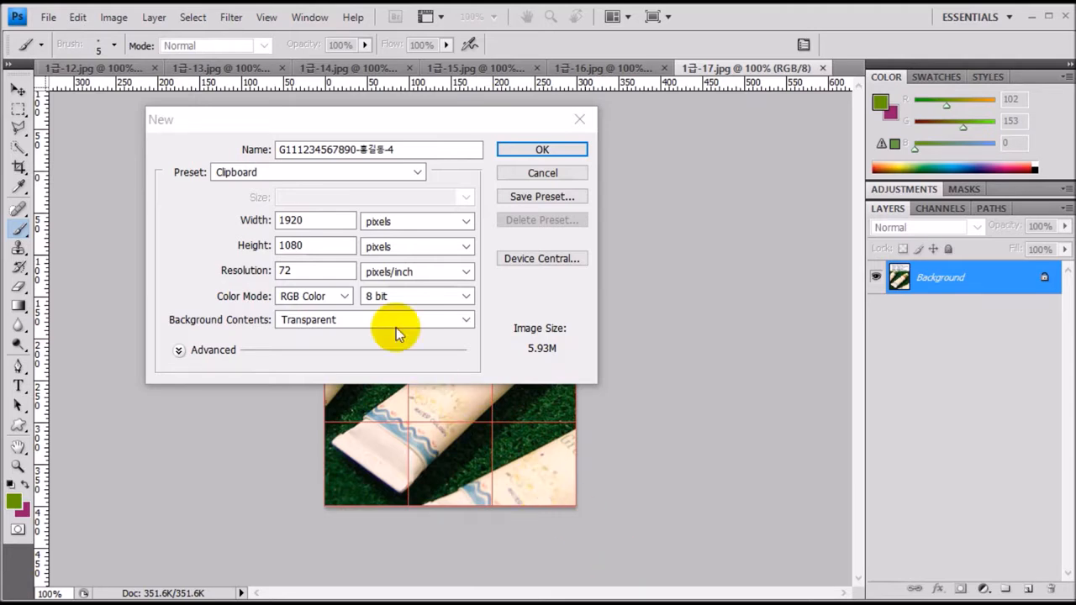
Step: Set the new document's width to 600 pixels and its height to 400 pixels
click(335, 221)
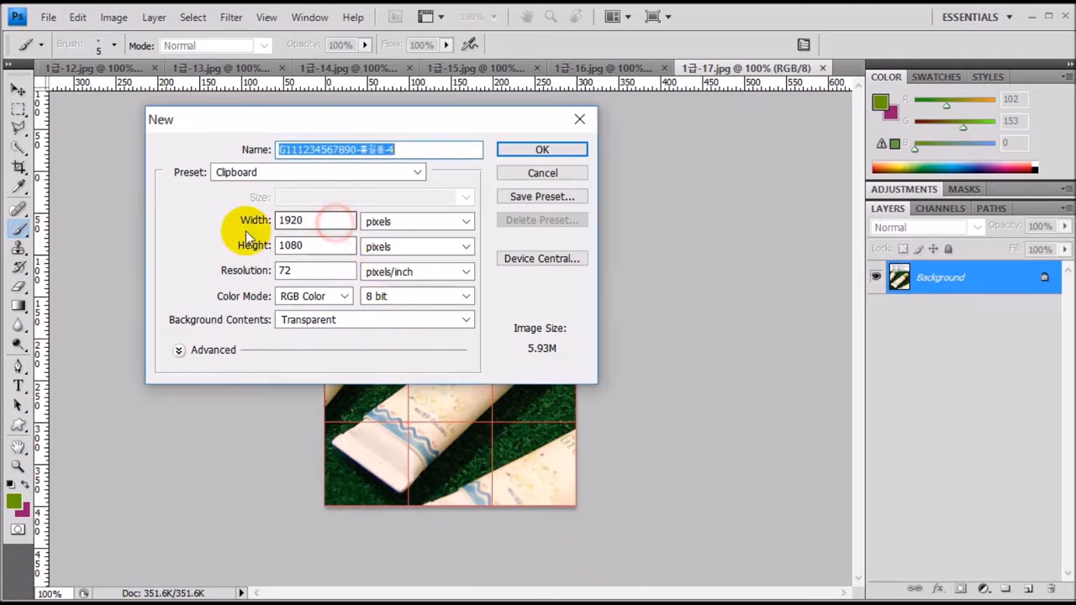
double_click(323, 221)
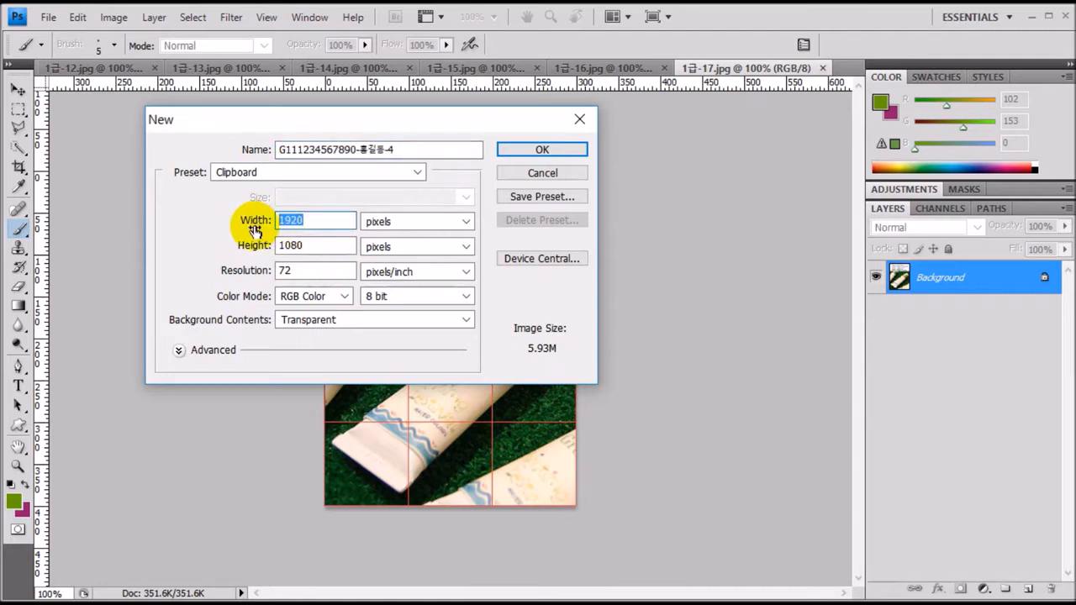
text(600)
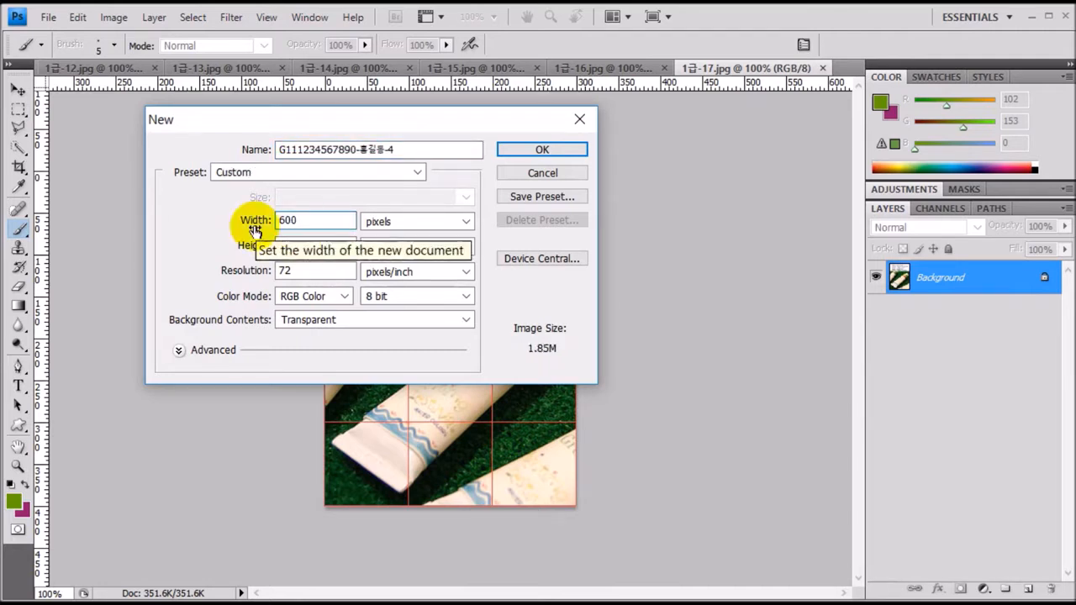
double_click(318, 244)
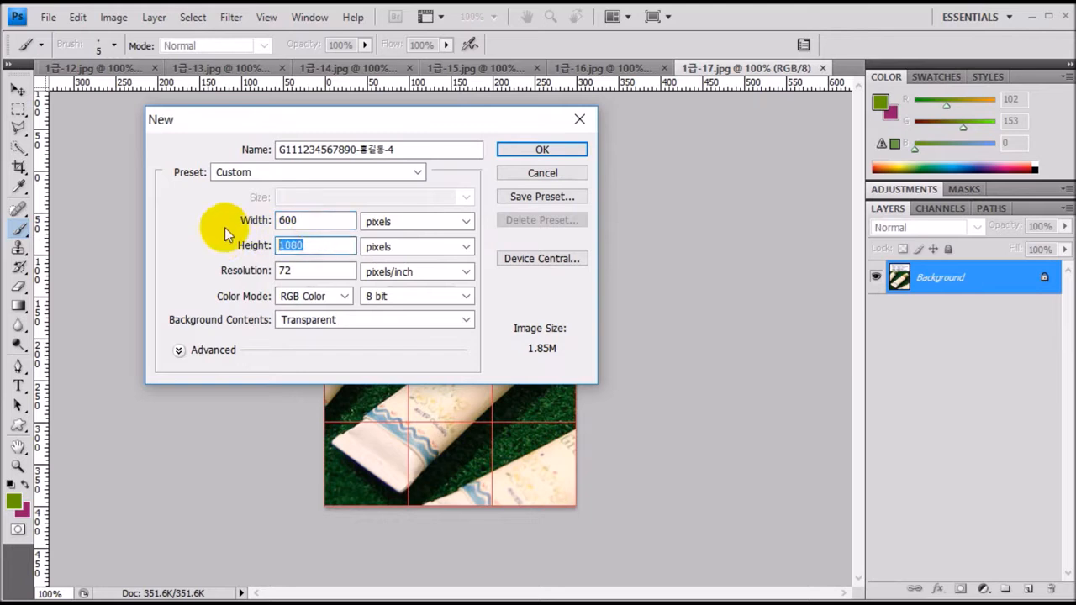
text(400)
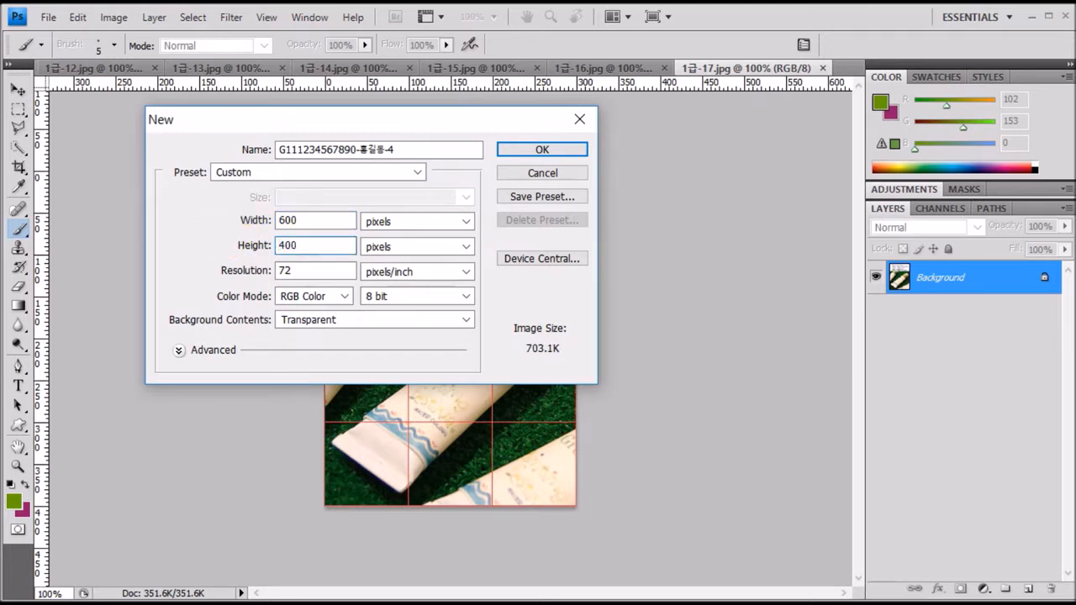
Step: Create the document at 72 pixels/inch in RGB Color mode with white background contents
double_click(282, 270)
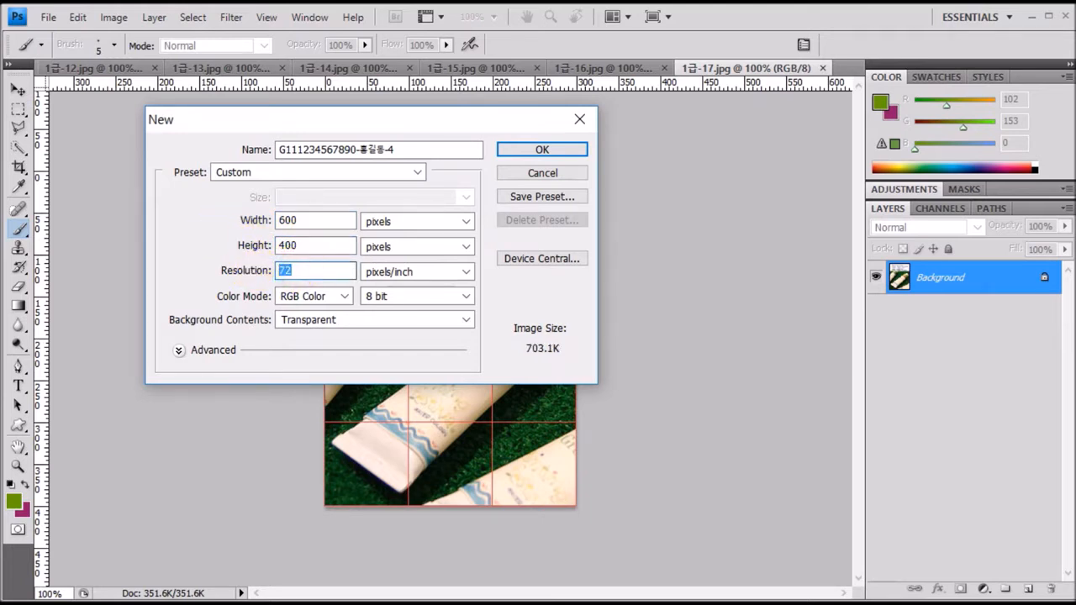
click(303, 295)
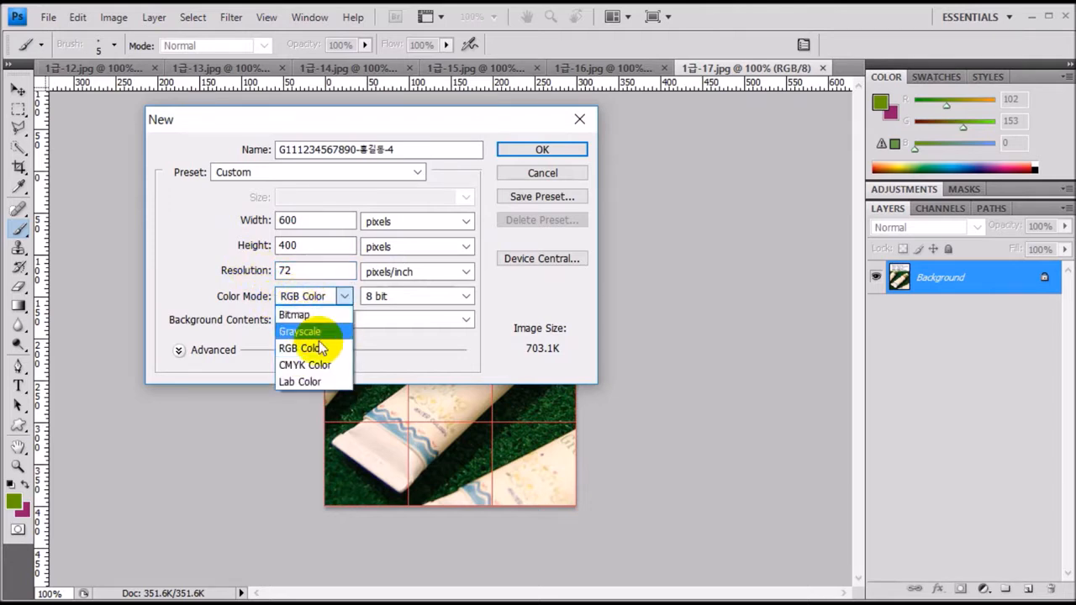
click(319, 346)
click(313, 320)
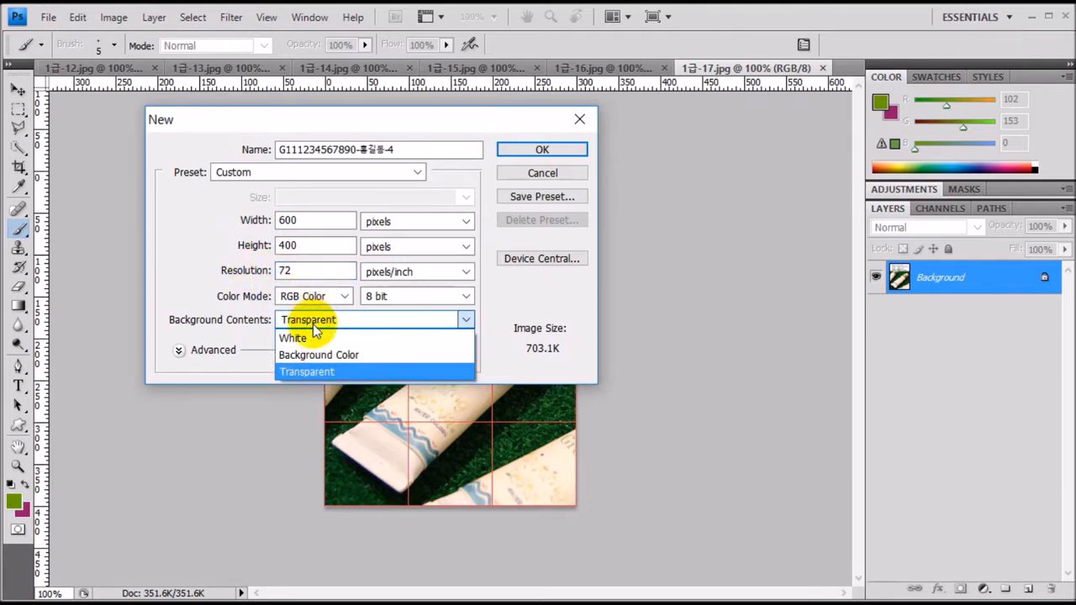
click(311, 336)
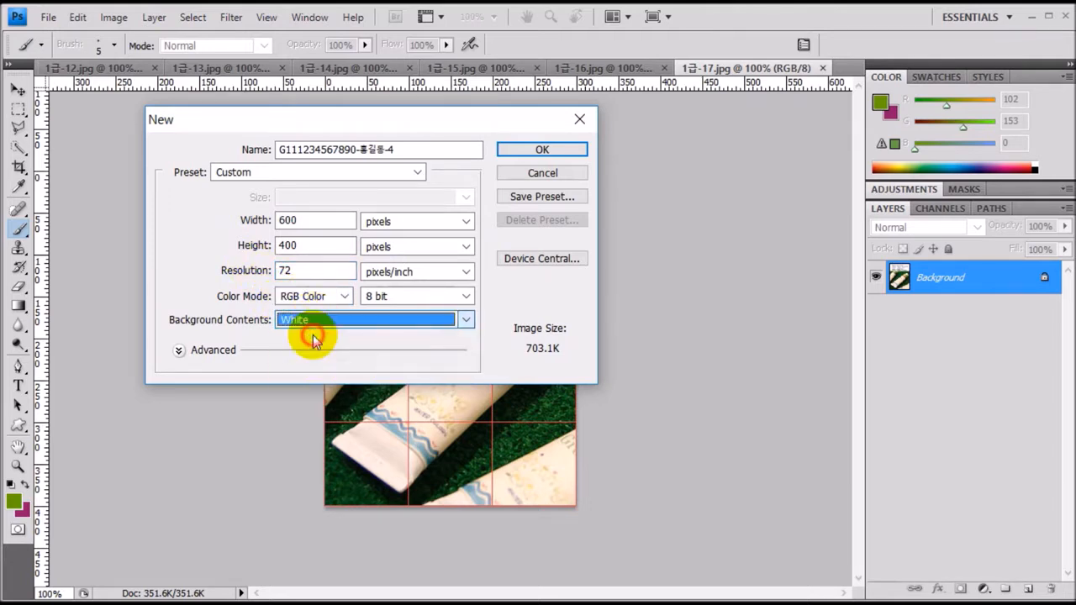
click(540, 150)
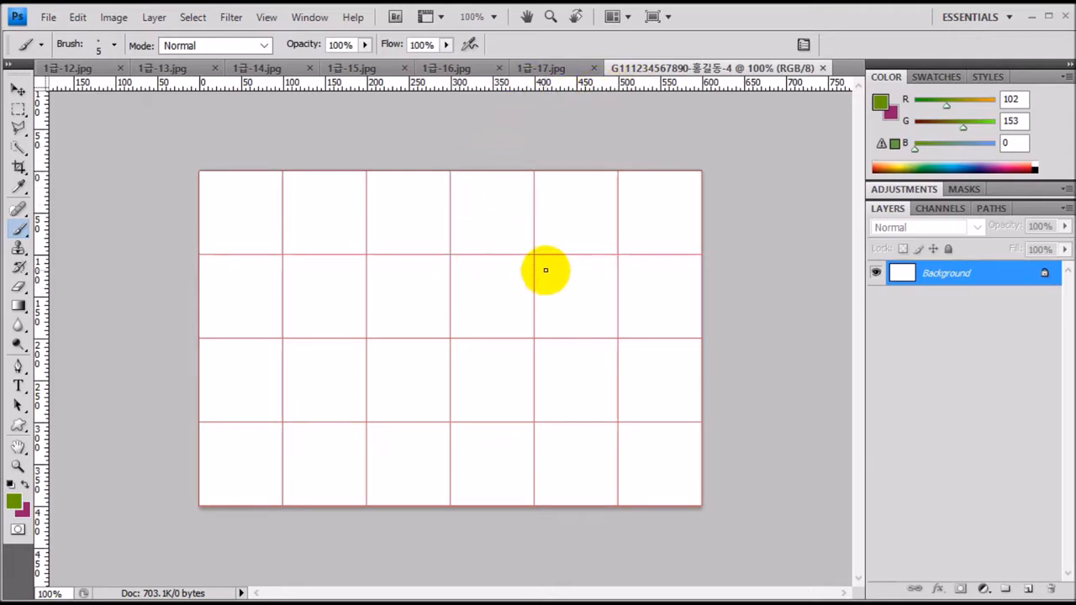
Step: Hide the rulers and the grid, and show both again
key(ctrl+r)
key(ctrl+apostrophe)
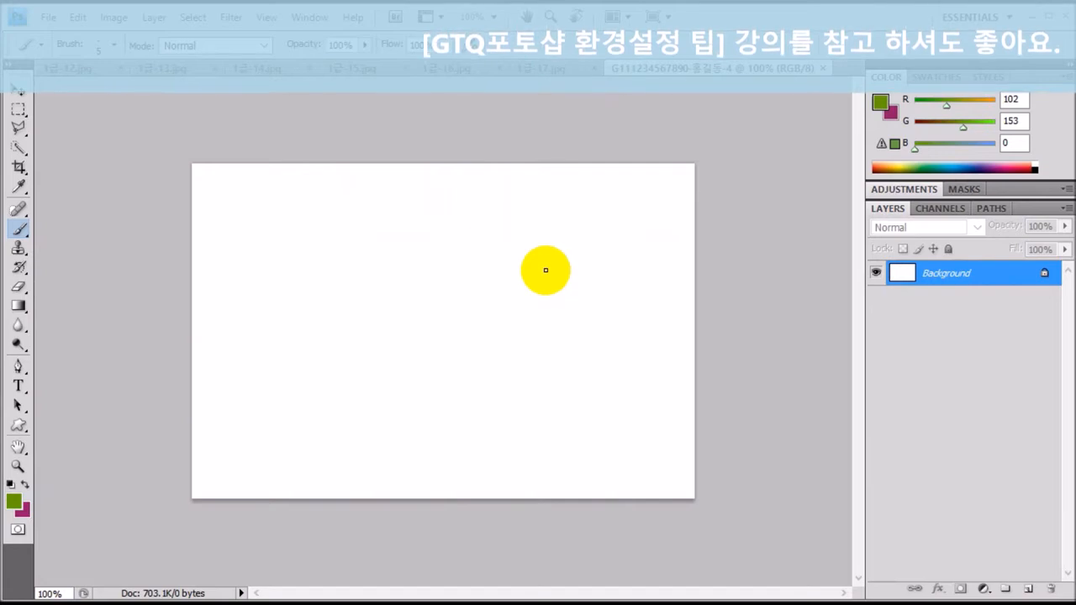
key(ctrl+r)
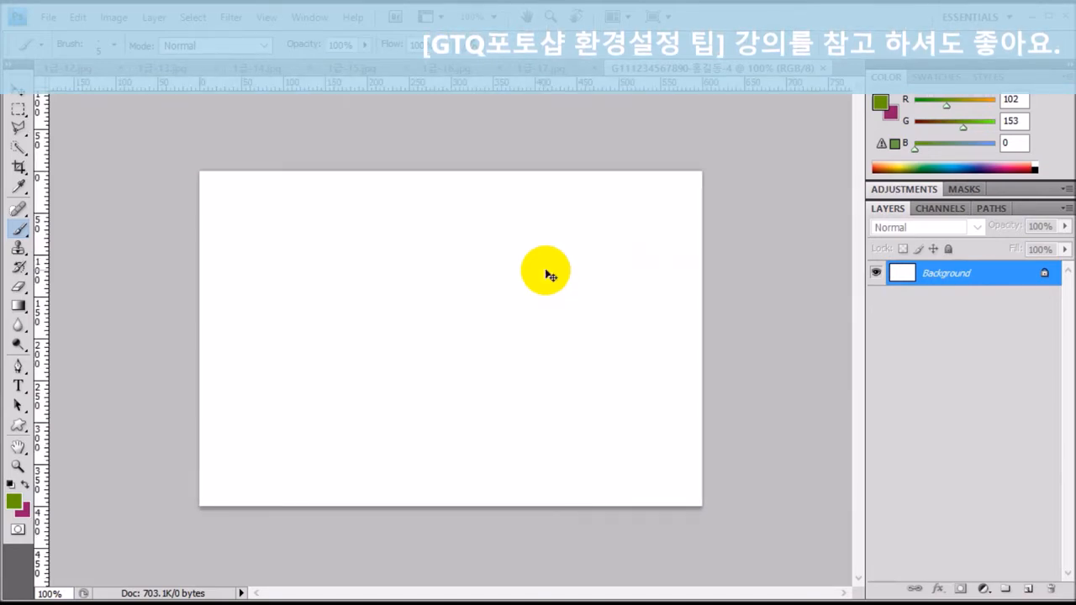
key(ctrl+apostrophe)
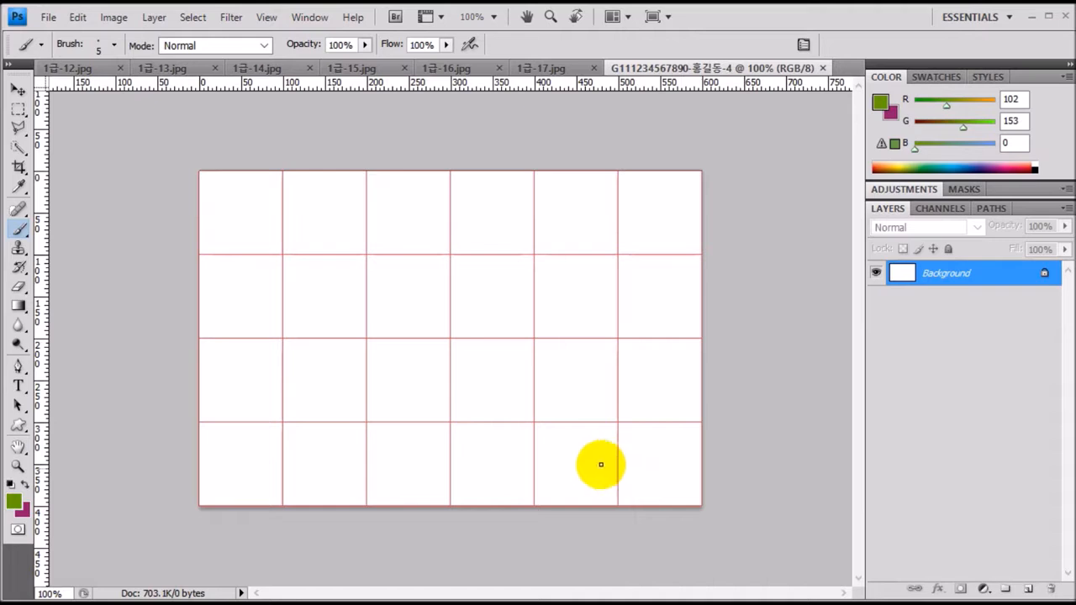
Step: Edit the Gradient tool's custom gradient so that its start colour stop at 0% is ffcc66
click(18, 308)
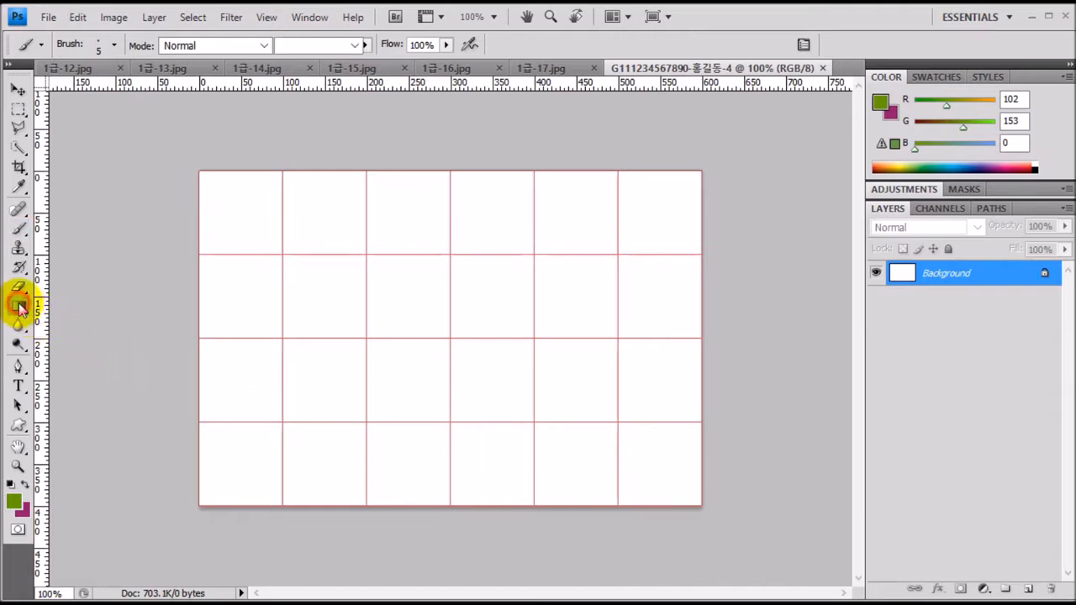
click(81, 304)
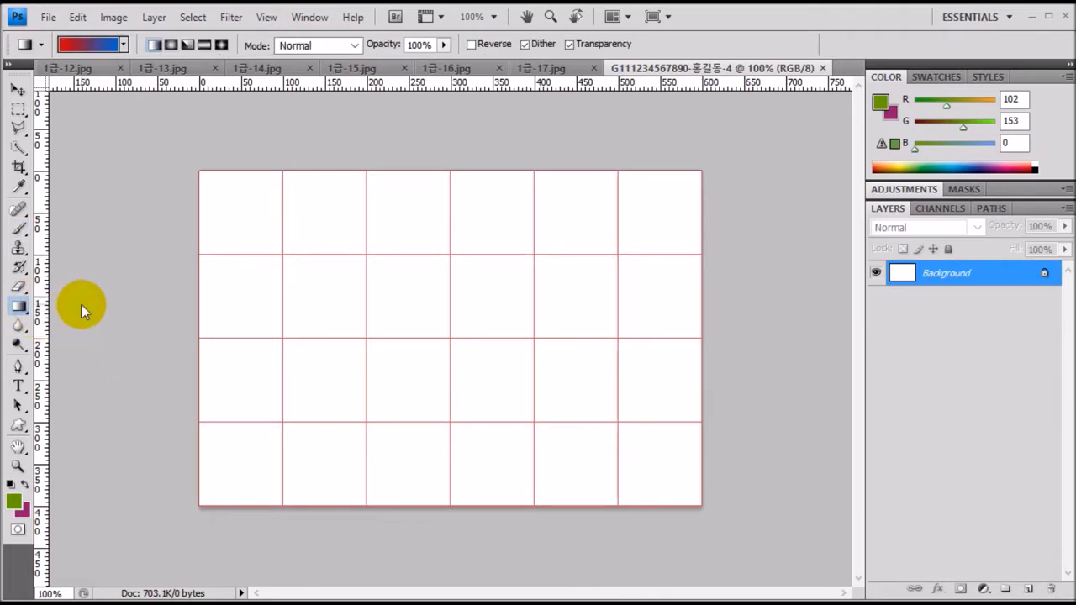
click(99, 48)
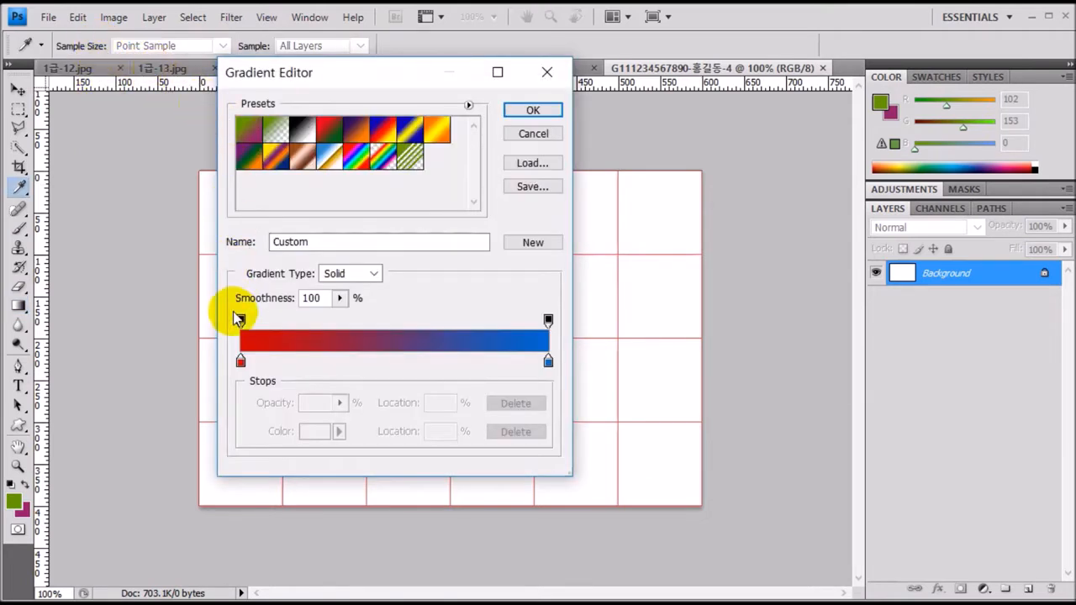
click(241, 361)
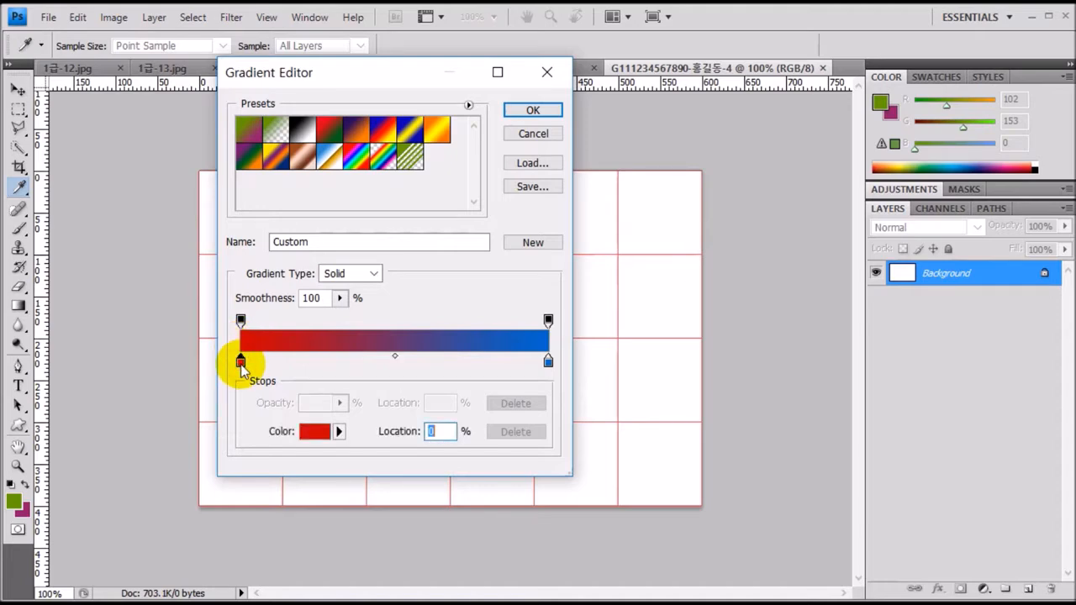
click(315, 431)
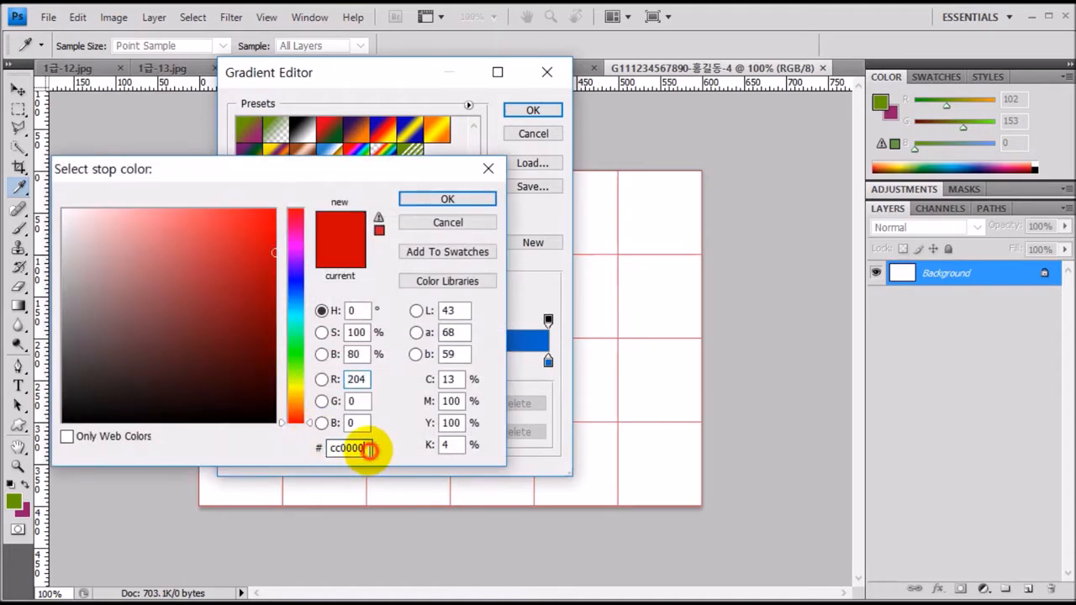
drag(370, 451, 311, 448)
text(f)
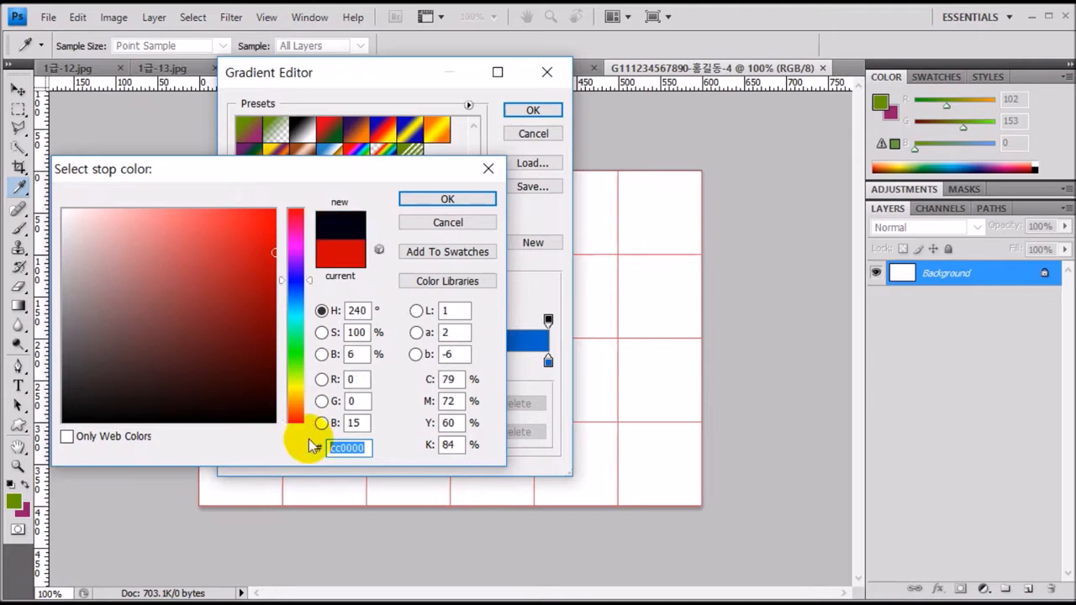
text(fcc6)
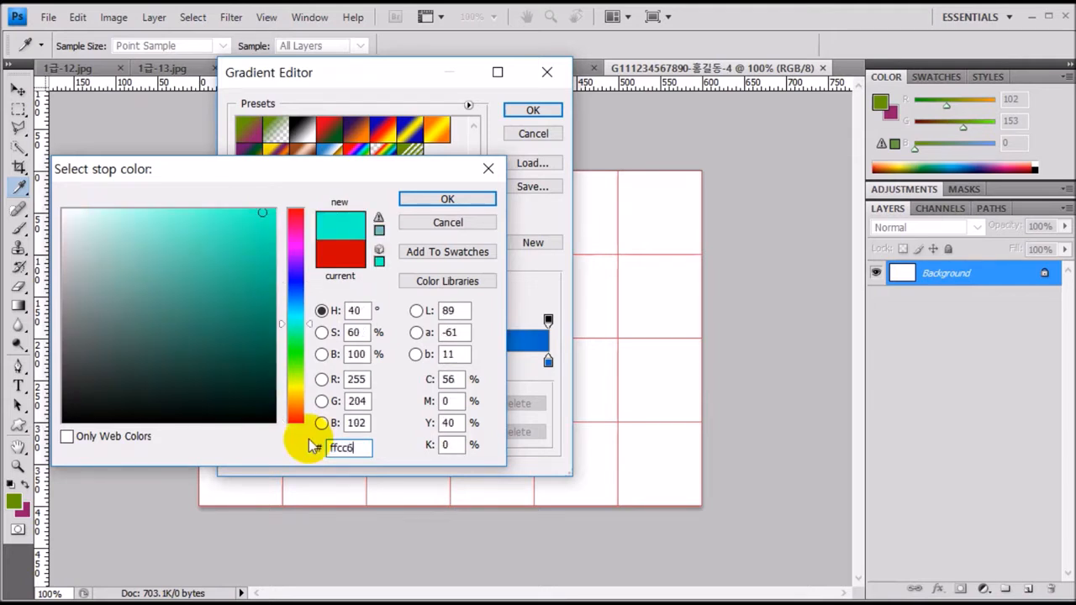
text(6)
click(447, 199)
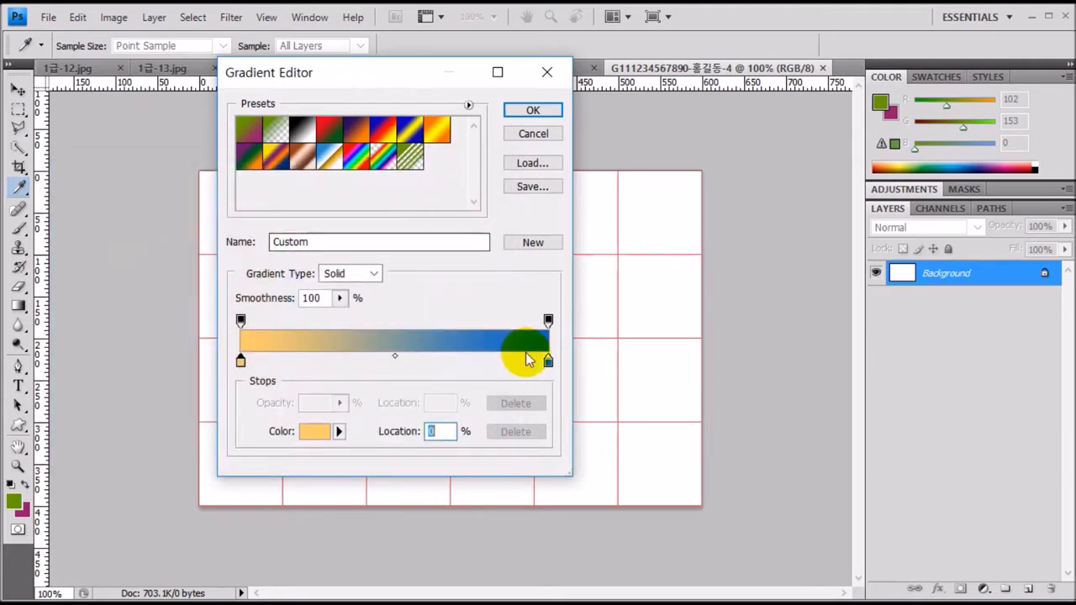
Step: Change the gradient's end colour stop at 100% to dark green
click(547, 361)
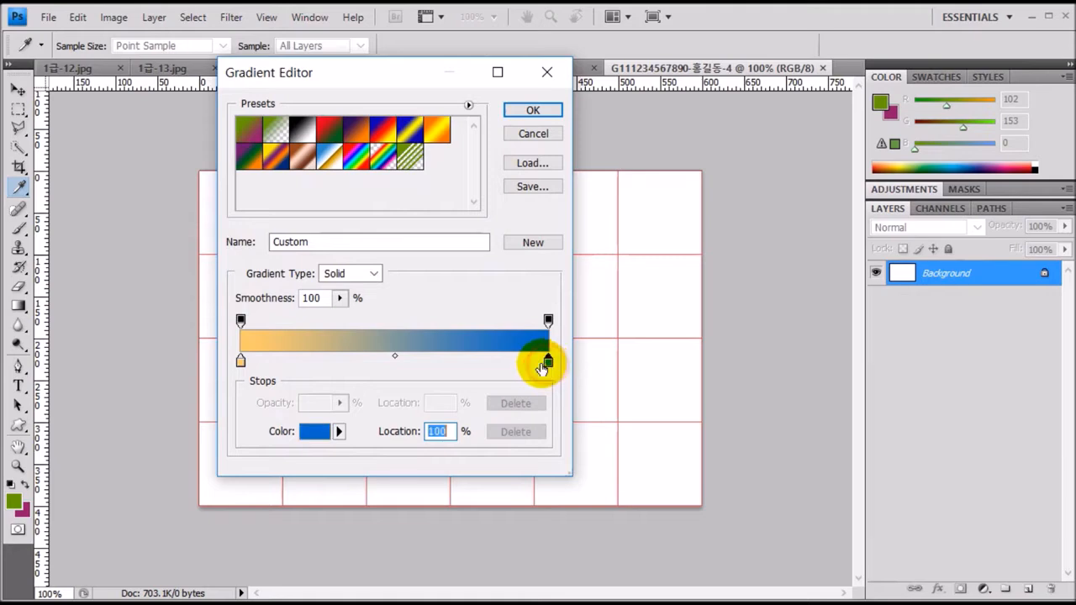
click(309, 433)
drag(373, 447, 301, 454)
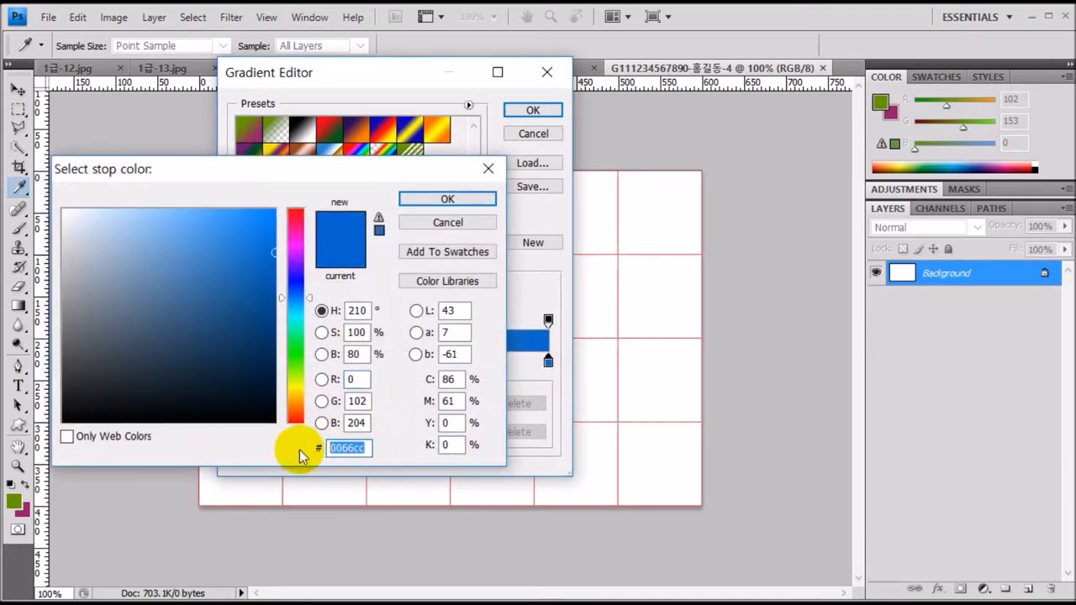
text(336600)
key(Return)
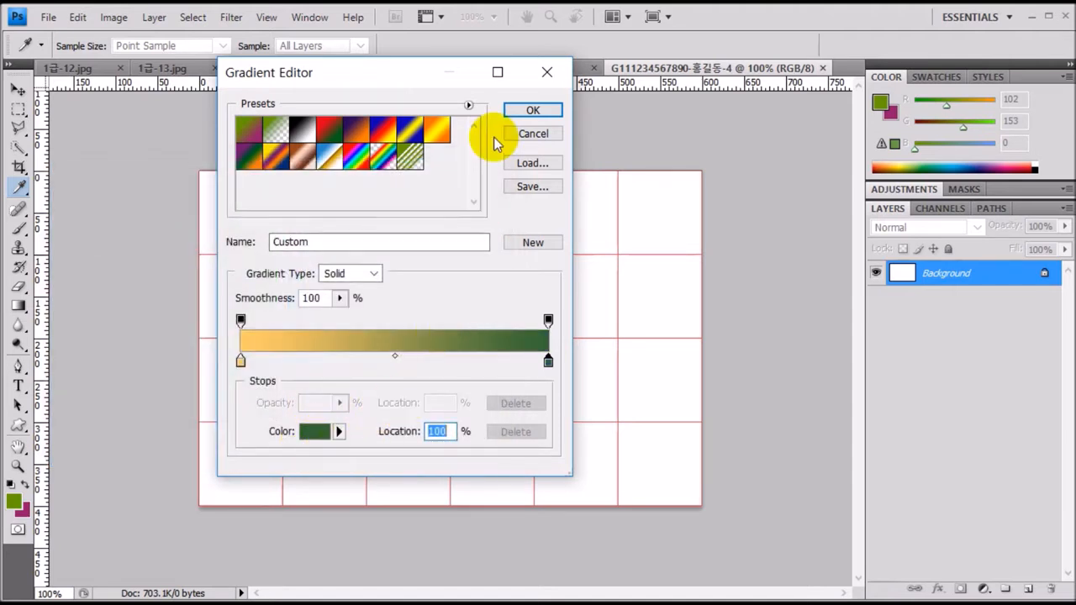
Step: Accept the edited gradient and fill the Background layer with it linearly from the canvas's left edge to its right edge
click(525, 110)
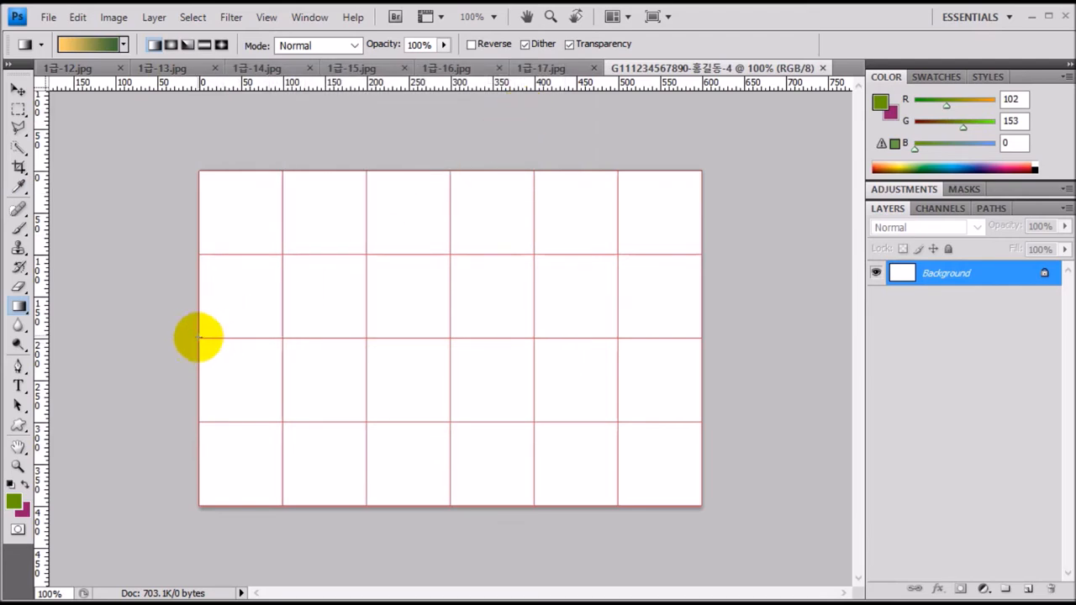
drag(199, 337, 702, 338)
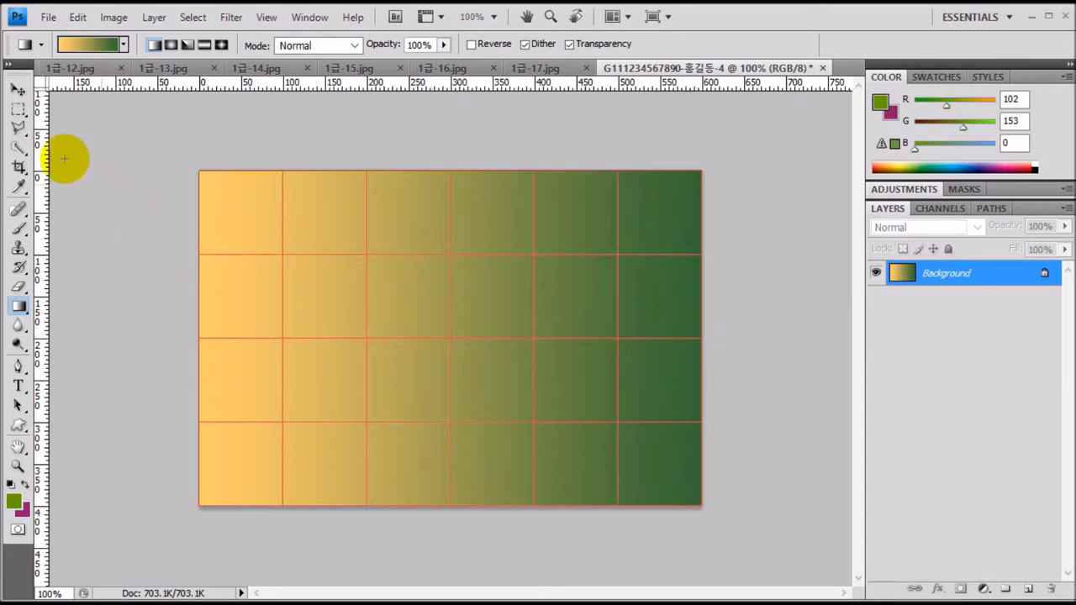
Step: Bring the finished reference composition into view, gauge one repeat of its background pattern with a horizontal and a vertical guide, and return to the gradient document
drag(0, 50, 587, 147)
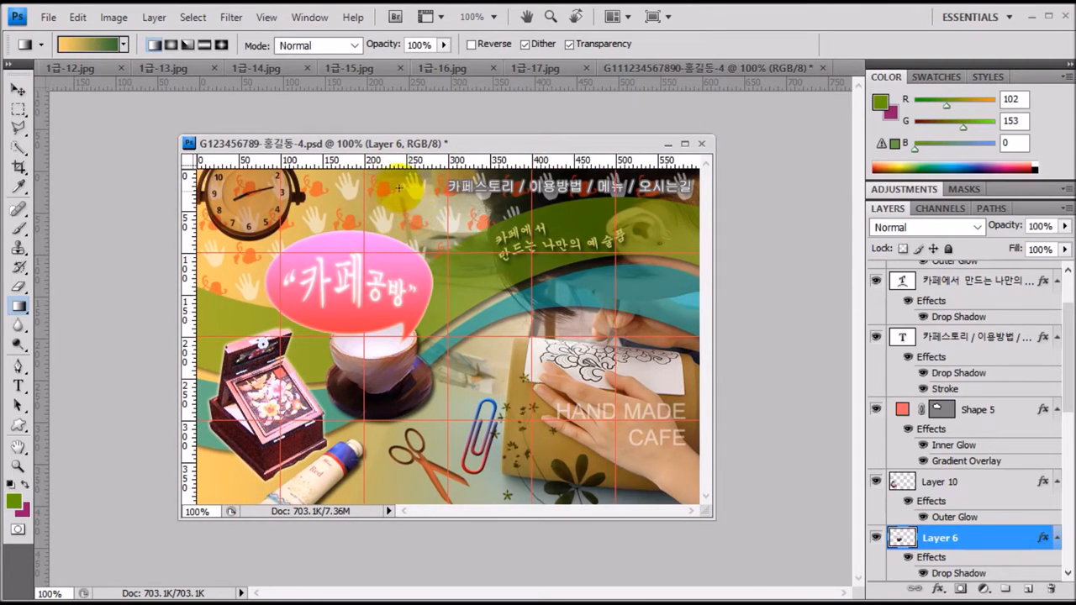
drag(392, 159, 392, 236)
drag(187, 195, 430, 203)
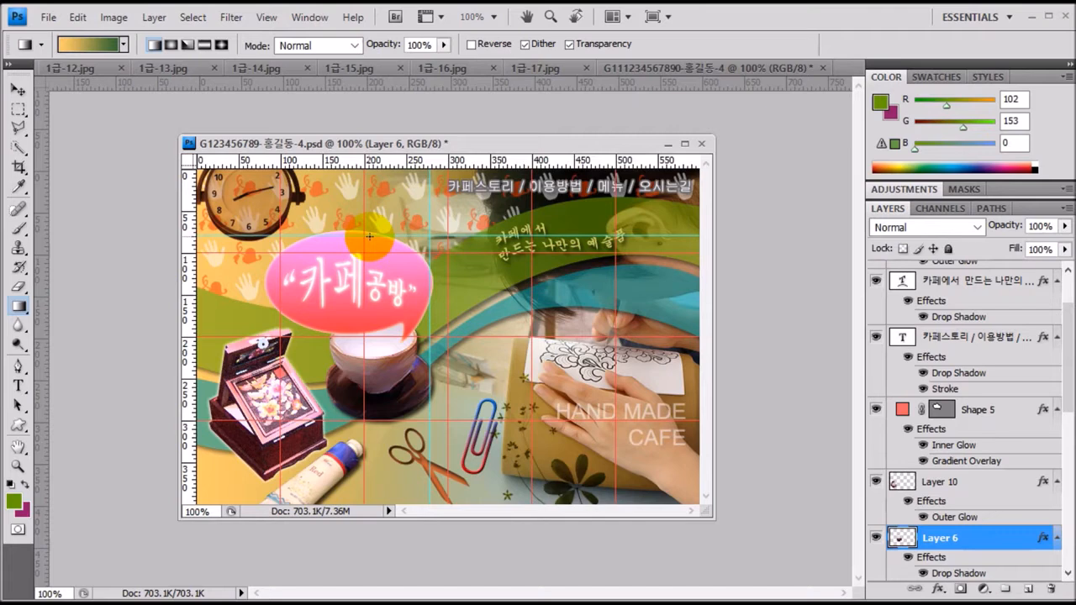
drag(398, 143, 0, 30)
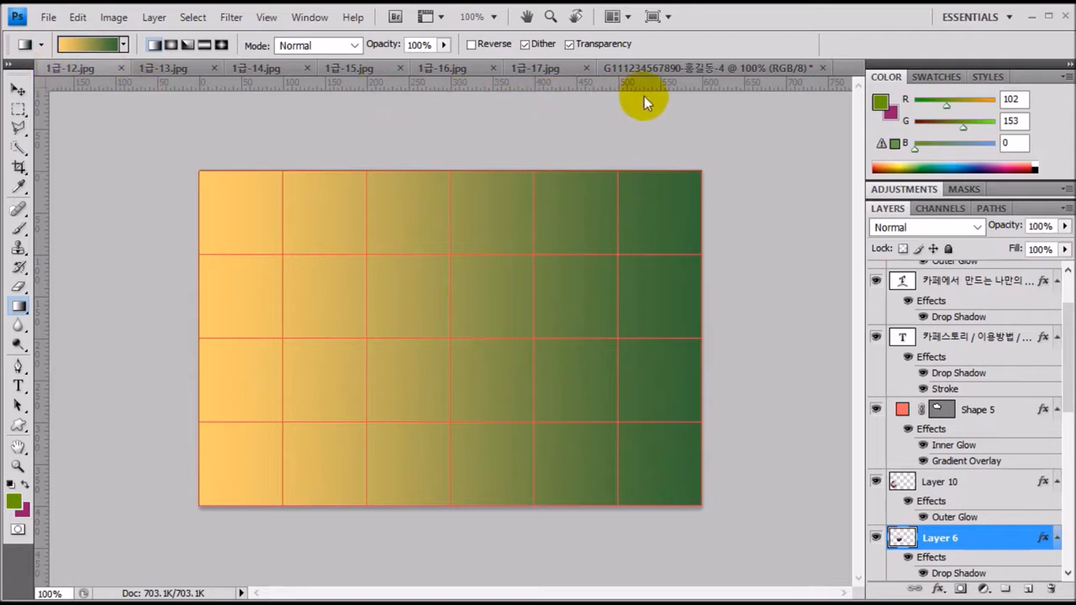
click(689, 68)
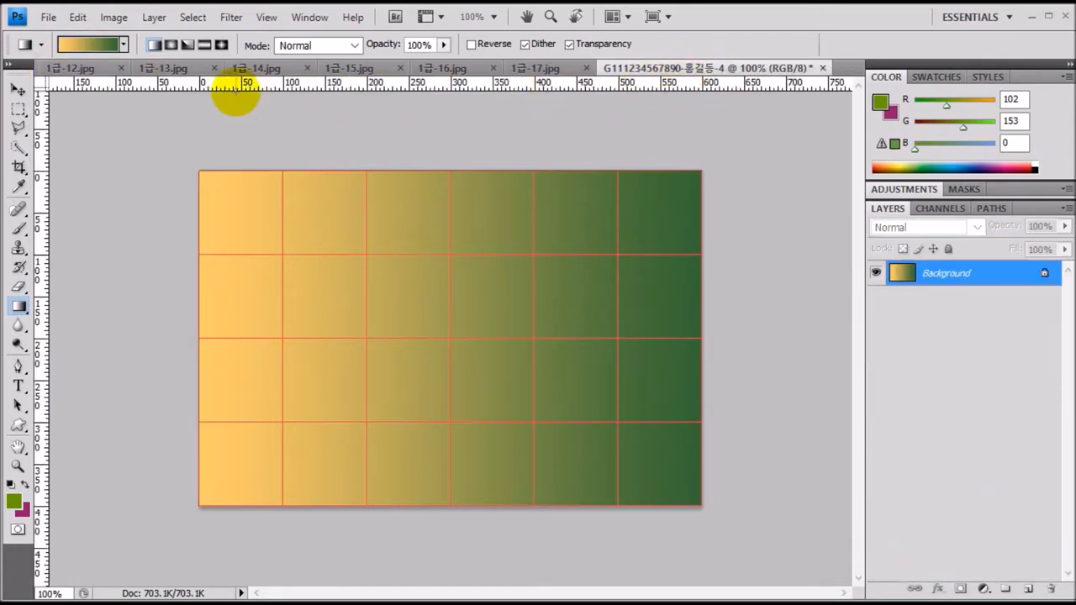
Step: Create a new 80 × 80 pixel document with transparent background contents
click(48, 18)
click(62, 37)
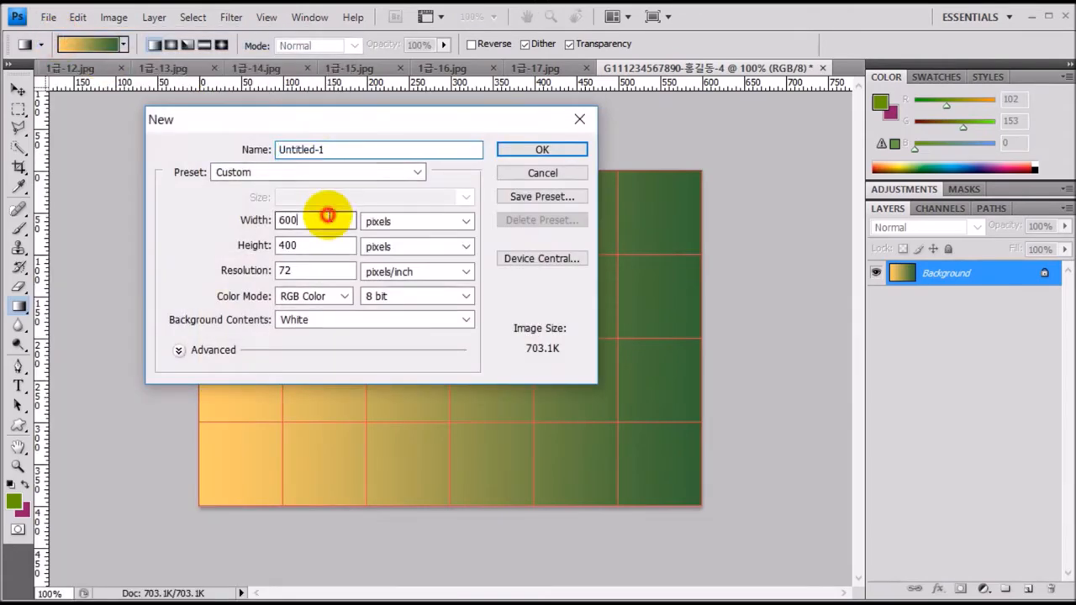
drag(328, 217, 240, 219)
text(80)
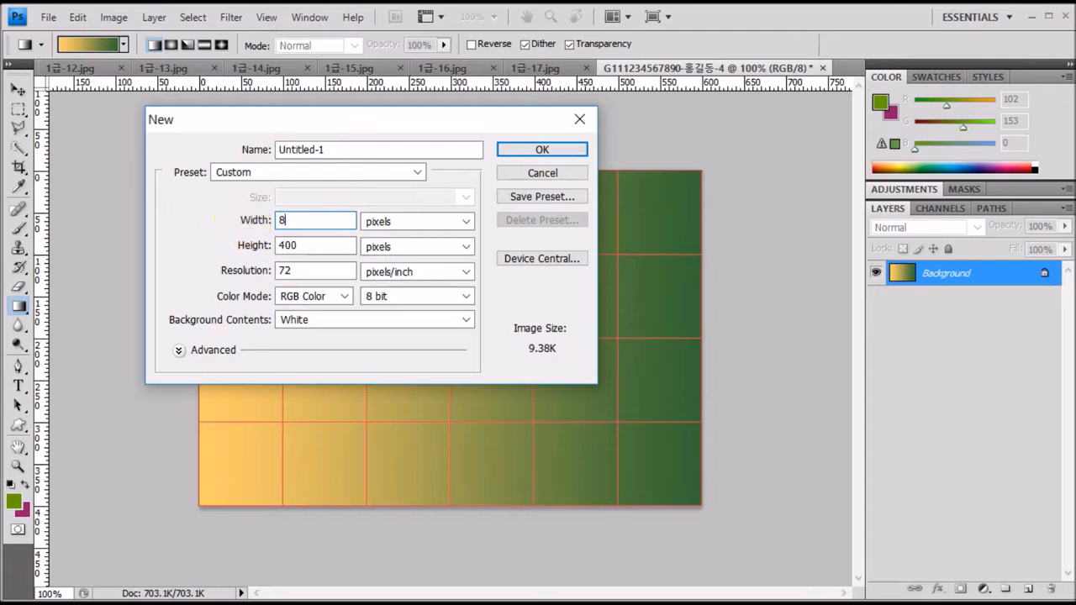
drag(313, 245, 247, 250)
text(80)
click(322, 321)
click(330, 372)
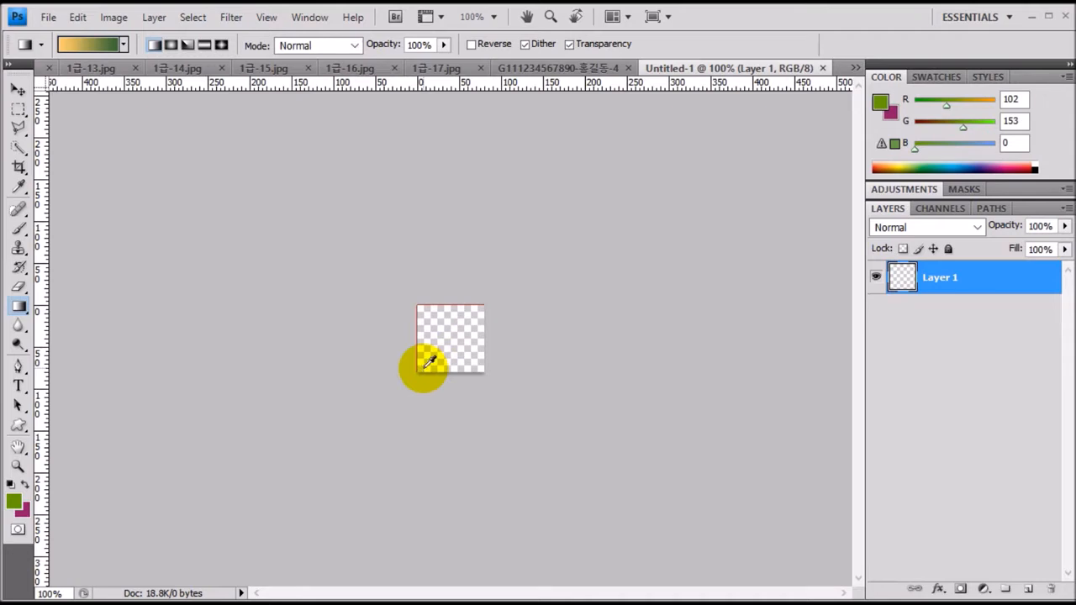
Step: Place a horizontal and a vertical guide at 40 px so they cross at the centre of the new canvas
scroll(428, 361, up, 5)
scroll(428, 362, up, 3)
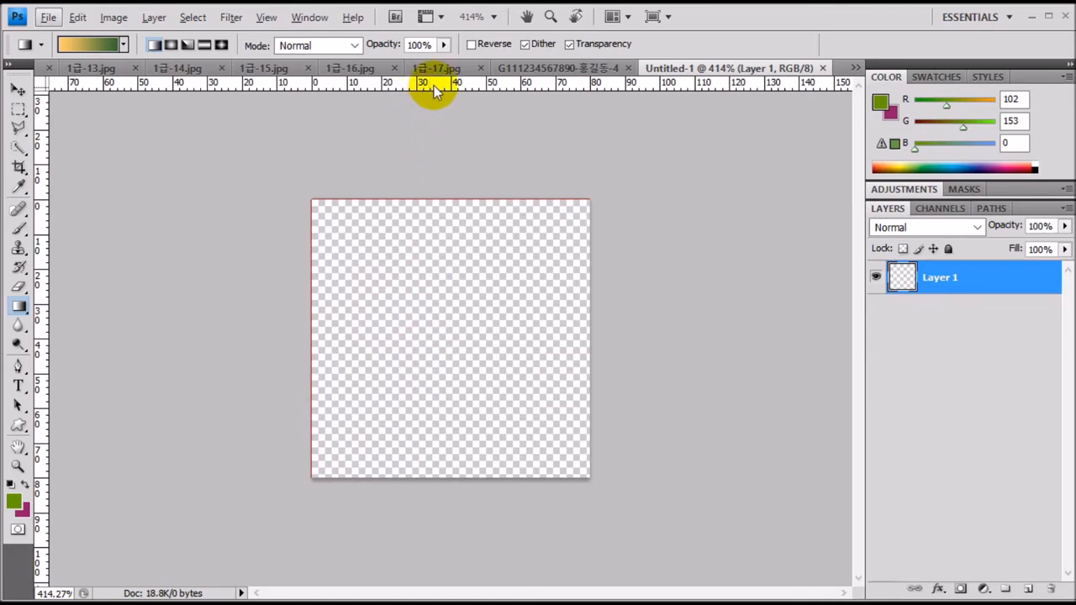
drag(435, 90, 435, 89)
drag(435, 90, 420, 338)
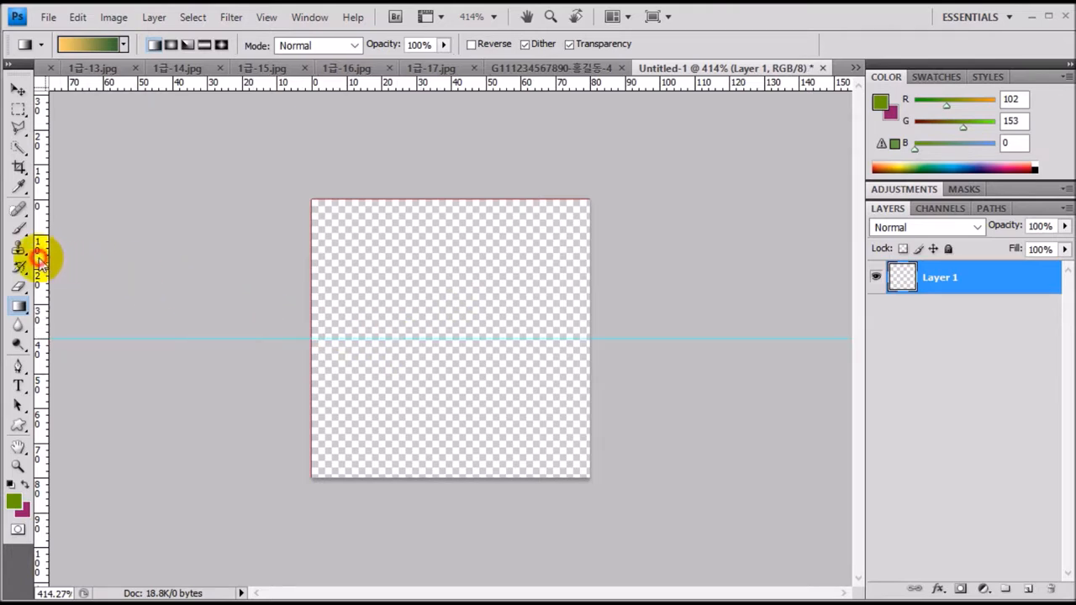
drag(39, 252, 450, 284)
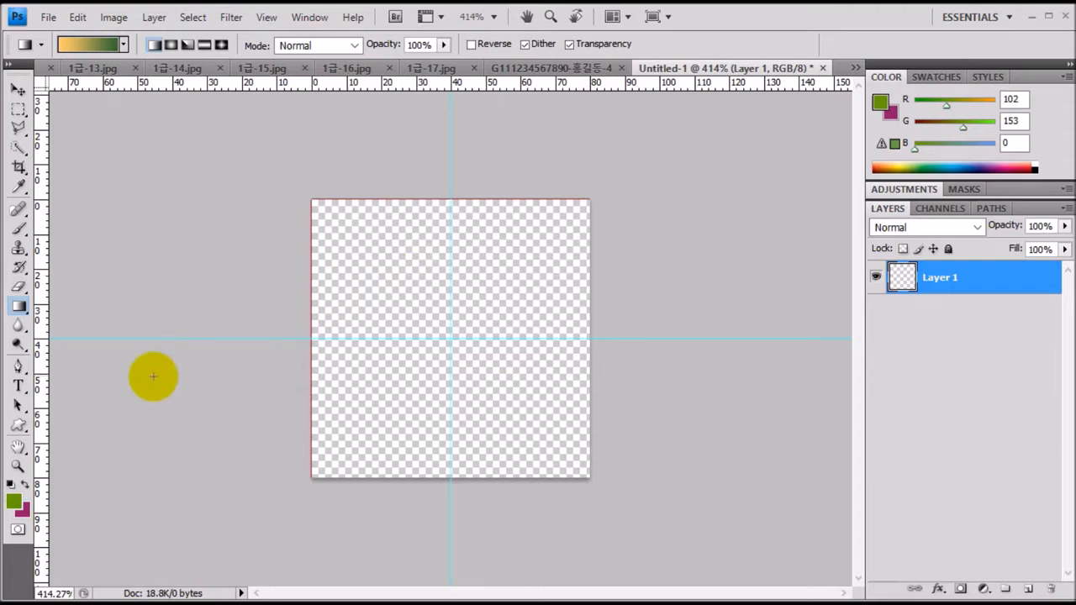
Step: Set up the Custom Shape tool with the open hand shape and the fill colour ffffff
click(21, 425)
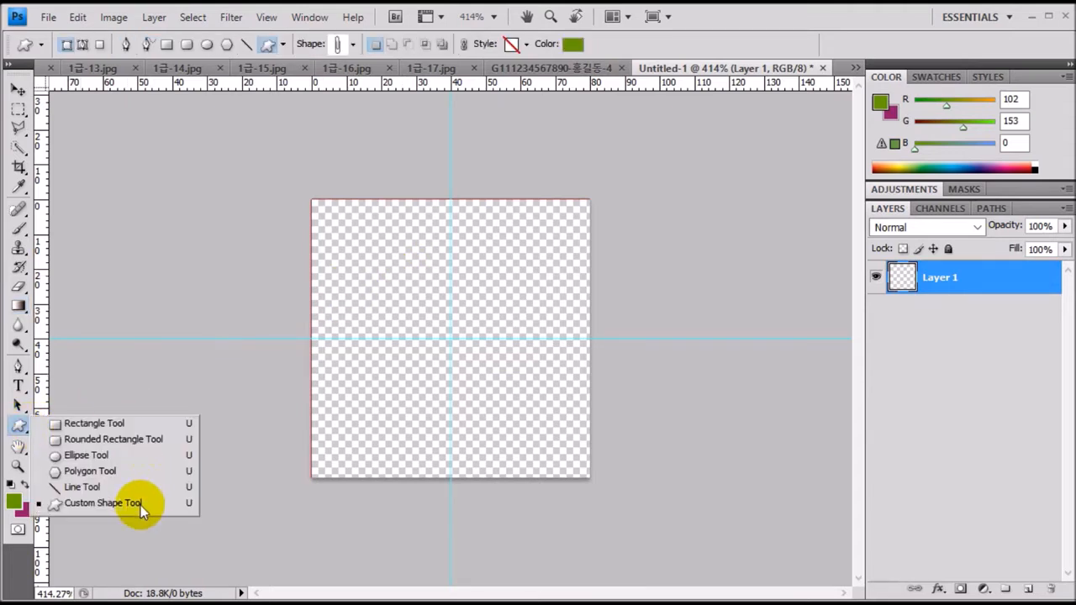
click(140, 504)
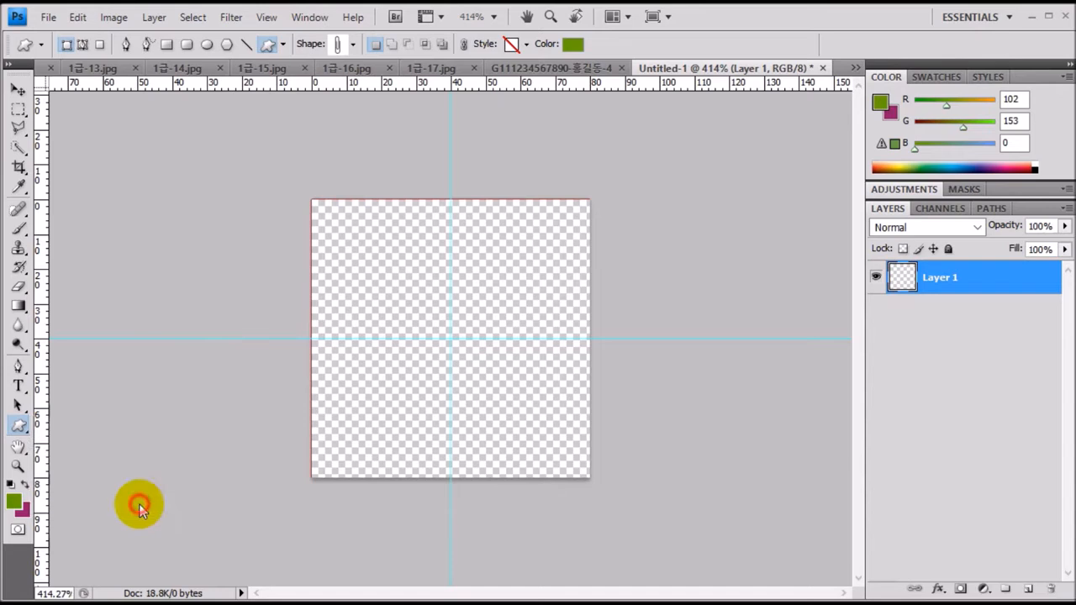
click(354, 46)
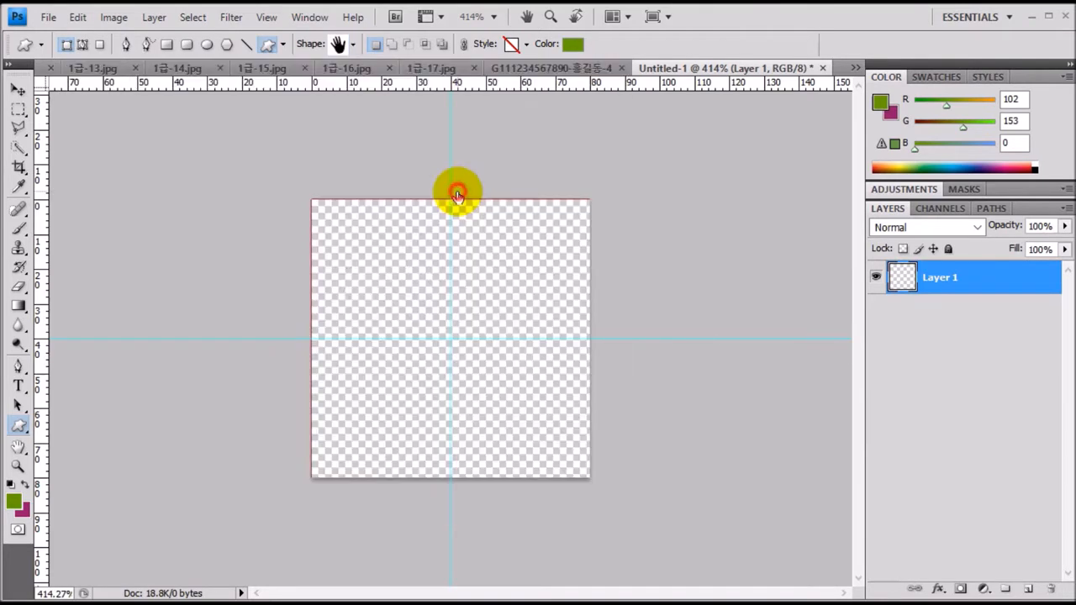
double_click(459, 190)
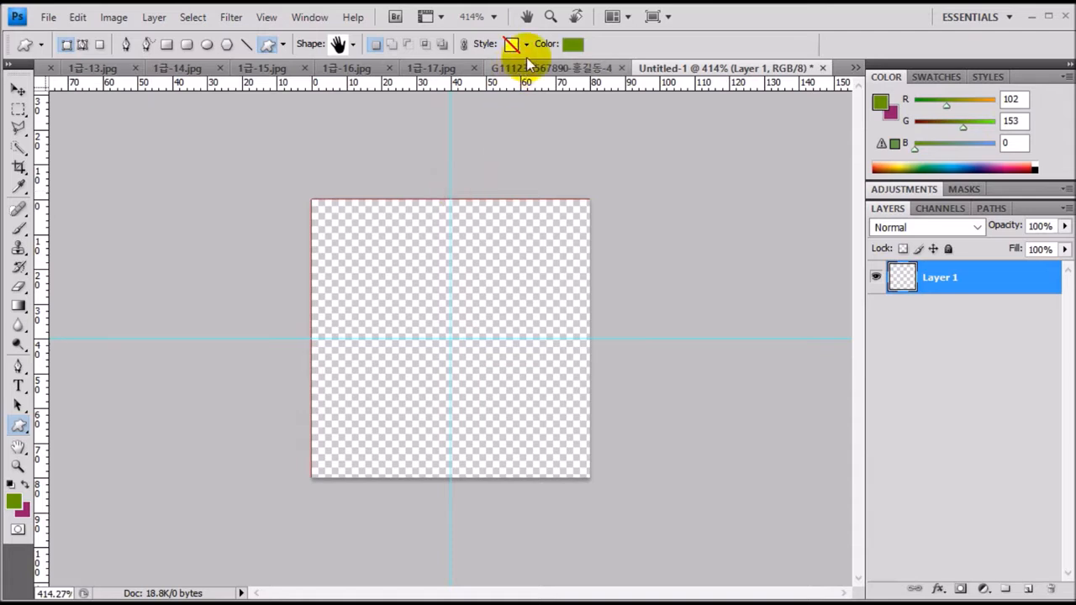
click(573, 44)
double_click(357, 448)
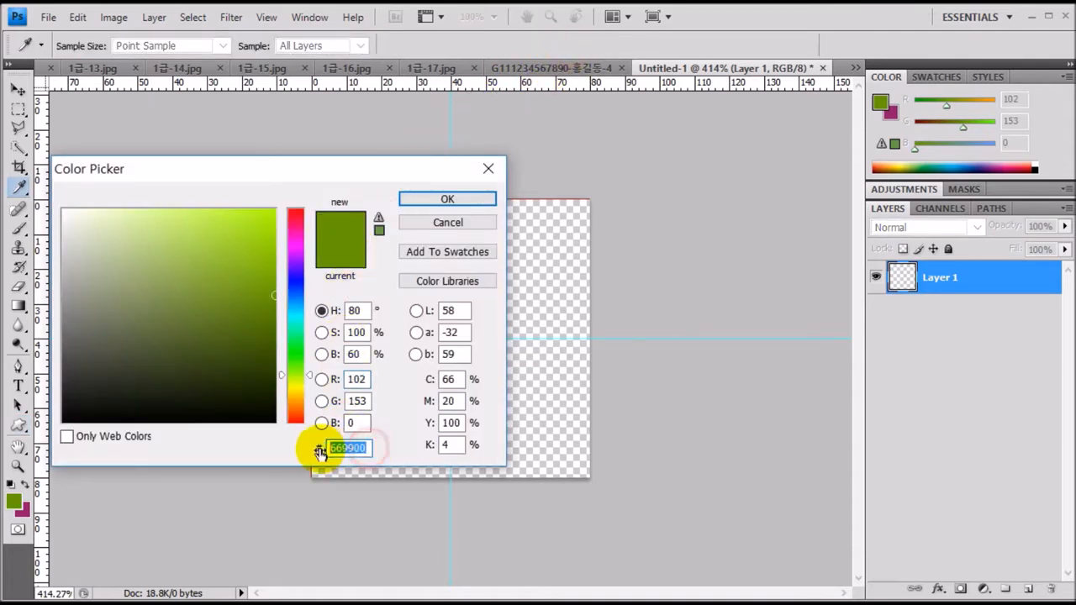
text(ffffff)
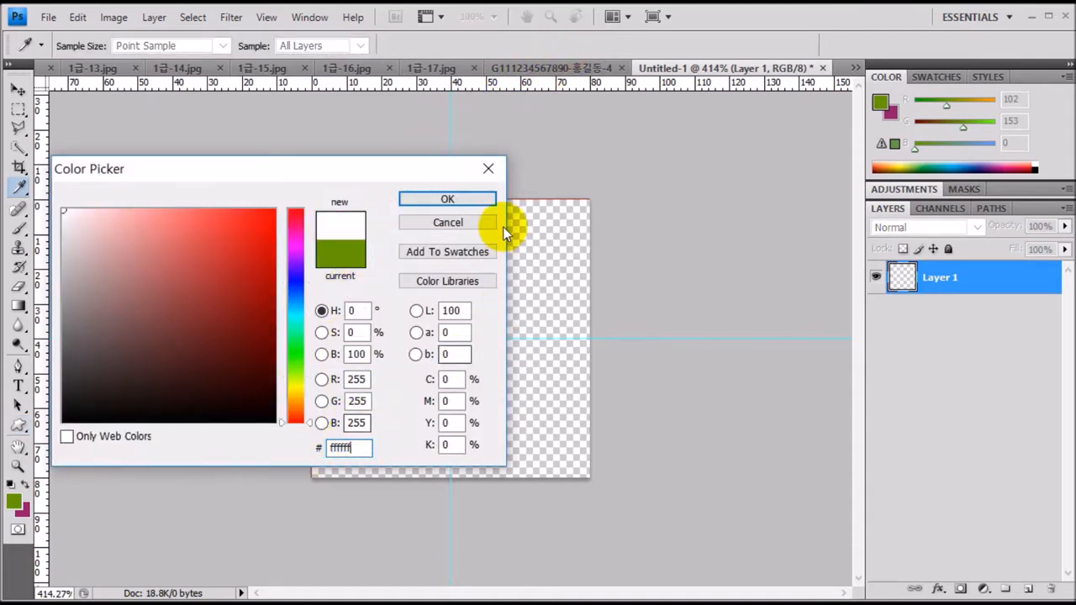
click(478, 199)
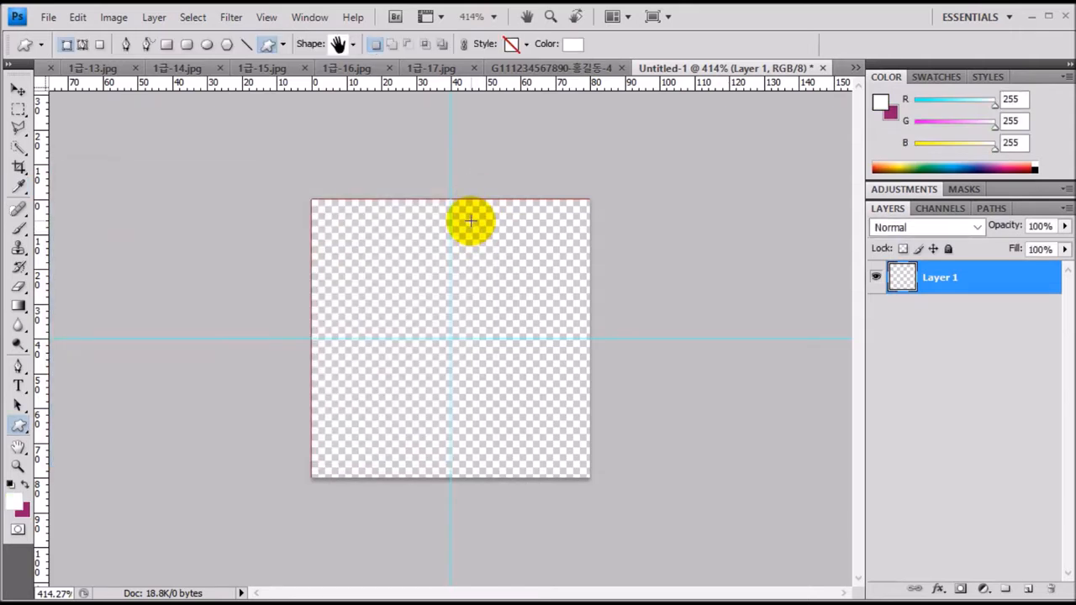
Step: Draw the hand about 29 px wide in the canvas's upper-right quadrant and set its layer opacity to 50%
drag(470, 220, 571, 323)
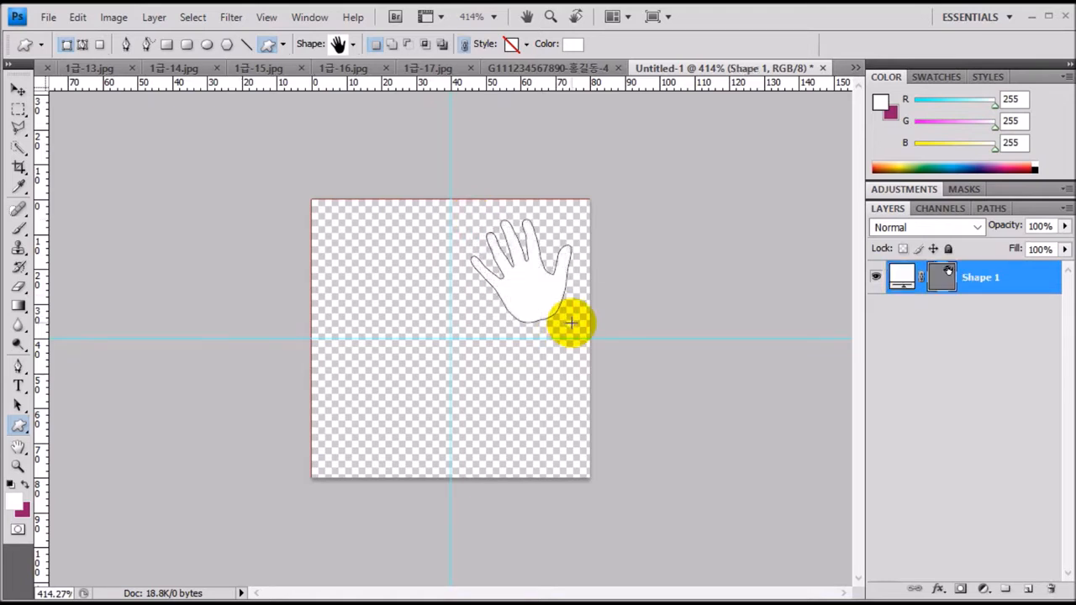
click(1051, 227)
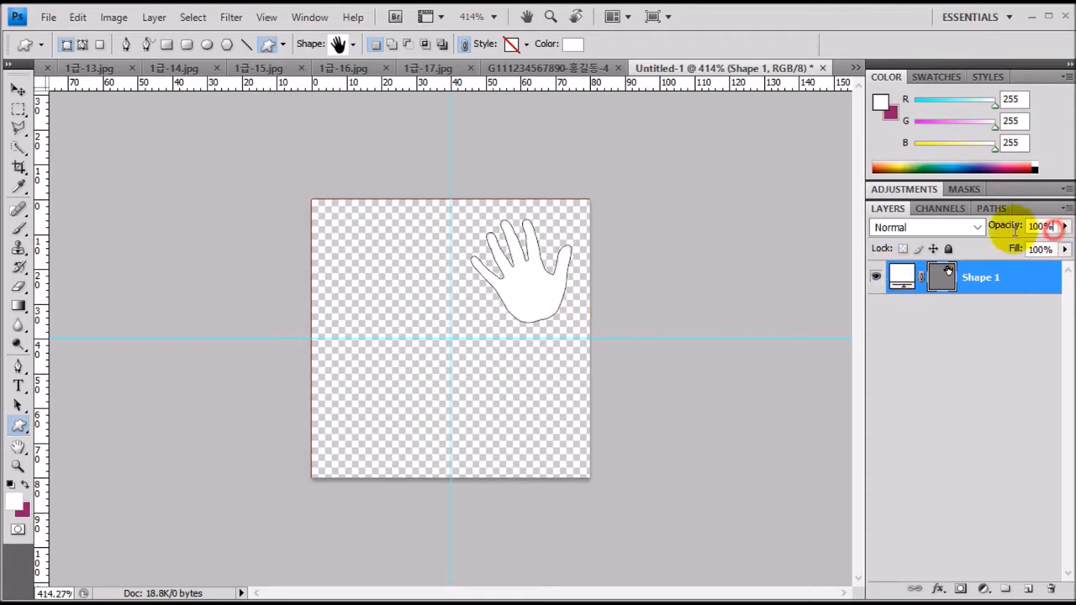
text(50)
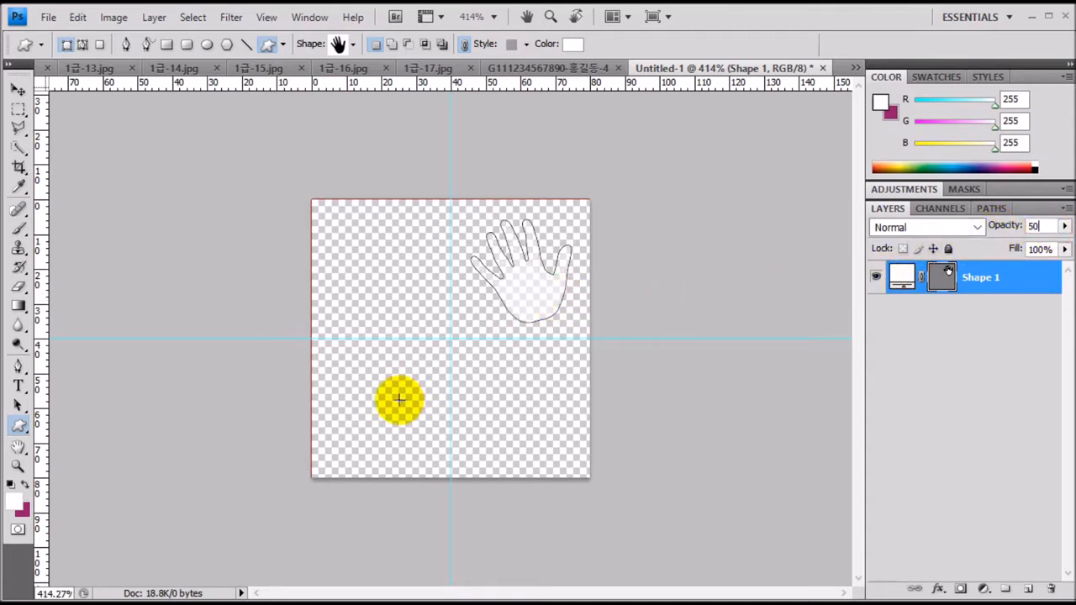
Step: Duplicate the hand shape into the lower-left quadrant of the canvas
click(19, 90)
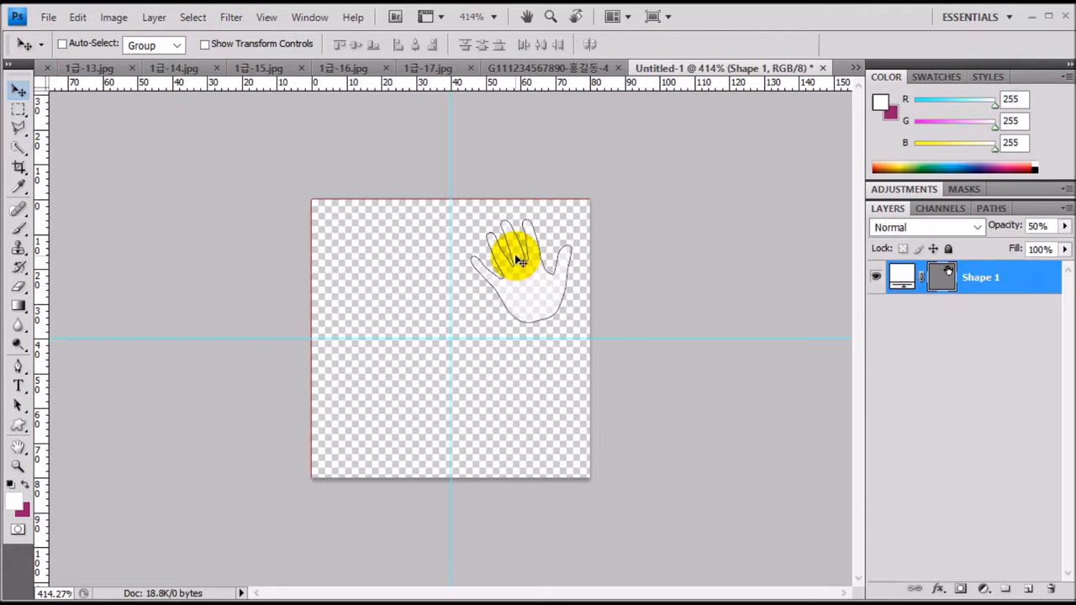
drag(525, 282, 386, 425)
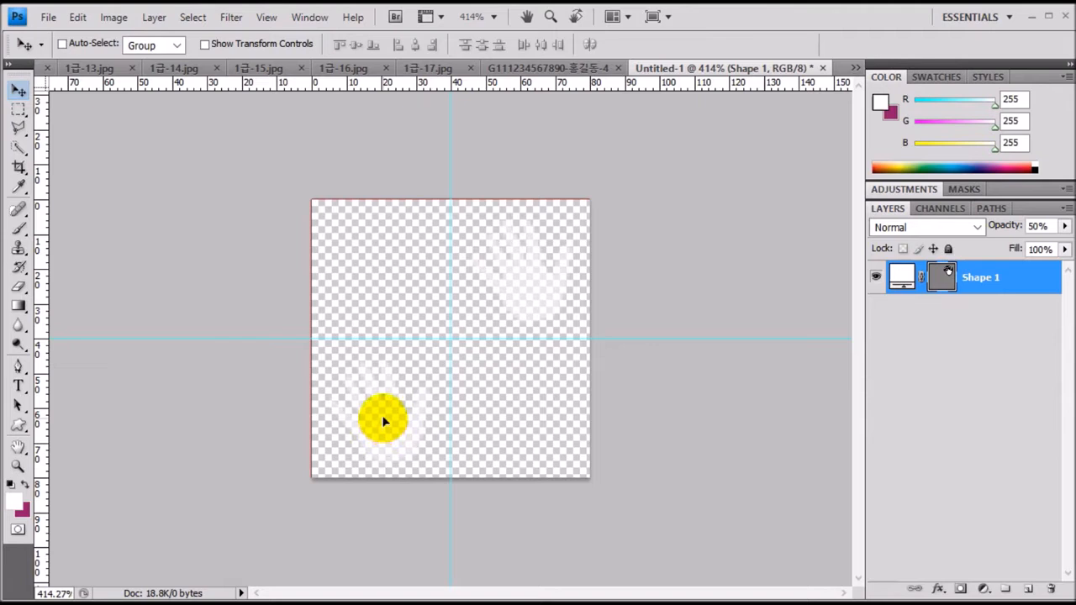
drag(383, 422, 394, 425)
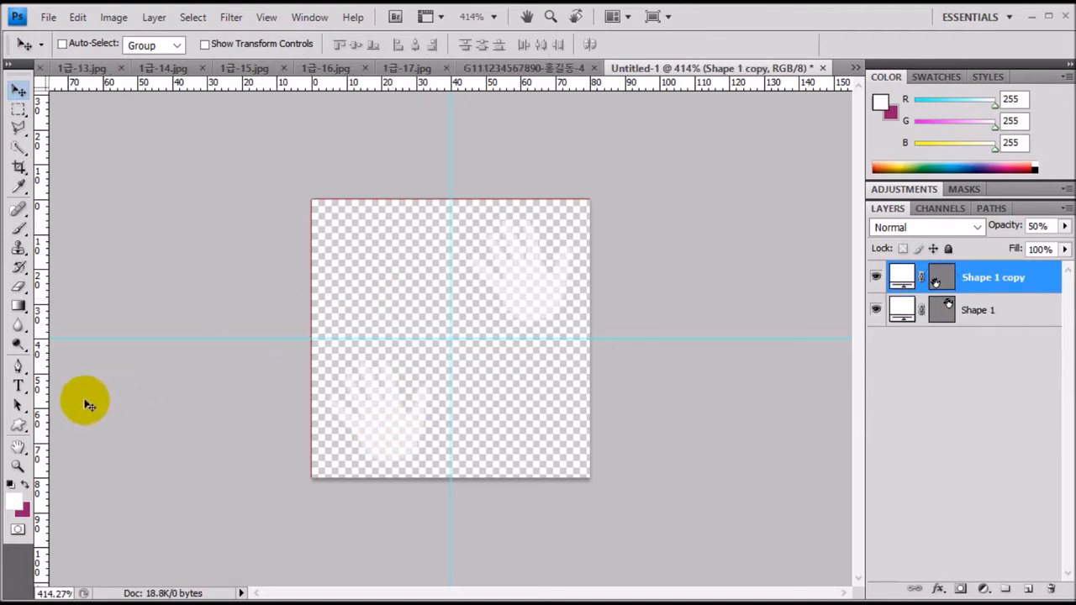
Step: Set up the Custom Shape tool with the ornament of a curled stem and rounded leaf, using the fill colour ff3300
click(20, 426)
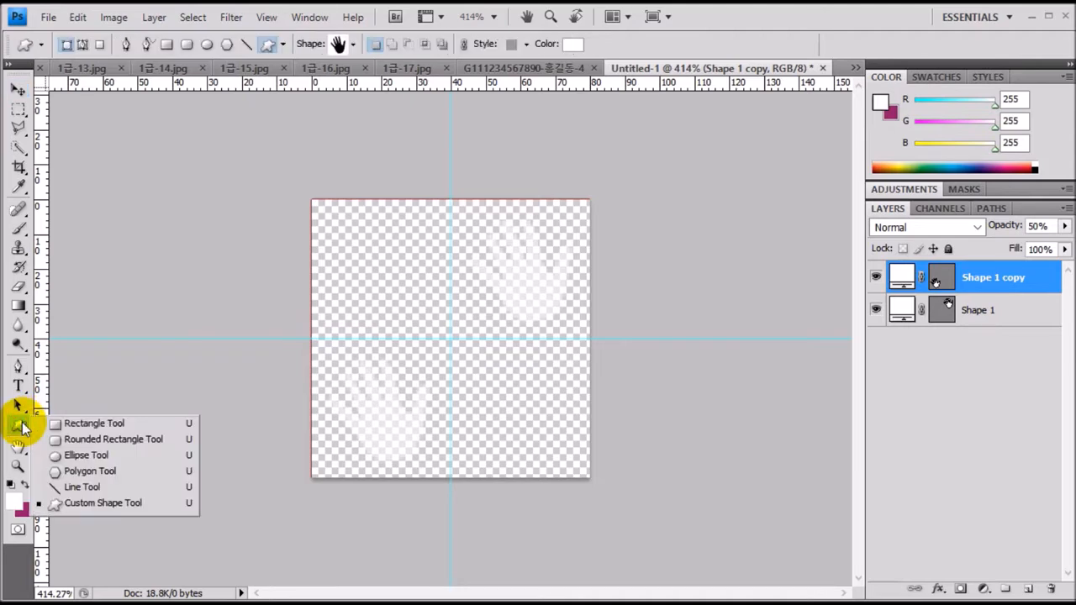
click(91, 502)
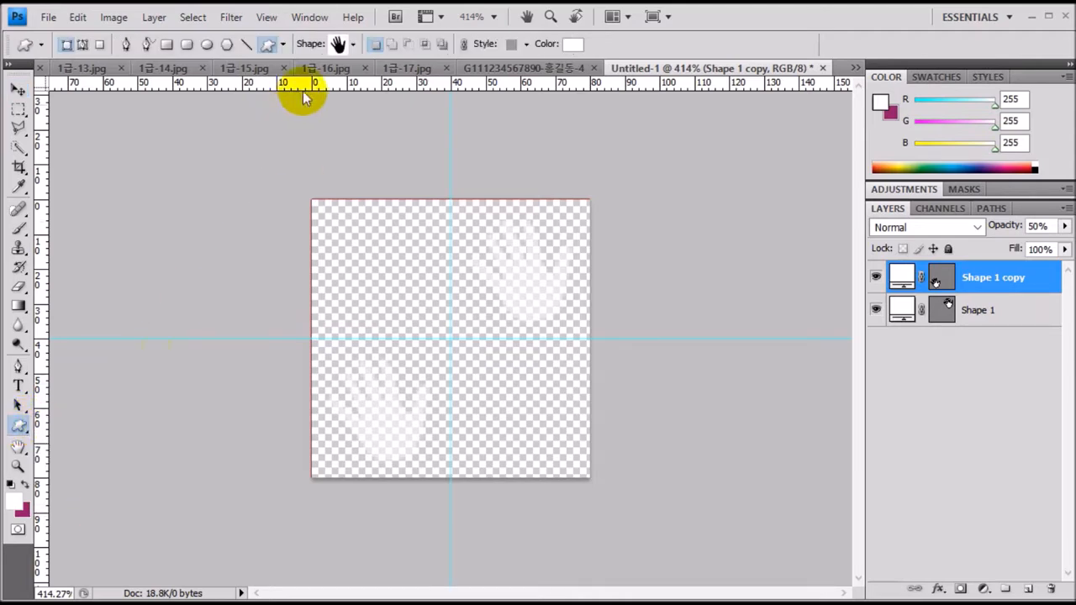
click(353, 44)
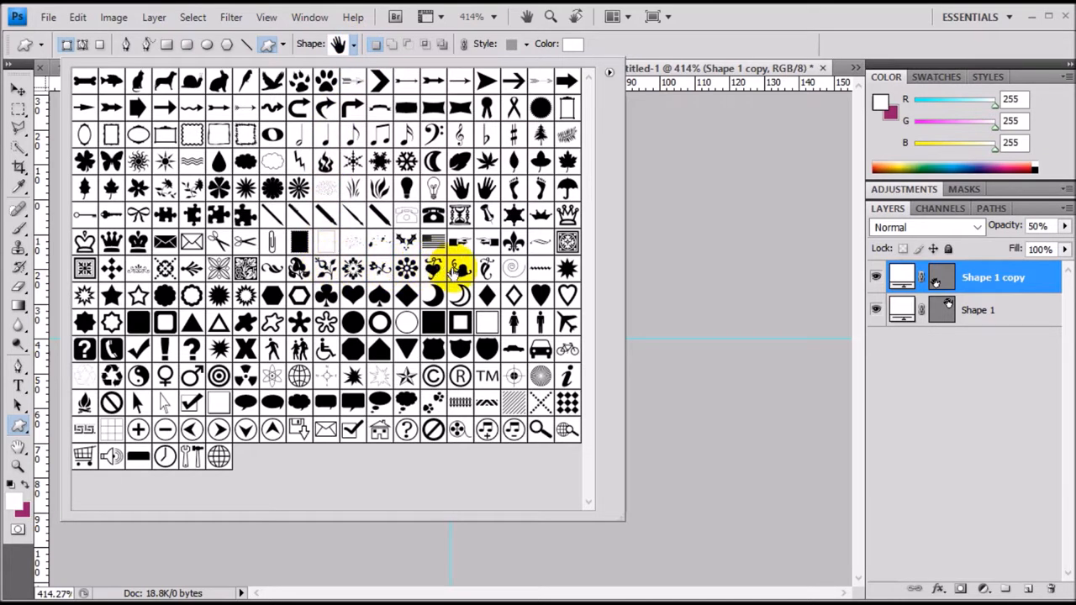
double_click(459, 269)
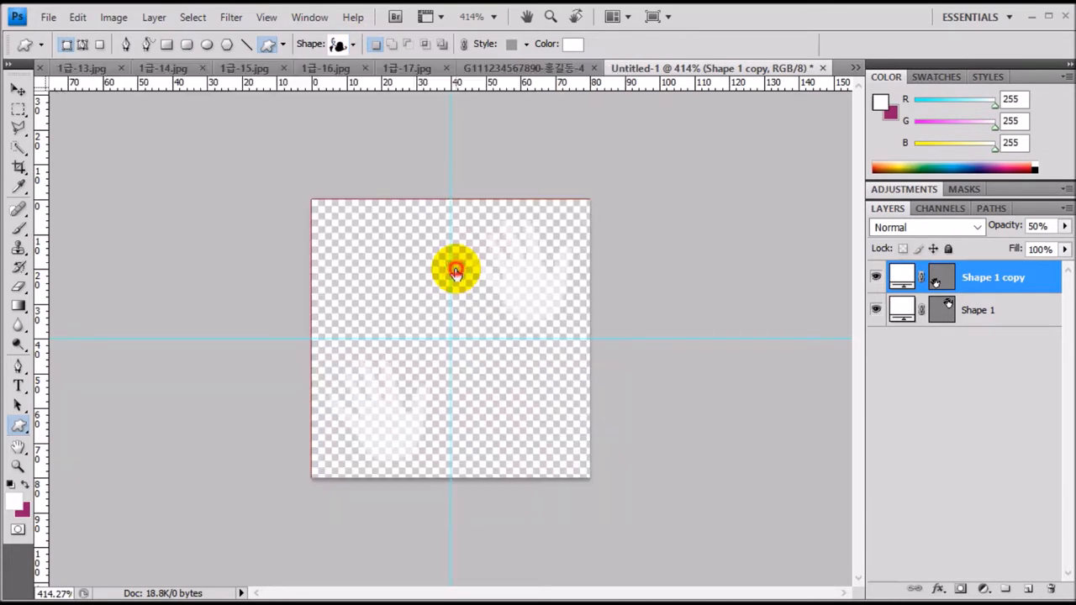
click(576, 44)
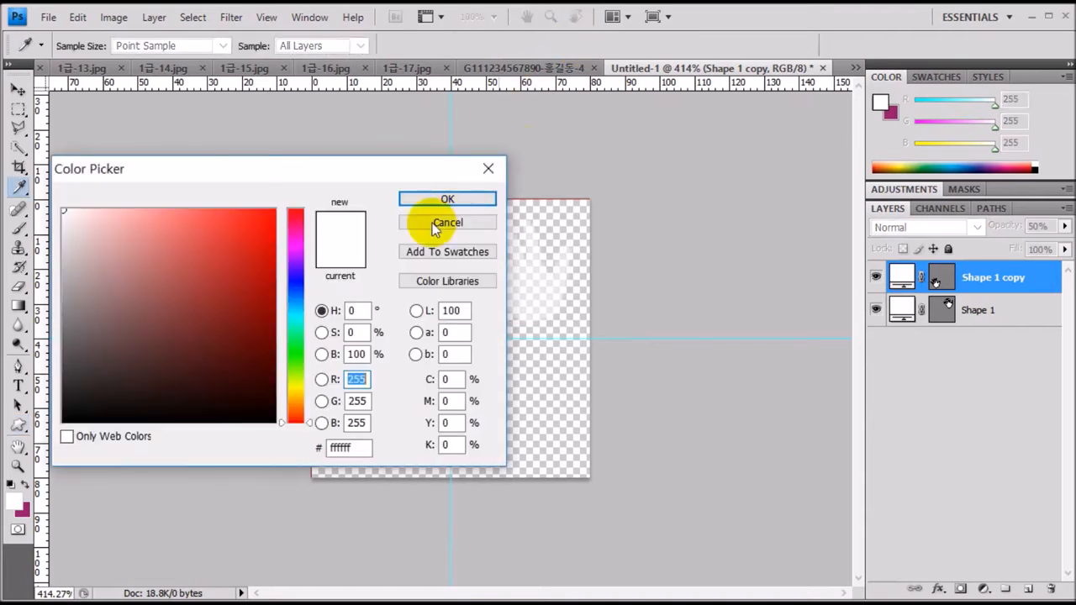
drag(365, 447, 309, 454)
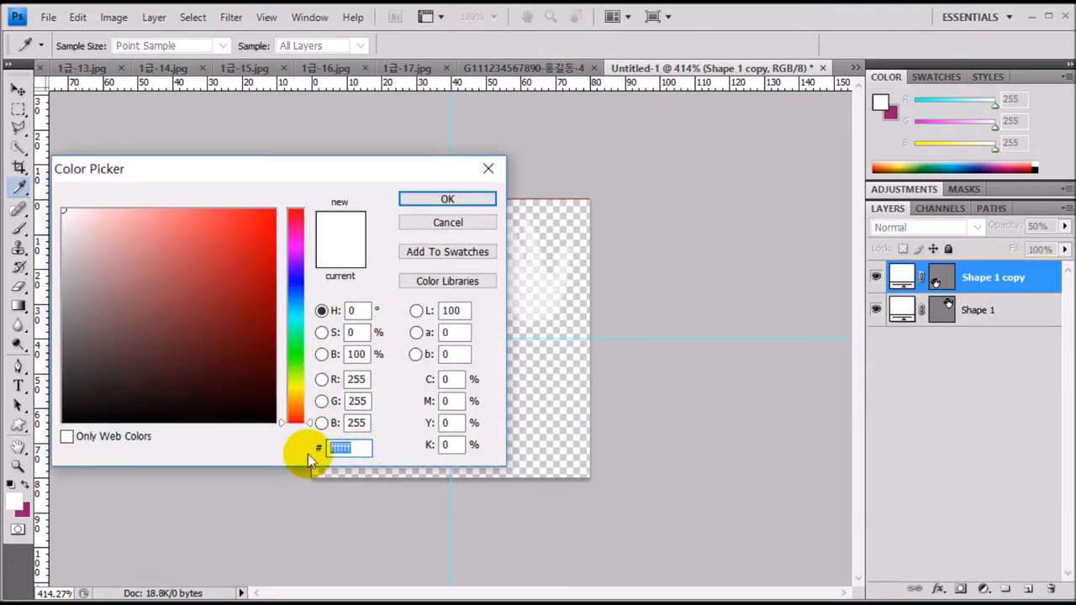
text(ff)
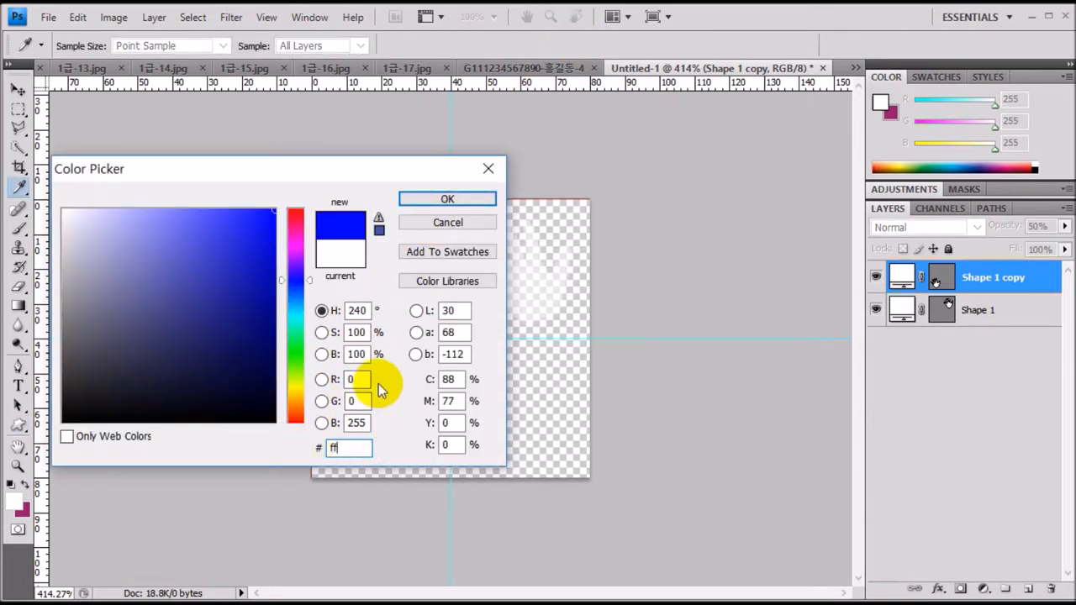
text(3300)
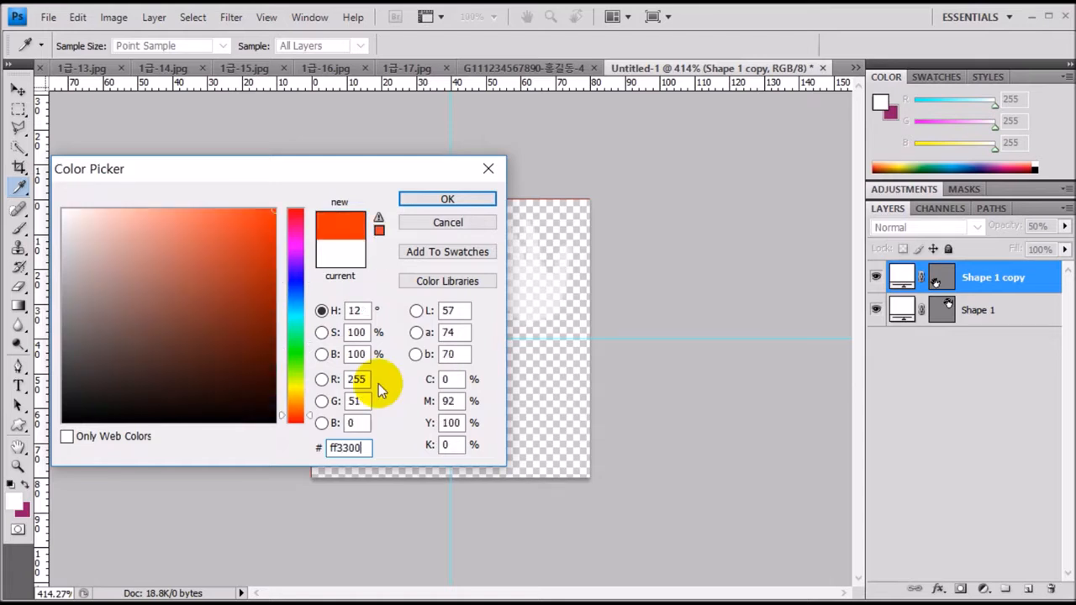
key(Return)
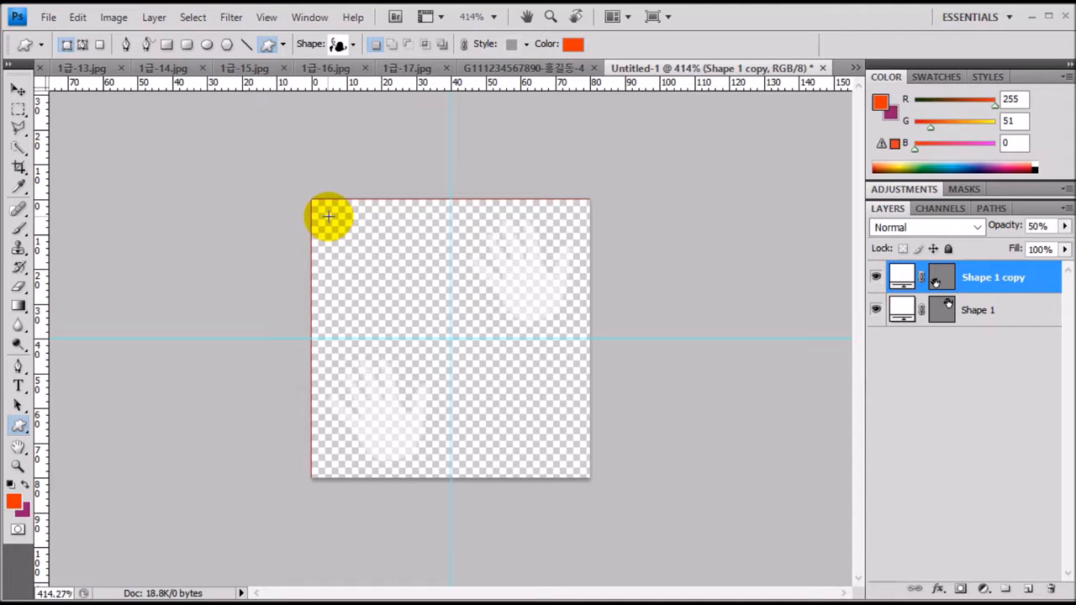
Step: Draw the ornament about 30 px wide in the upper-left quadrant and duplicate it into the lower-right quadrant
drag(328, 214, 434, 308)
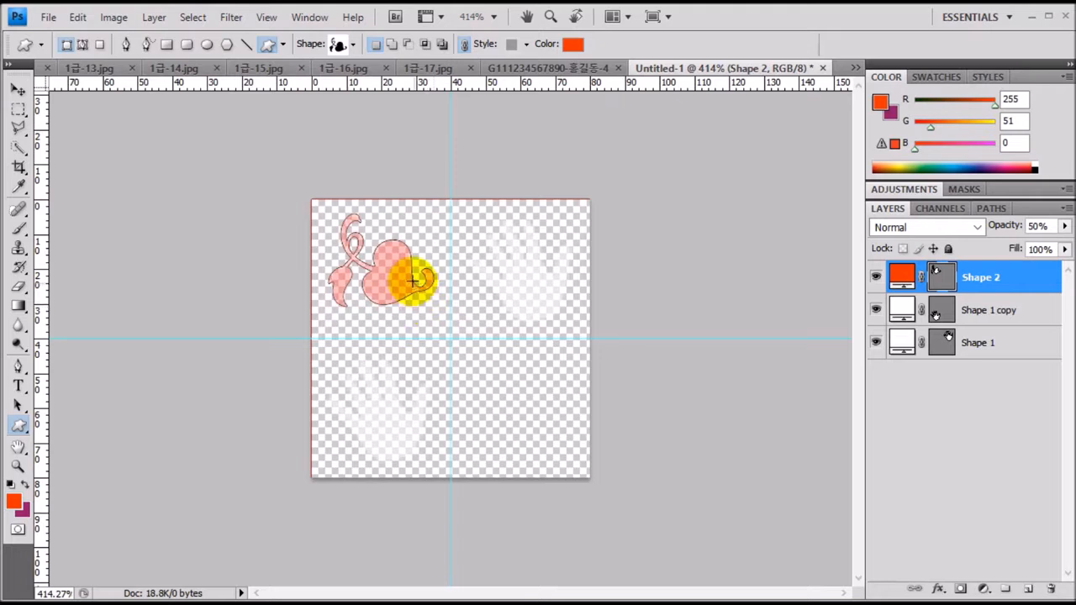
click(19, 89)
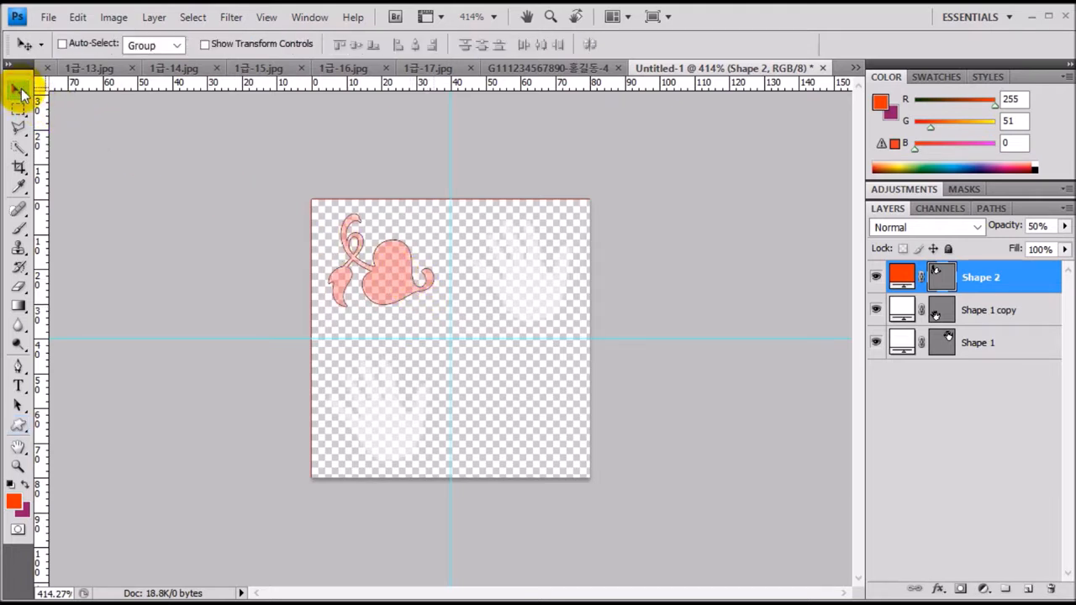
drag(369, 278, 515, 425)
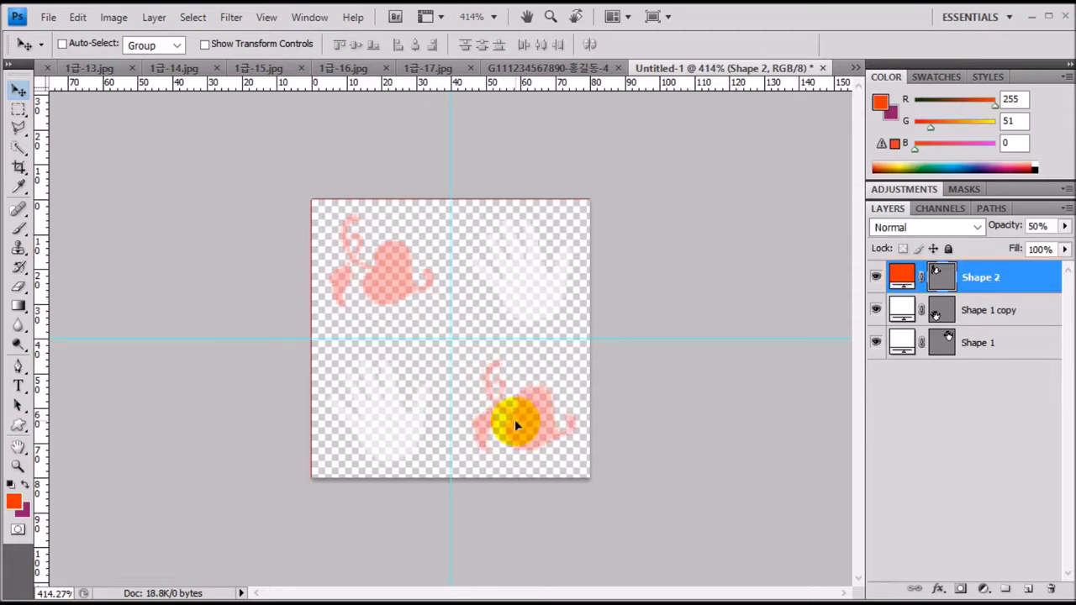
Step: Finish placing the ornament's lower-right duplicate and define the 80 × 80 pixel tile as a pattern under the default name
key(ctrl+j)
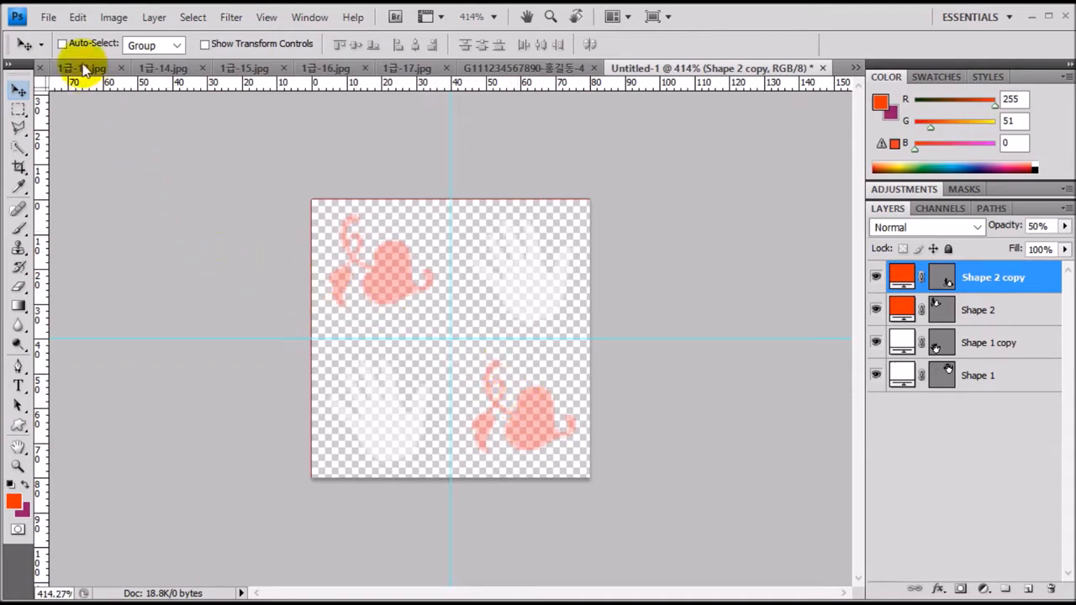
click(76, 17)
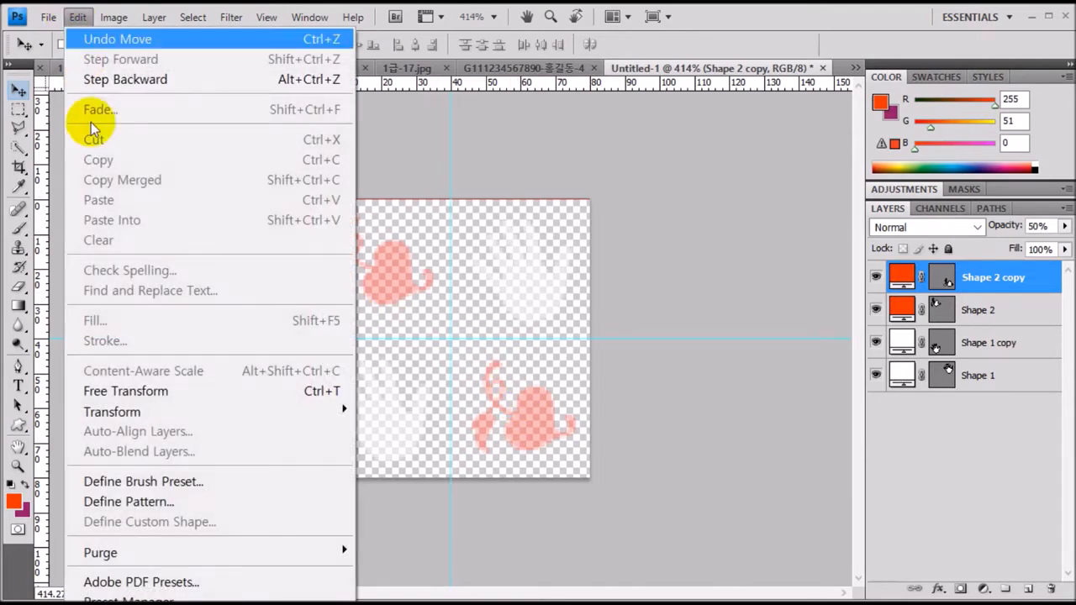
click(172, 503)
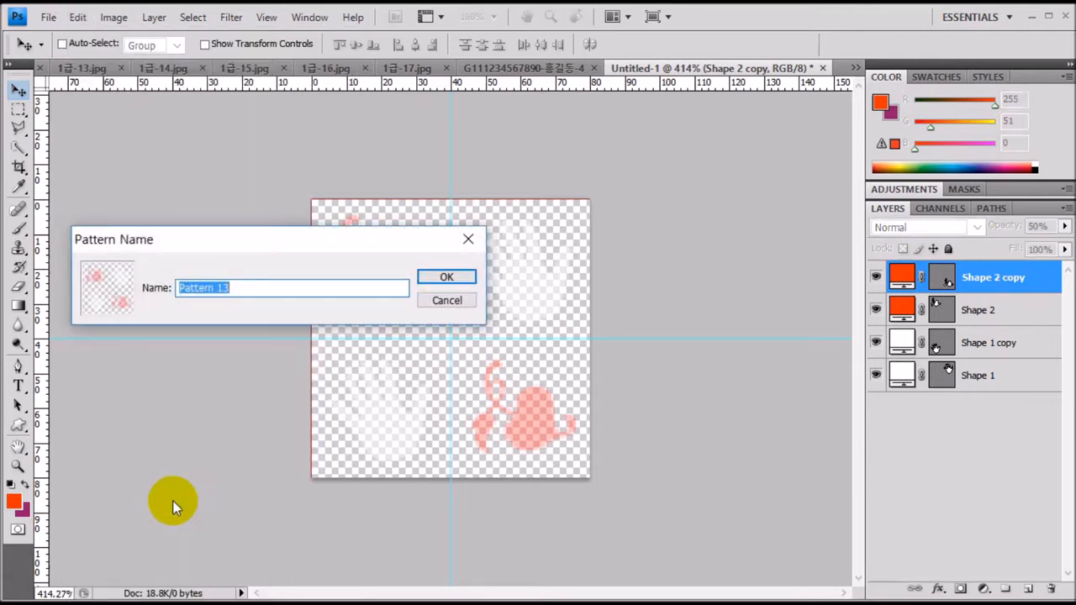
click(448, 277)
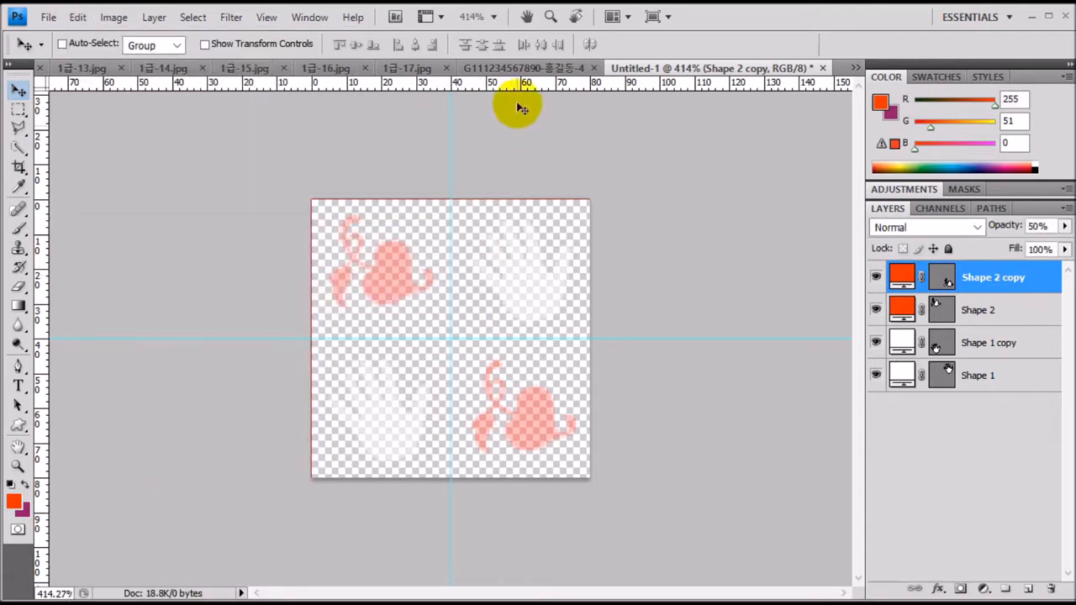
Step: Copy the whole photo 1급-12.jpg and paste it into the 600 × 400 pixel gradient document
click(519, 69)
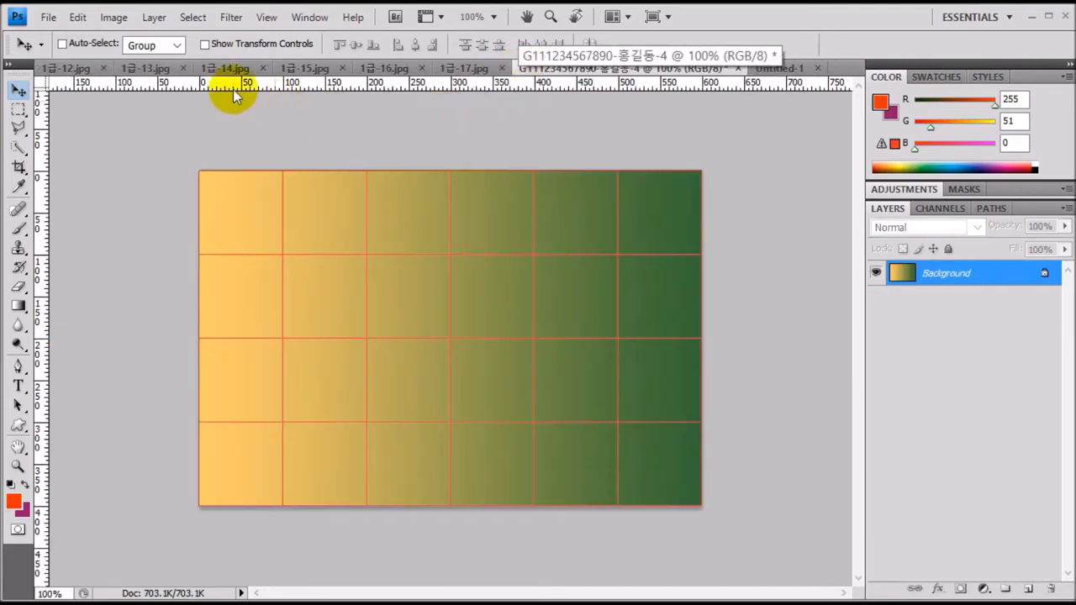
click(84, 69)
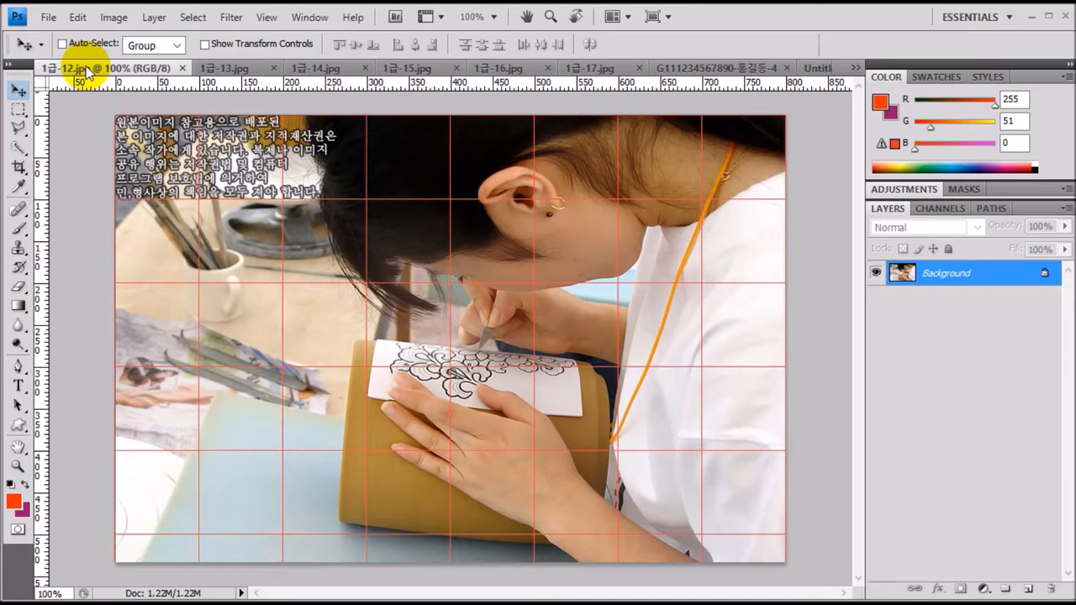
key(ctrl+a)
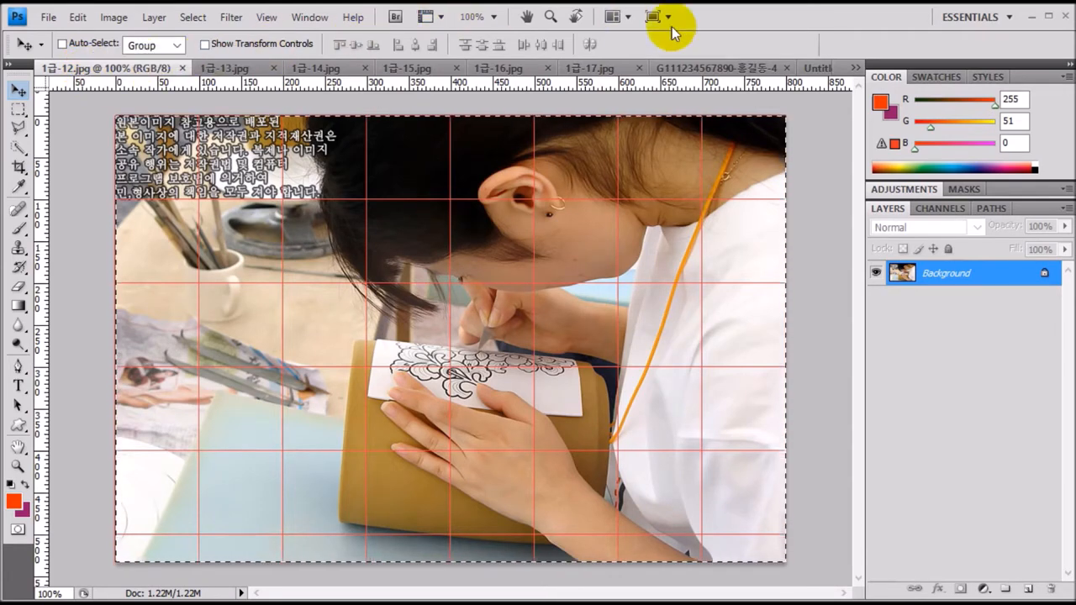
click(743, 71)
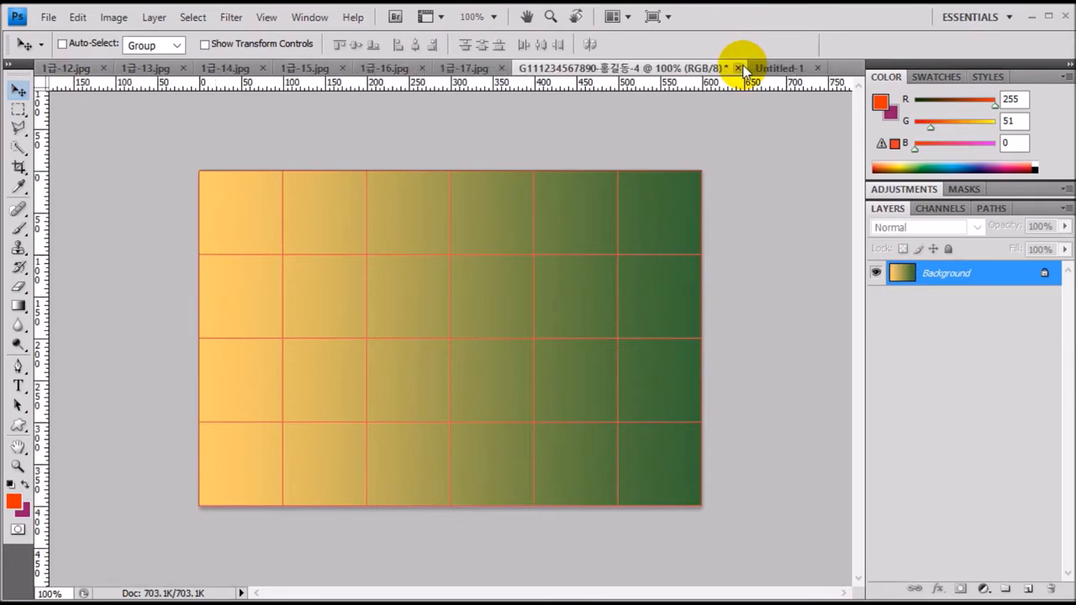
key(ctrl+v)
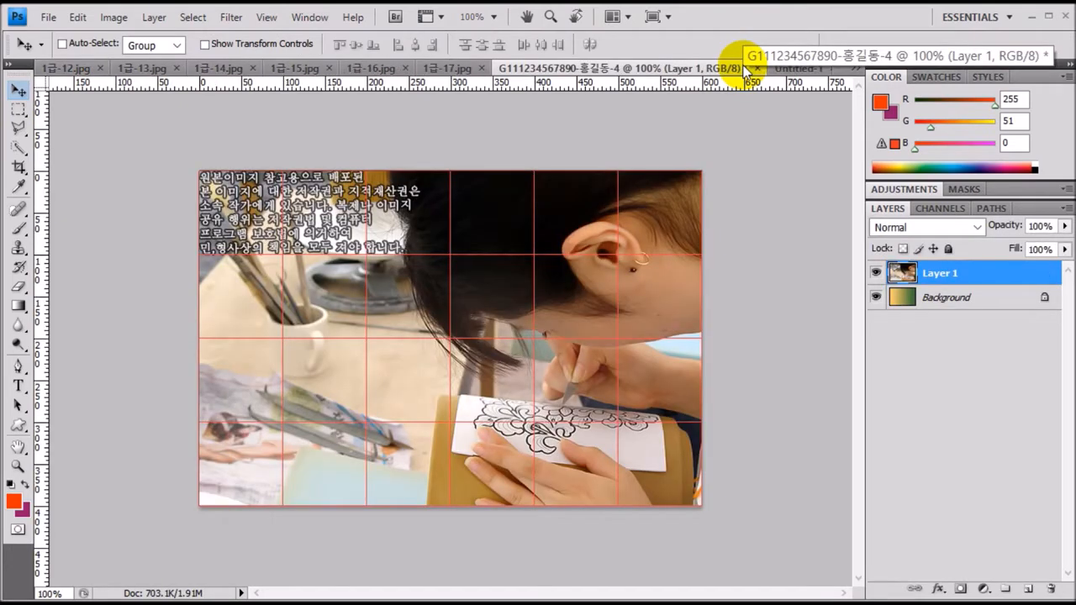
Step: Scale the pasted photo proportionally to 75.3% and shift it toward the canvas's right side, centred at X 462.9 px, Y 200.4 px
key(ctrl+t)
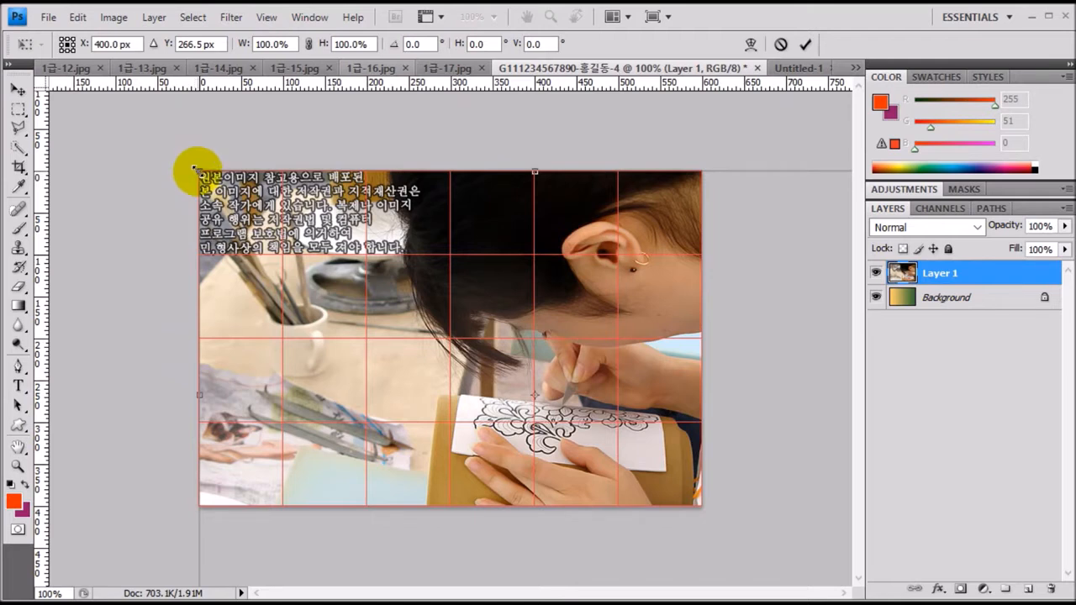
drag(193, 170, 412, 264)
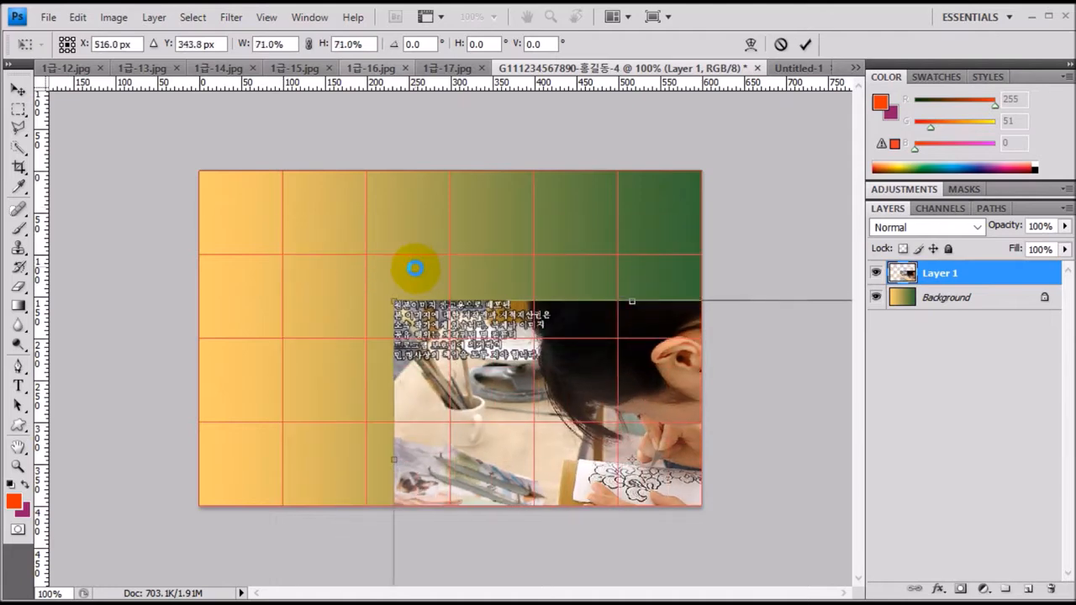
drag(542, 382, 439, 274)
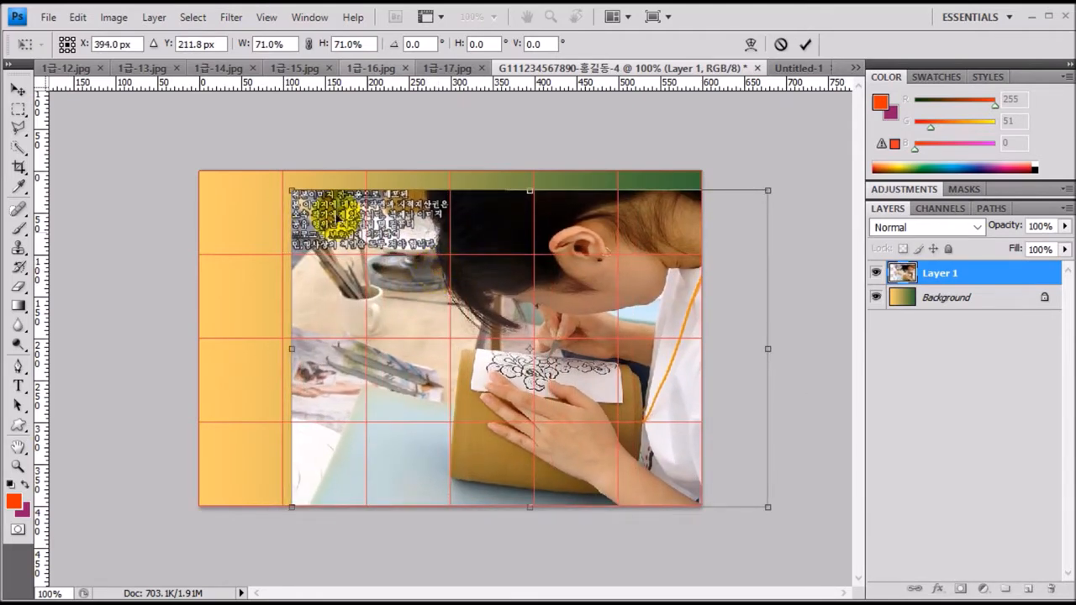
drag(291, 190, 270, 160)
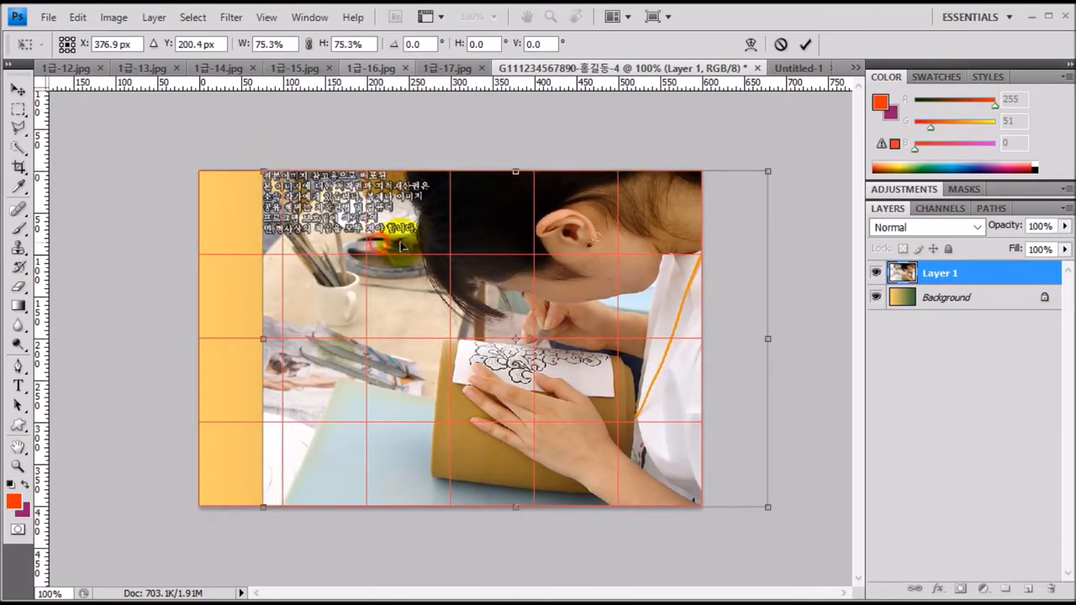
drag(382, 246, 462, 246)
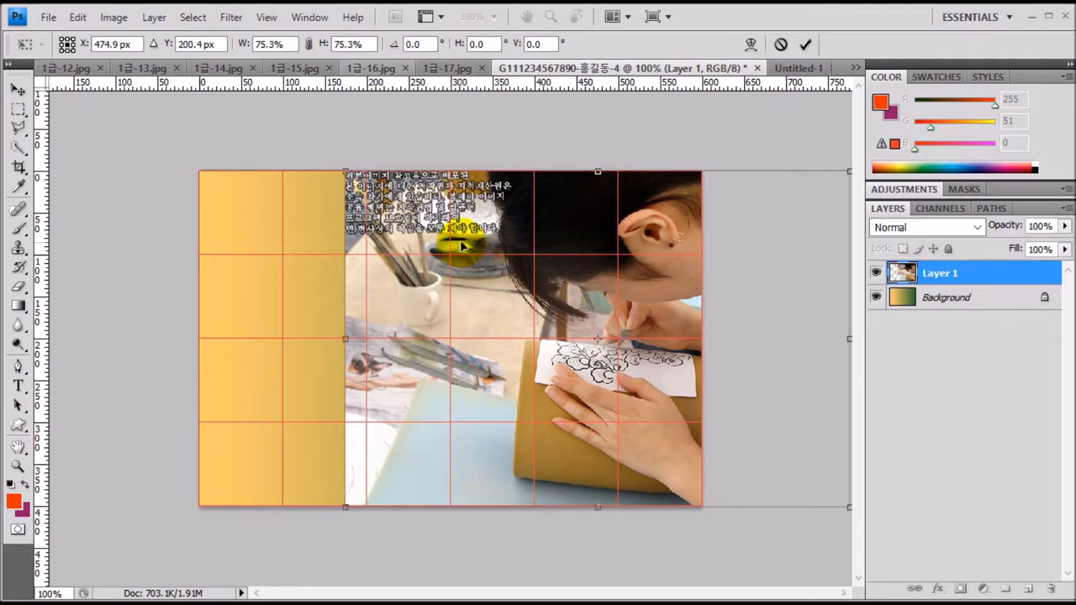
drag(460, 245, 449, 244)
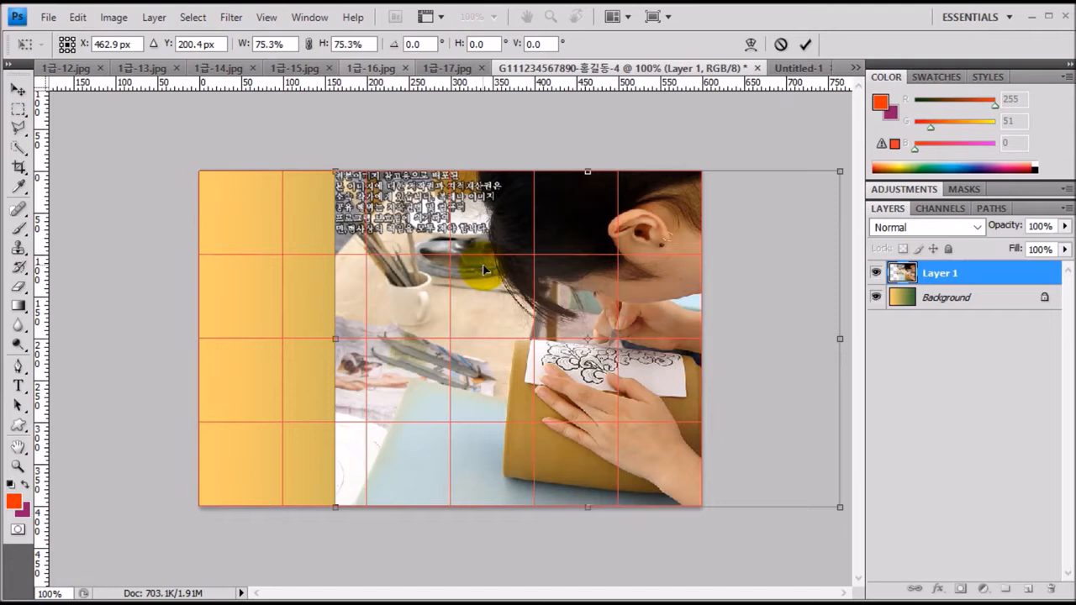
key(Return)
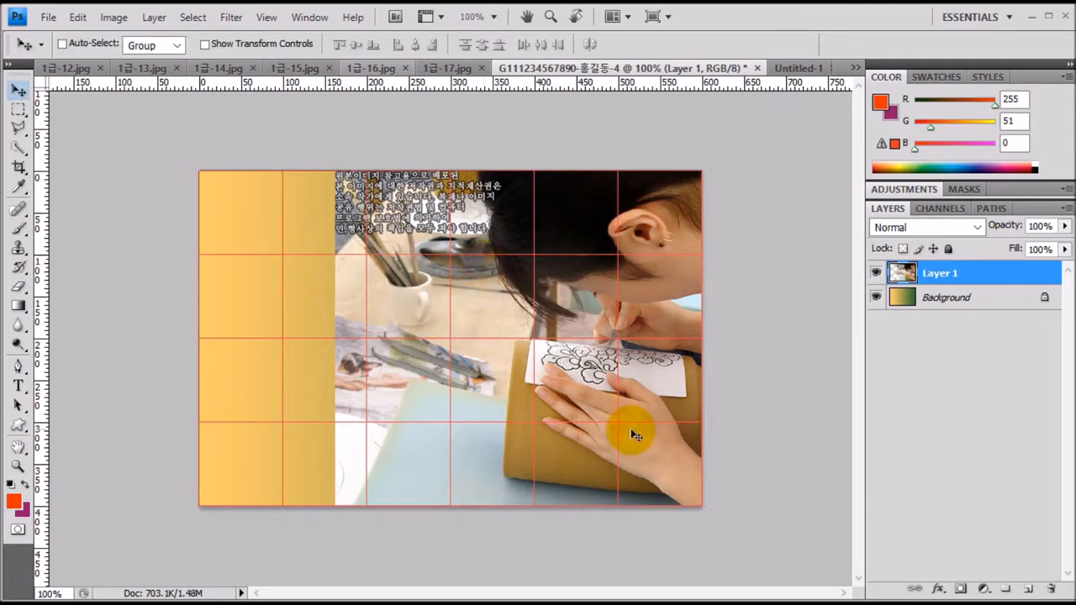
Step: Add a layer mask to the photo and fill it with a horizontal black-to-white linear gradient from the photo's left edge, about 225 px long
click(960, 591)
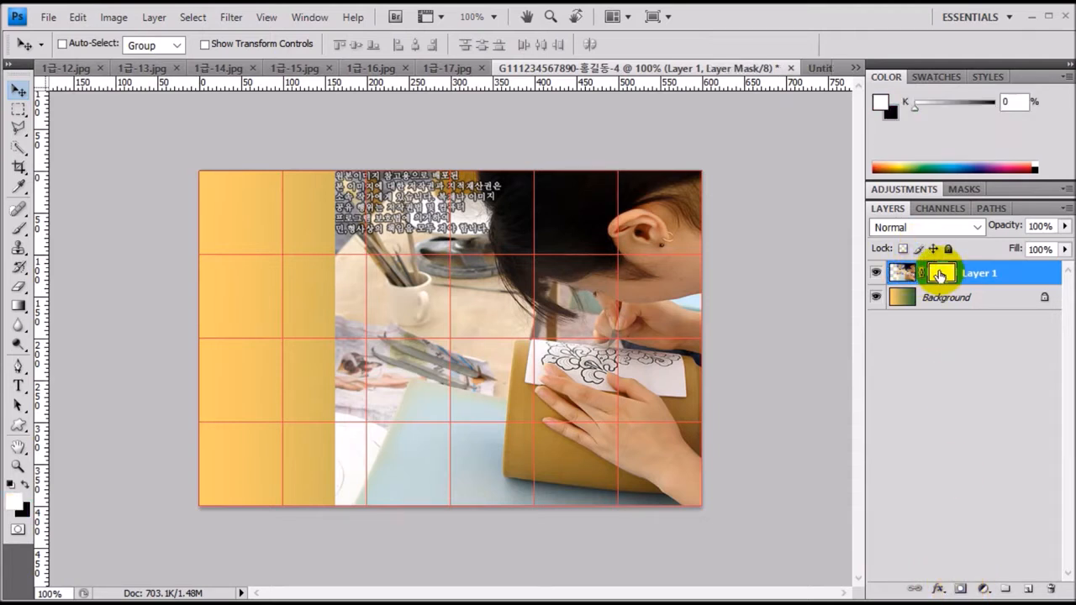
click(35, 313)
click(74, 308)
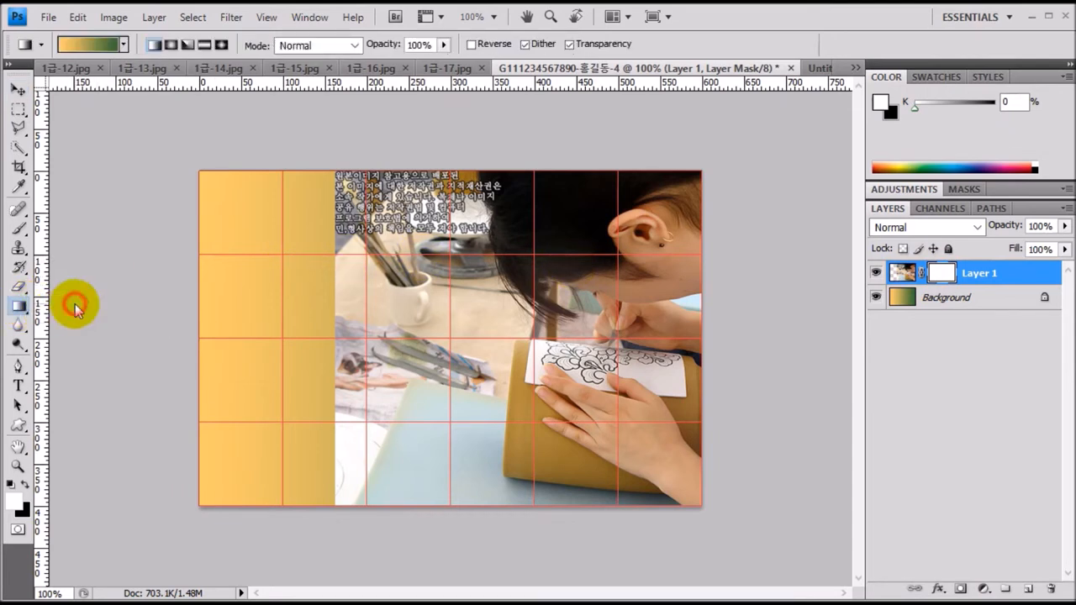
click(124, 46)
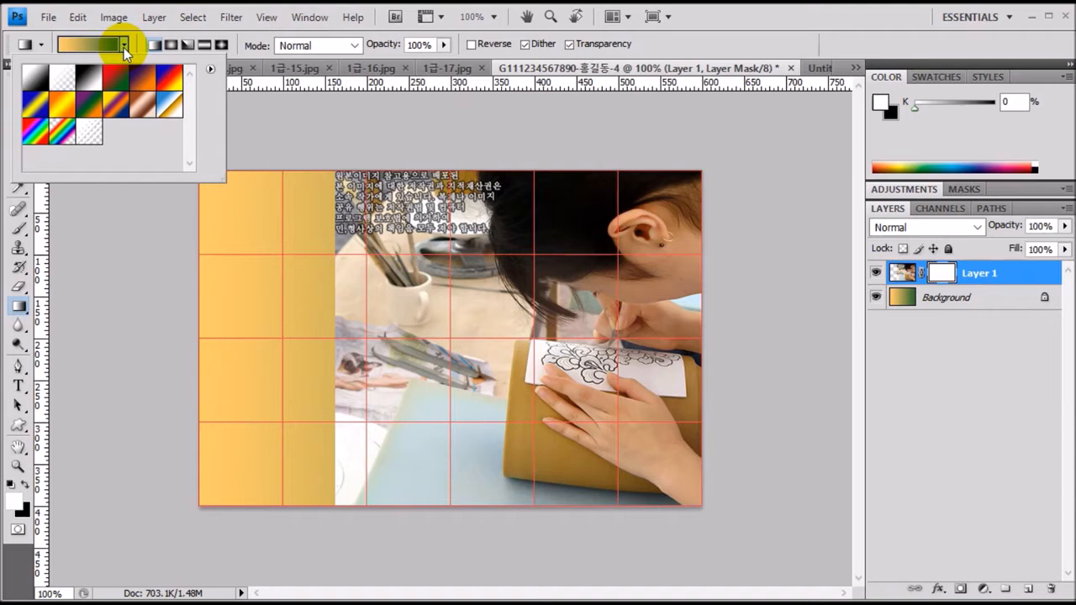
click(124, 47)
click(124, 47)
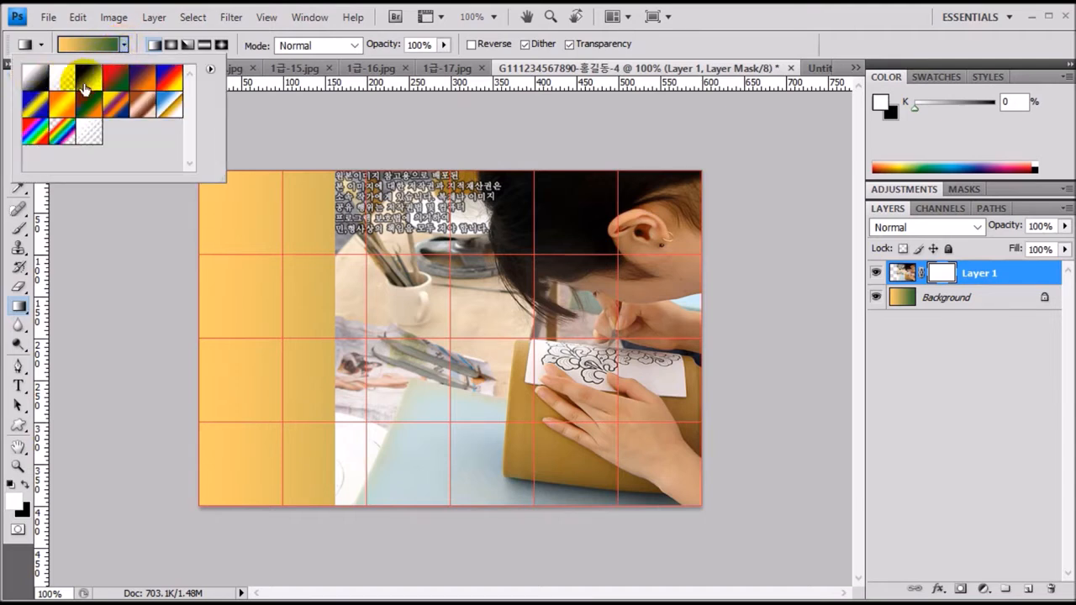
double_click(89, 90)
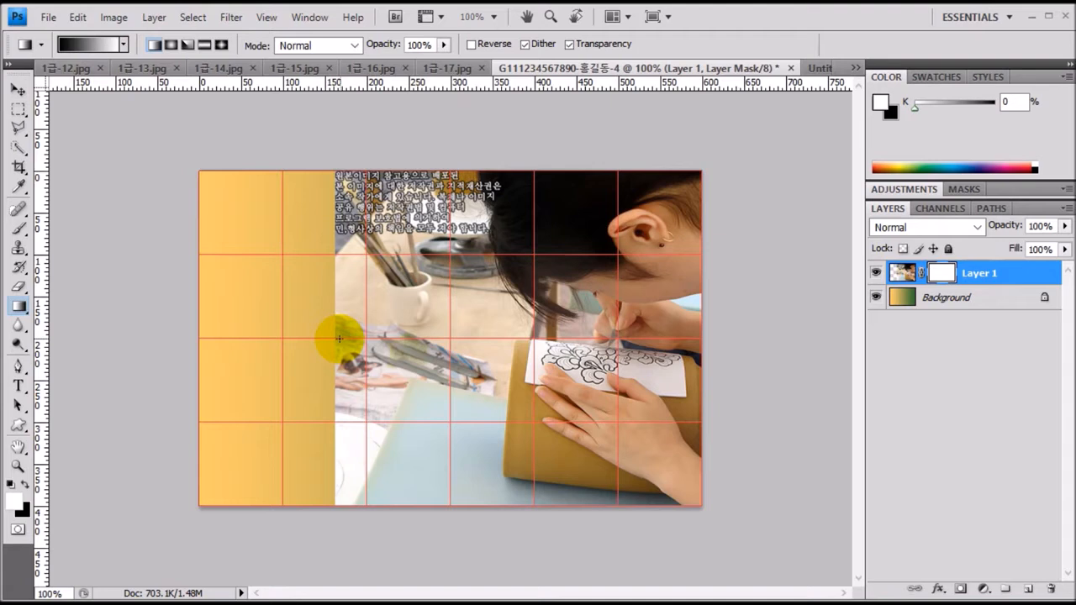
drag(339, 338, 530, 340)
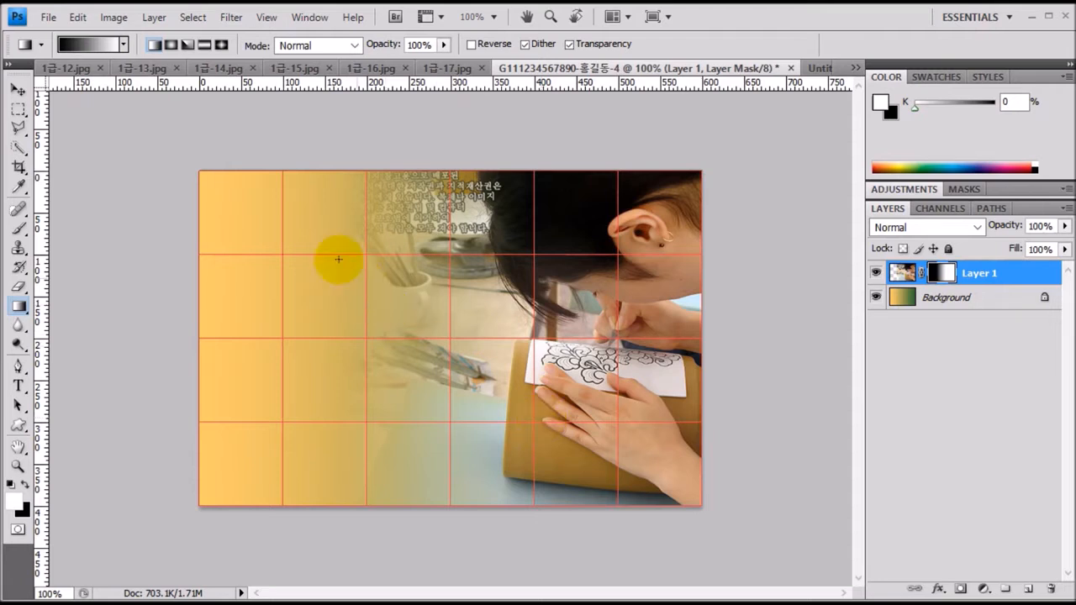
Step: Bring up the clock photo 1급-13.jpg and set up the Quick Selection tool
click(147, 69)
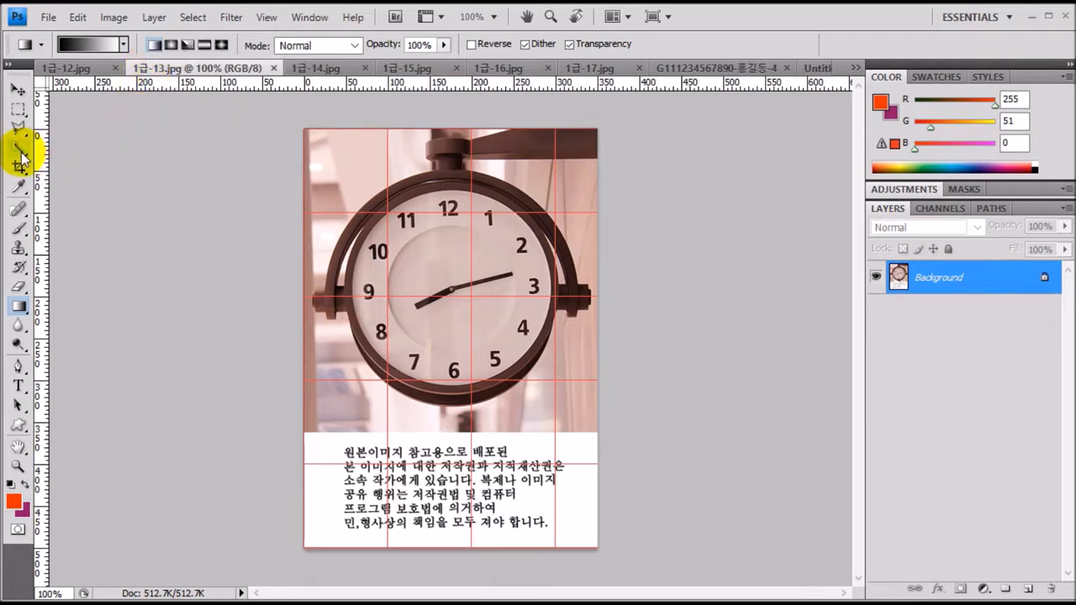
drag(19, 149, 63, 151)
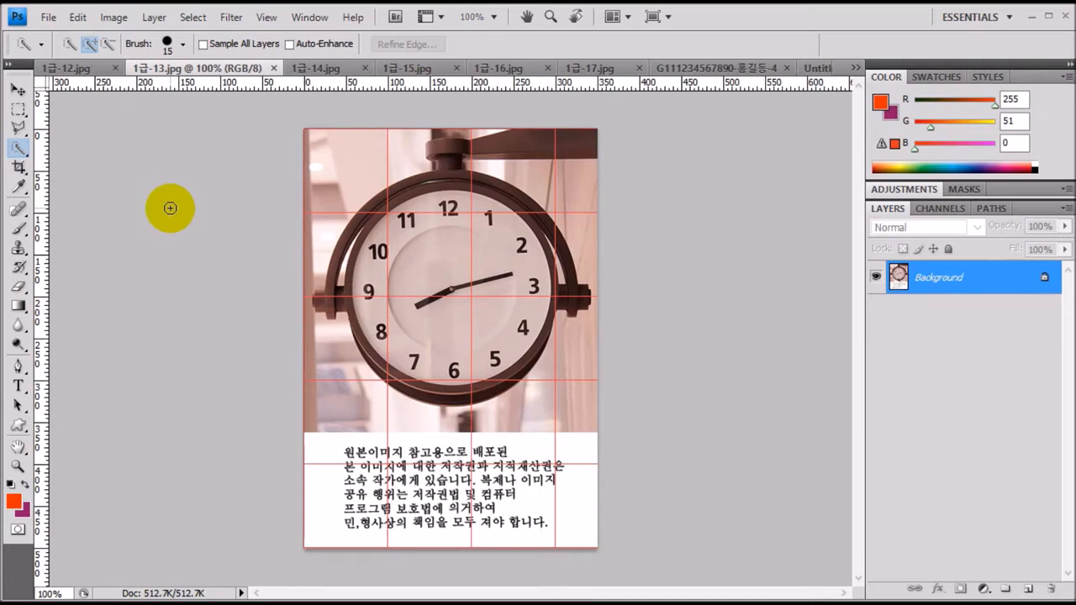
Step: Bring up the keyboard picture and circle its two square bracket keys in orange with a 5 px brush
drag(480, 592, 300, 113)
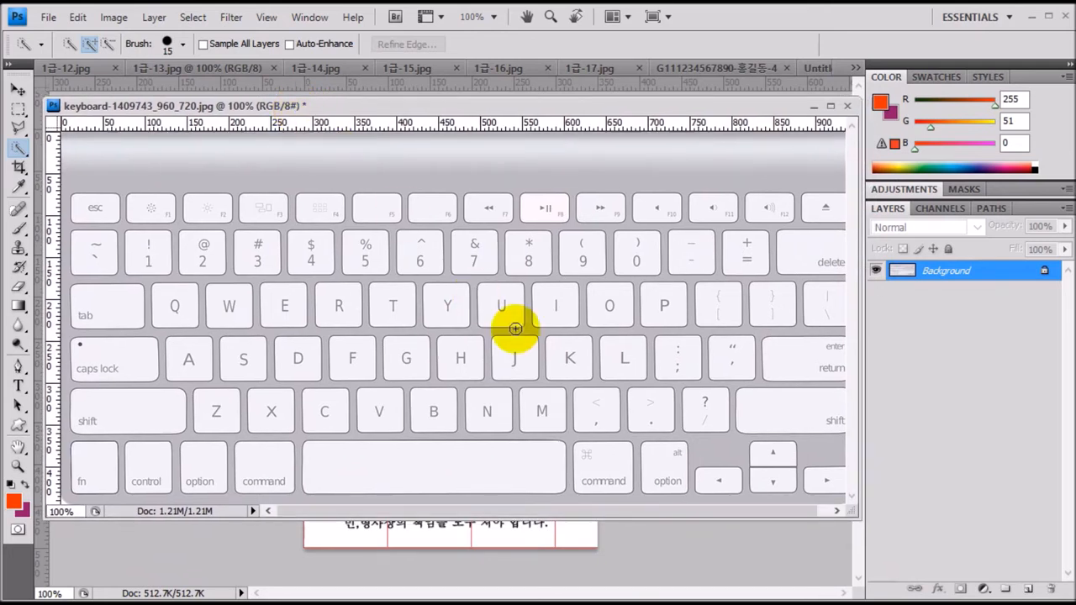
click(18, 230)
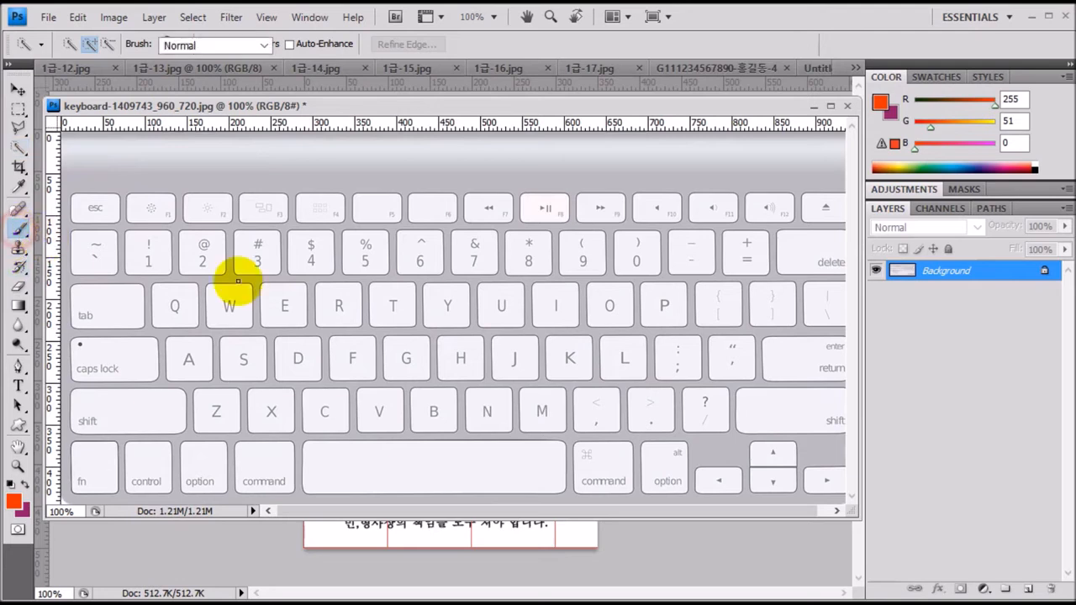
mouse_move(697, 328)
mouse_down()
mouse_move(691, 293)
mouse_move(718, 272)
mouse_move(735, 278)
mouse_move(736, 319)
mouse_move(705, 326)
mouse_up()
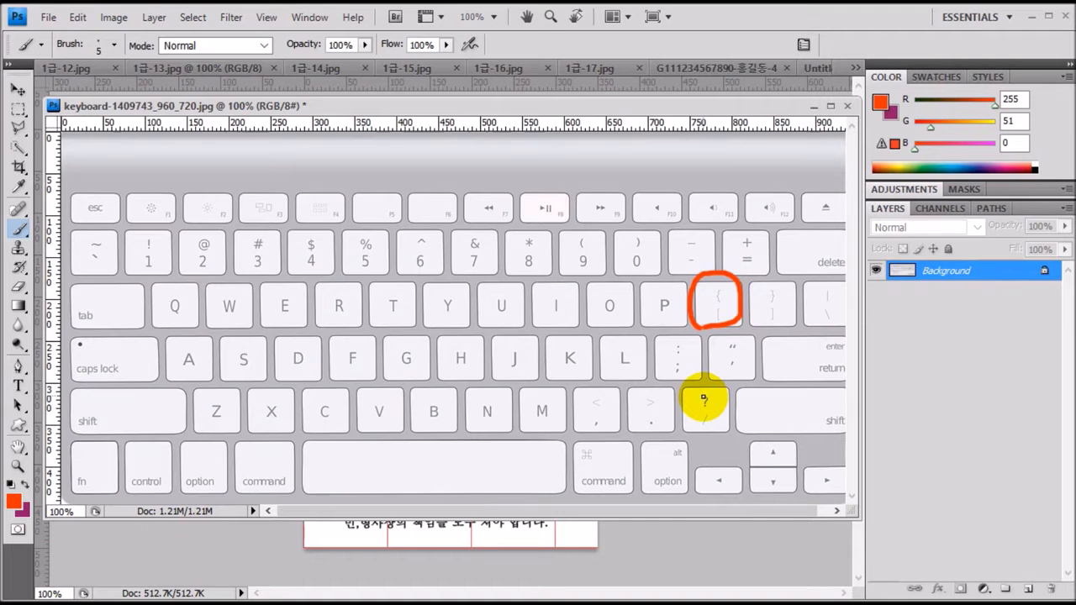
mouse_move(763, 252)
mouse_down()
mouse_move(769, 307)
mouse_move(834, 270)
mouse_up()
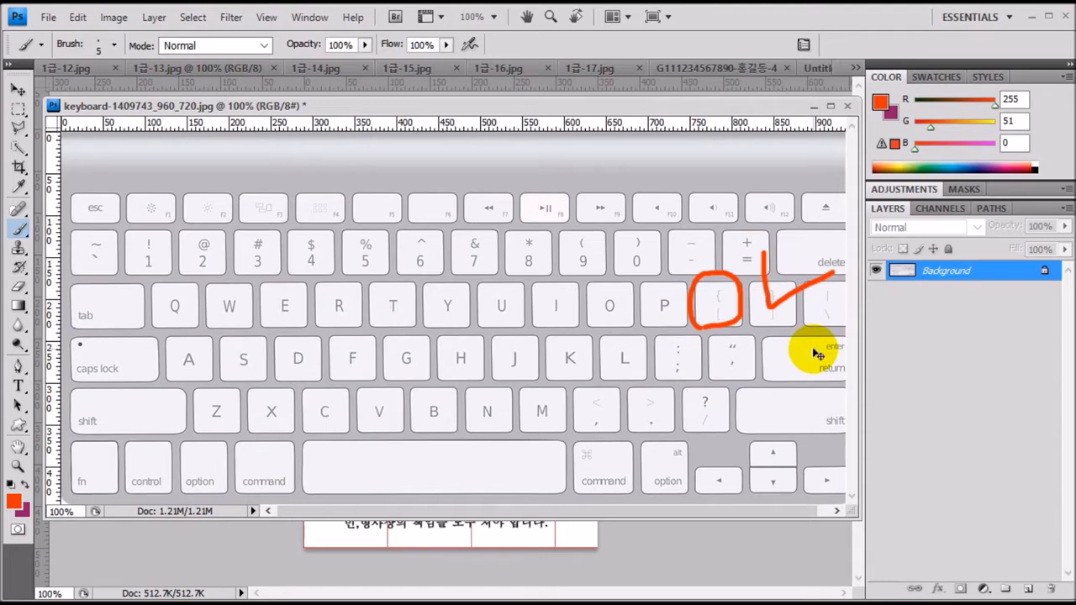
key(ctrl+z)
mouse_move(799, 329)
mouse_down()
mouse_move(764, 331)
mouse_move(747, 287)
mouse_move(768, 275)
mouse_move(790, 284)
mouse_move(784, 328)
mouse_up()
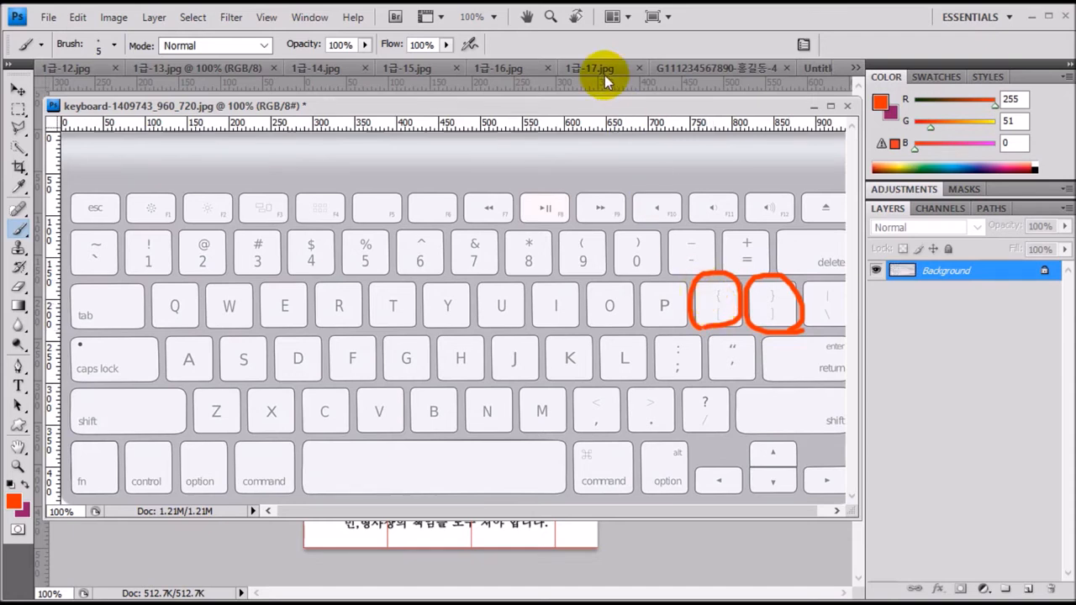
Step: Put the keyboard picture away and select the clock with its mounting frame in 1급-13.jpg using Quick Selection at brush sizes 35 and 15
click(18, 147)
drag(221, 106, 367, 602)
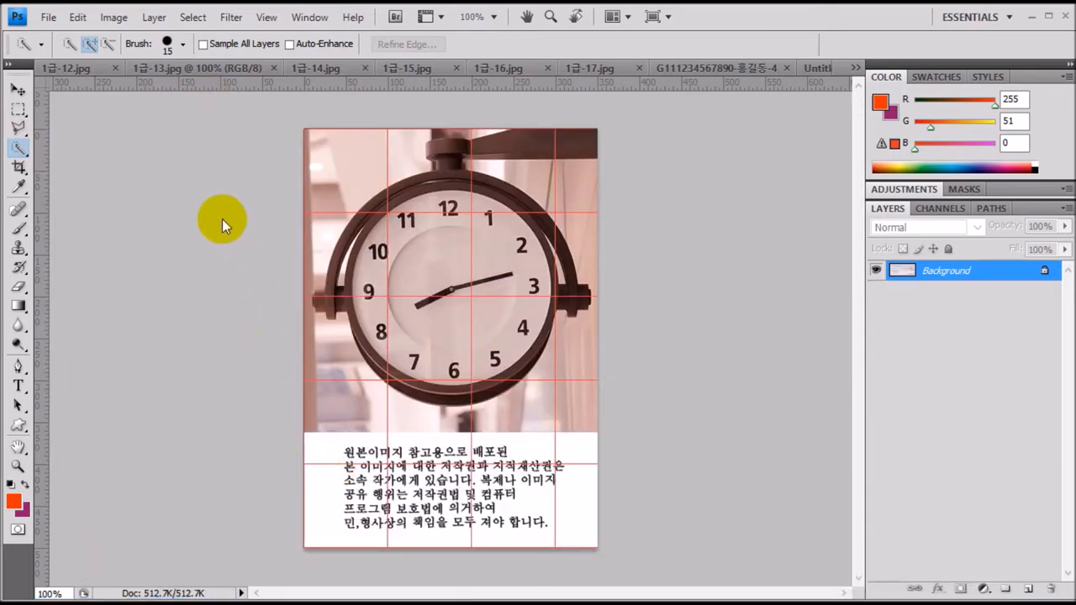
click(115, 174)
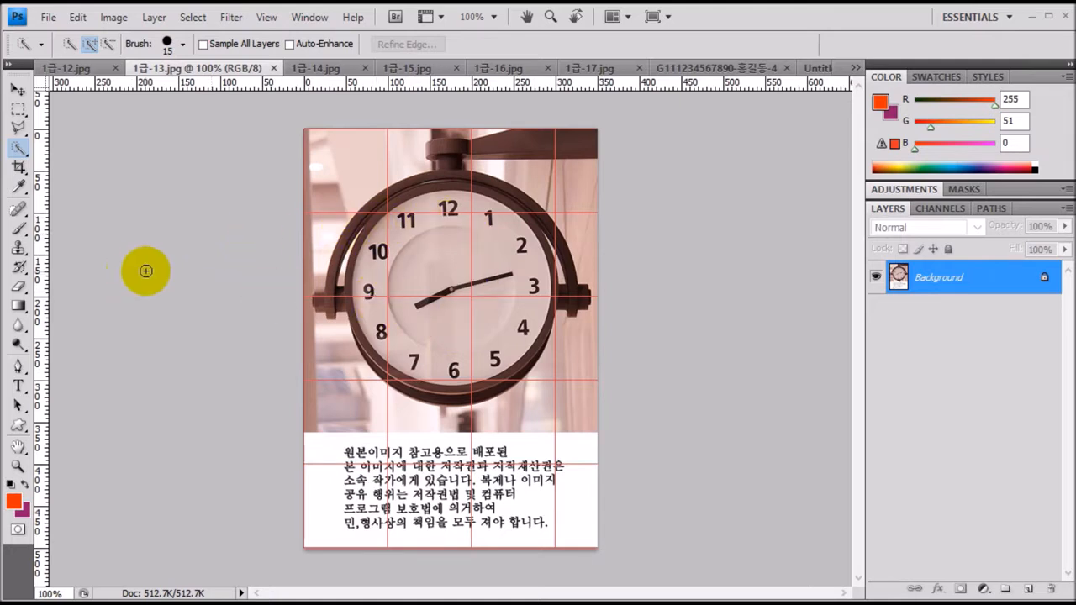
key(bracketright)
key(bracketright)
mouse_move(389, 211)
mouse_down()
mouse_move(466, 195)
mouse_move(481, 204)
mouse_move(495, 223)
mouse_move(505, 289)
mouse_move(488, 335)
mouse_move(457, 368)
mouse_move(413, 376)
mouse_move(387, 357)
mouse_move(434, 379)
mouse_up()
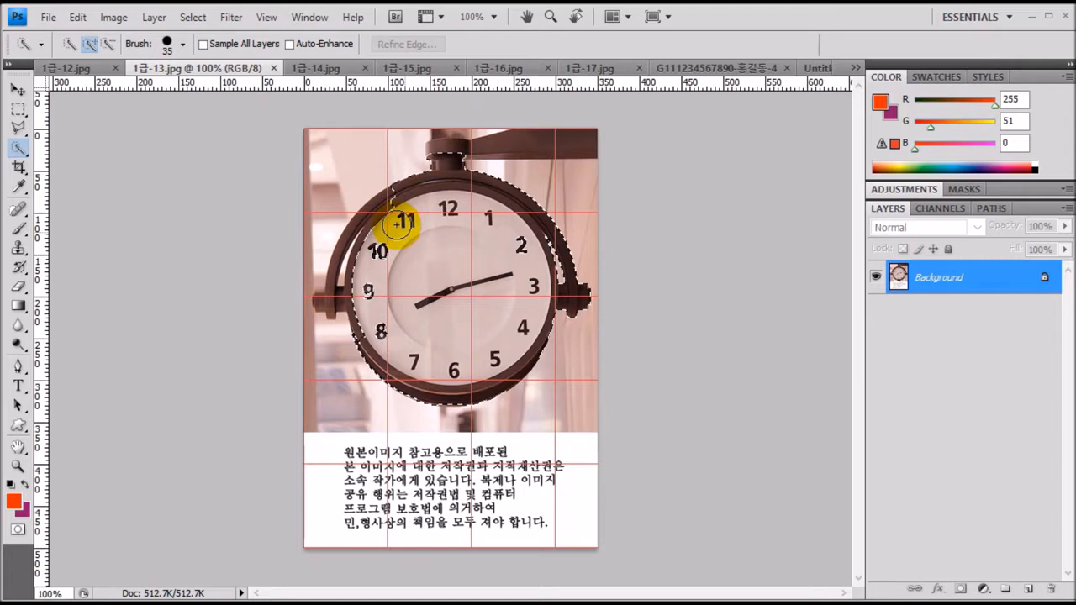
mouse_move(400, 222)
mouse_down()
mouse_move(324, 301)
mouse_move(247, 294)
mouse_up()
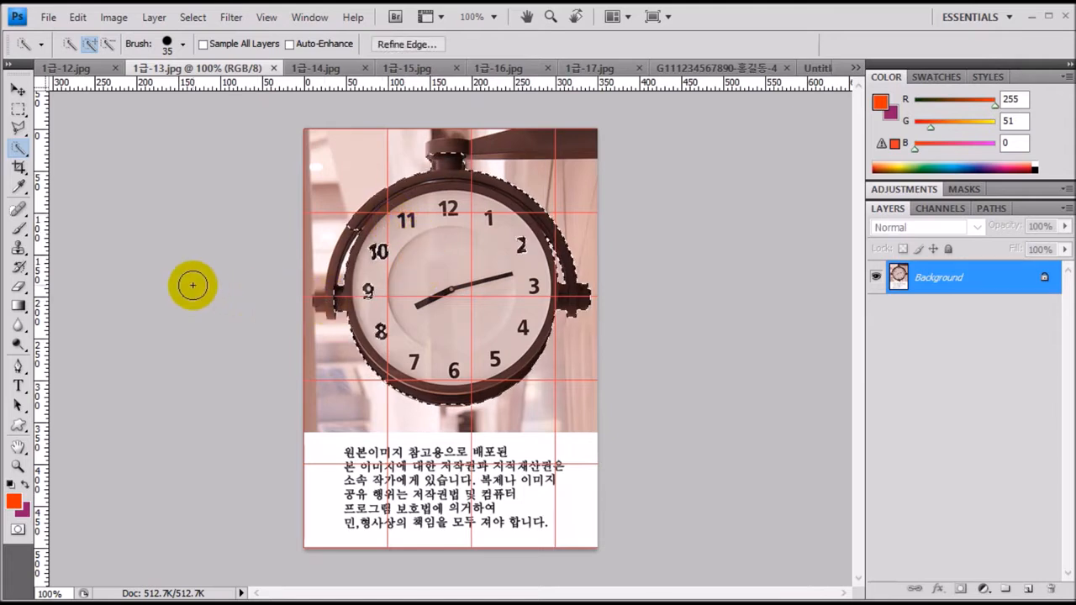
key(bracketleft)
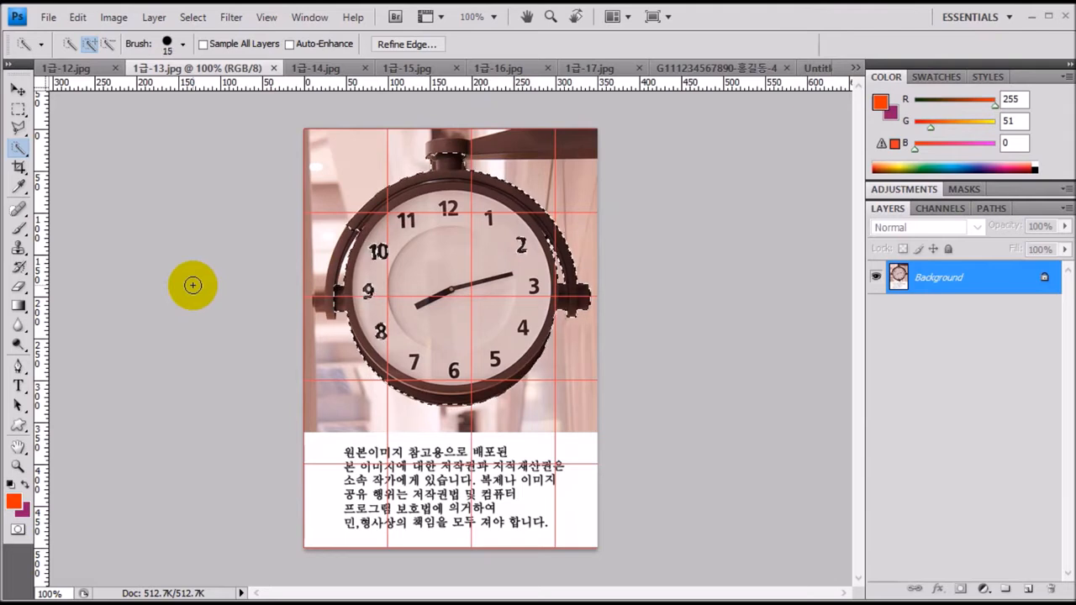
key(bracketleft)
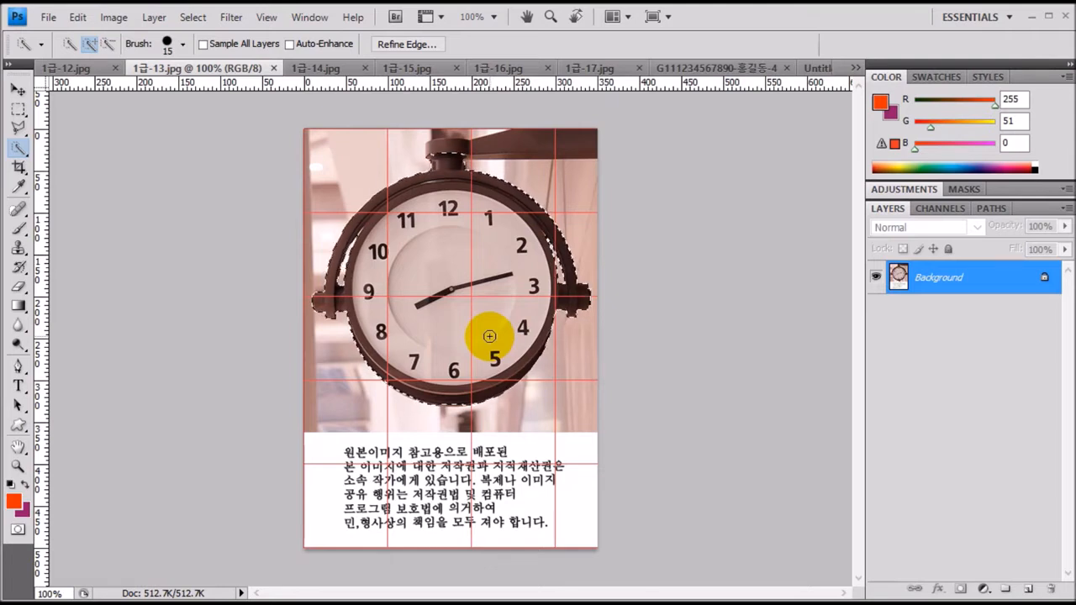
Step: Copy the selected clock into the gradient composition, scale it to 40.7% and place it partly cropped in the canvas's upper-left corner
click(697, 67)
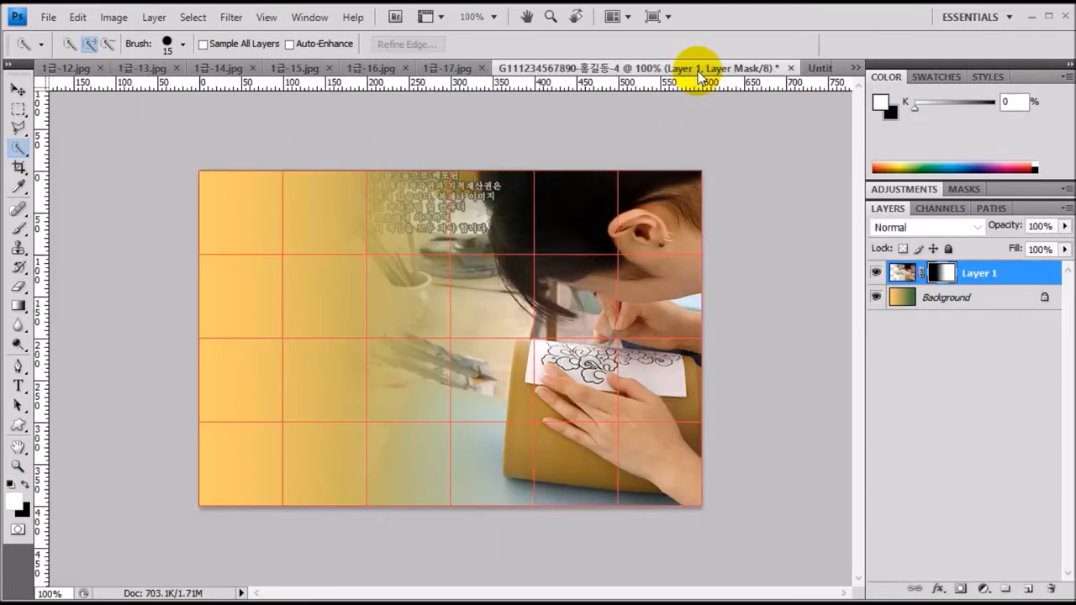
key(ctrl+v)
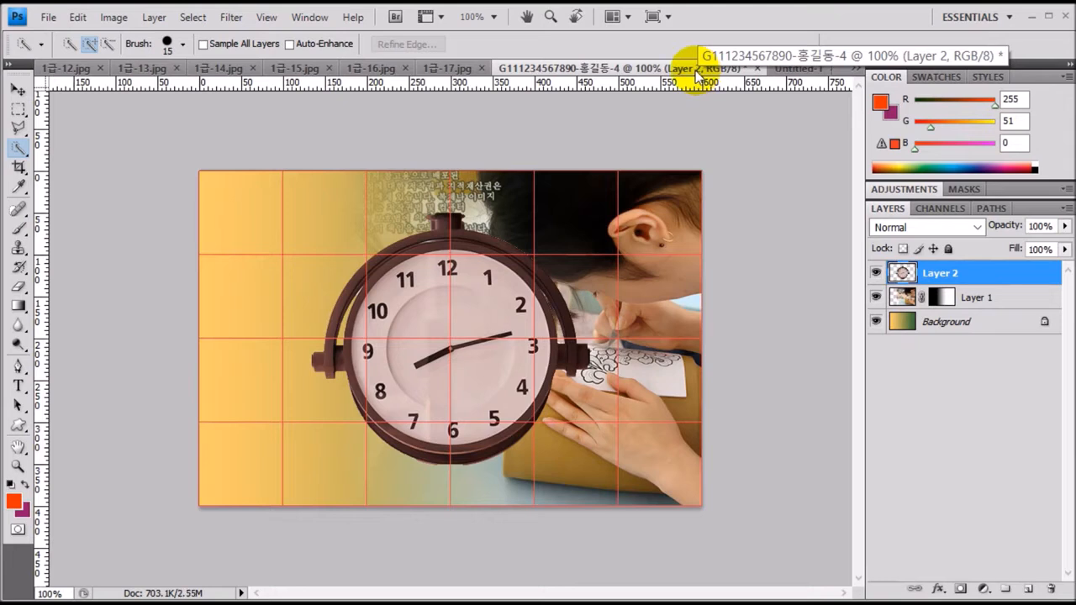
key(ctrl+t)
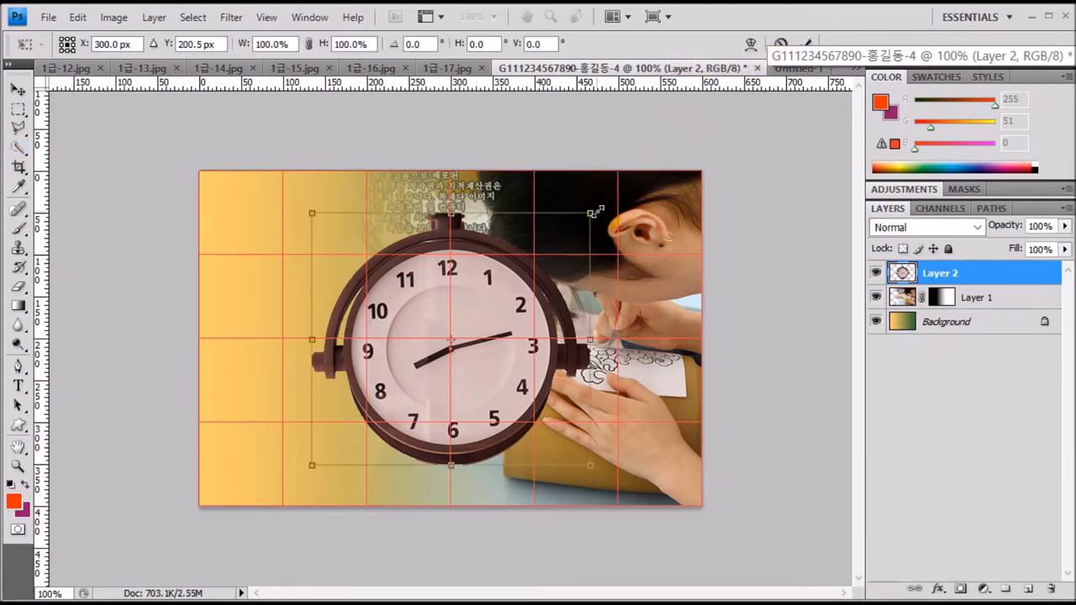
drag(590, 215, 267, 168)
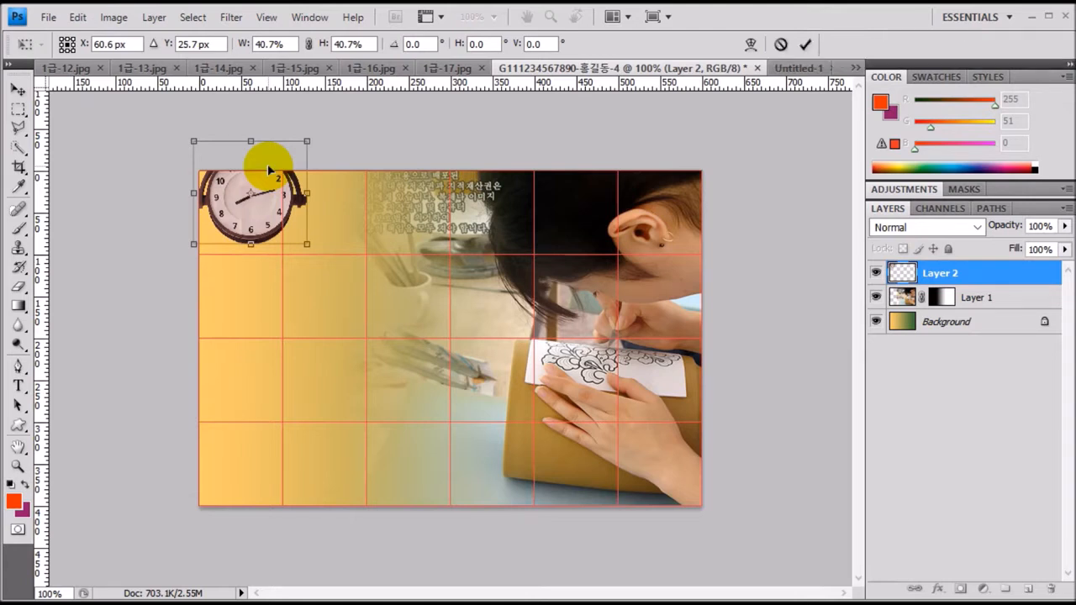
key(Return)
key(w)
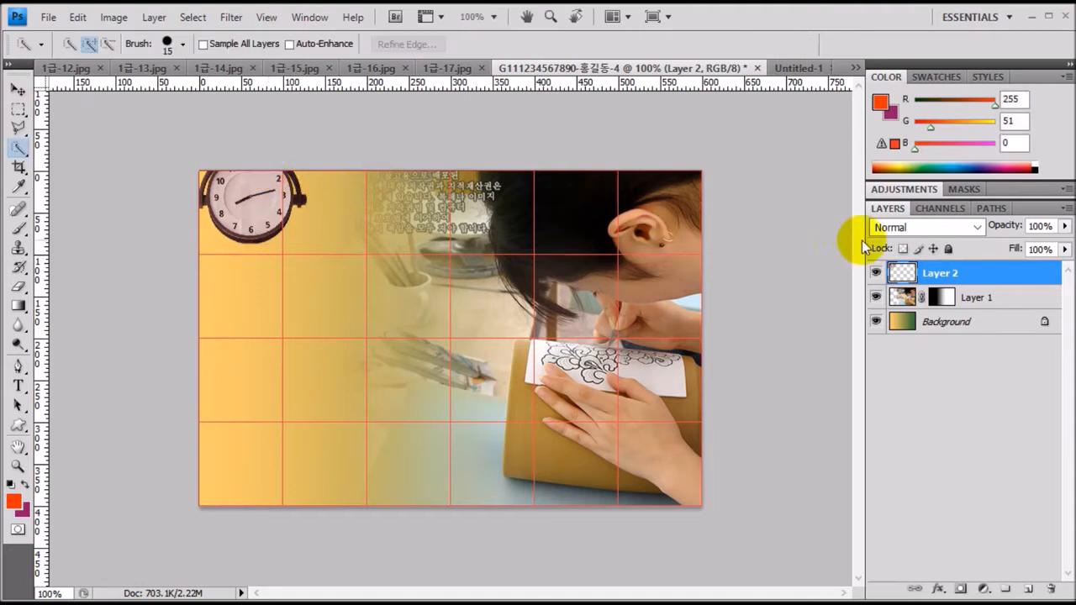
Step: Set the clock layer's blend mode to Multiply
click(977, 227)
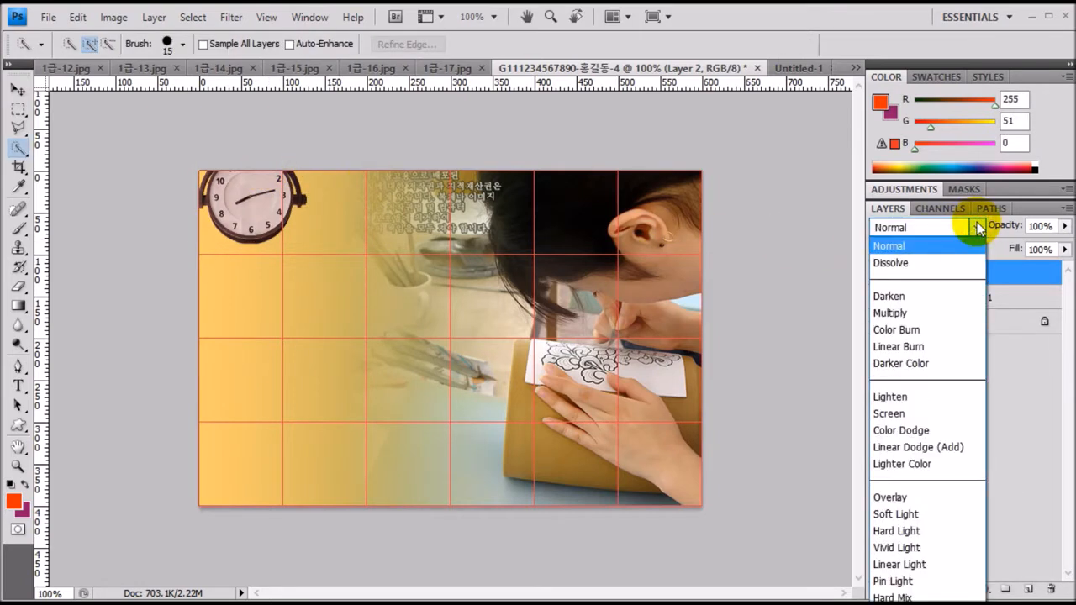
click(978, 227)
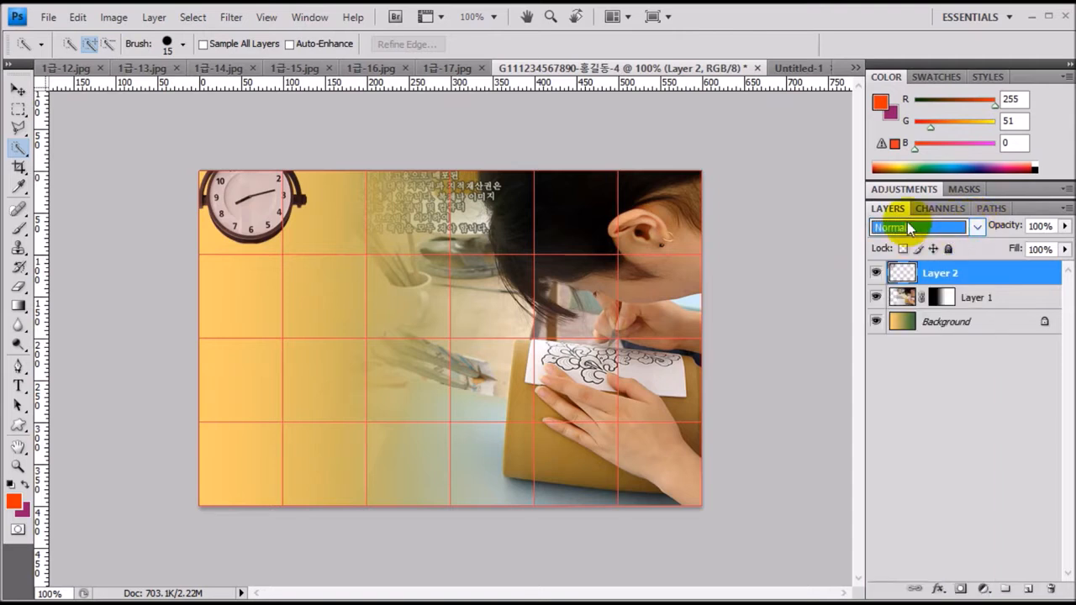
click(977, 229)
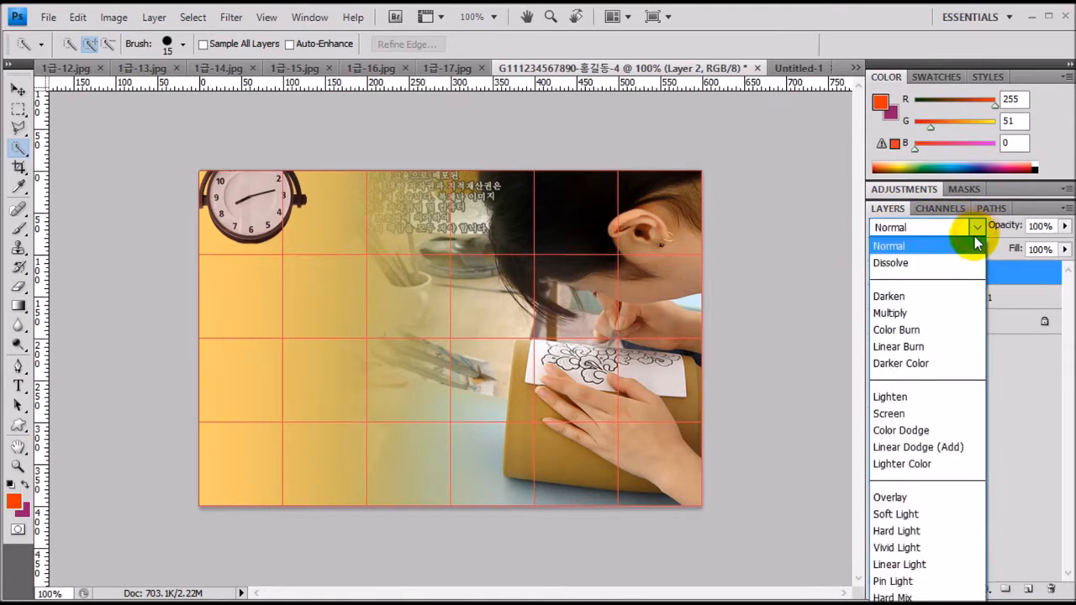
click(945, 313)
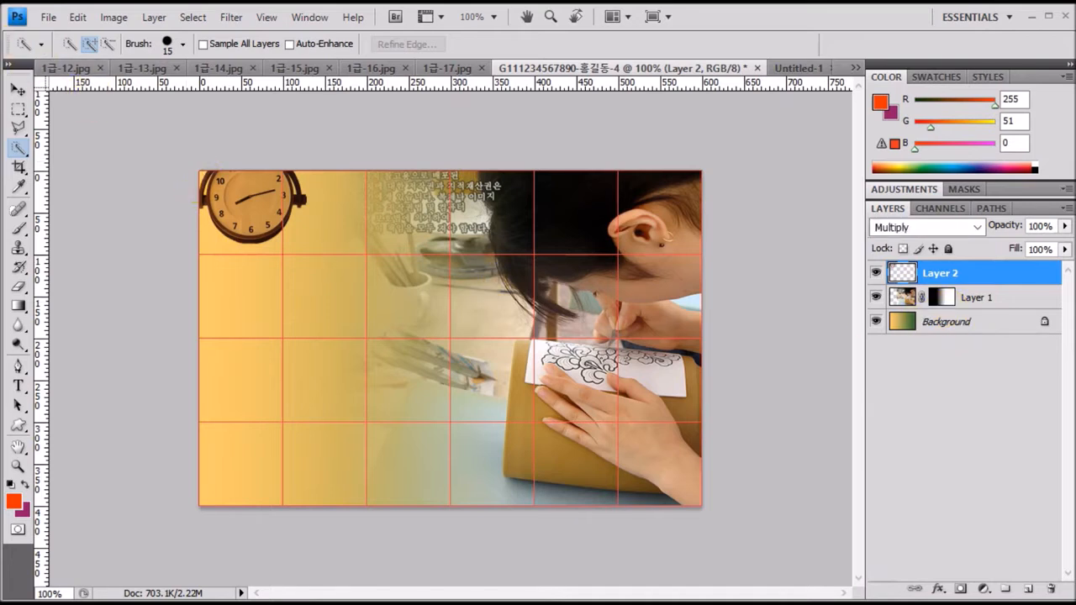
Step: In 1급-14.jpg, select the white background with a non-contiguous Magic Wand at tolerance 30, and invert the selection to capture the plant
click(218, 68)
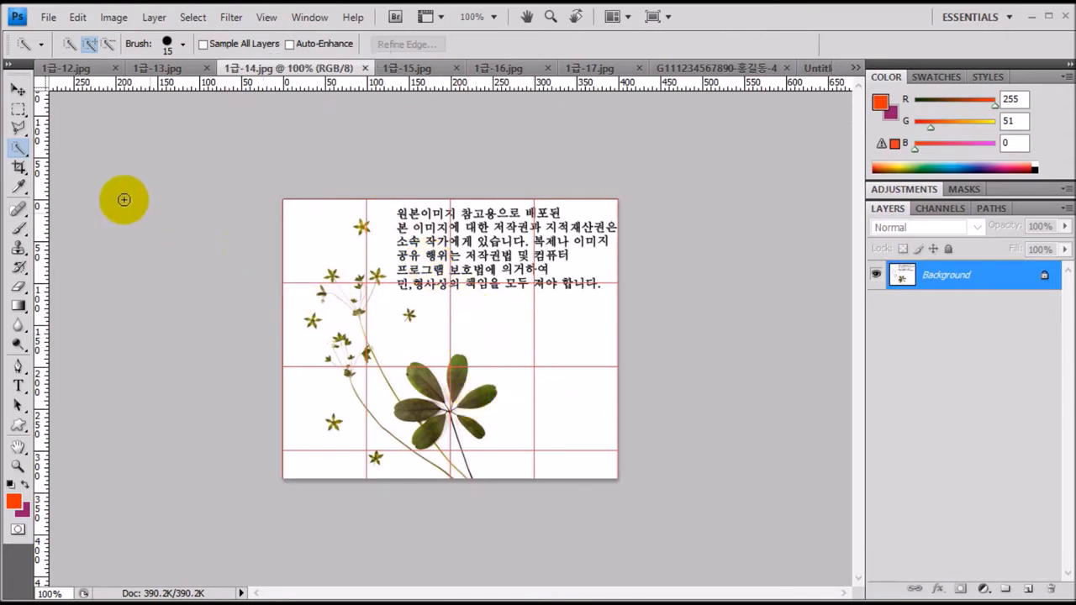
click(20, 148)
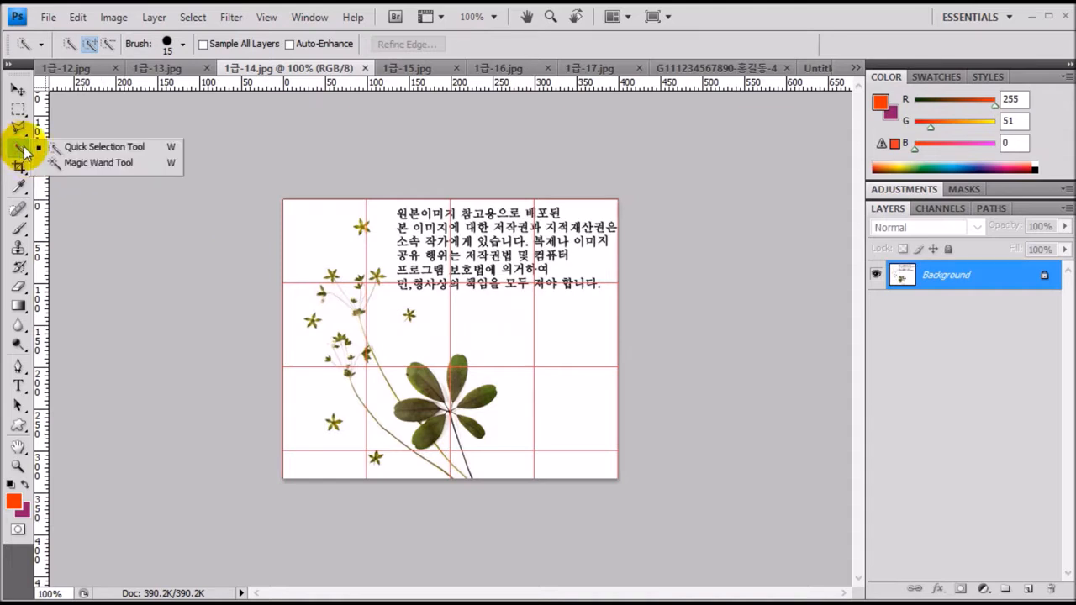
click(89, 164)
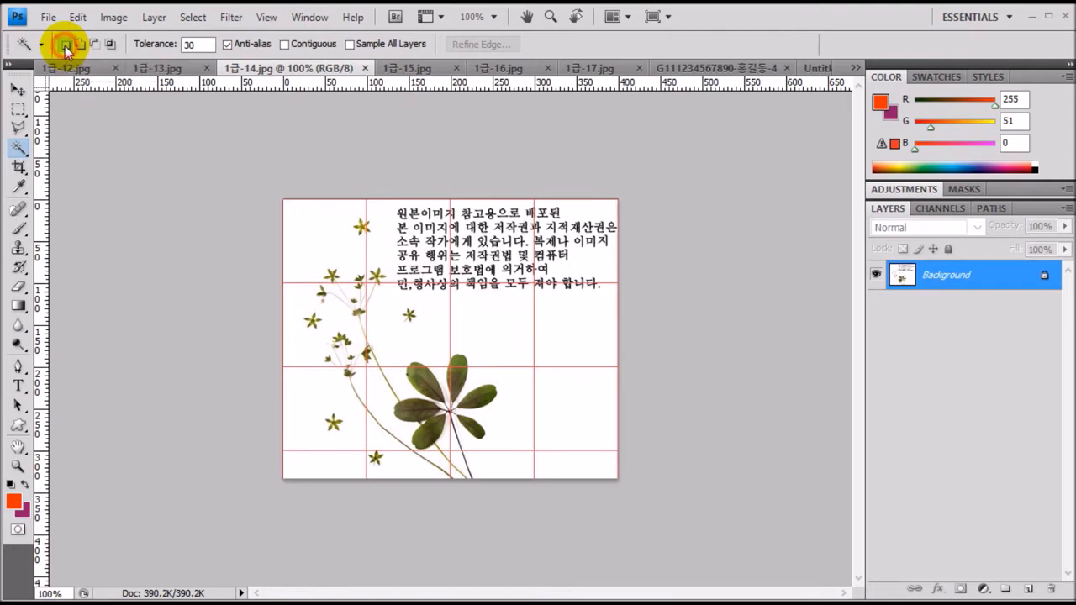
click(190, 44)
text(39)
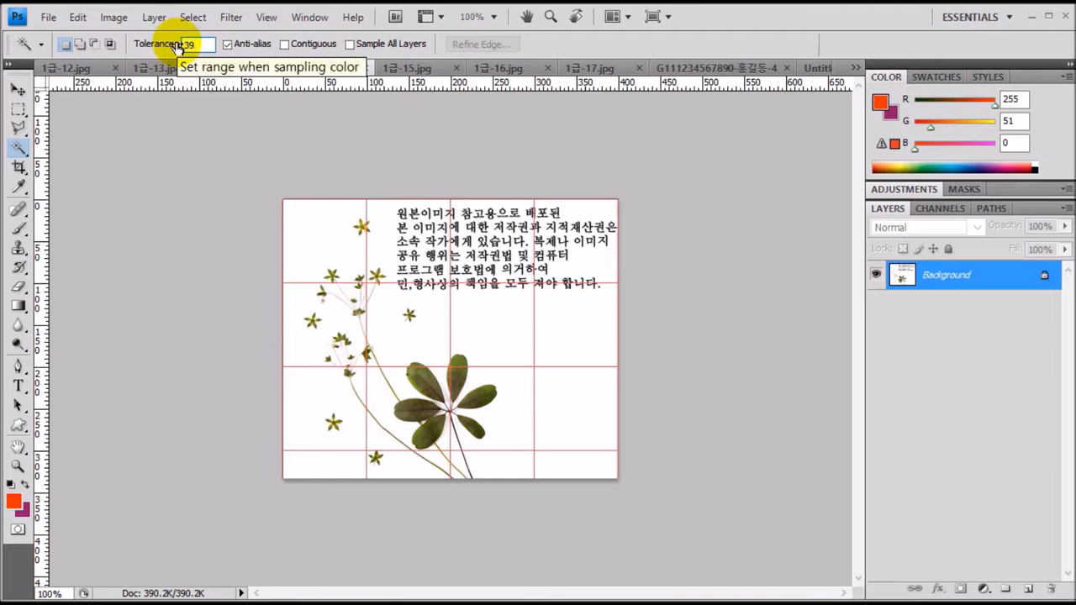
key(BackSpace)
text(0)
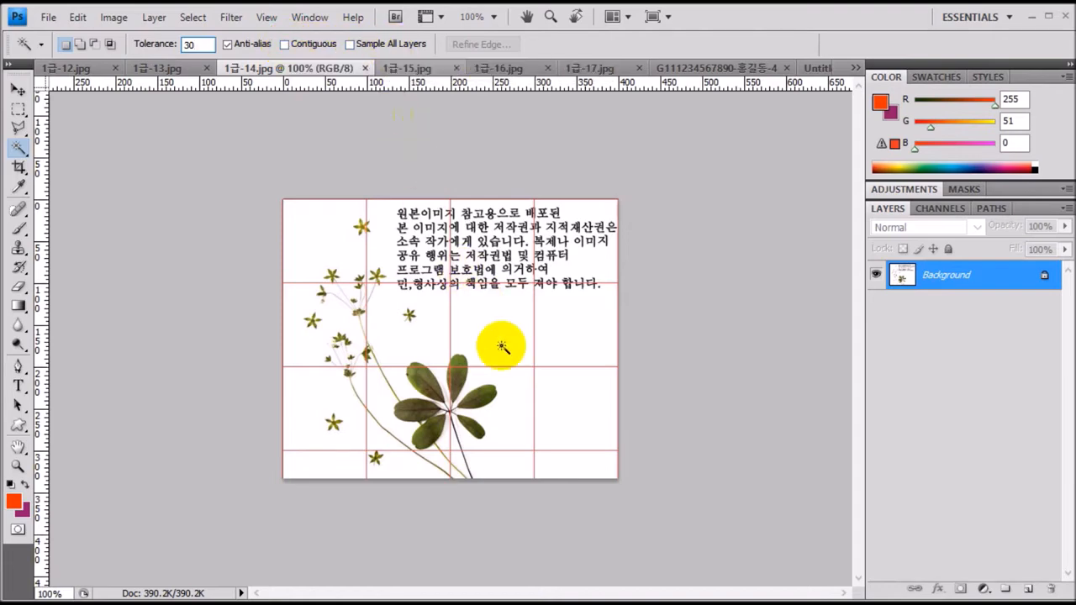
click(535, 358)
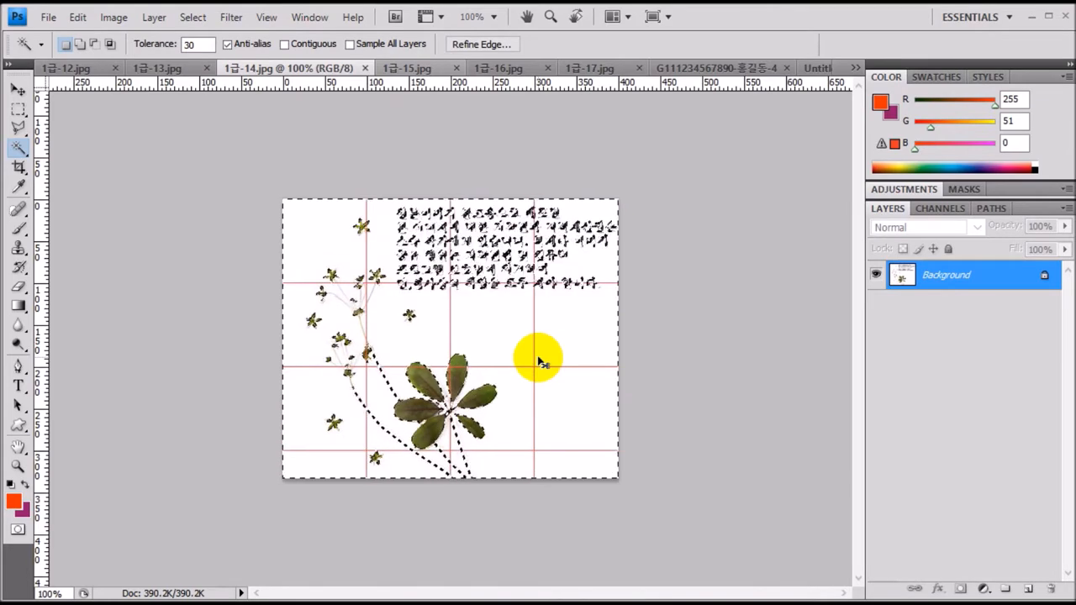
alt+click(540, 360)
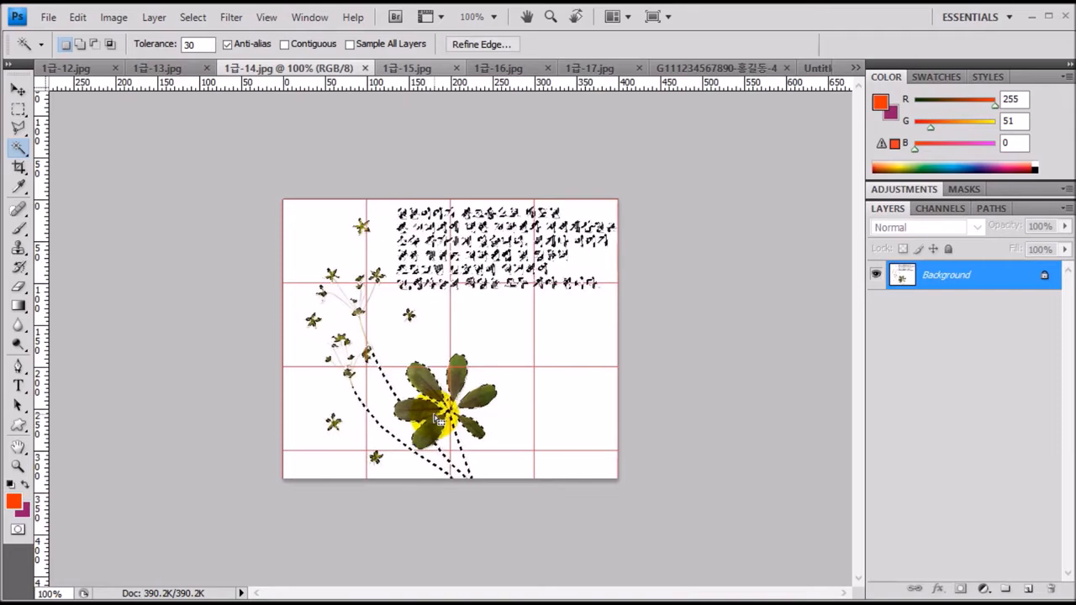
Step: Copy the selected plant into the composition as a new layer and set its blend mode to Multiply
click(707, 67)
key(ctrl+v)
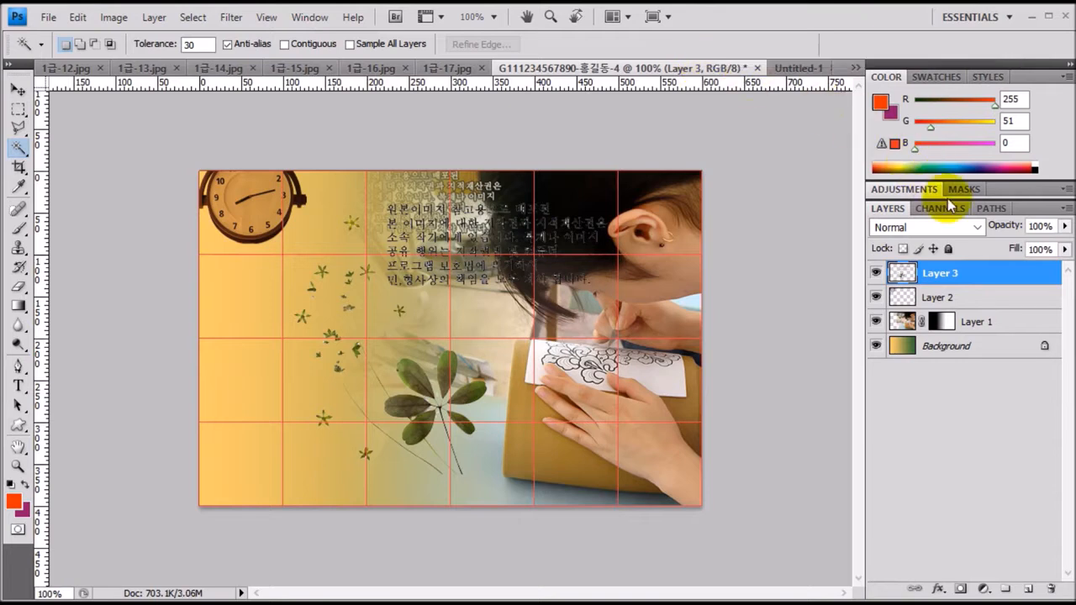
click(978, 229)
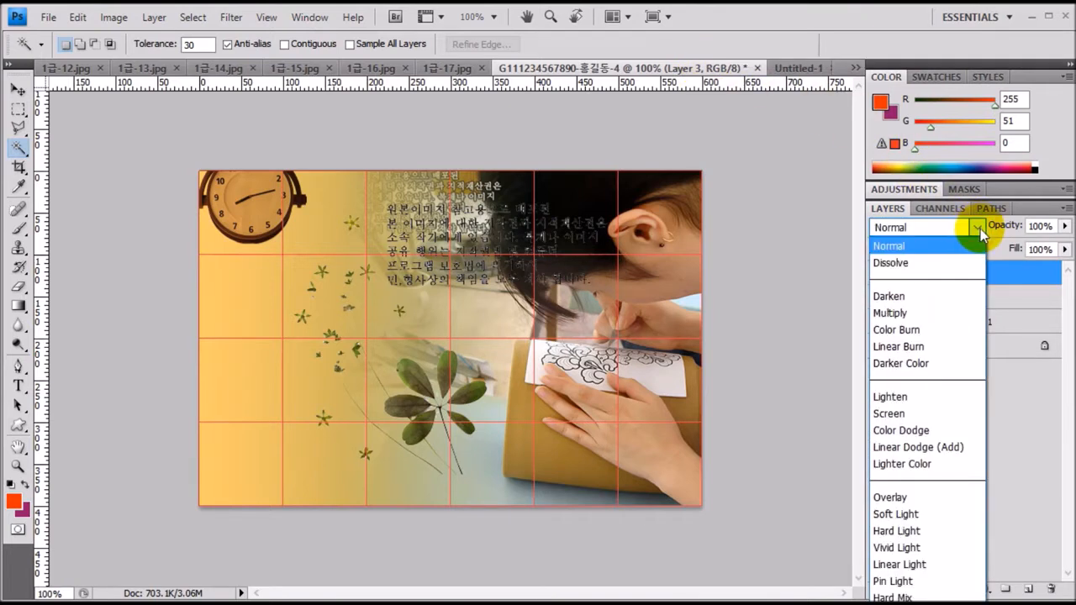
click(959, 314)
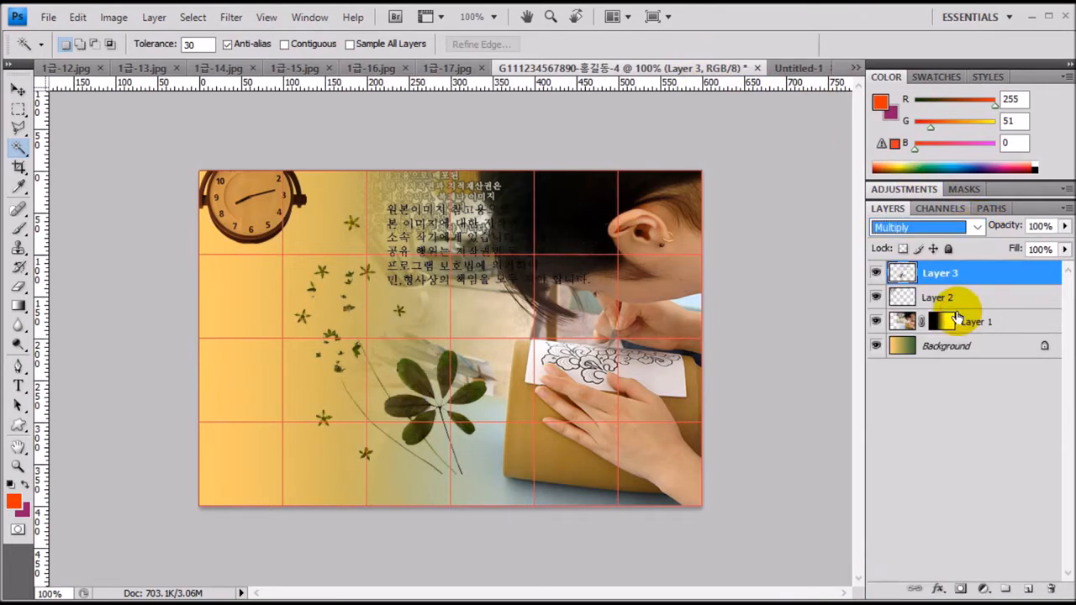
Step: Scale the plant layer to 59.9% and place it in the composition's lower-right area, over the drawing hands
key(ctrl+t)
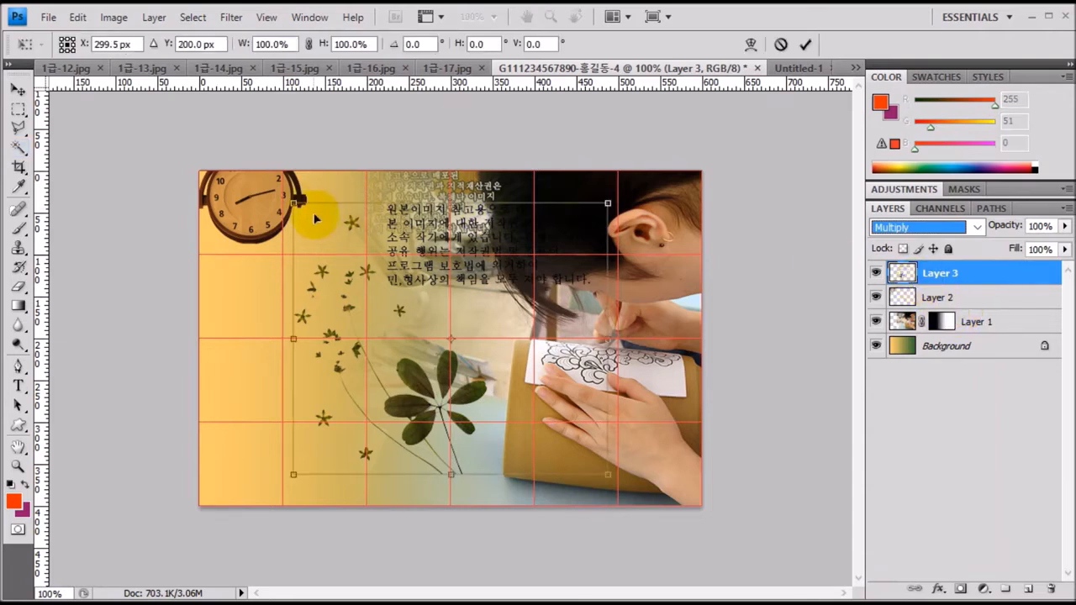
drag(296, 206, 572, 410)
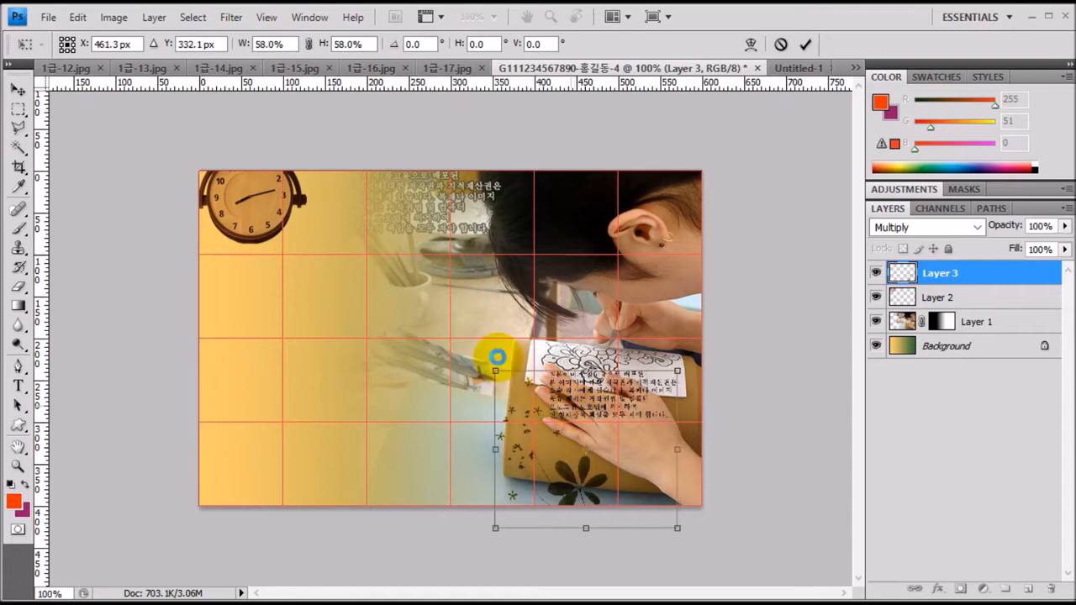
drag(494, 370, 487, 366)
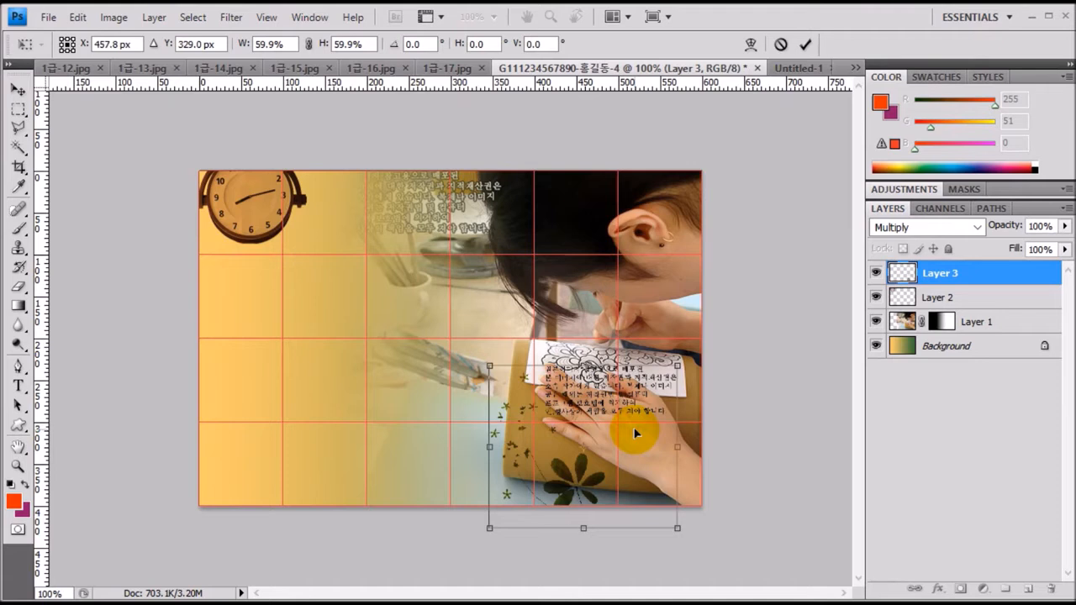
key(w)
key(Return)
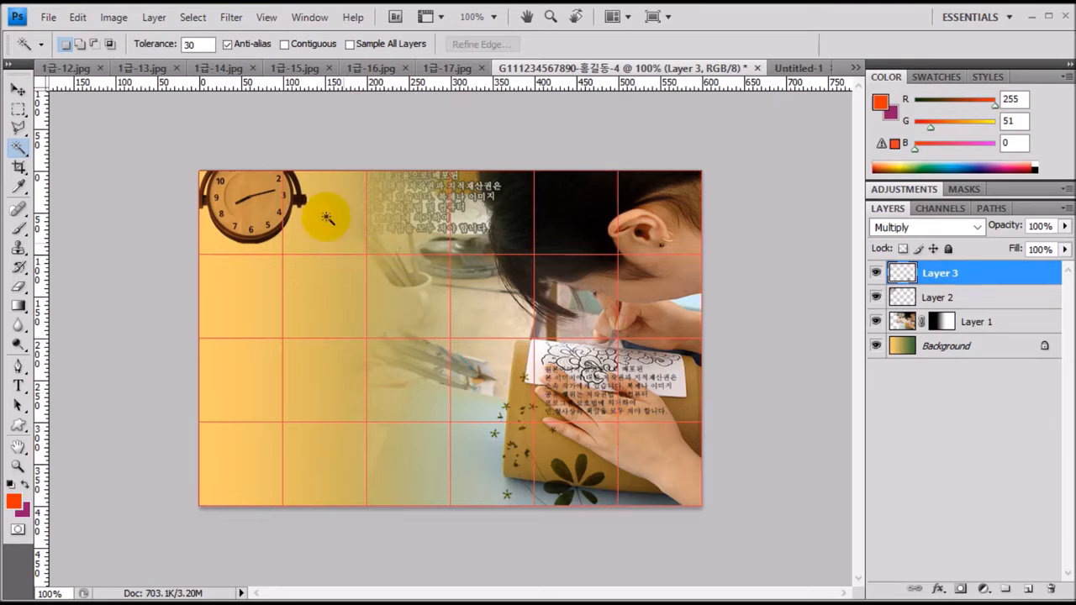
Step: In 1급-15.jpg, select the front tea bowl and its saucer using Quick Selection at brush size 35
click(294, 69)
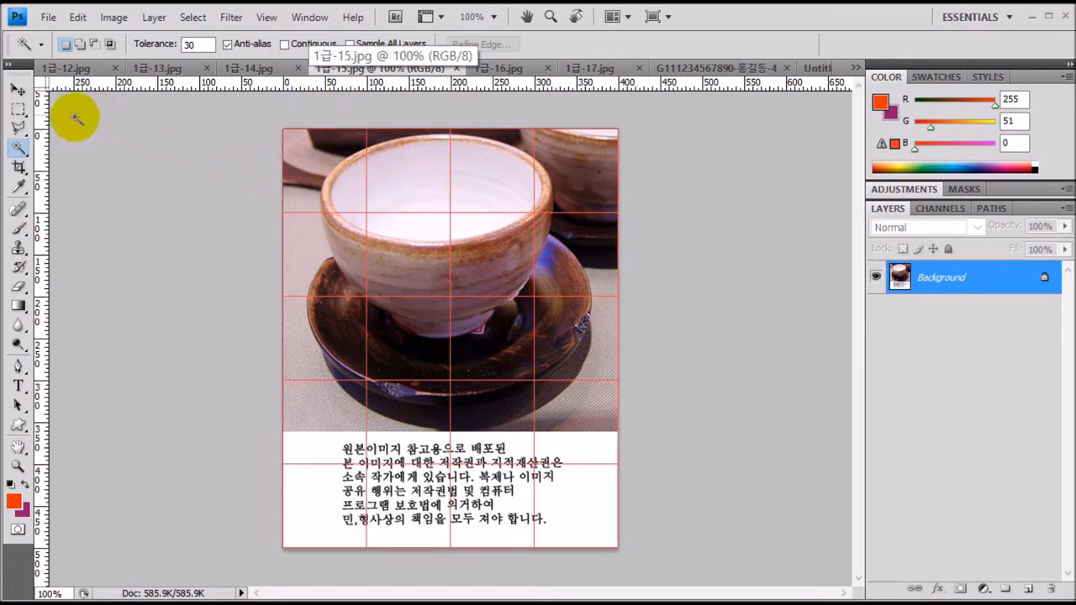
drag(19, 148, 66, 157)
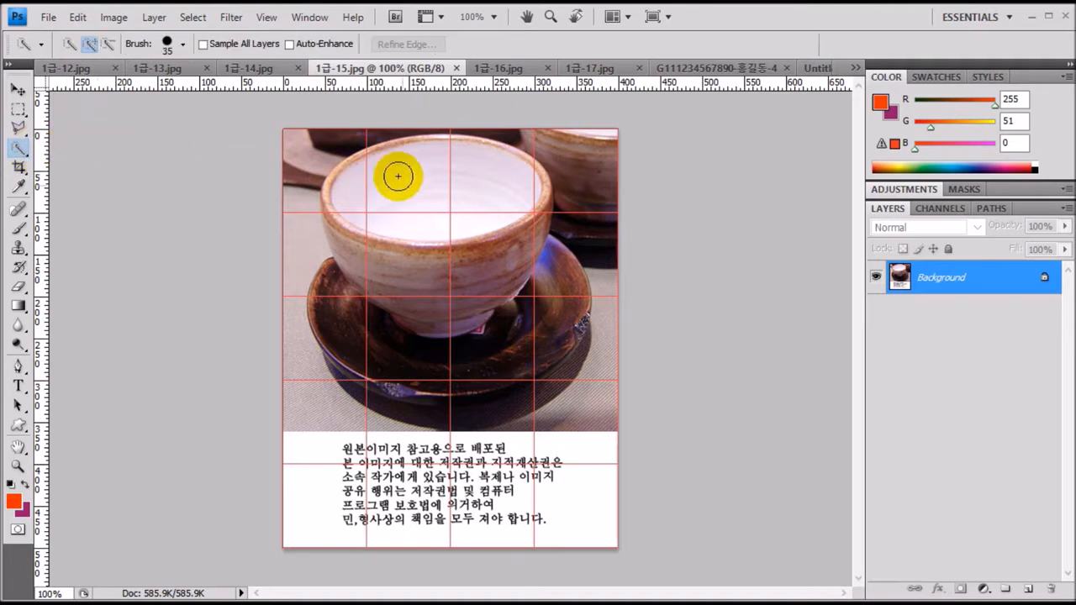
mouse_move(392, 163)
mouse_down()
mouse_move(462, 331)
mouse_move(437, 349)
mouse_move(498, 345)
mouse_move(557, 320)
mouse_up()
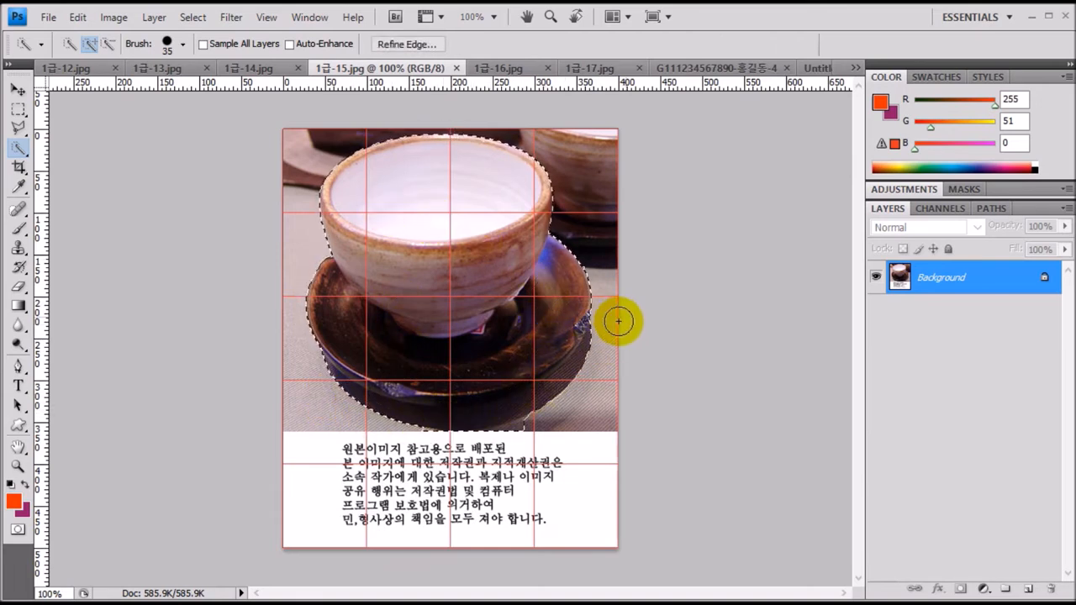
Step: Refine the bowl selection at brush size 25, subtracting the shadow below the saucer and adding back missed parts of its rim
key(alt)
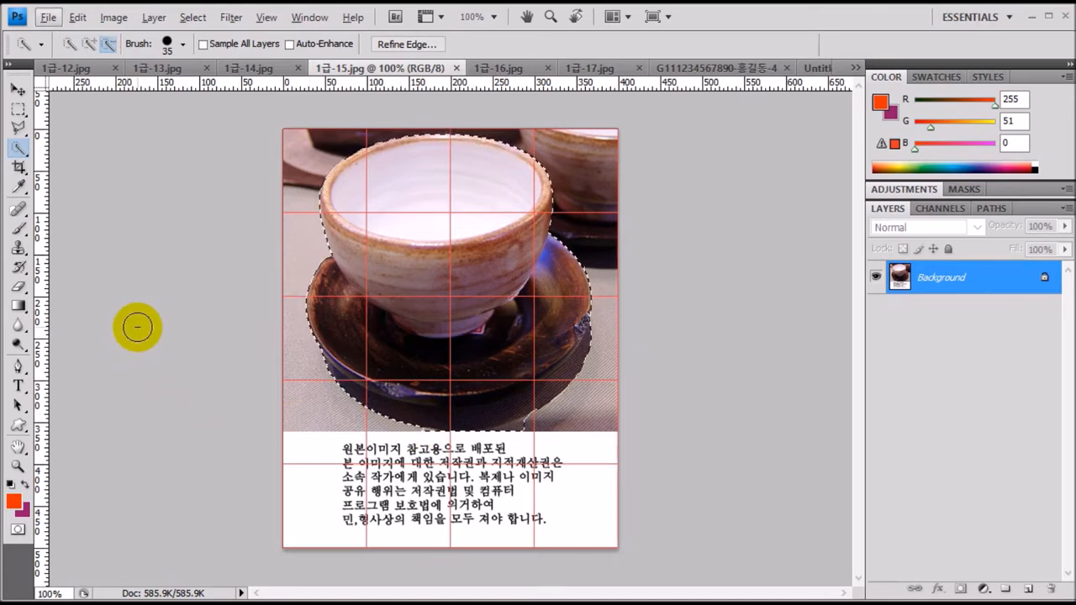
key(bracketleft)
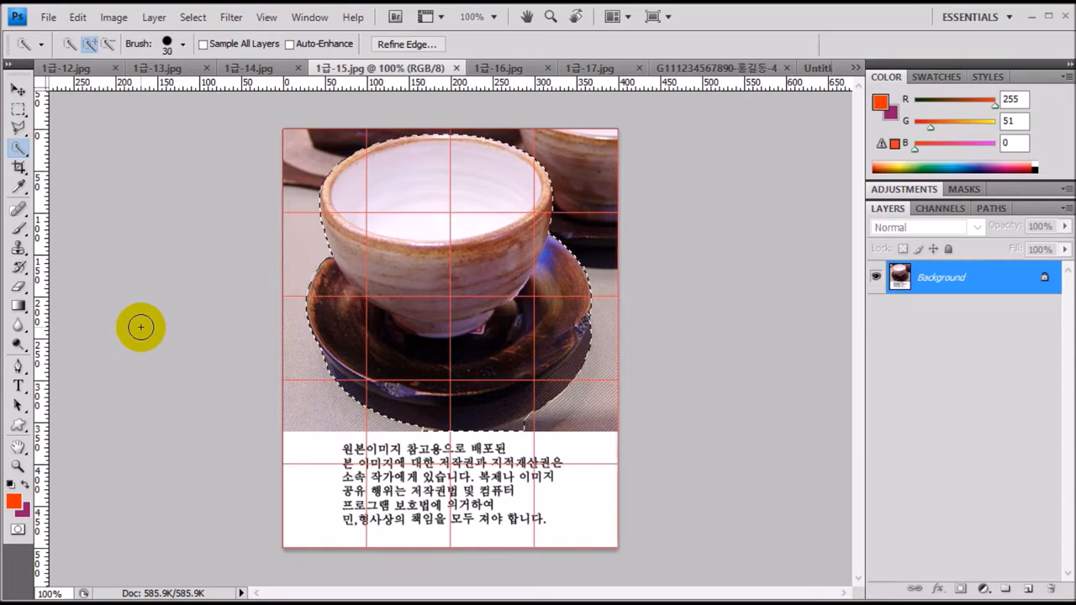
key(alt)
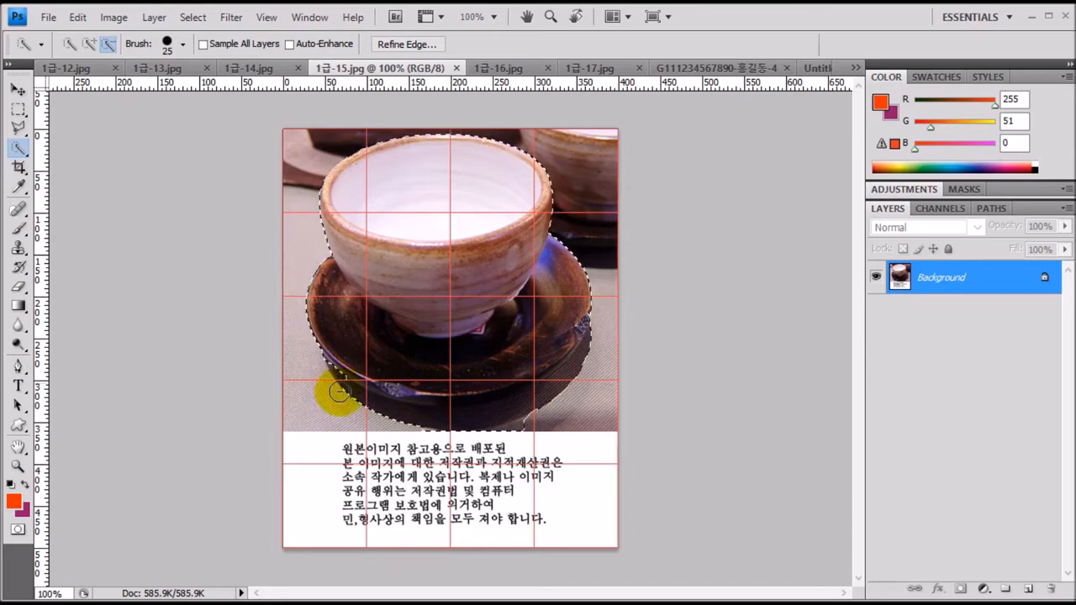
mouse_move(416, 427)
mouse_down()
mouse_move(484, 429)
mouse_move(560, 408)
mouse_up()
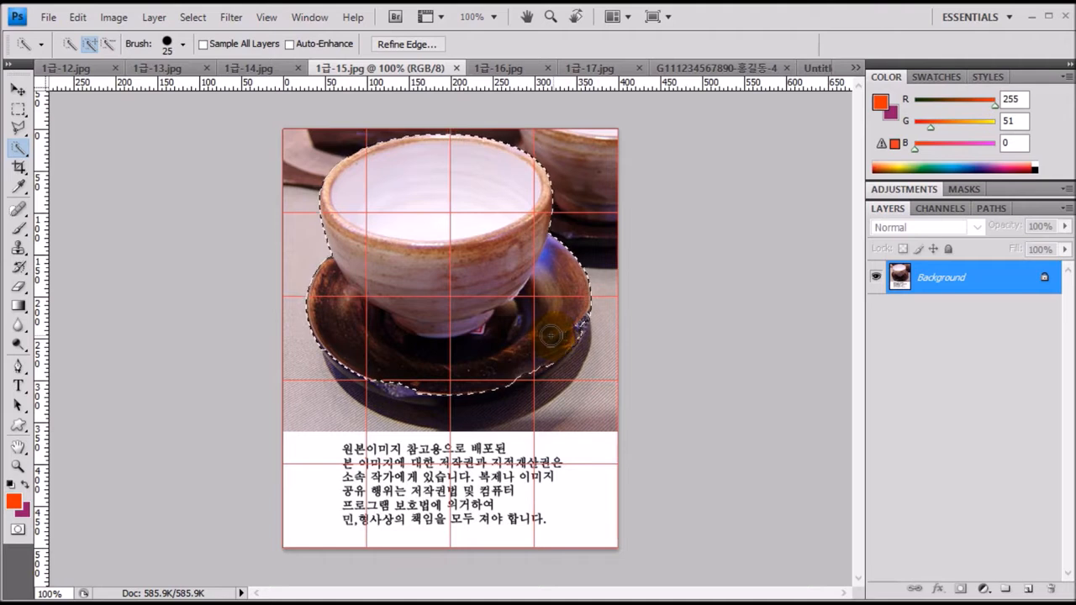
key(alt)
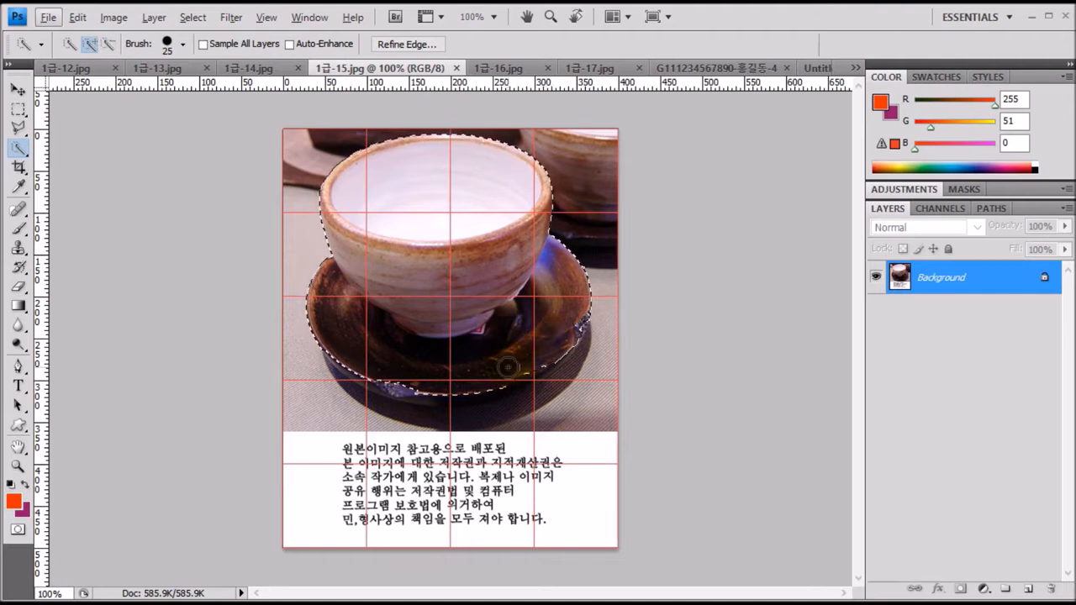
drag(515, 366, 550, 334)
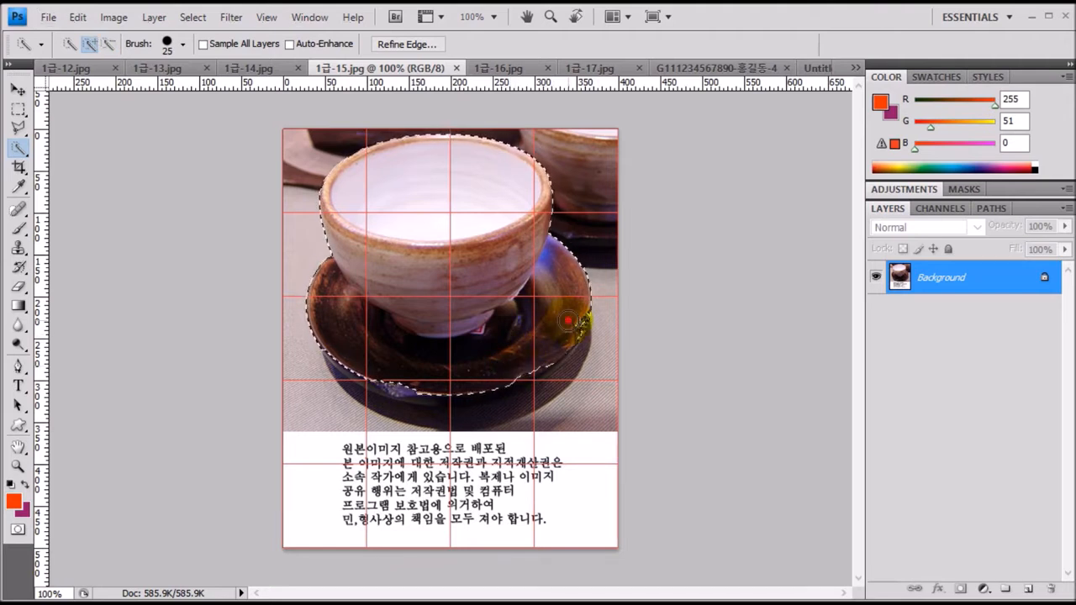
click(403, 373)
click(452, 284)
click(468, 305)
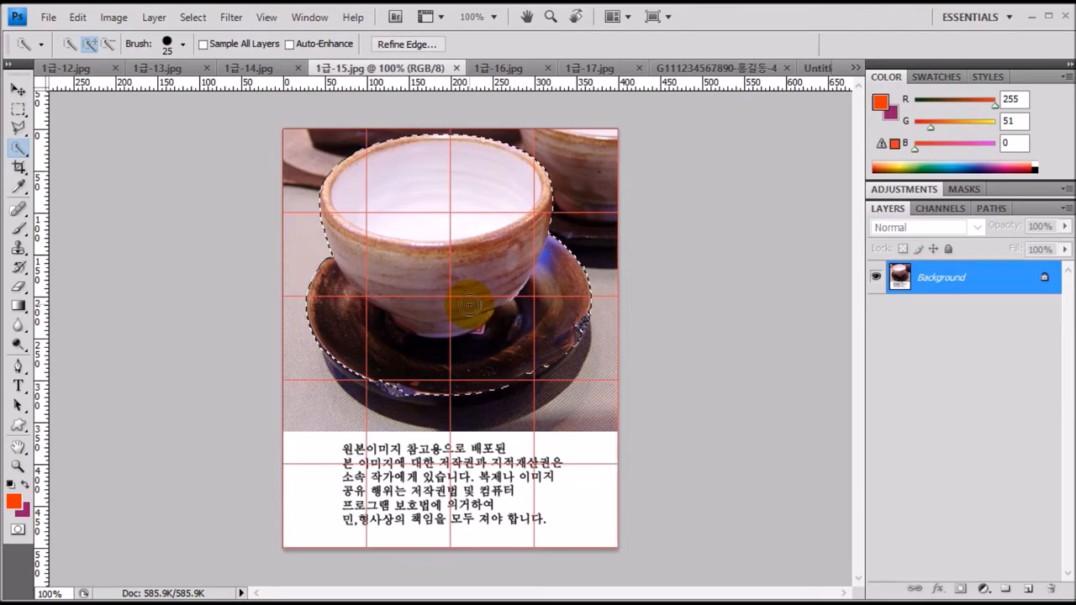
Step: Copy the selected tea bowl into the composition as a new layer, scaled to 40.4% and placed left of the centre
click(700, 67)
key(ctrl+v)
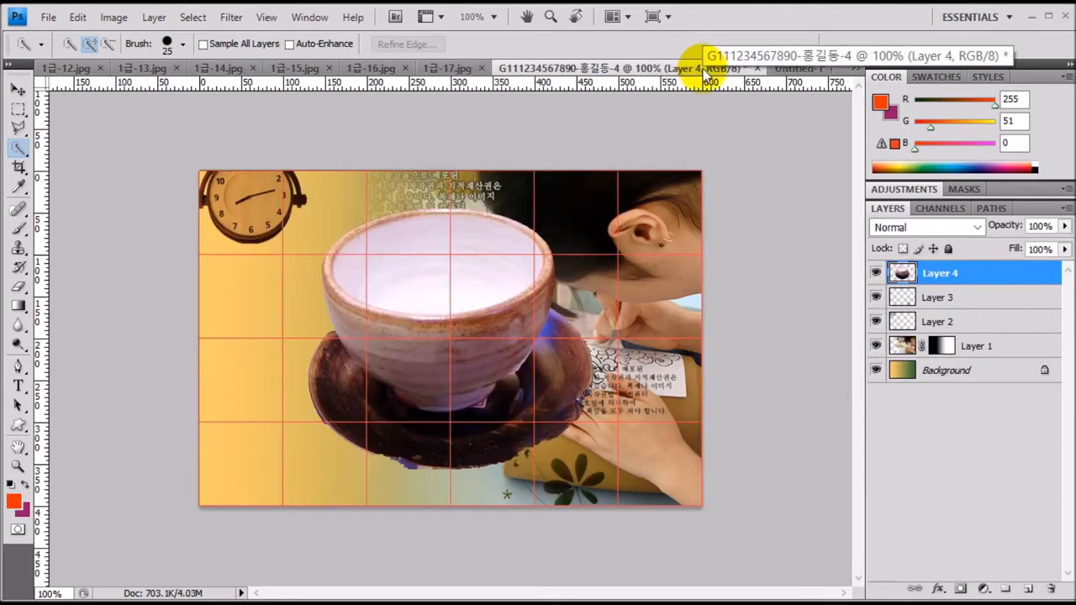
key(ctrl+t)
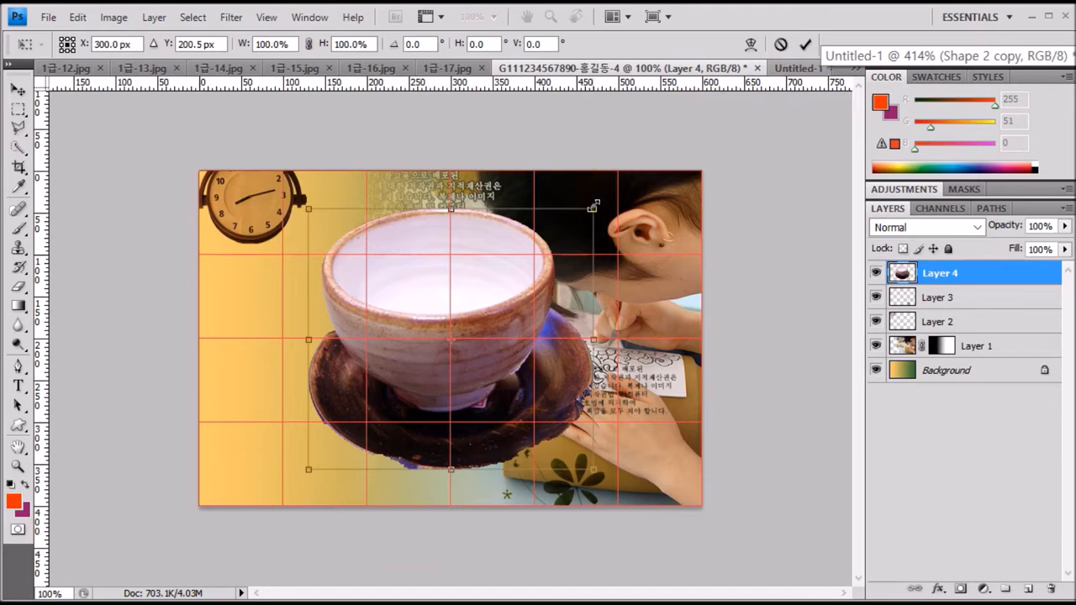
drag(592, 206, 422, 319)
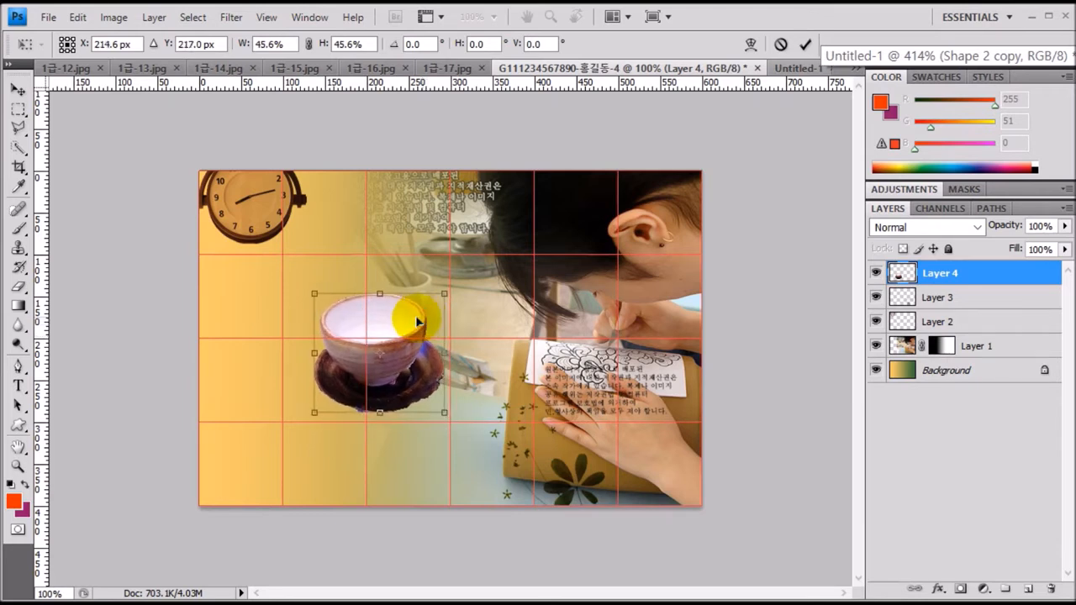
drag(312, 295, 329, 307)
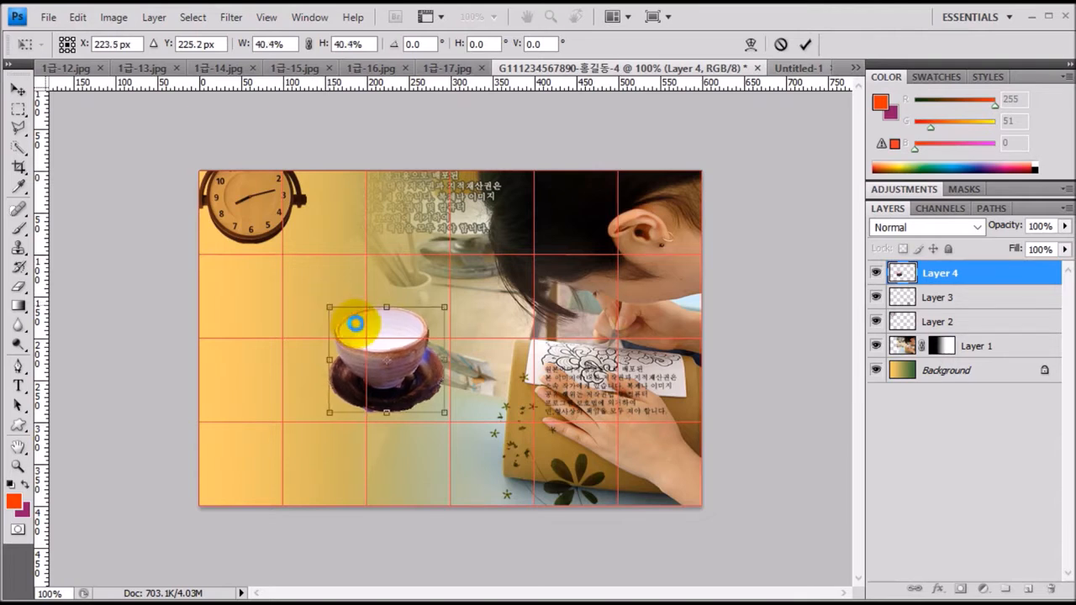
double_click(360, 330)
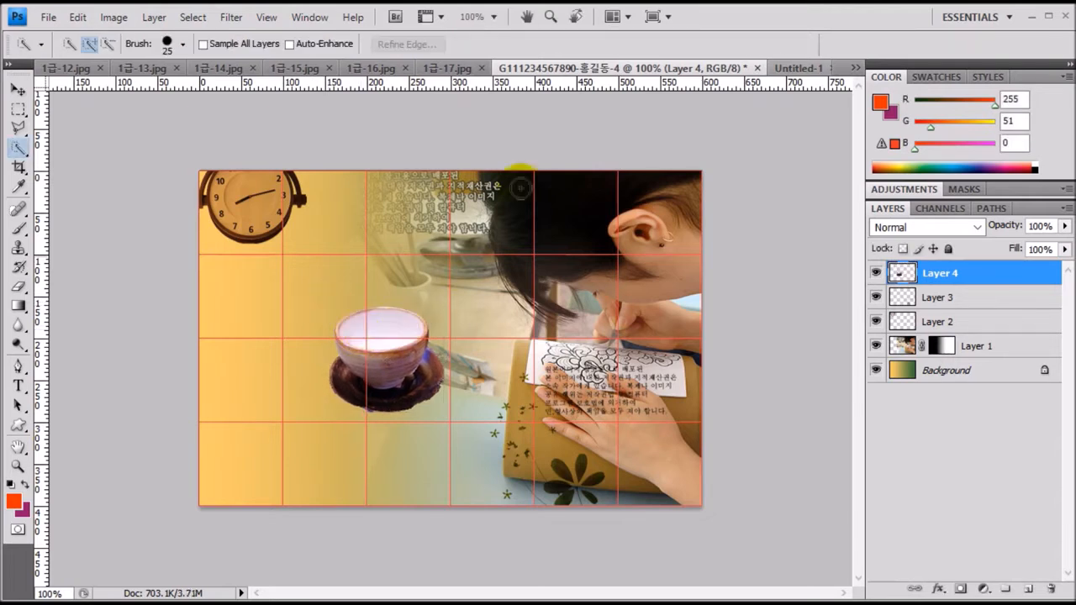
Step: Apply the Angled Strokes filter to the tea bowl layer with Direction Balance 50, Stroke Length 15 and Sharpness 3
click(232, 17)
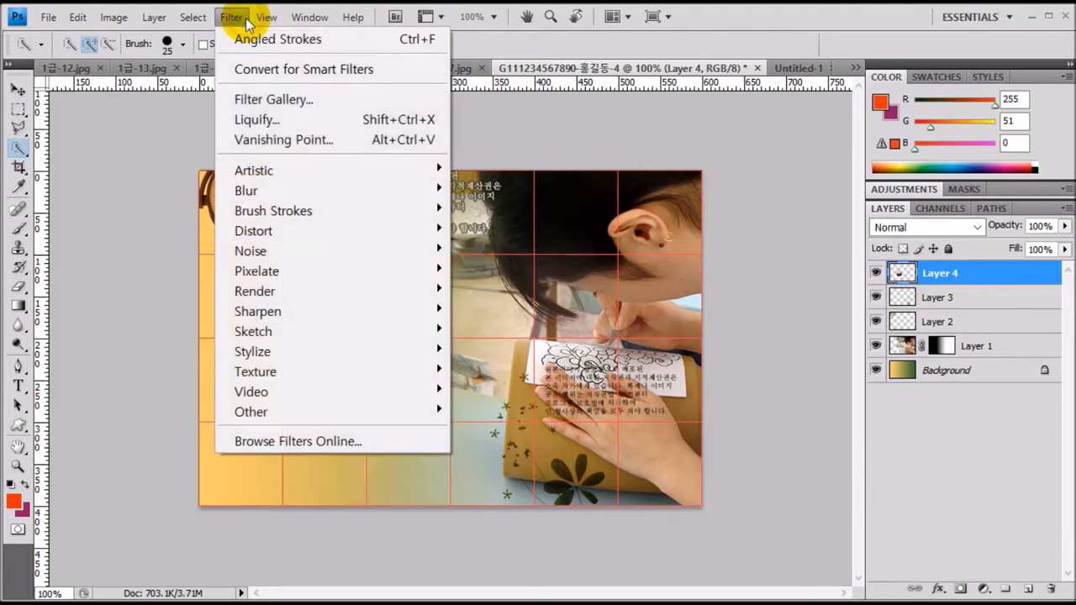
mouse_move(264, 211)
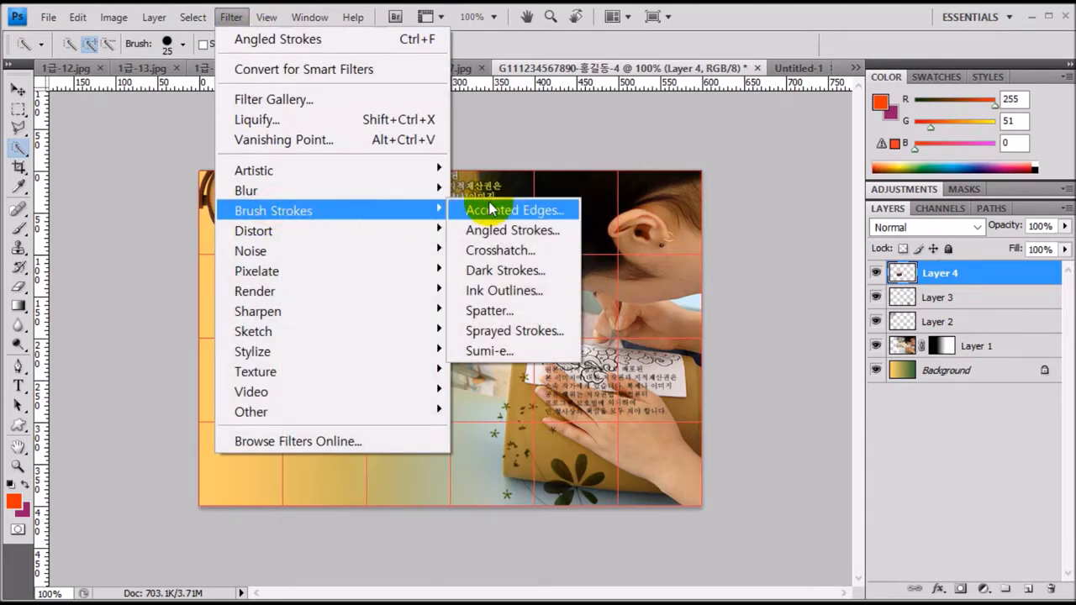
click(502, 232)
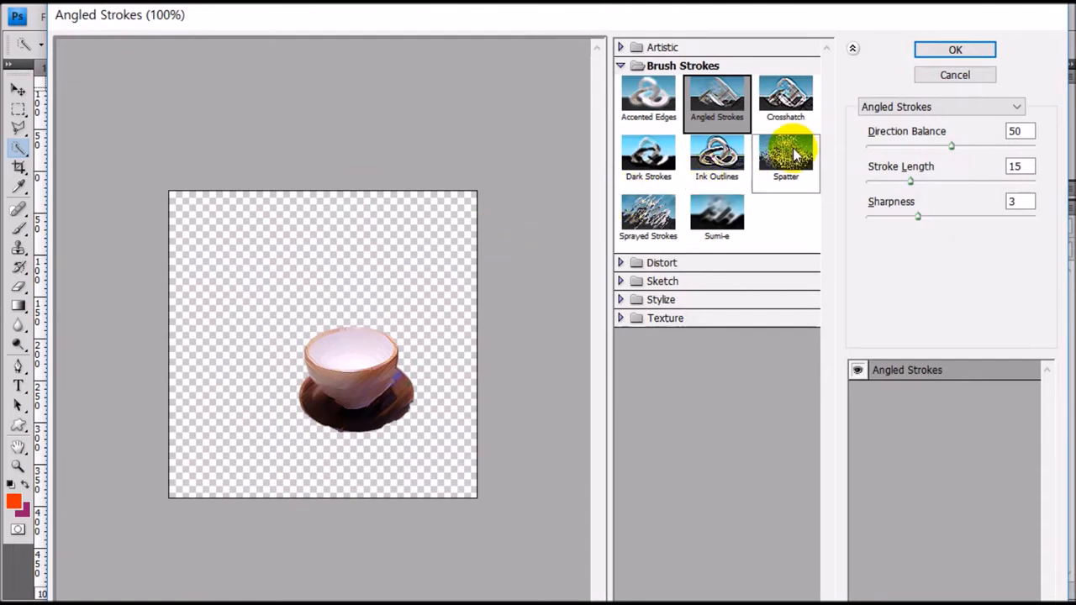
click(940, 53)
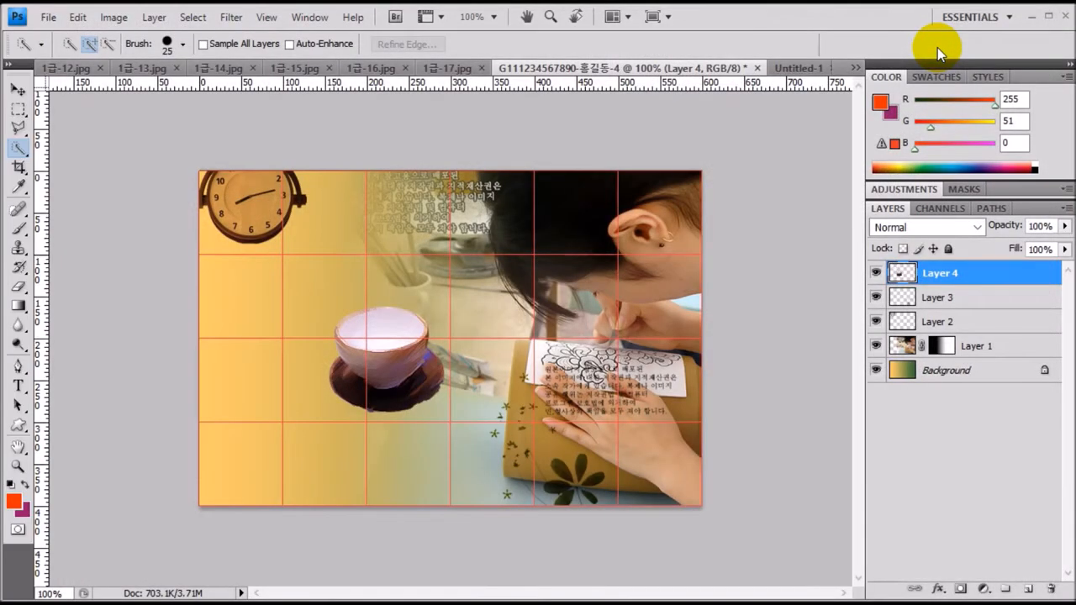
Step: Add a Drop Shadow layer style with default settings to the tea bowl layer
double_click(980, 273)
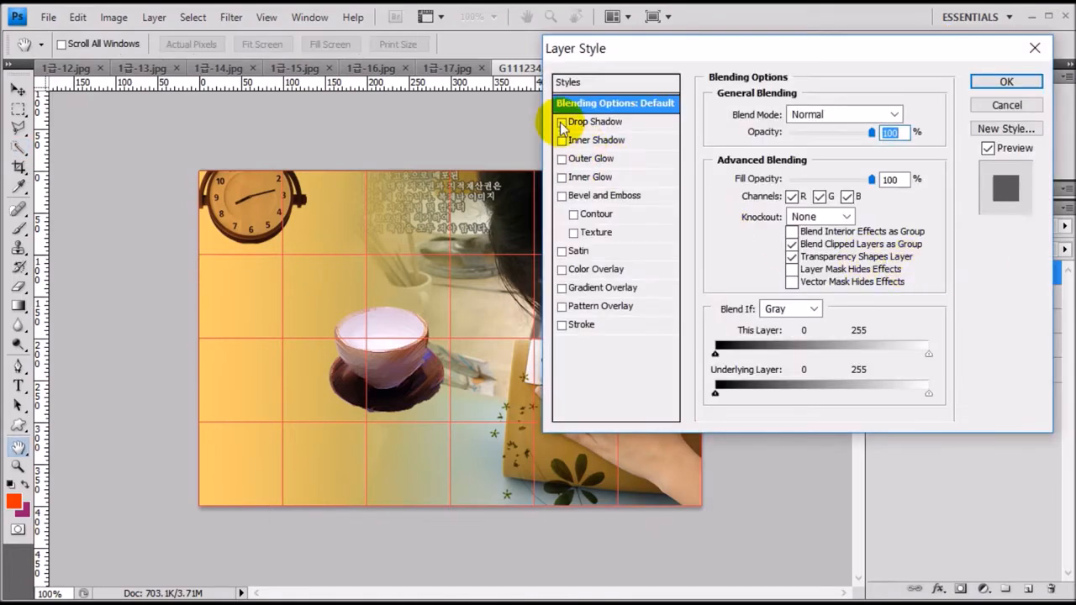
click(561, 122)
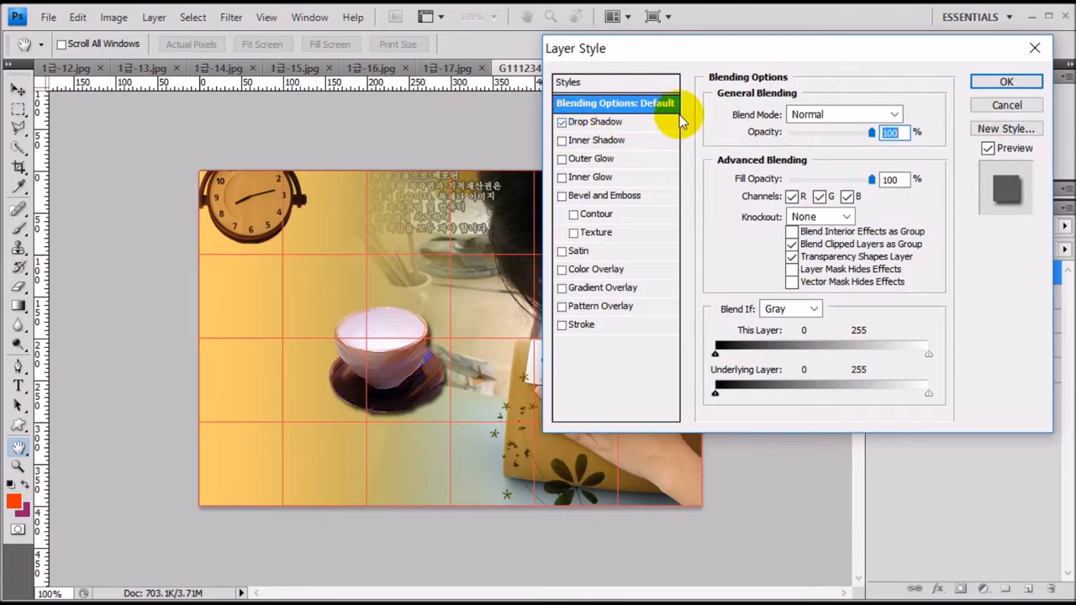
click(1008, 82)
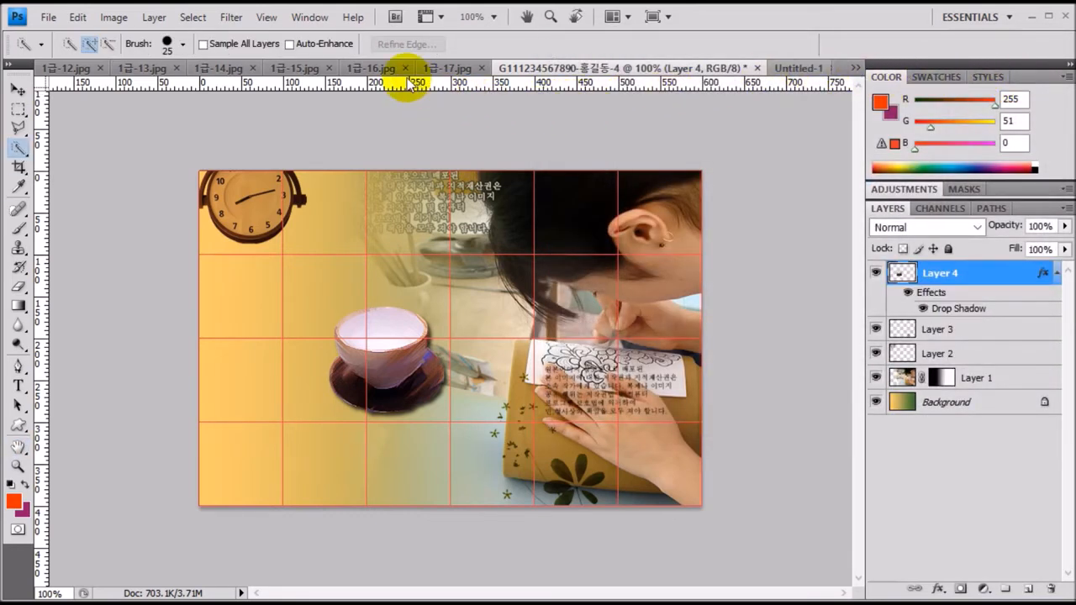
Step: In 1급-16.jpg, select the open wooden flower-inlaid box using Quick Selection at brush size 20
click(384, 68)
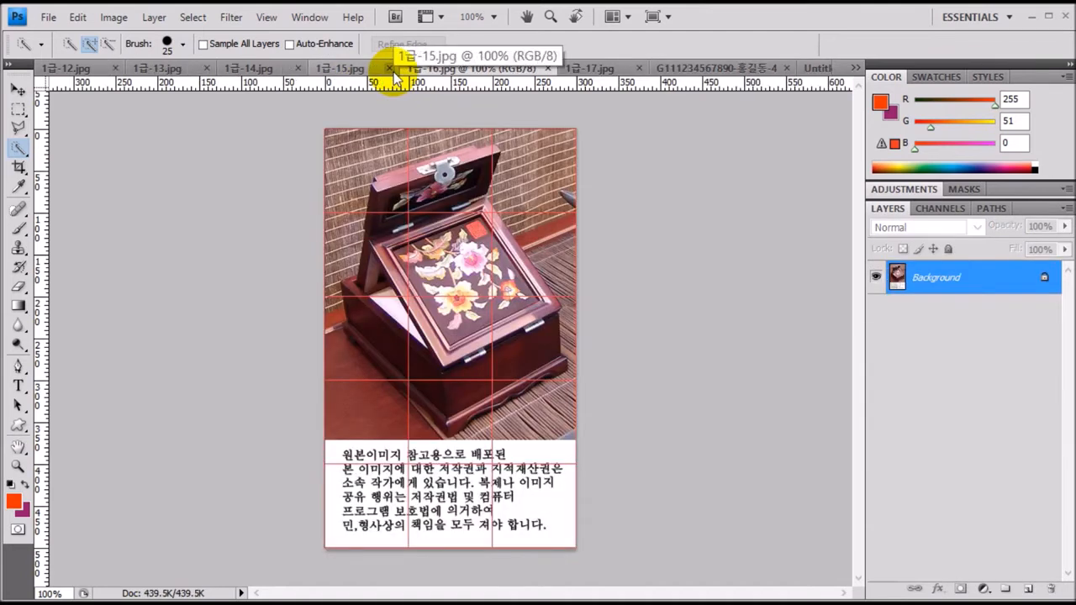
click(18, 149)
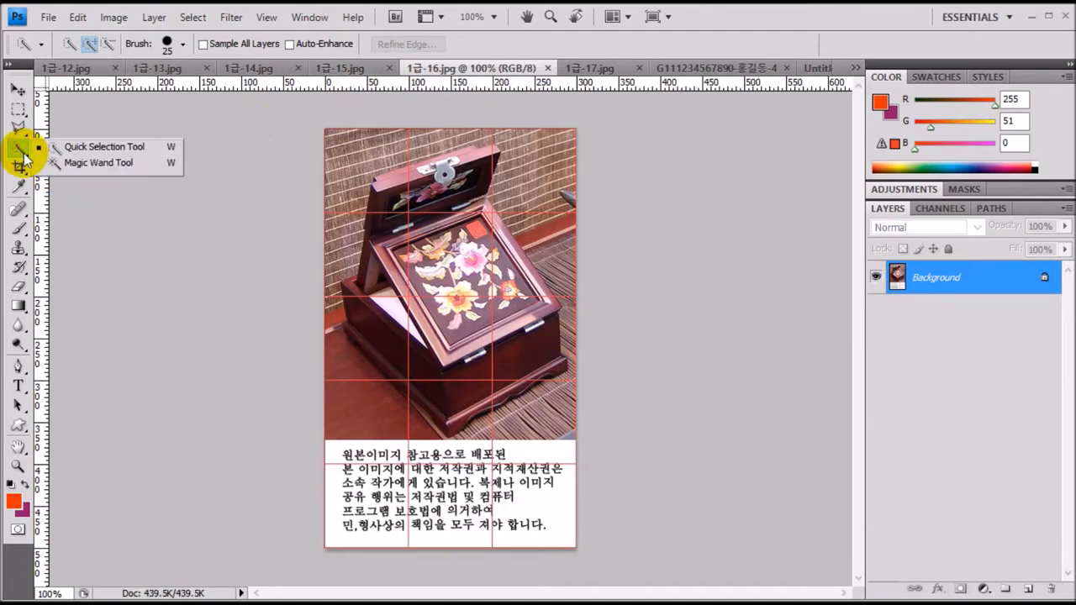
click(70, 158)
mouse_move(402, 177)
mouse_down()
mouse_move(447, 342)
mouse_move(456, 345)
mouse_move(479, 233)
mouse_move(488, 253)
mouse_move(479, 211)
mouse_move(531, 304)
mouse_move(469, 225)
mouse_move(446, 165)
mouse_move(397, 304)
mouse_move(394, 241)
mouse_move(363, 305)
mouse_move(380, 351)
mouse_move(439, 403)
mouse_move(465, 373)
mouse_move(484, 378)
mouse_move(441, 411)
mouse_move(509, 373)
mouse_move(555, 367)
mouse_move(515, 349)
mouse_move(426, 272)
mouse_move(433, 244)
mouse_move(462, 220)
mouse_move(494, 236)
mouse_move(509, 267)
mouse_move(487, 296)
mouse_move(502, 311)
mouse_move(447, 234)
mouse_move(437, 241)
mouse_move(459, 297)
mouse_up()
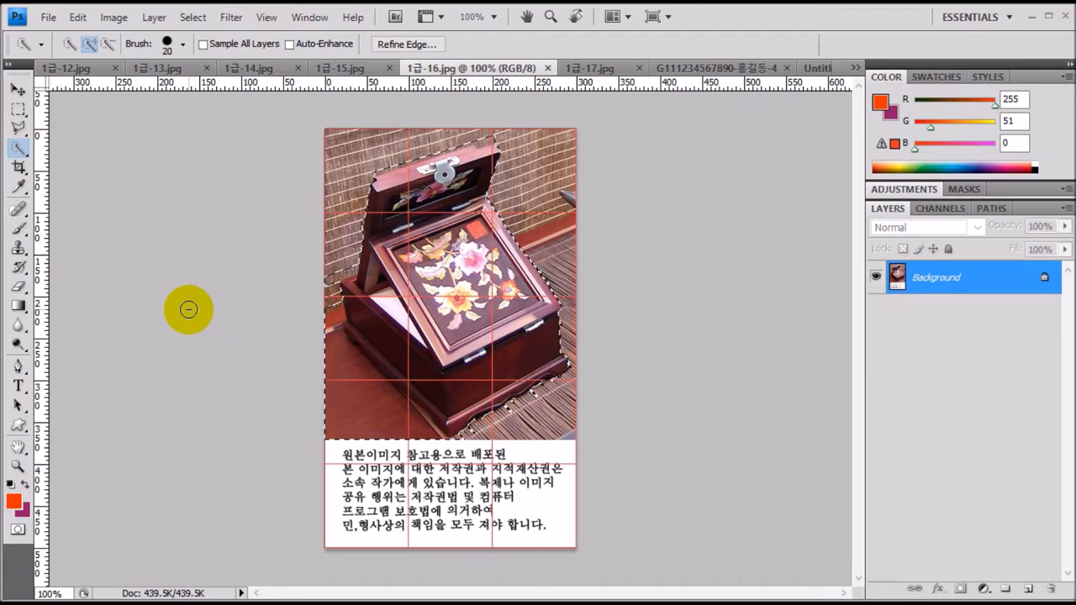
Step: Subtract the wall beside the box, the tabletop and the mat along its base, keeping the box's rear corner selected
key(alt)
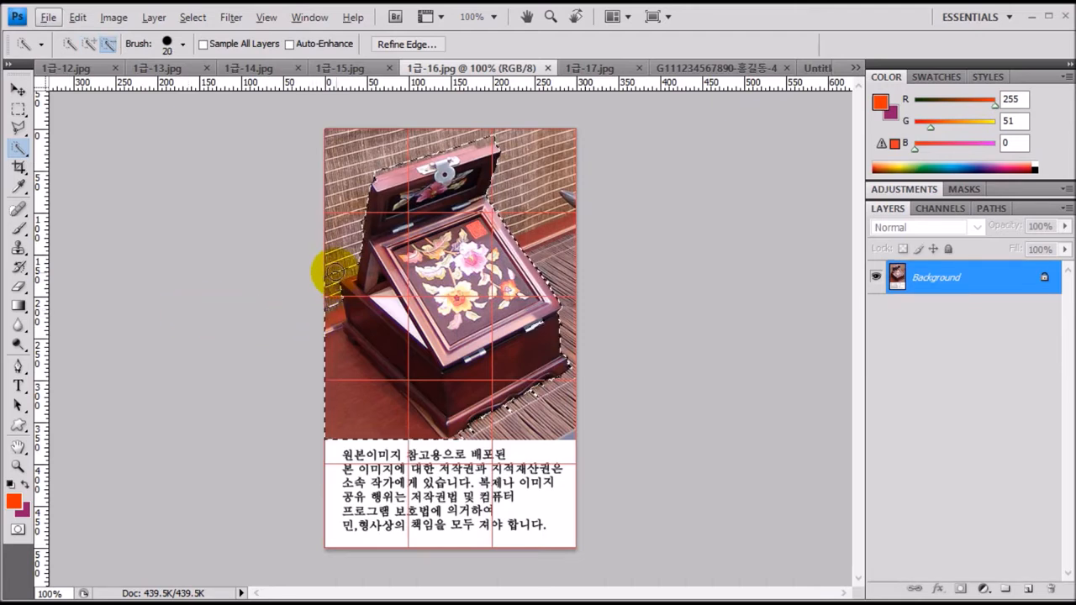
alt+click(329, 269)
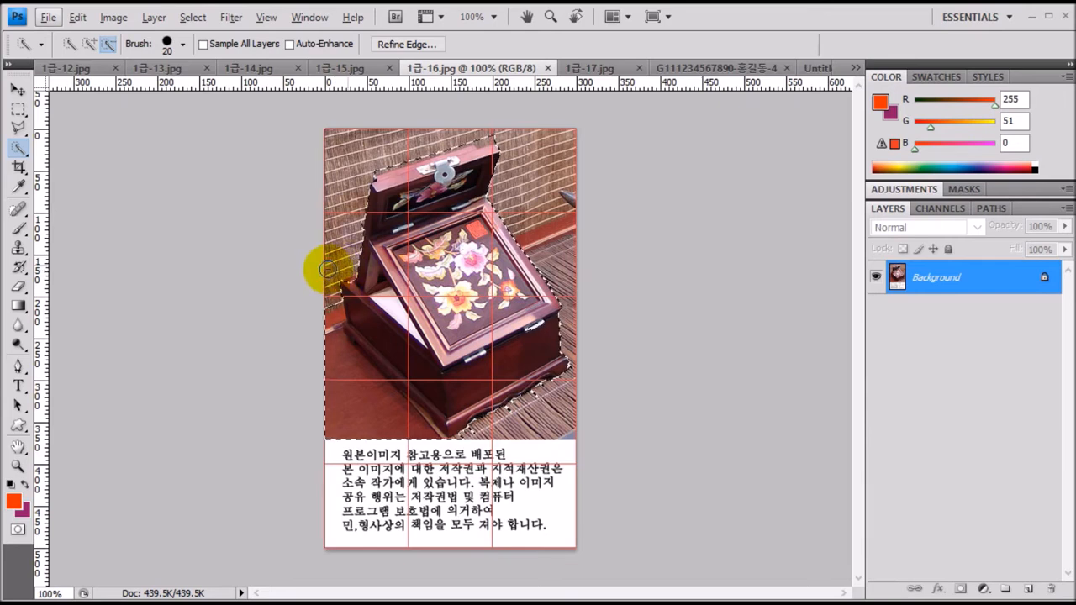
click(352, 287)
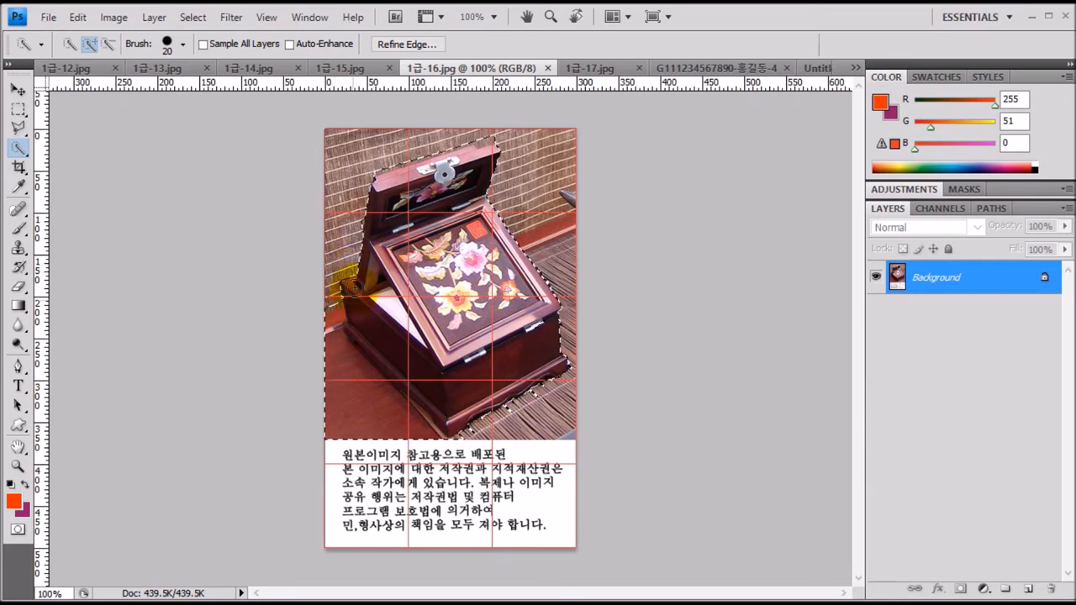
key(alt)
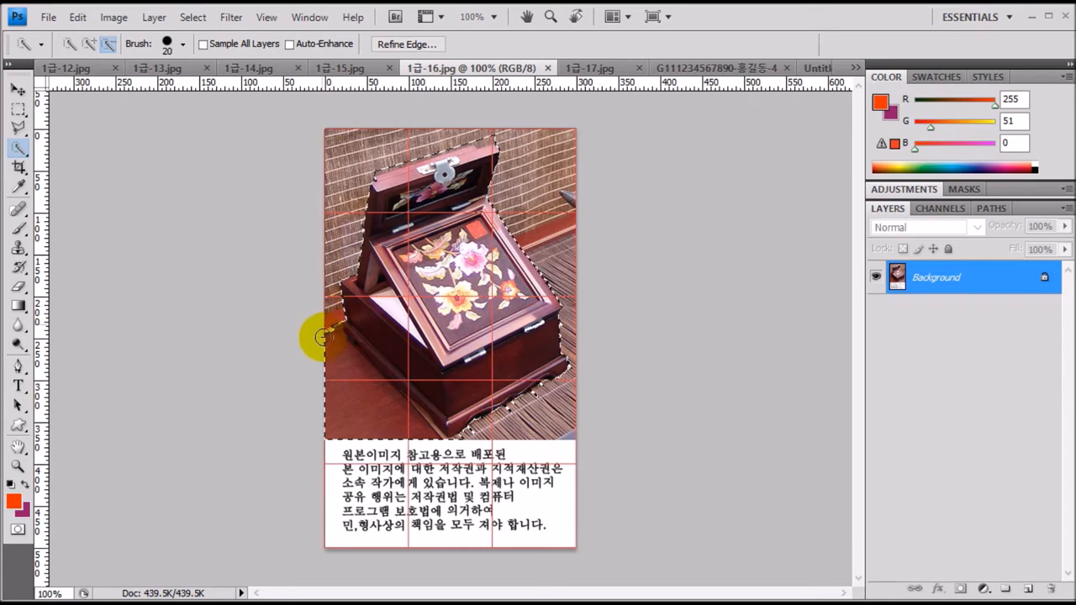
drag(334, 370, 377, 445)
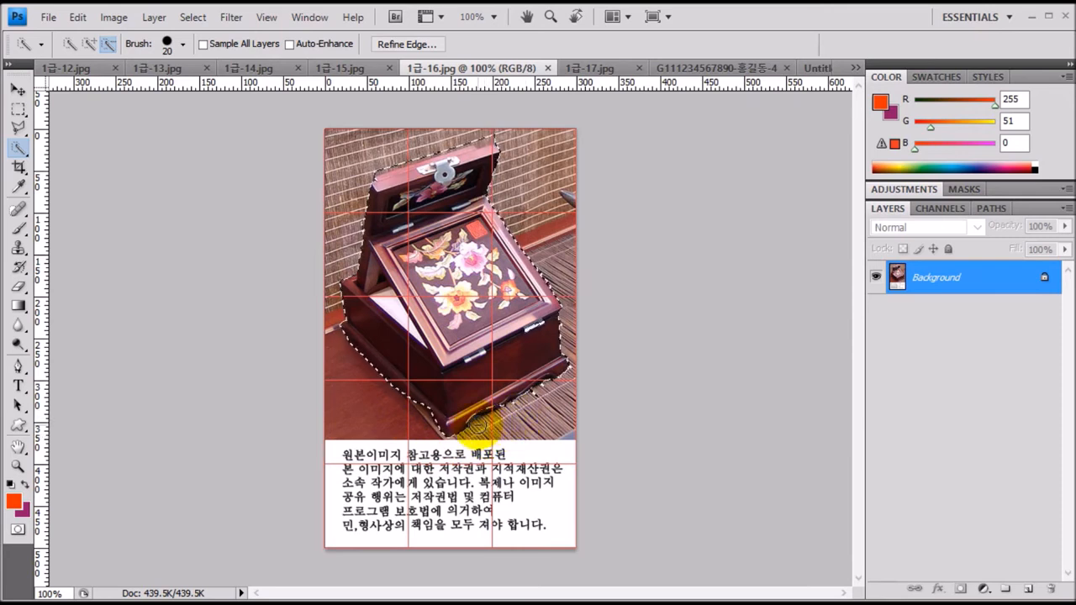
click(516, 408)
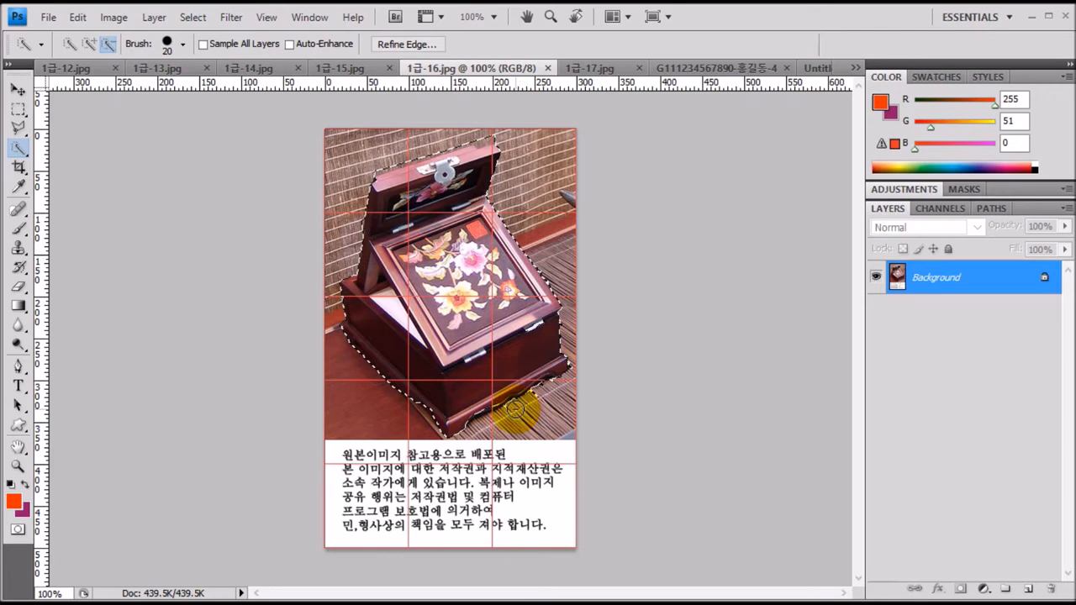
click(540, 399)
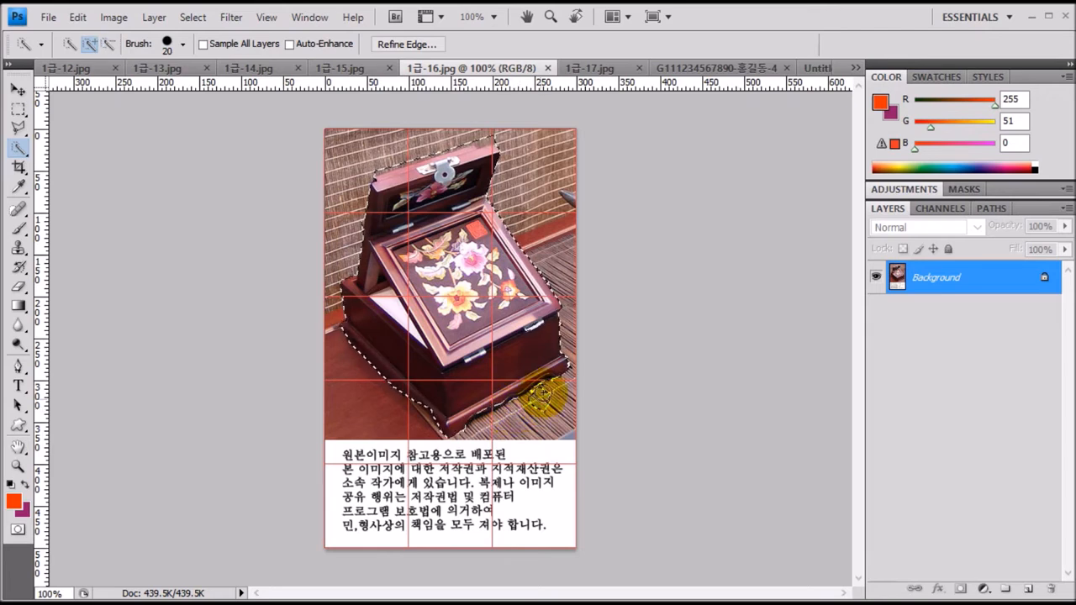
Step: Refine the box selection, subtracting the wall above the lid and correcting the lower side edge, and switch to the Polygonal Lasso
key(alt)
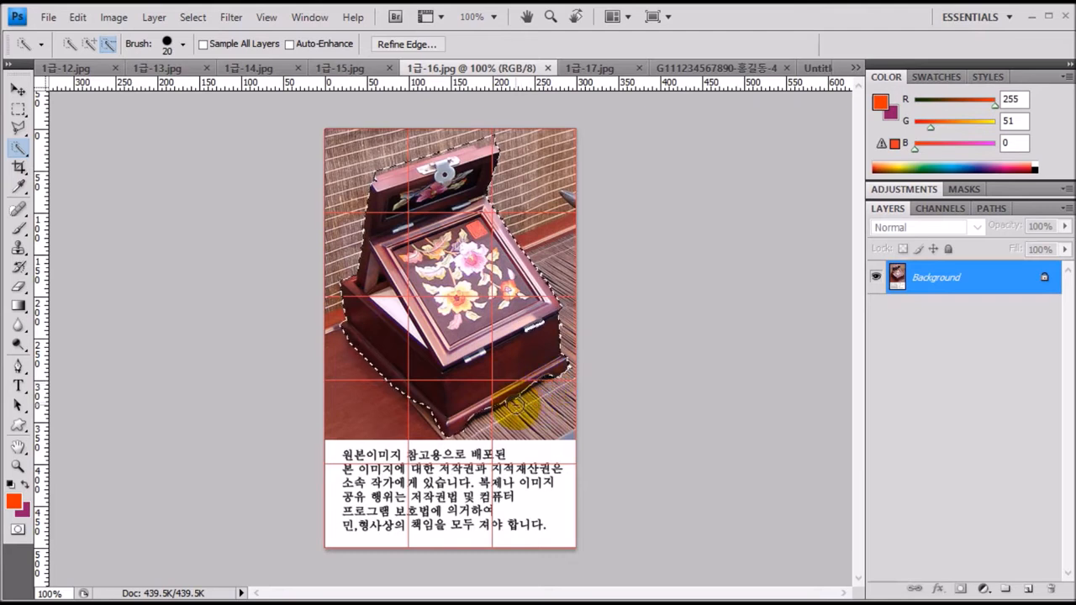
click(481, 135)
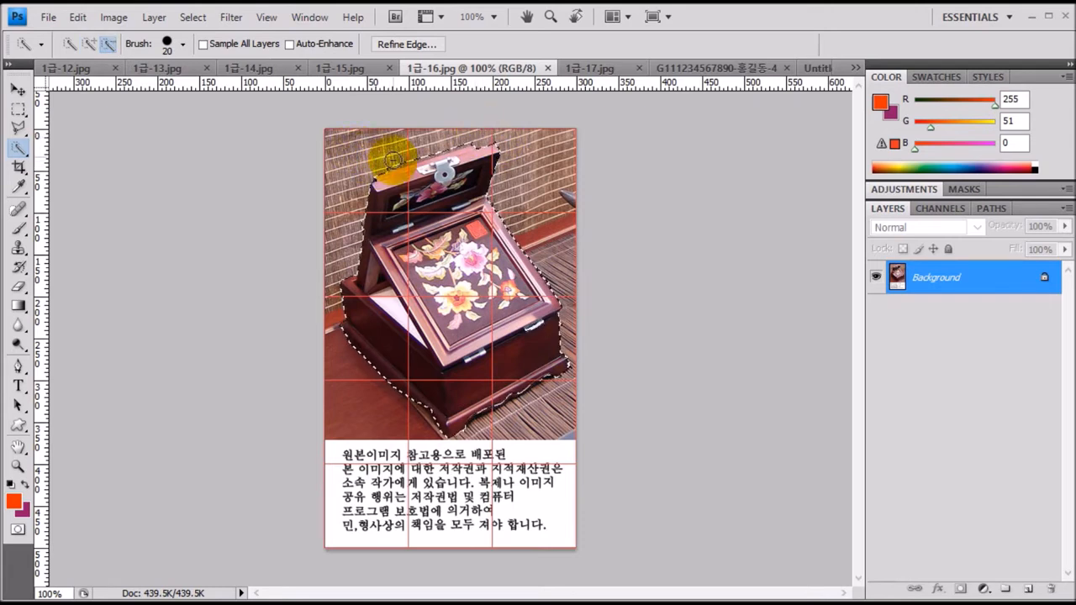
click(433, 147)
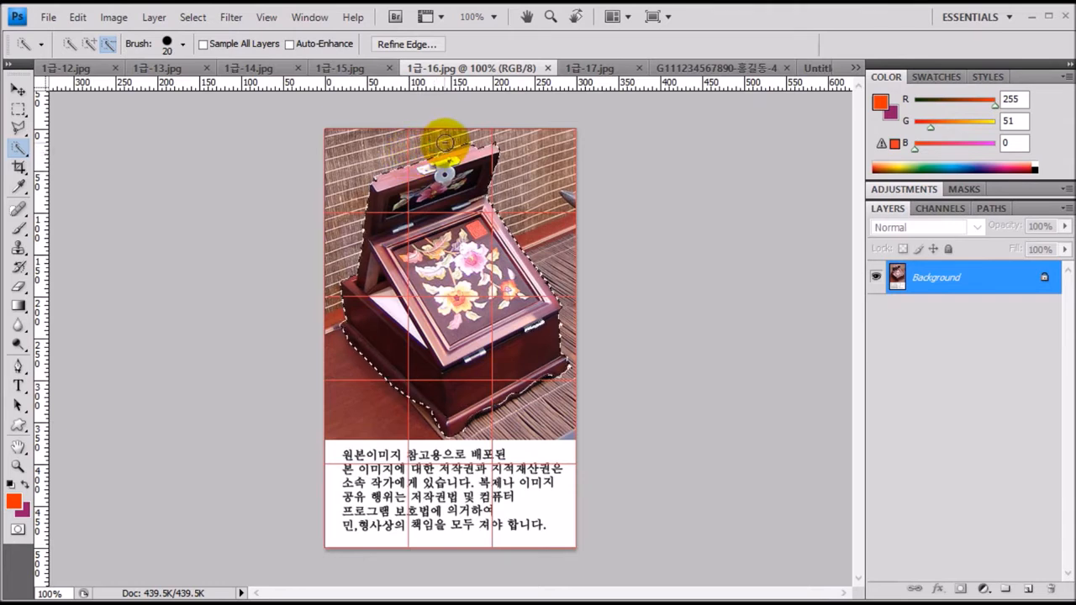
drag(447, 143, 459, 138)
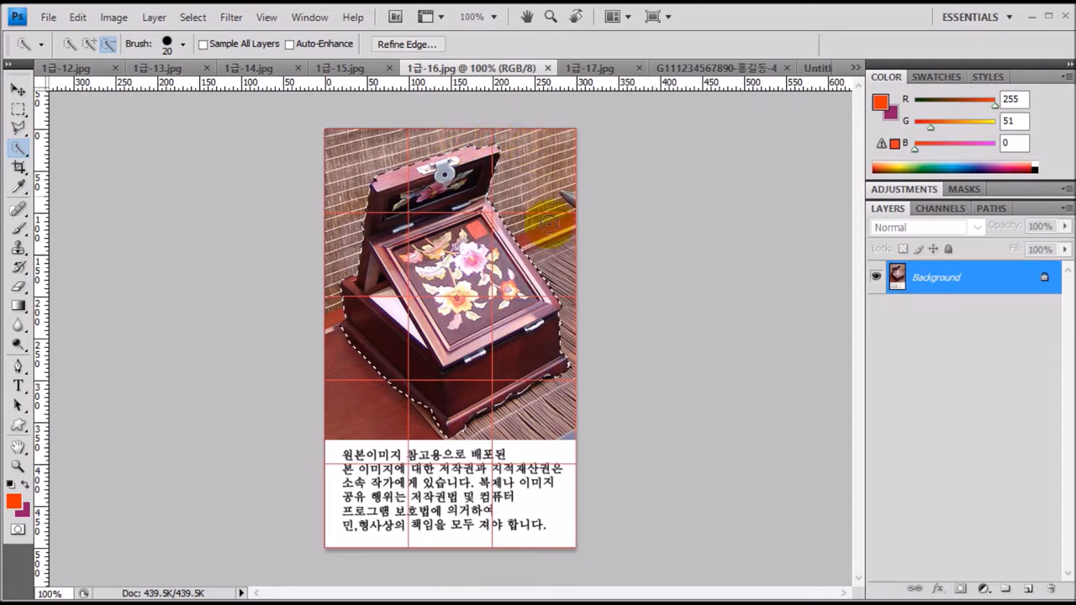
key(alt)
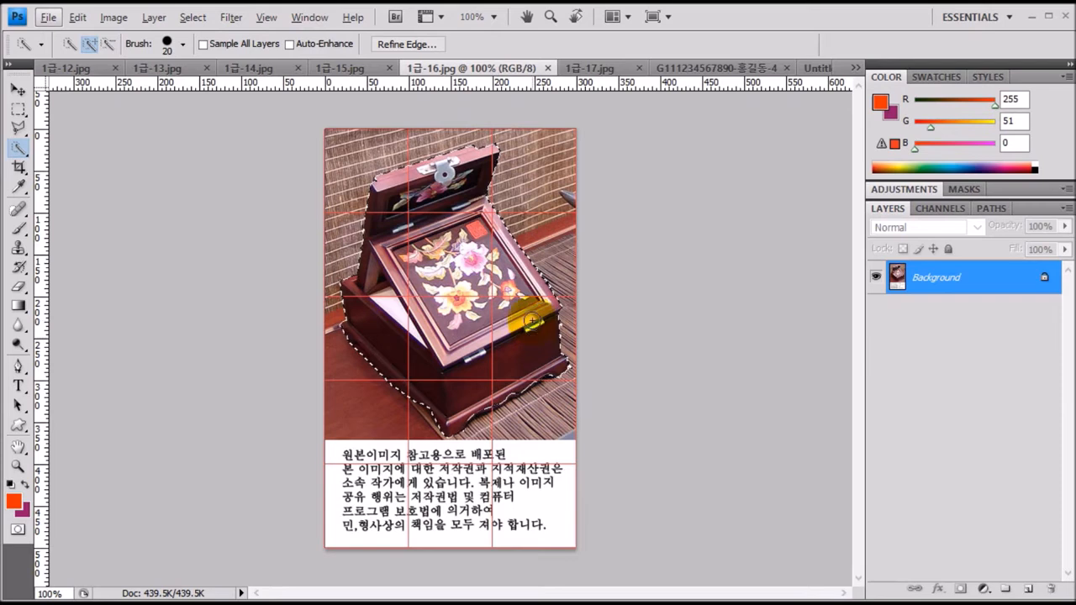
key(alt)
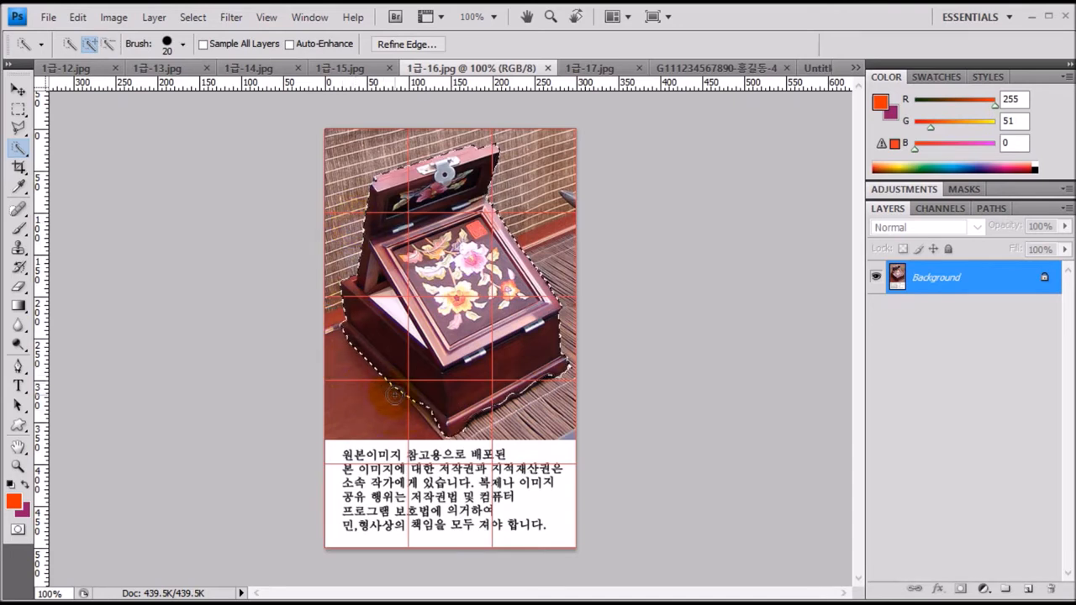
key(alt)
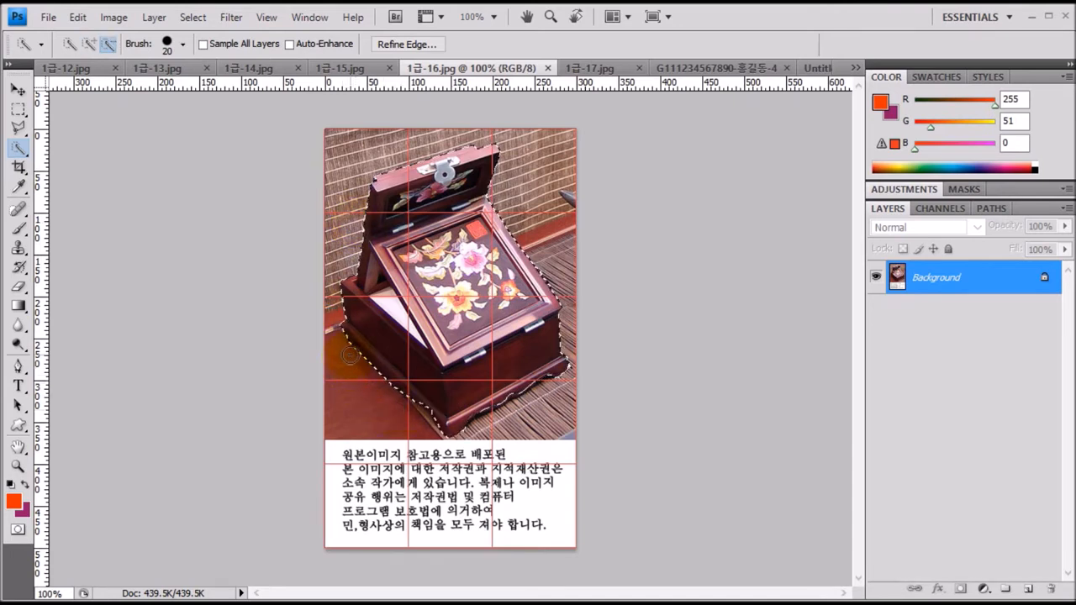
drag(374, 327, 356, 331)
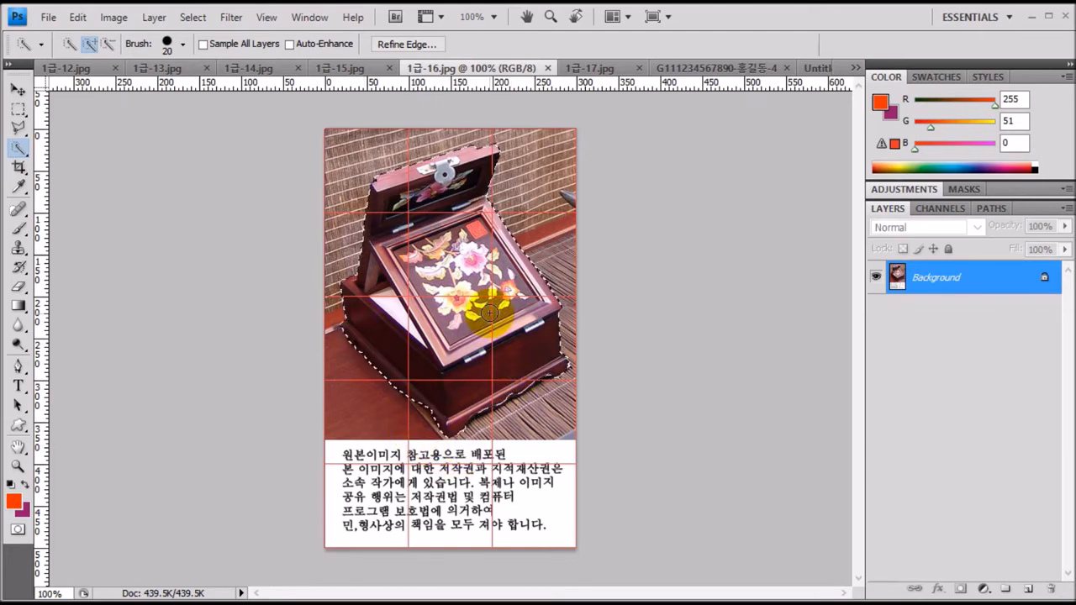
drag(348, 288, 337, 342)
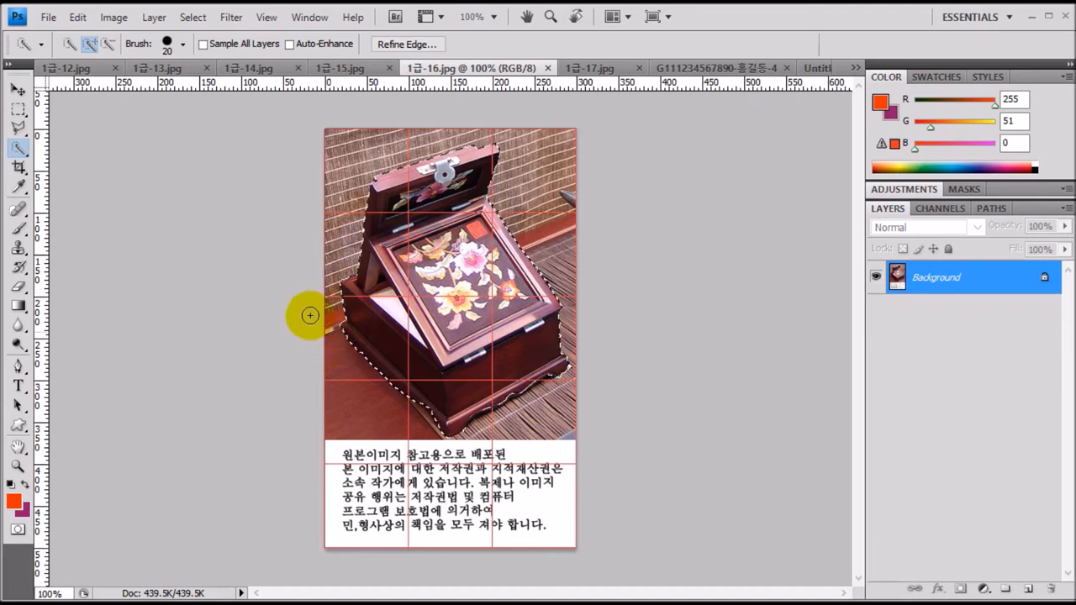
click(18, 127)
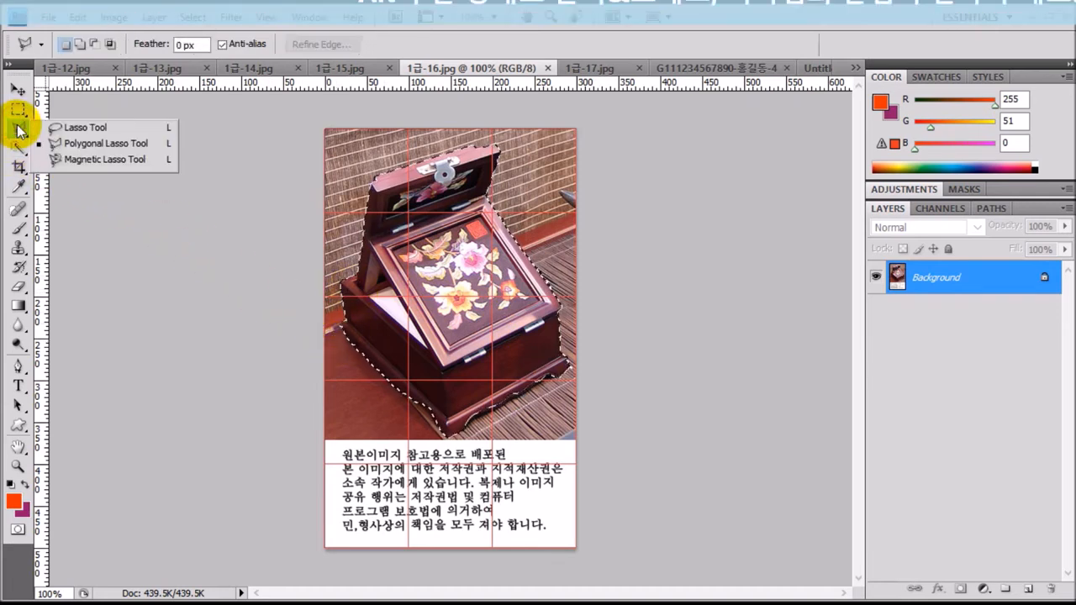
click(84, 143)
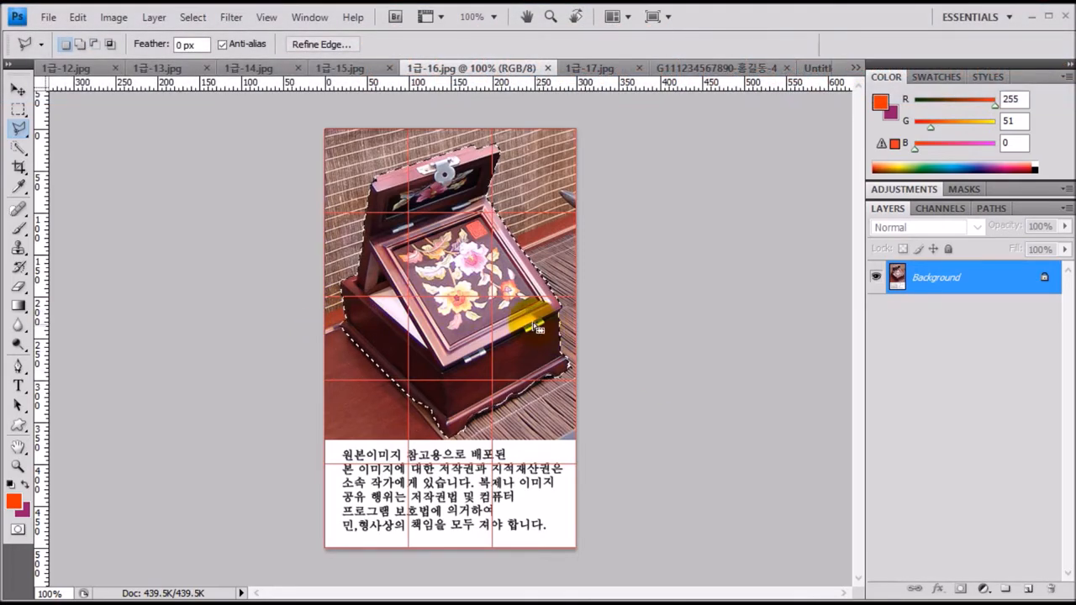
Step: Copy the selected wooden box into the composition, scale it to about 51%, and place it beside the tea bowl near the canvas's lower-left corner
click(747, 70)
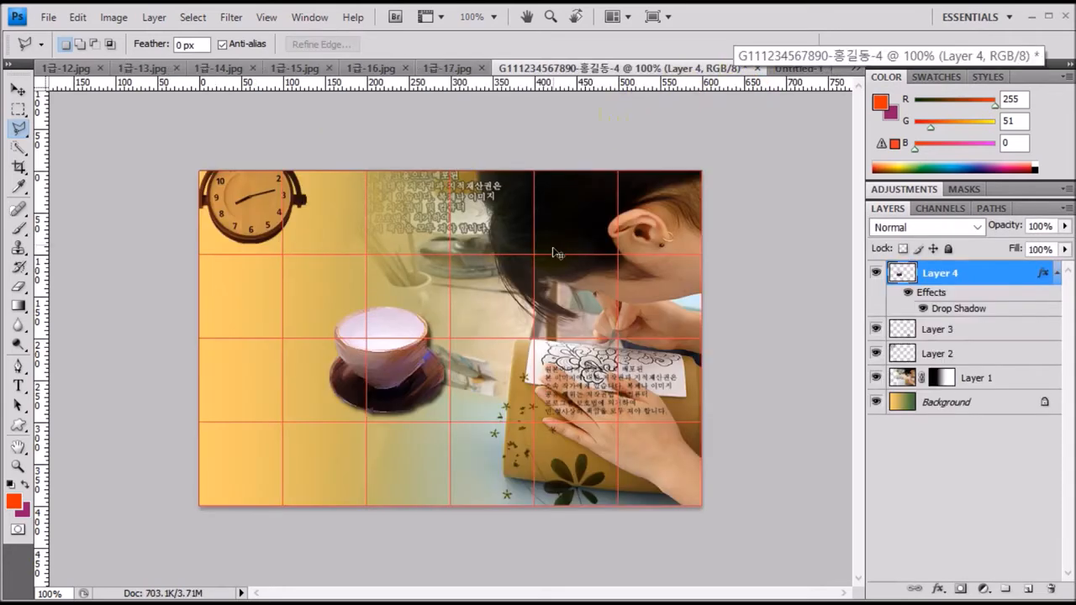
key(ctrl+v)
key(ctrl+t)
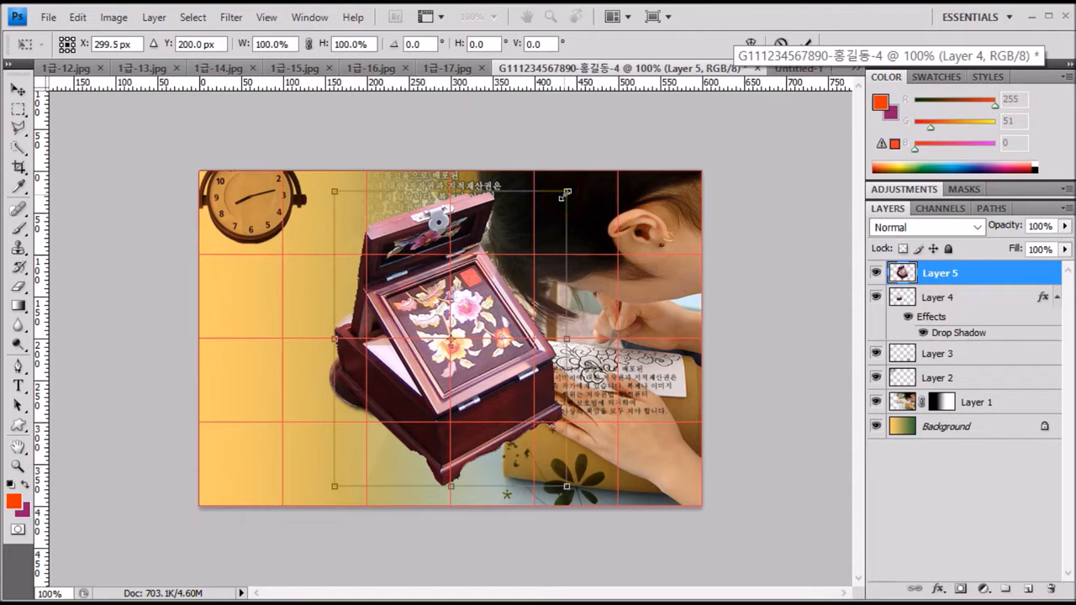
drag(514, 235, 297, 334)
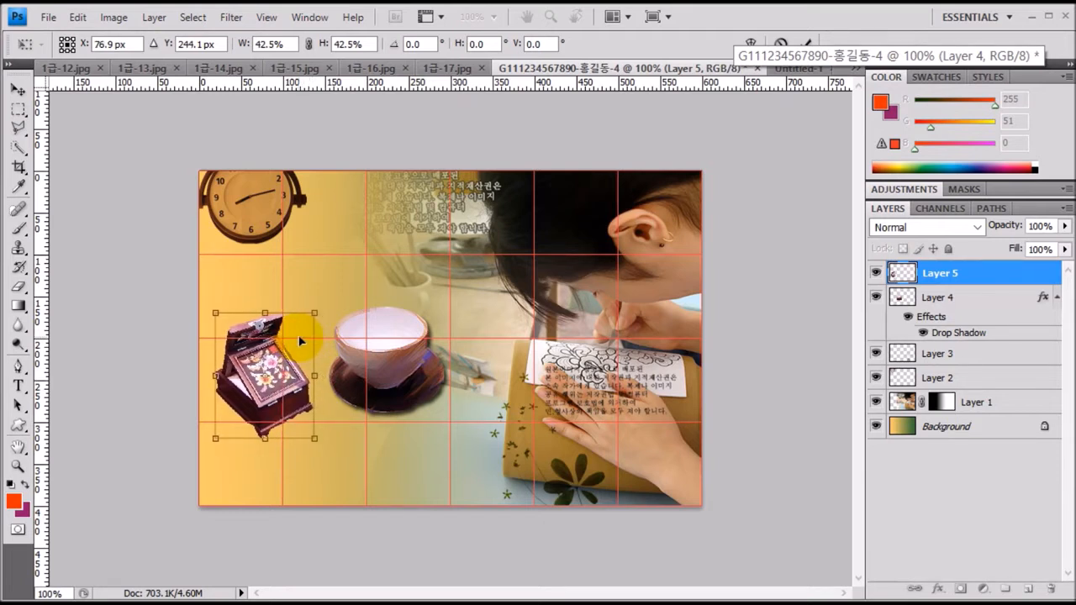
drag(318, 438, 351, 456)
drag(311, 366, 311, 376)
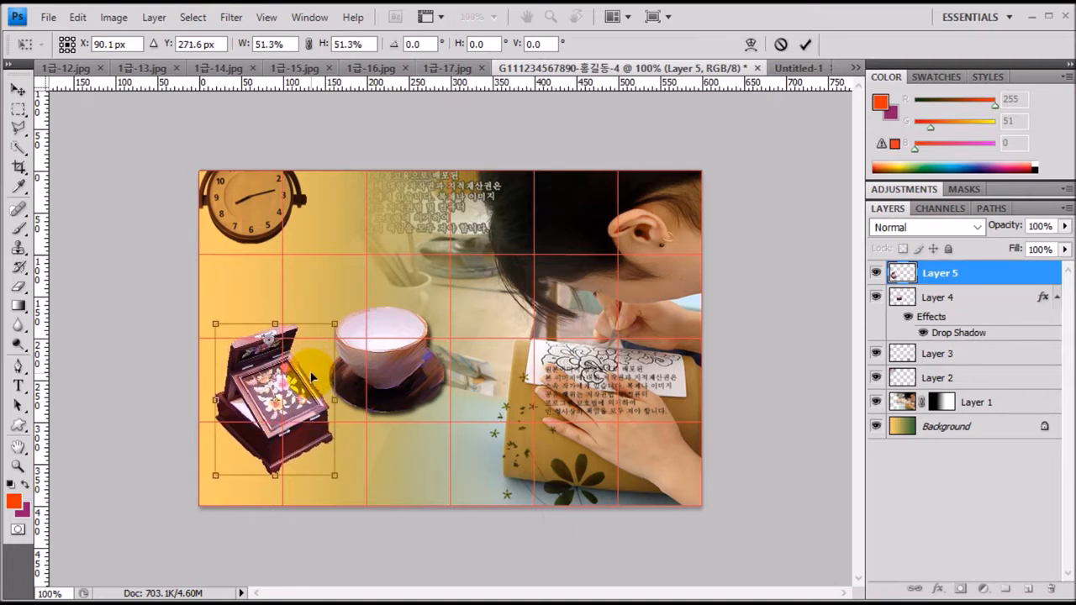
key(Down)
key(Return)
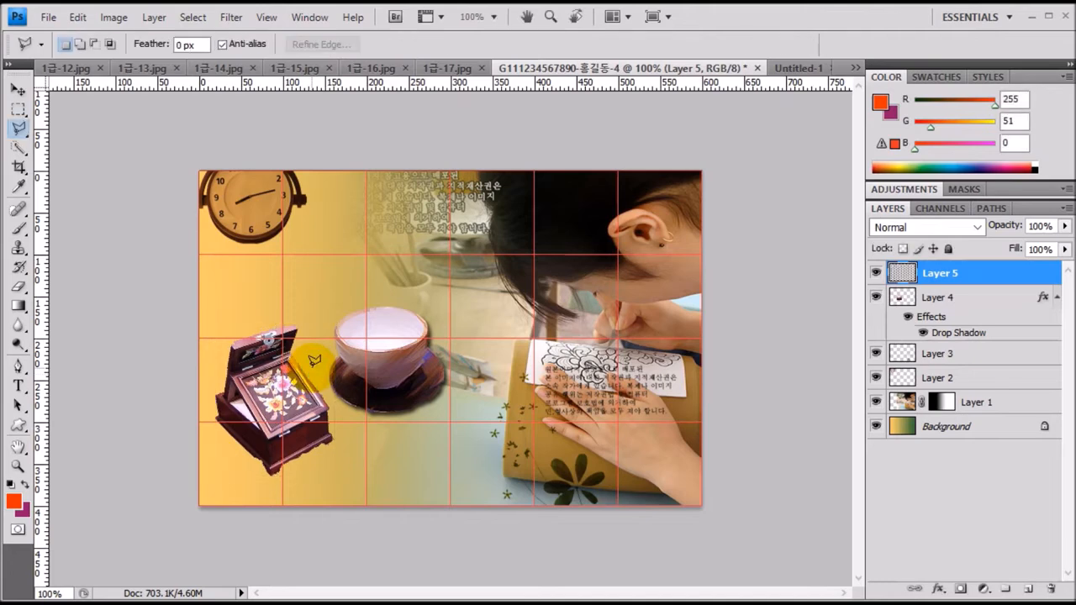
Step: Apply the Film Grain filter to the wooden box layer with Grain 5, Highlight Area 0 and Intensity 10
click(231, 17)
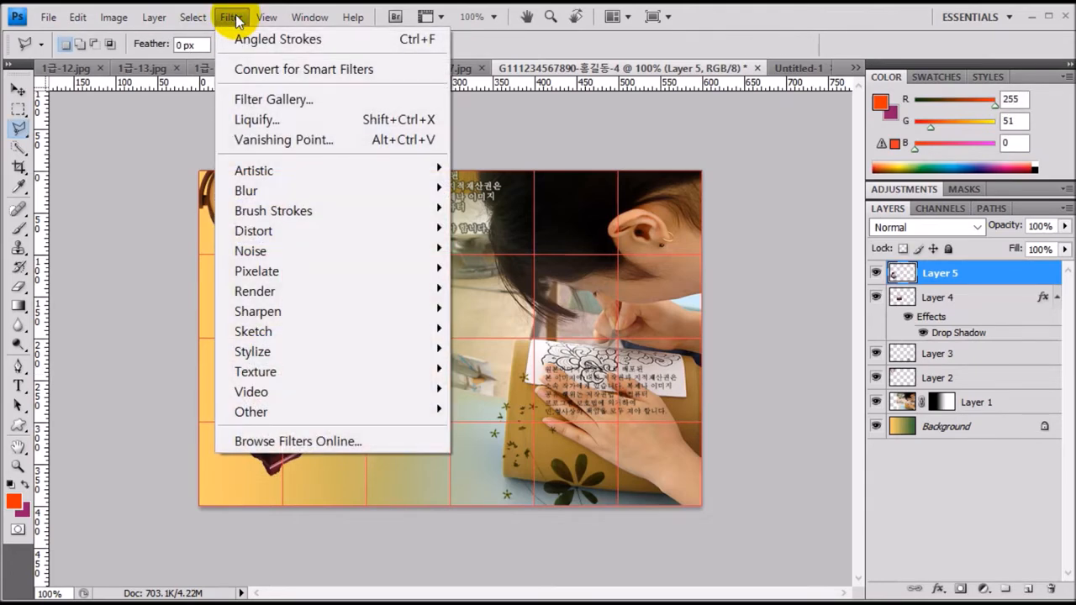
mouse_move(288, 165)
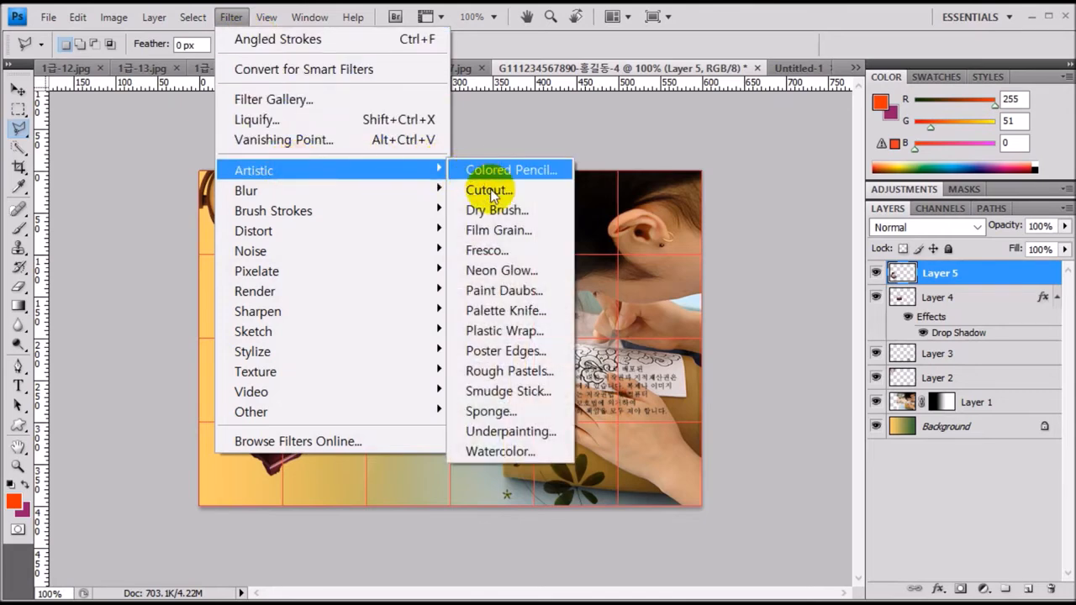
click(500, 230)
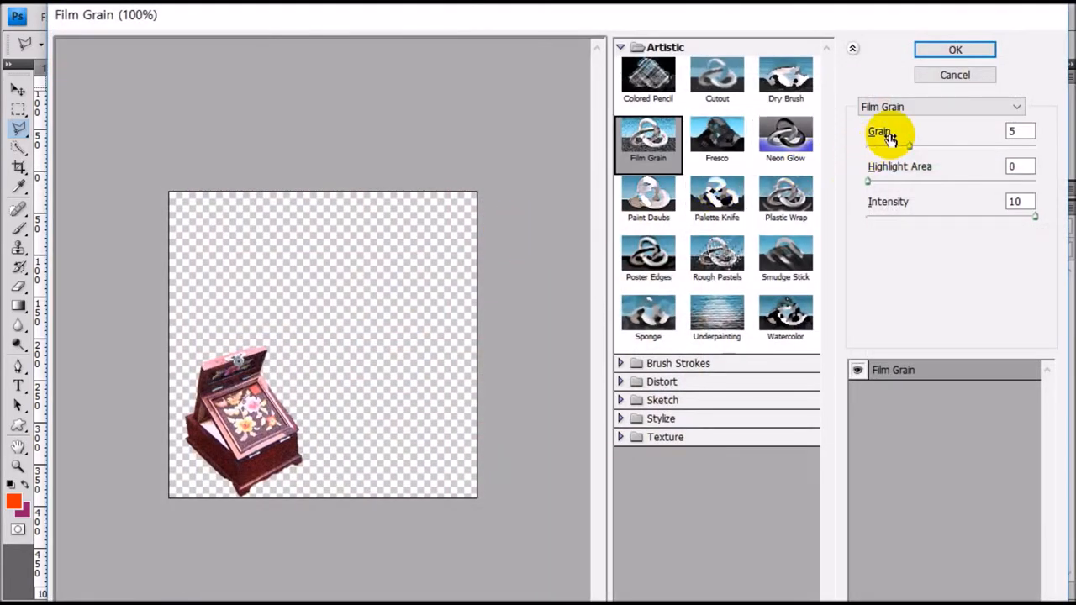
click(939, 53)
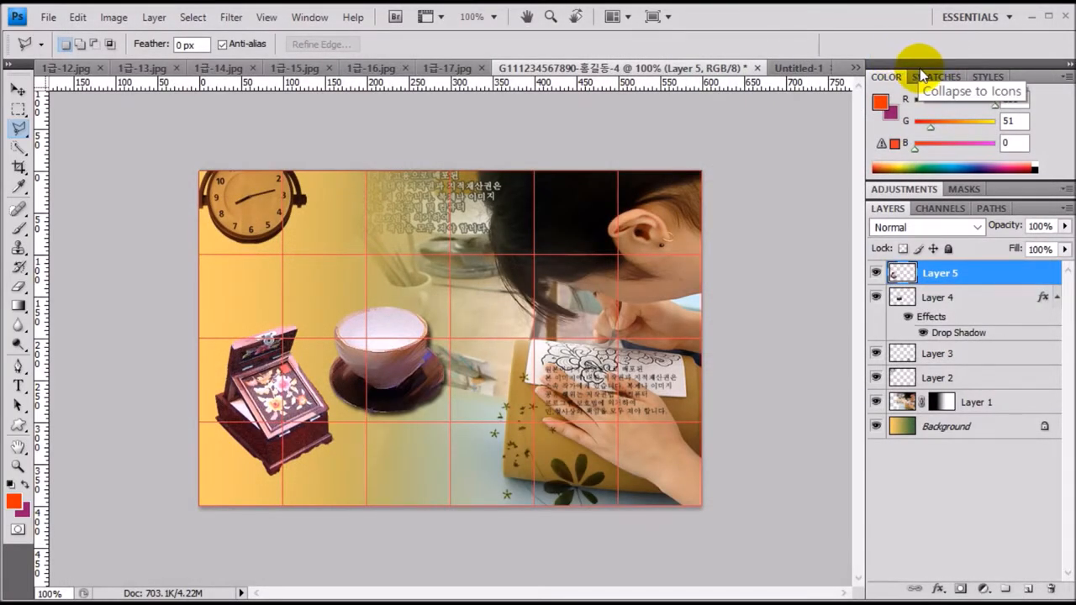
Step: Add an Outer Glow layer style with default settings to the wooden box layer
key(h)
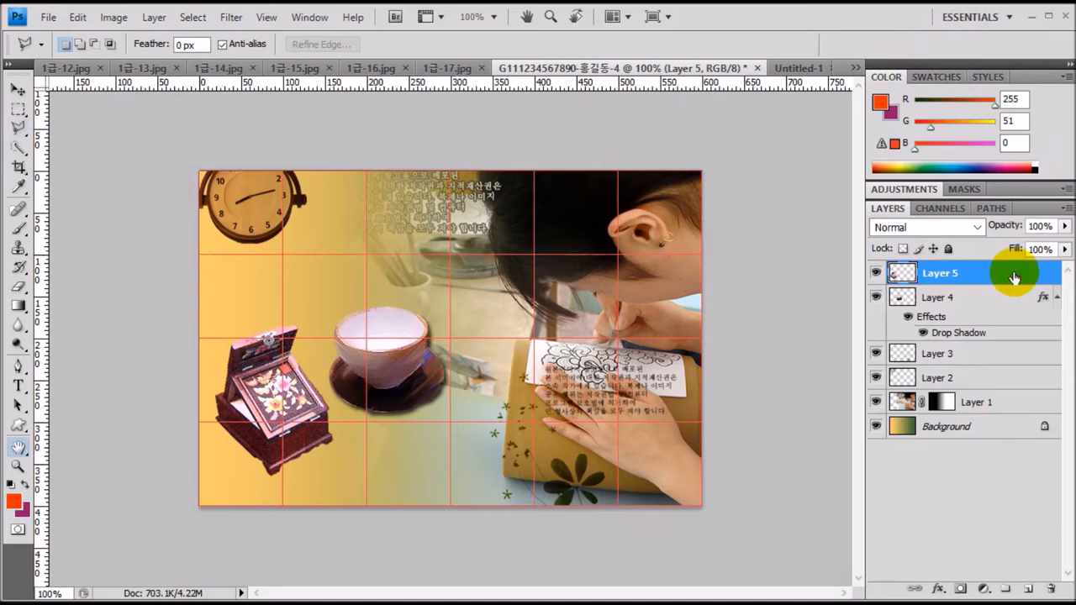
double_click(1014, 277)
click(592, 160)
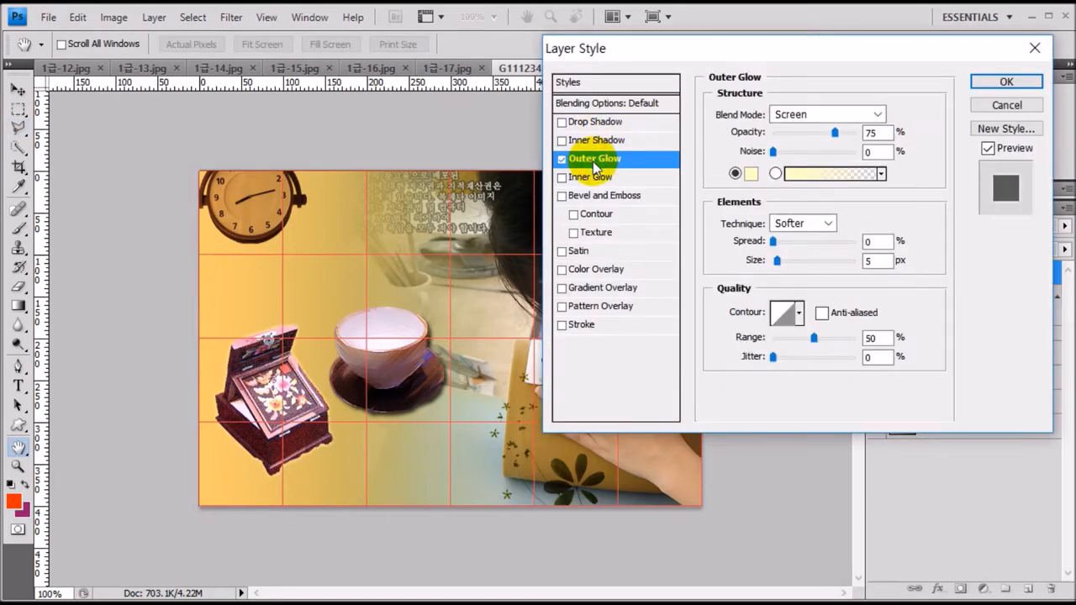
click(1004, 83)
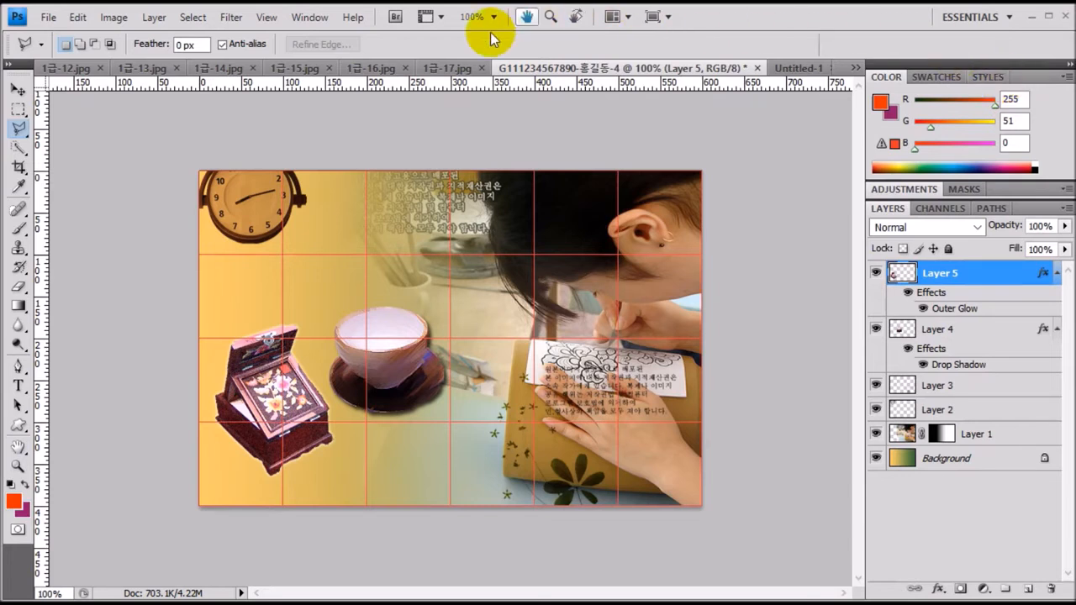
Step: In 1급-17.jpg, select the whole Red paint tube using Quick Selection at brush size 35
click(462, 71)
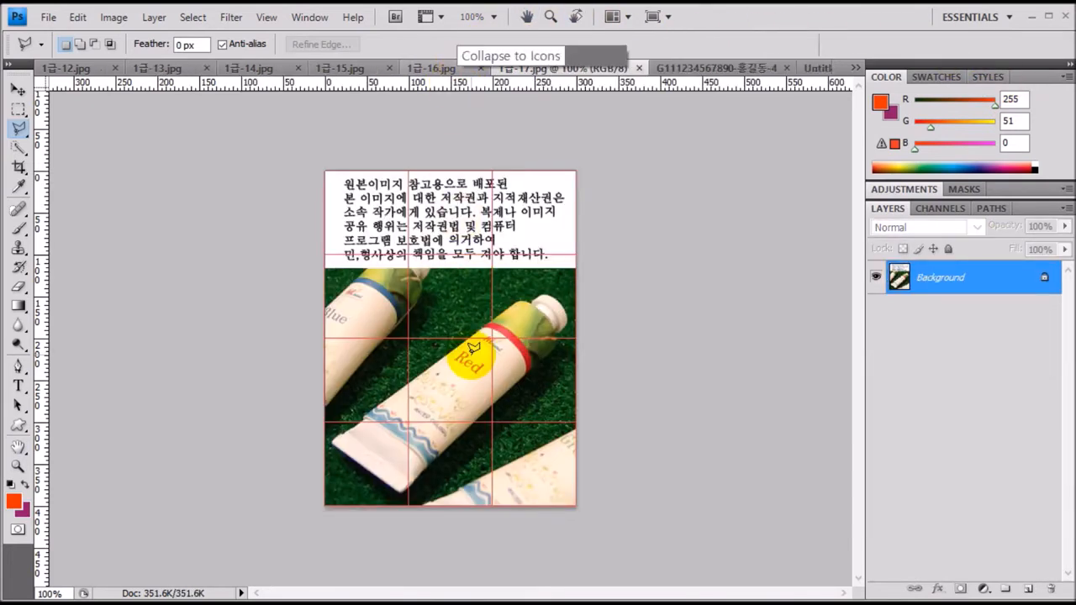
click(17, 147)
click(72, 142)
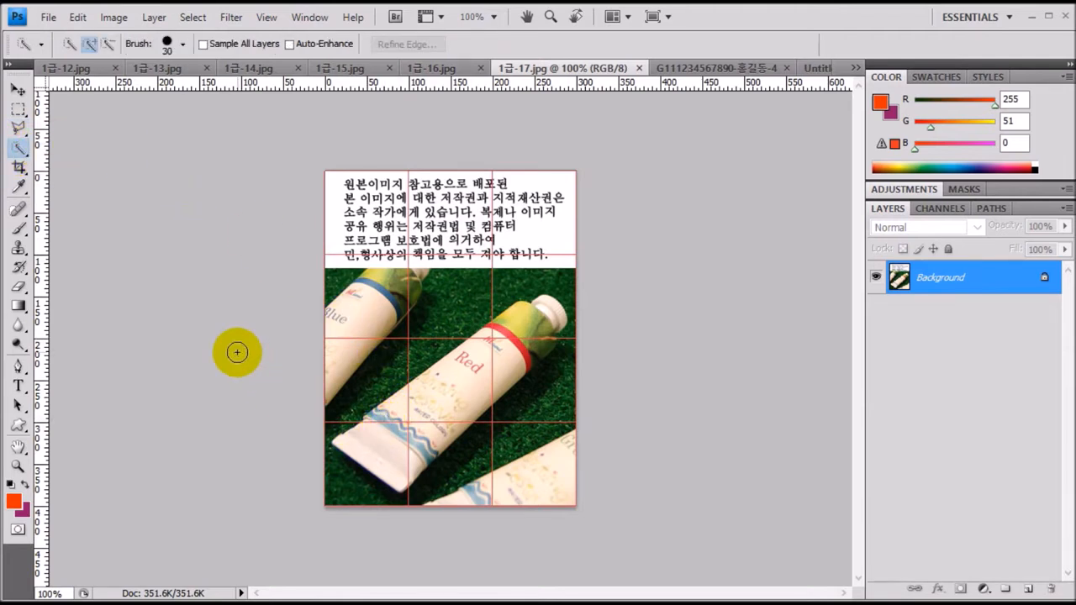
mouse_move(351, 440)
mouse_down()
mouse_move(367, 449)
mouse_move(409, 427)
mouse_move(522, 332)
mouse_move(531, 343)
mouse_move(544, 337)
mouse_move(519, 352)
mouse_up()
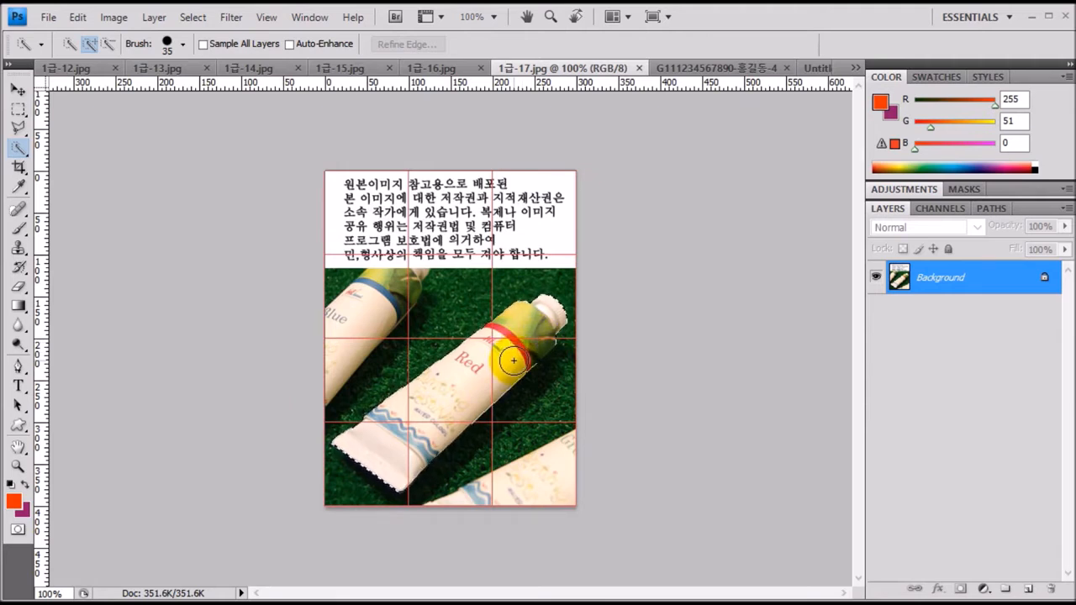
drag(515, 362, 508, 353)
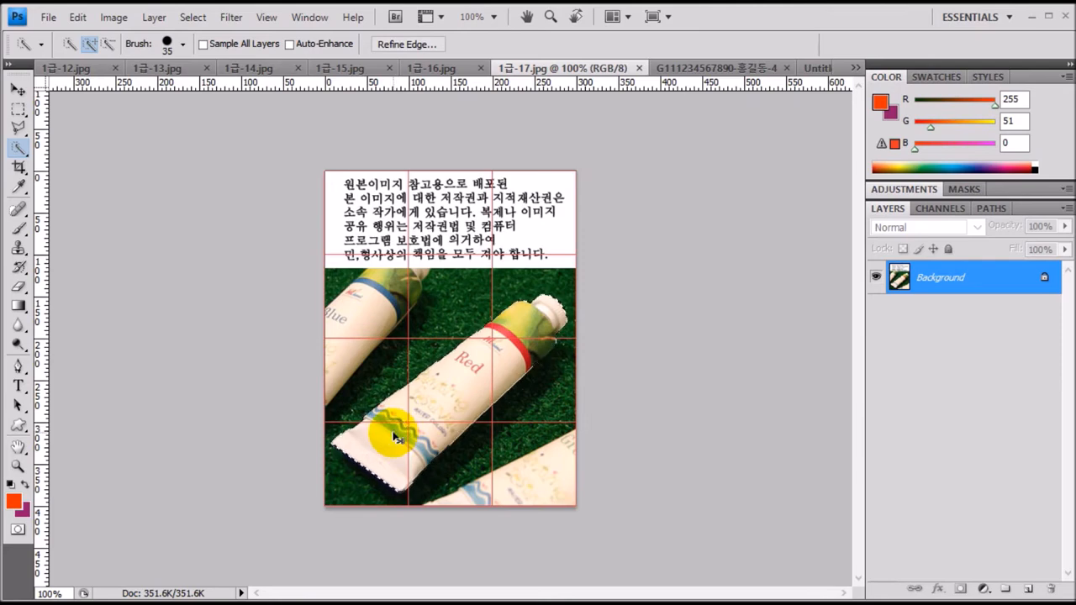
Step: Copy the paint tube into the composition, scale it to about 50%, and place it below the wooden box, running off the canvas's lower edge
click(696, 67)
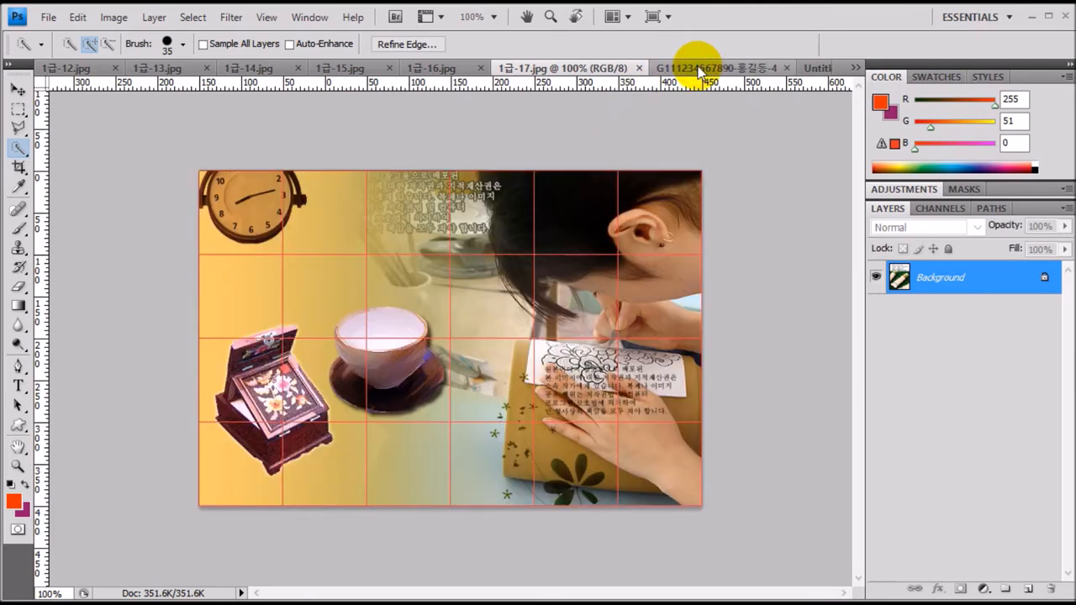
key(ctrl+v)
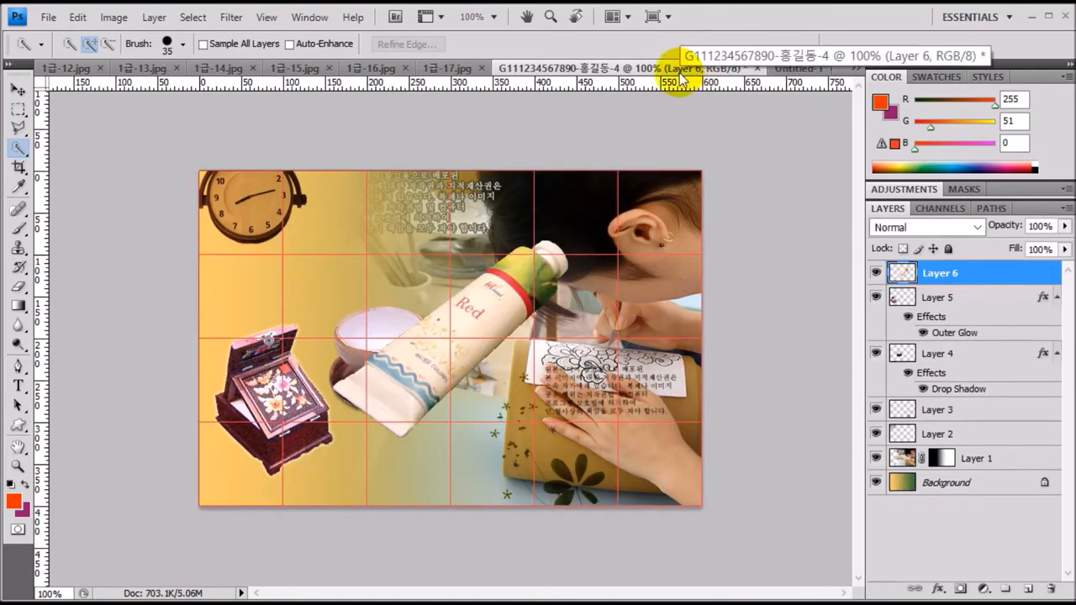
key(ctrl+t)
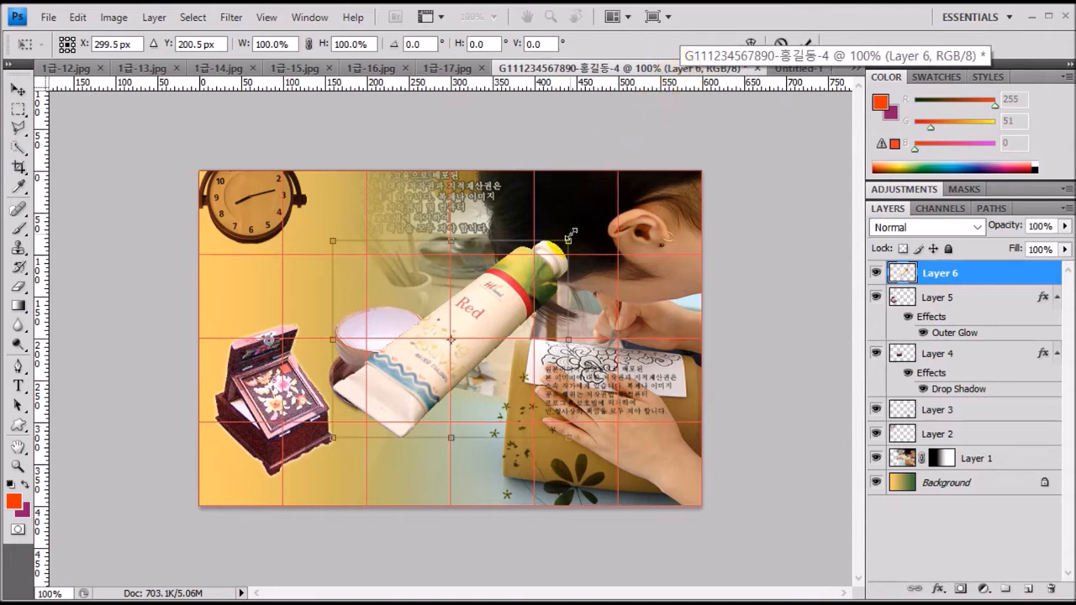
drag(569, 238, 329, 464)
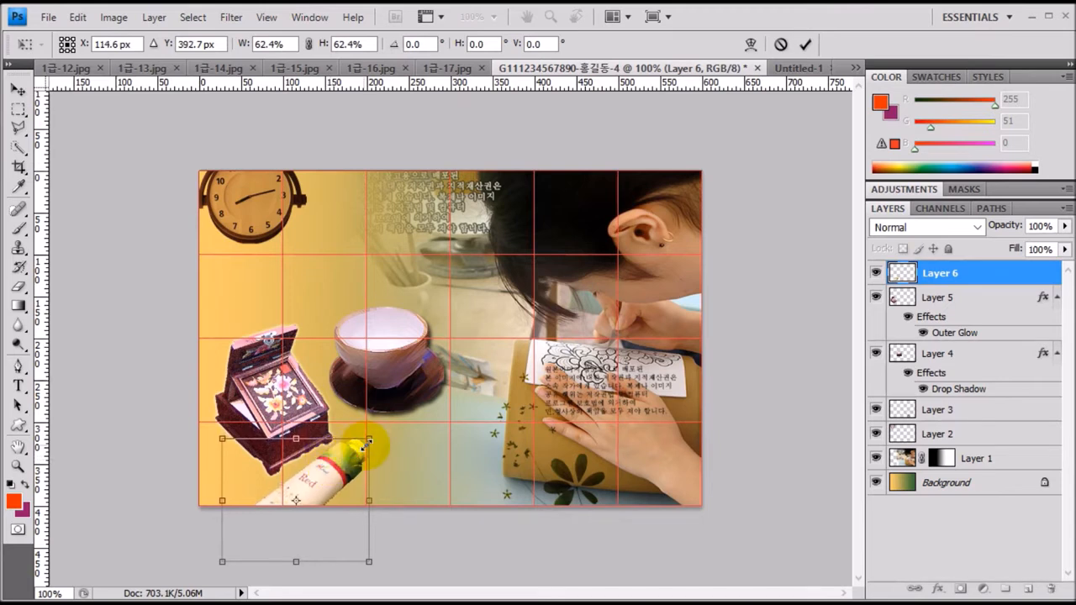
drag(370, 439, 350, 462)
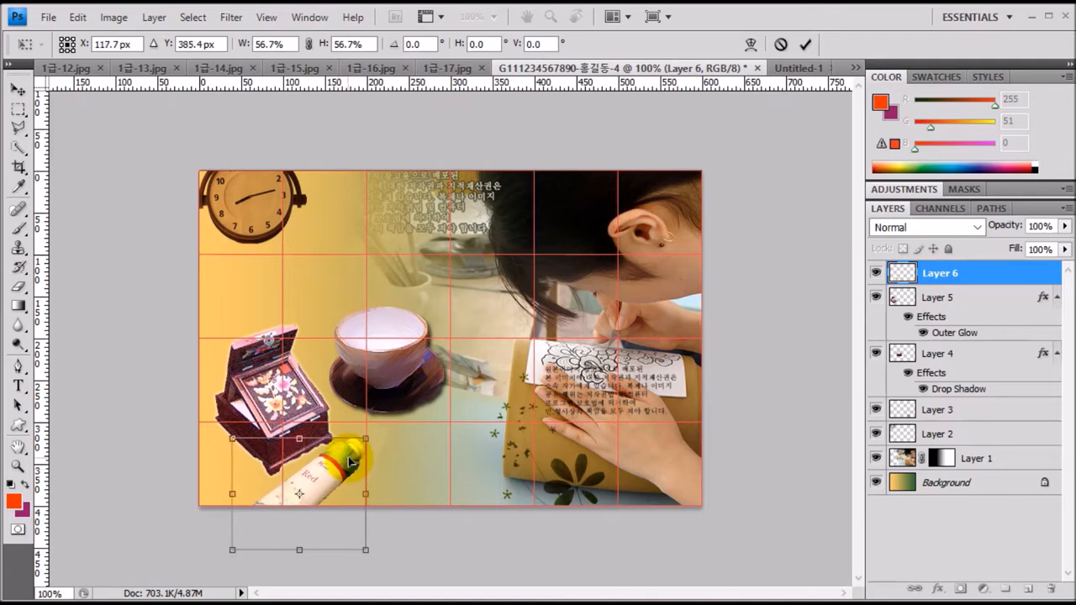
mouse_move(352, 462)
mouse_down()
mouse_move(357, 454)
mouse_move(348, 471)
mouse_move(357, 457)
mouse_up()
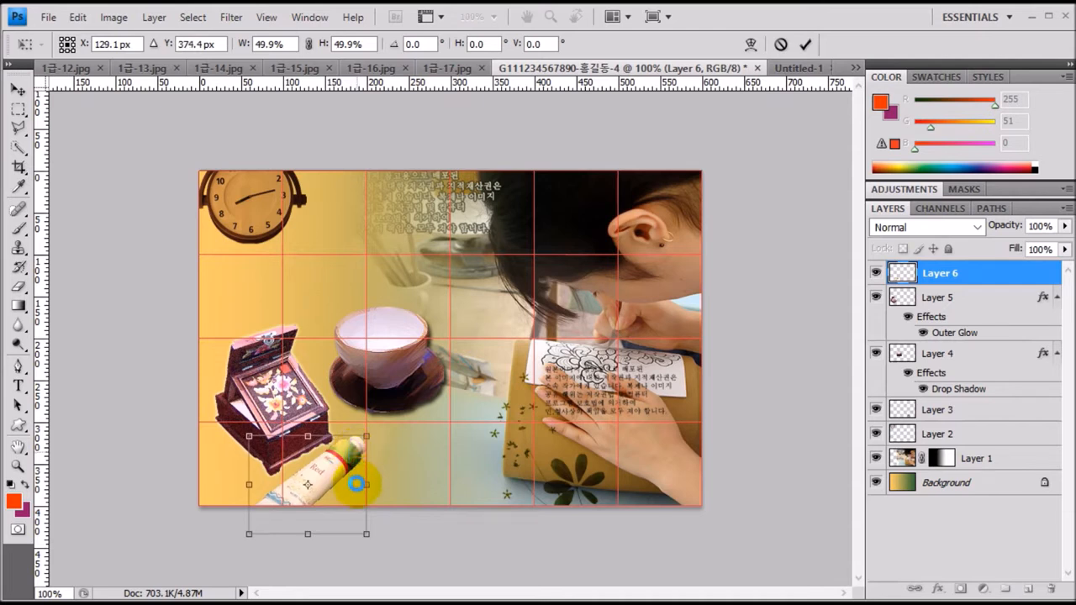
drag(365, 535, 368, 539)
key(Return)
key(w)
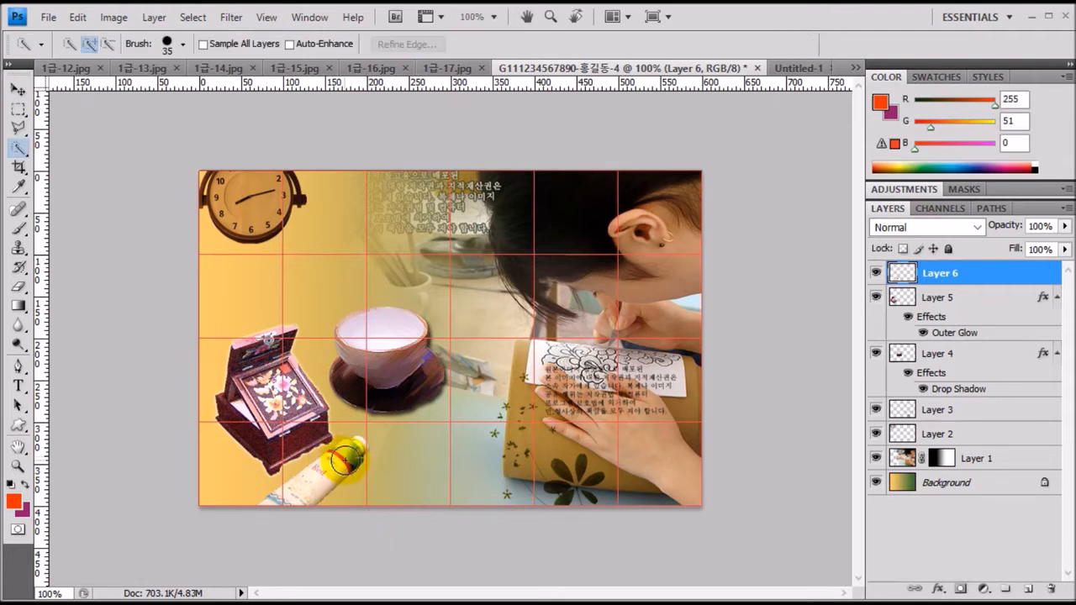
key(bracketleft)
key(bracketleft)
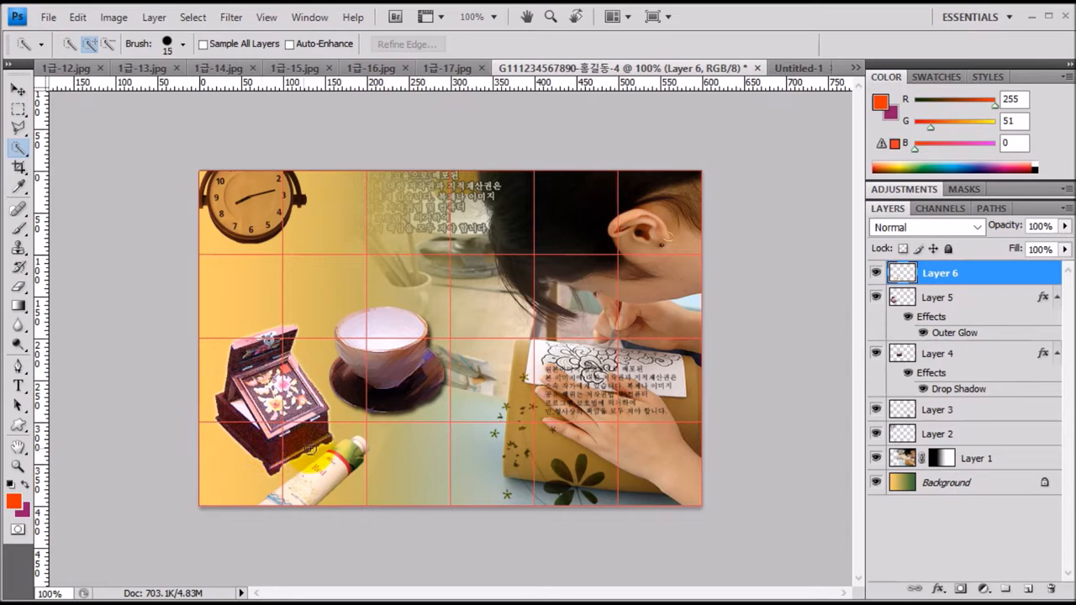
drag(344, 450, 353, 457)
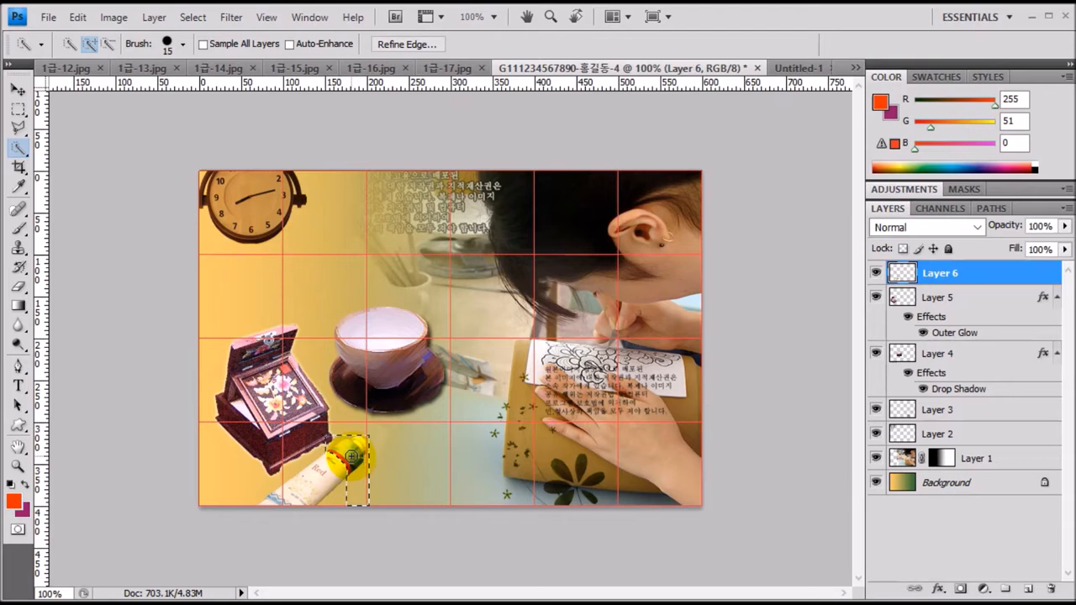
key(ctrl+d)
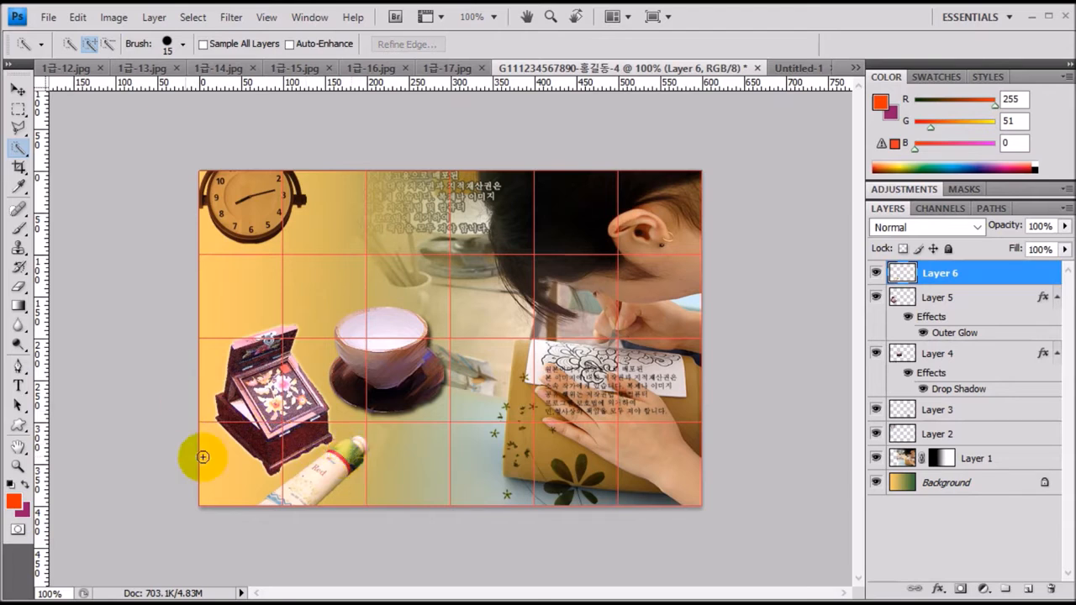
Step: Trace a closed path around the green neck of the paint tube using the Pen tool in Paths mode
click(19, 367)
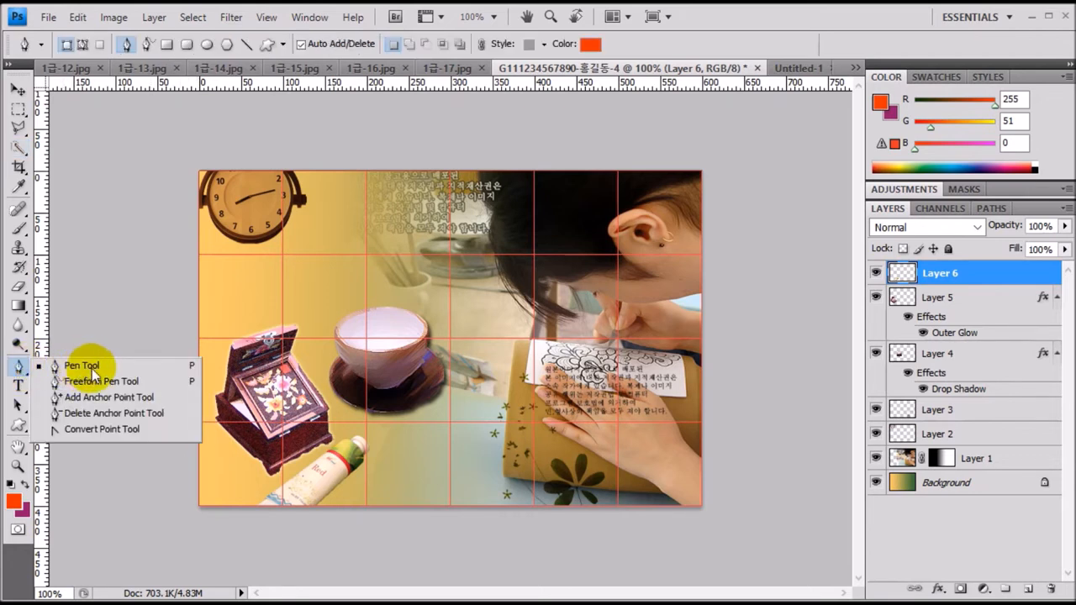
click(92, 372)
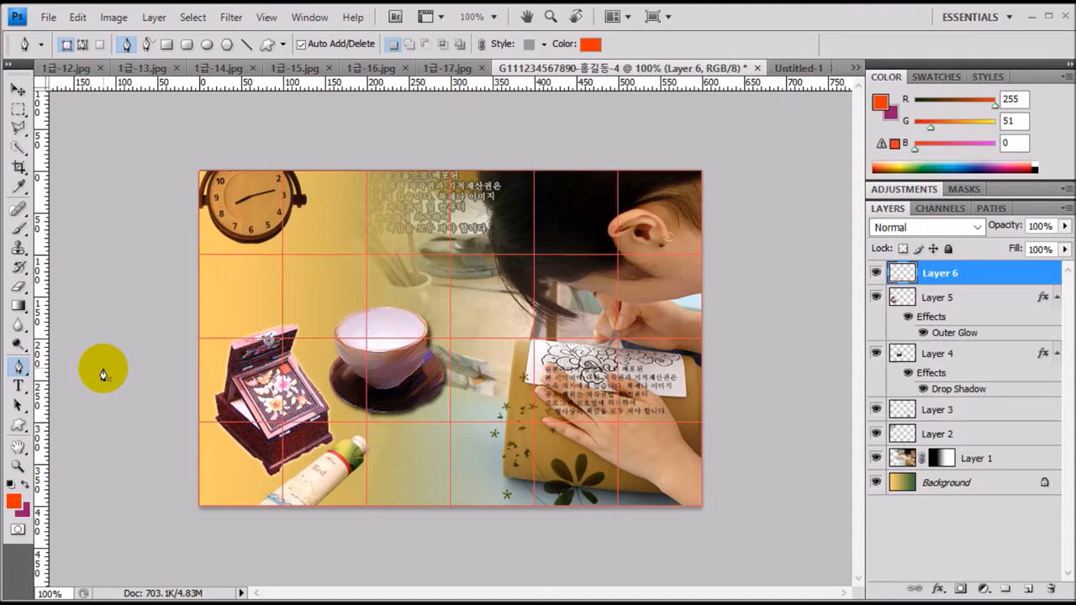
click(88, 45)
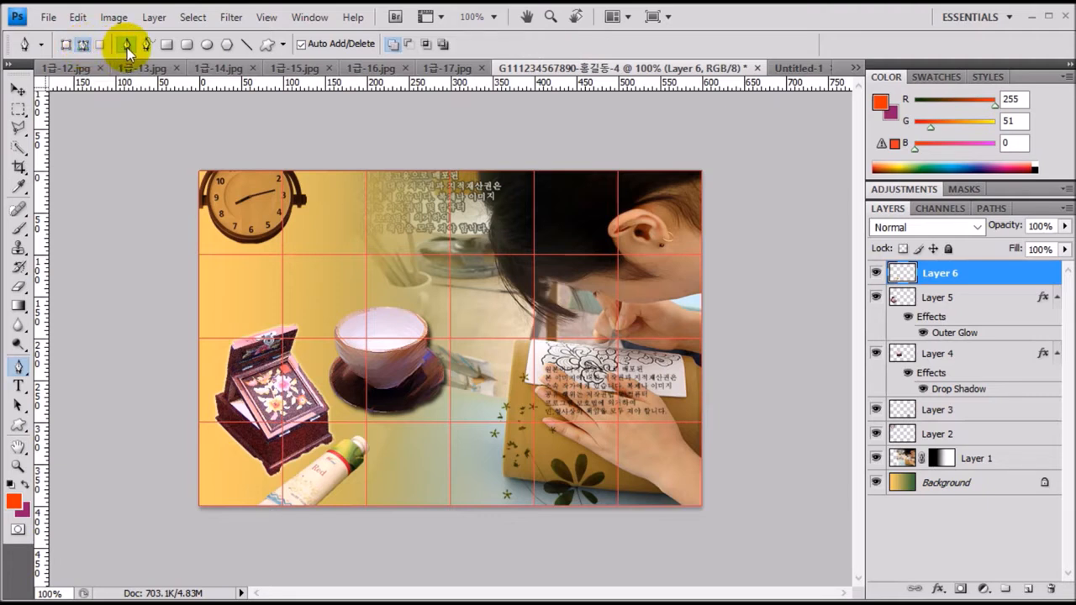
click(127, 47)
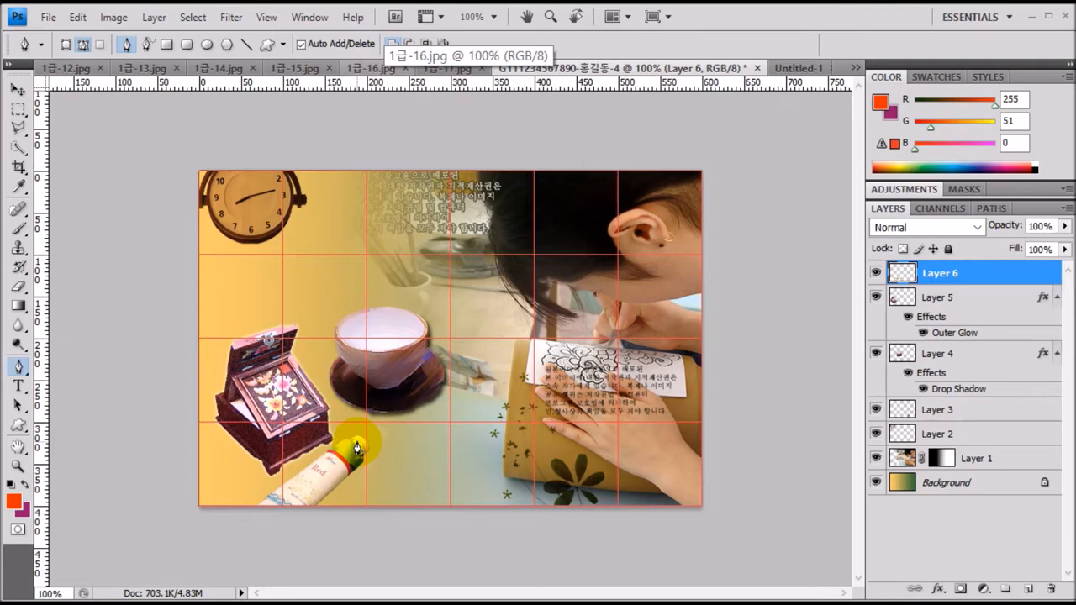
scroll(357, 448, up, 1)
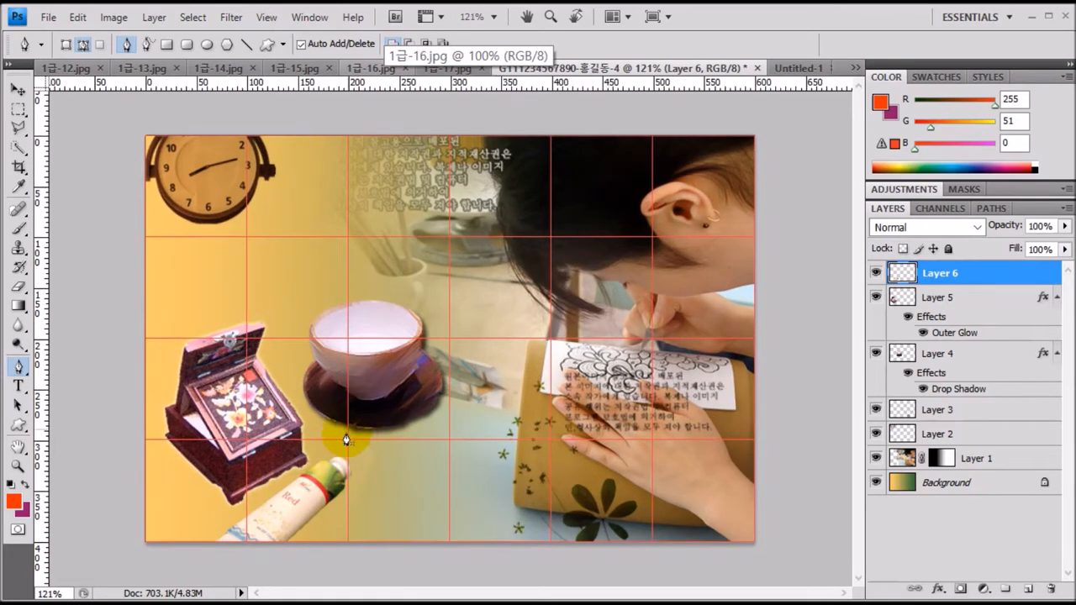
scroll(310, 490, up, 1)
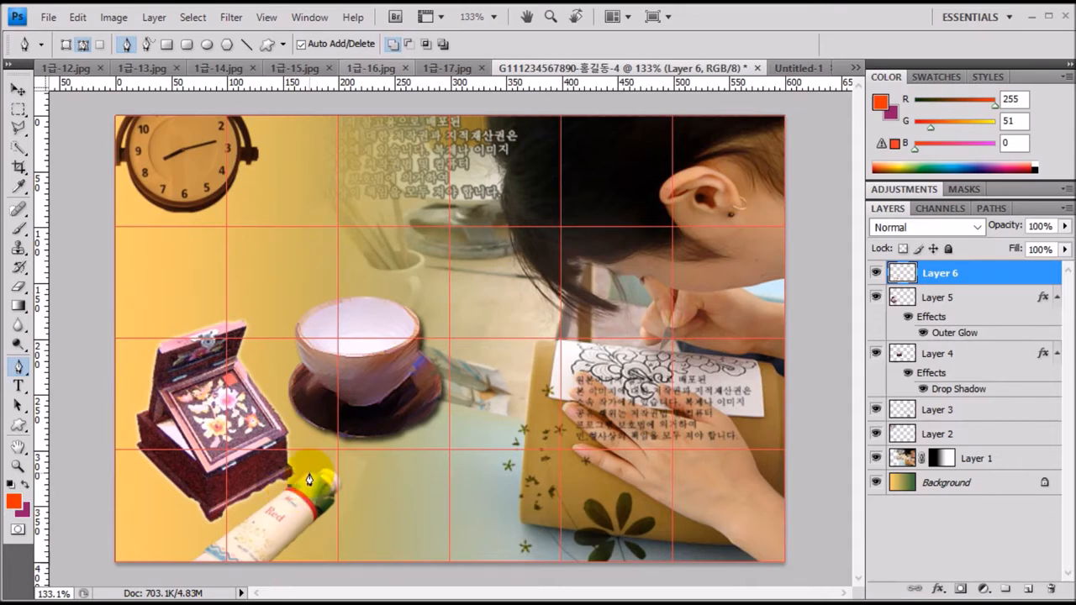
click(309, 474)
drag(332, 508, 335, 532)
click(333, 509)
click(316, 518)
drag(289, 489, 264, 487)
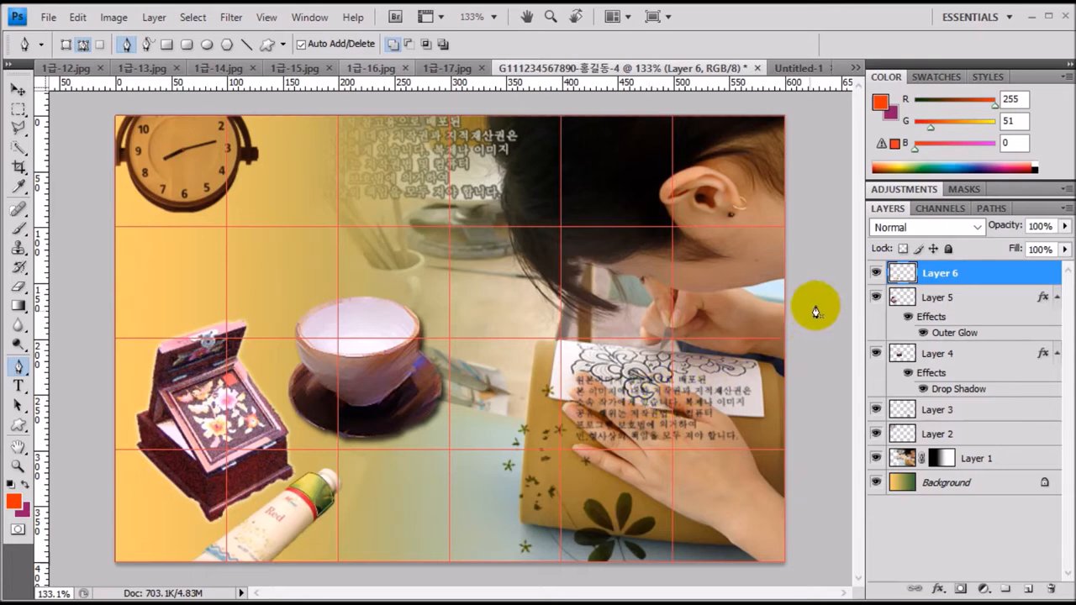
Step: Convert the work path around the tube's green neck into a selection and return to the layer list
click(993, 208)
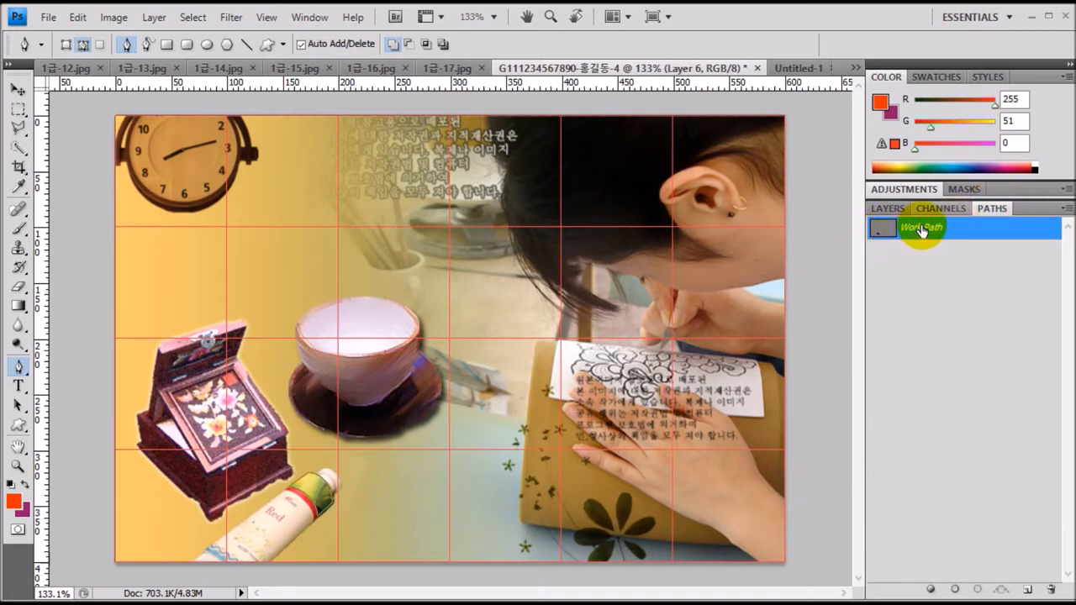
key(ctrl+Return)
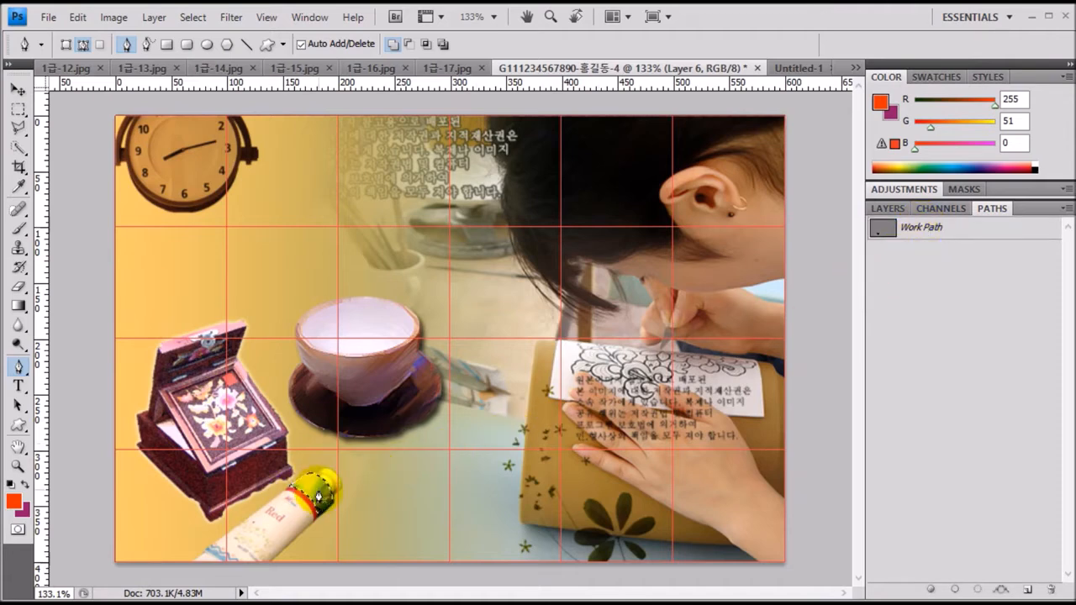
click(890, 209)
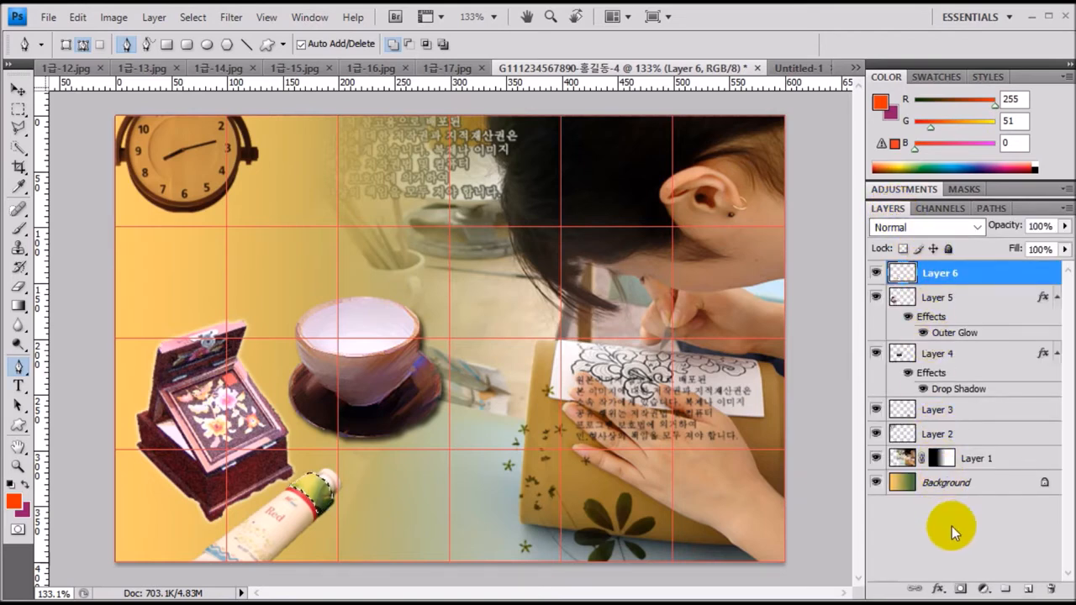
Step: Open the choice of adjustment layers for the selected green neck of the paint tube
click(983, 590)
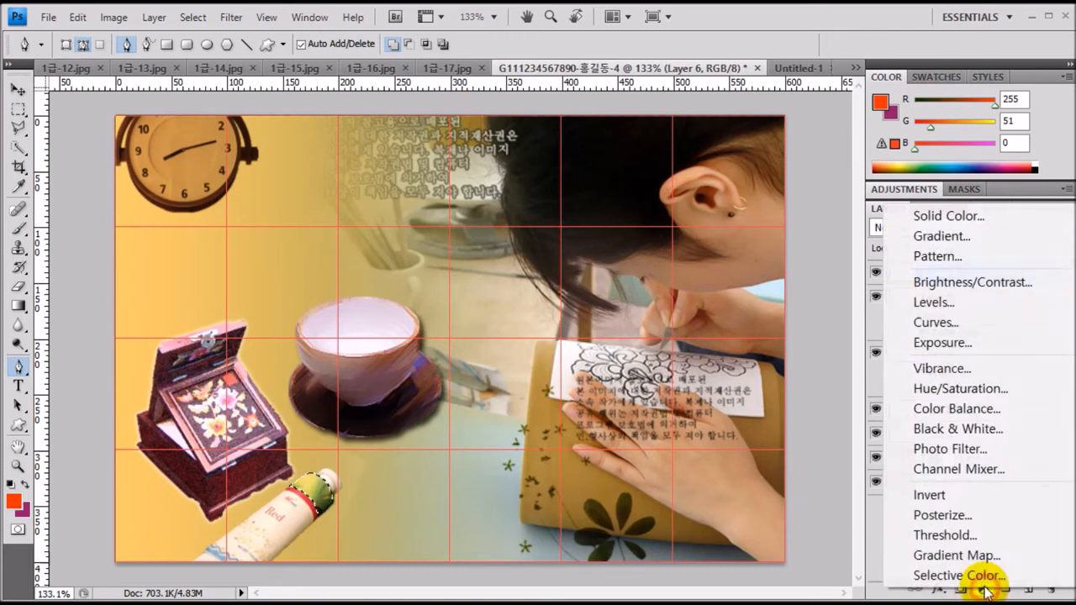
Step: Add a Hue/Saturation adjustment to the selected band of the paint tube, colorized with hue 224, saturation 61 and lightness -20
click(980, 389)
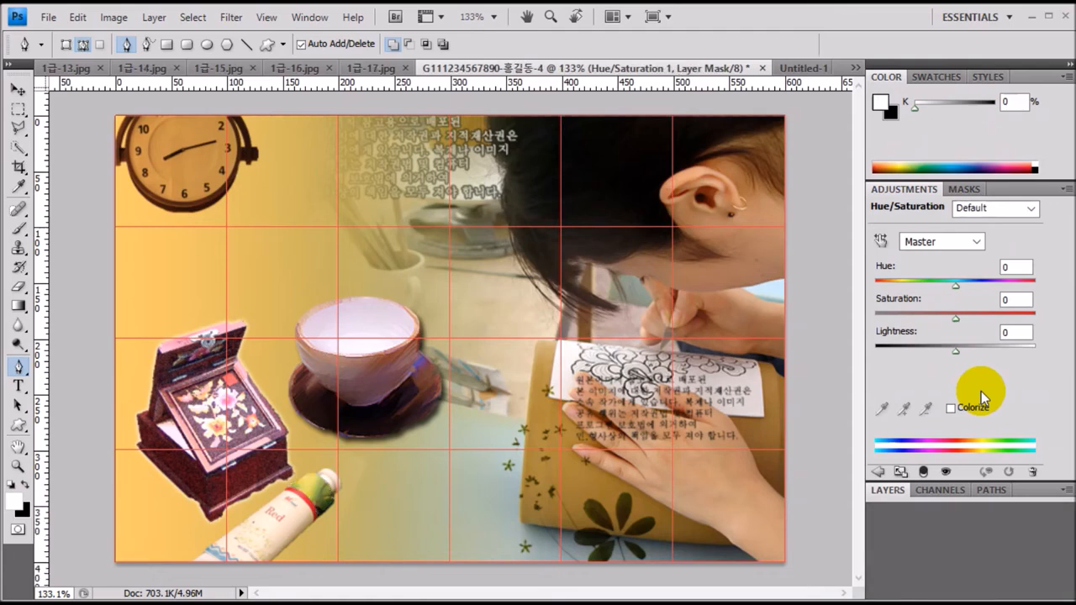
click(951, 408)
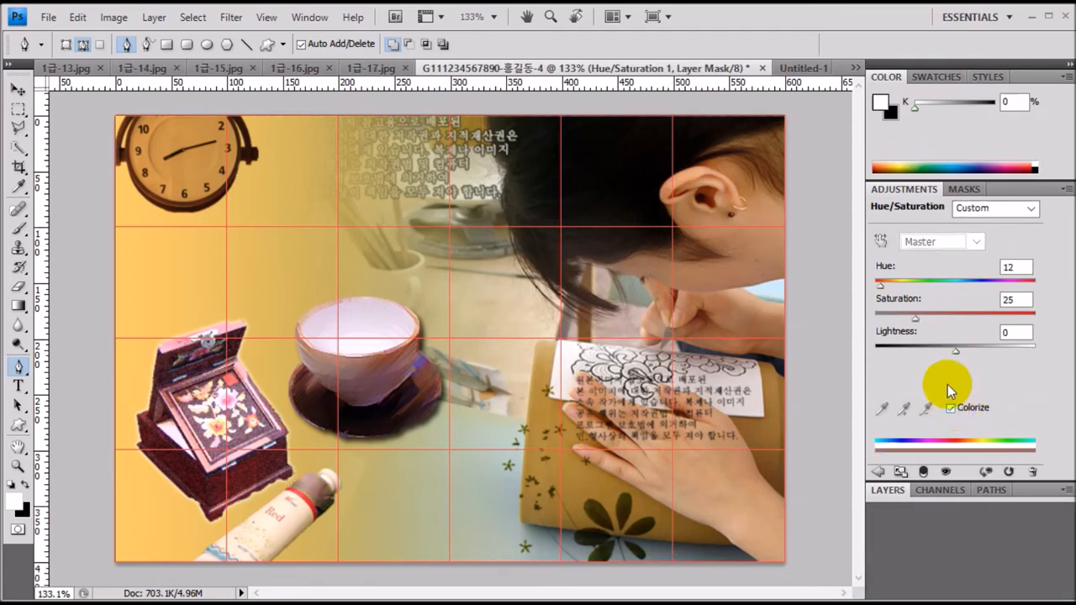
drag(883, 285, 972, 291)
drag(919, 317, 939, 353)
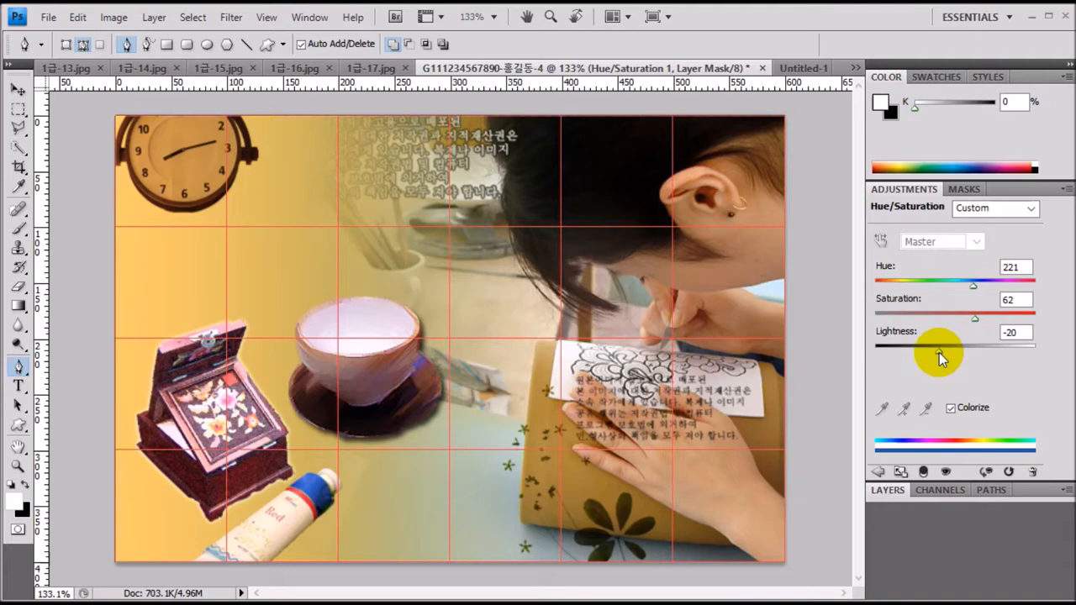
click(975, 285)
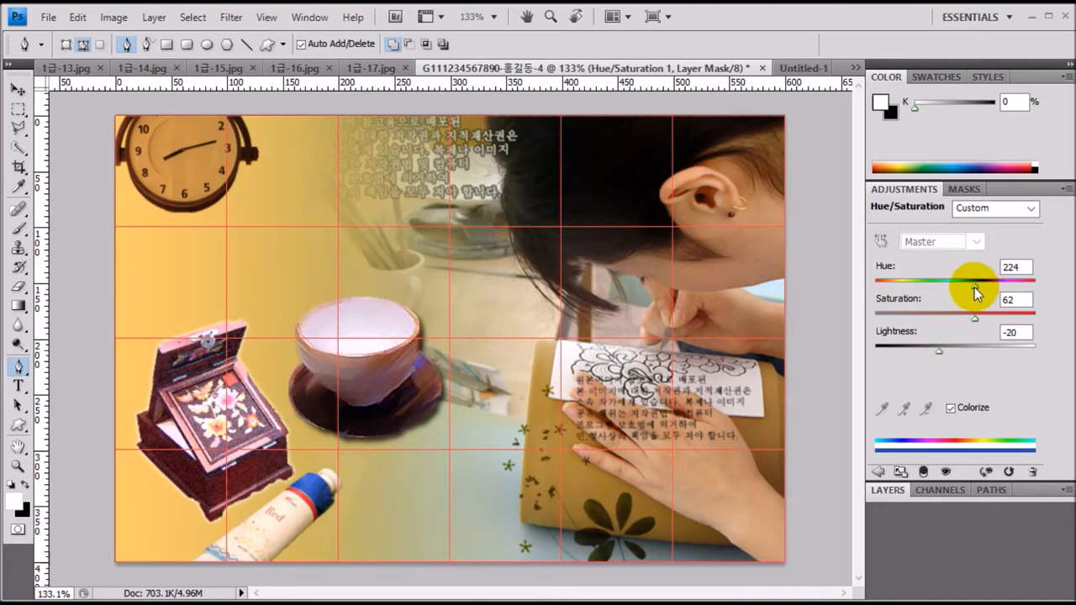
drag(974, 319, 971, 318)
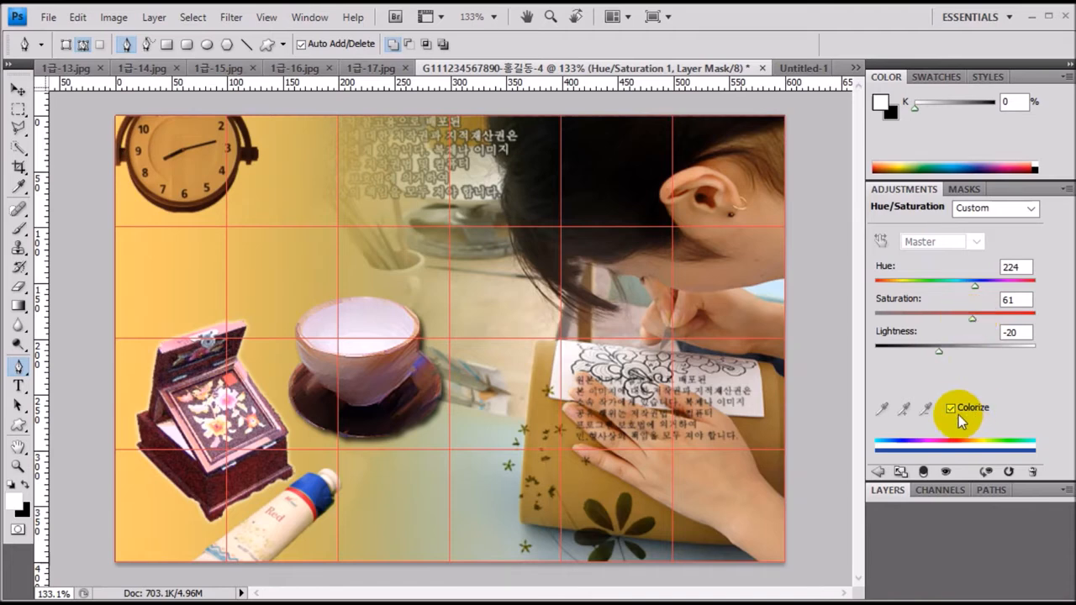
click(895, 492)
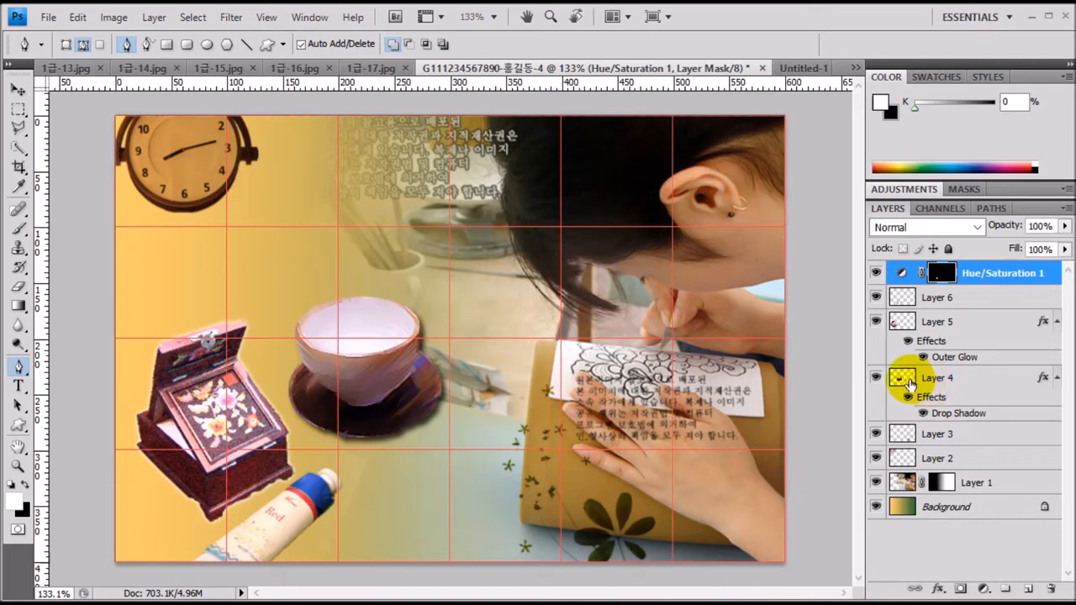
Step: Apply a Drop Shadow layer style with its default settings to the paint tube on Layer 6
key(ctrl+minus)
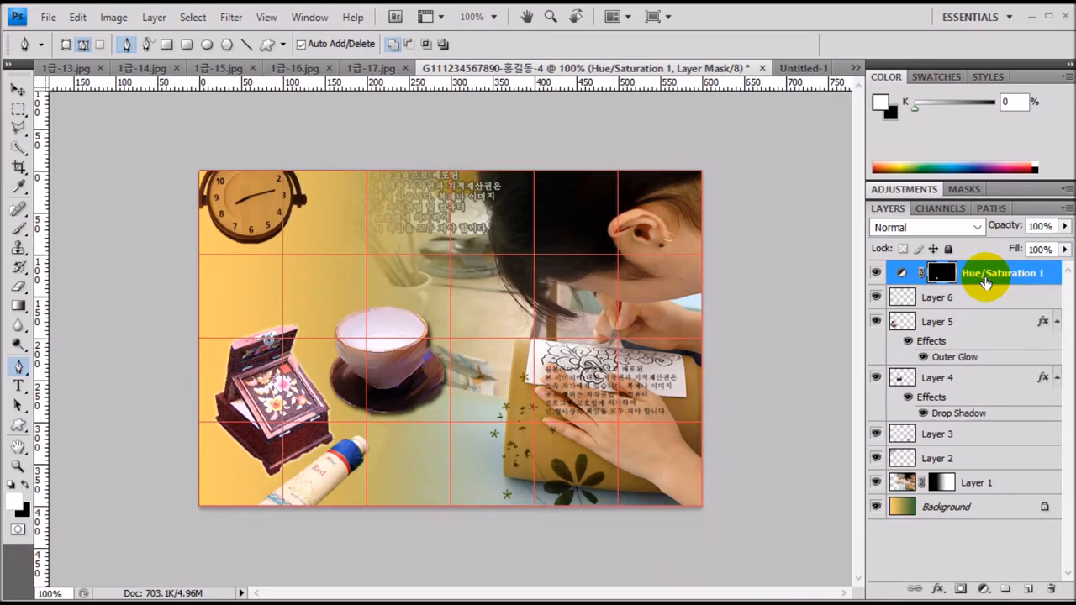
click(991, 298)
double_click(991, 297)
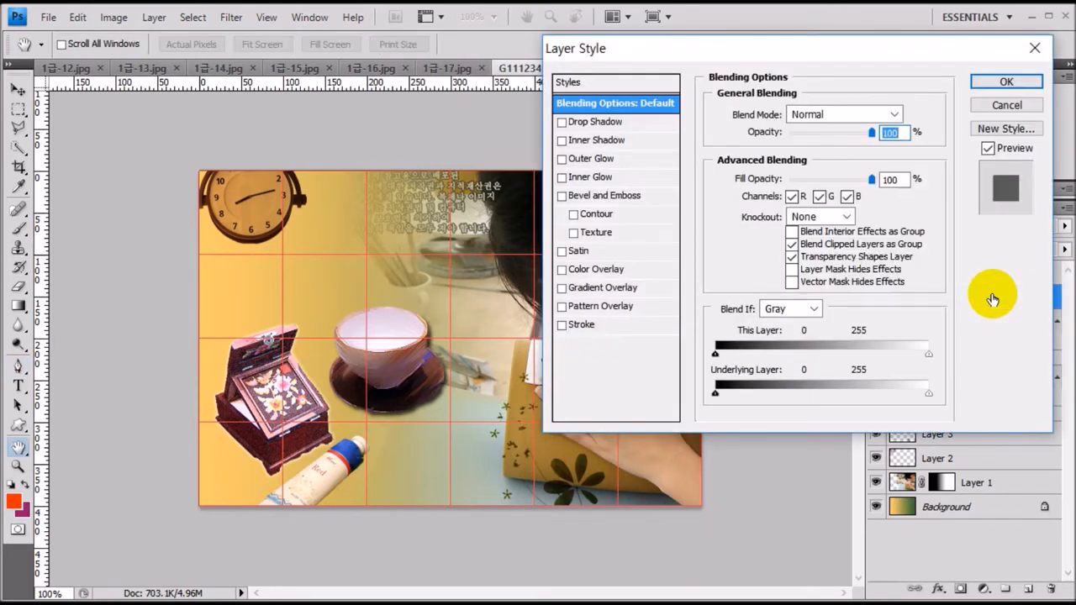
click(605, 123)
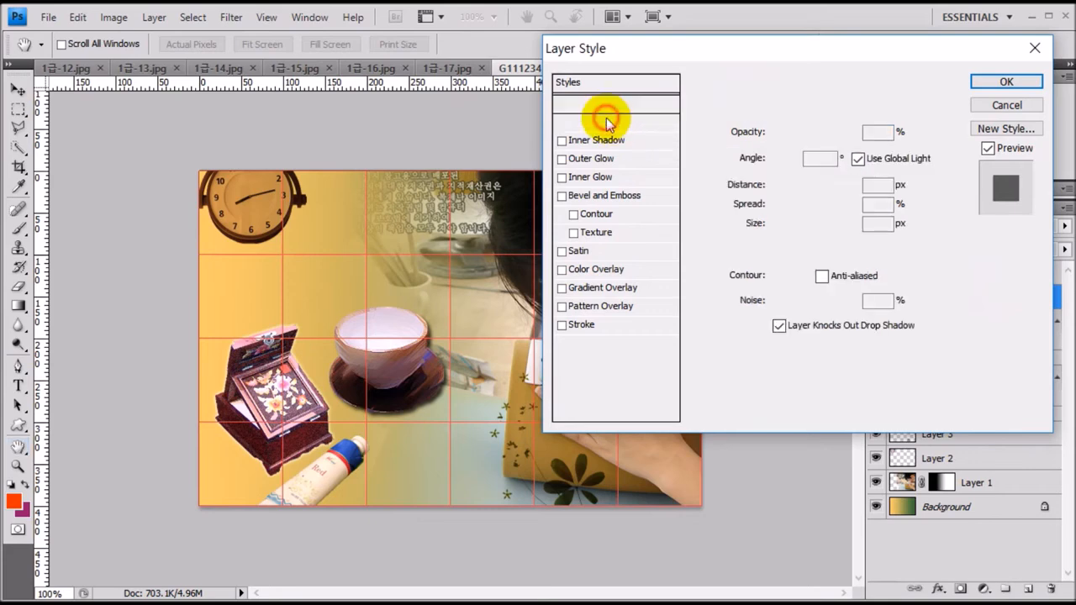
click(993, 81)
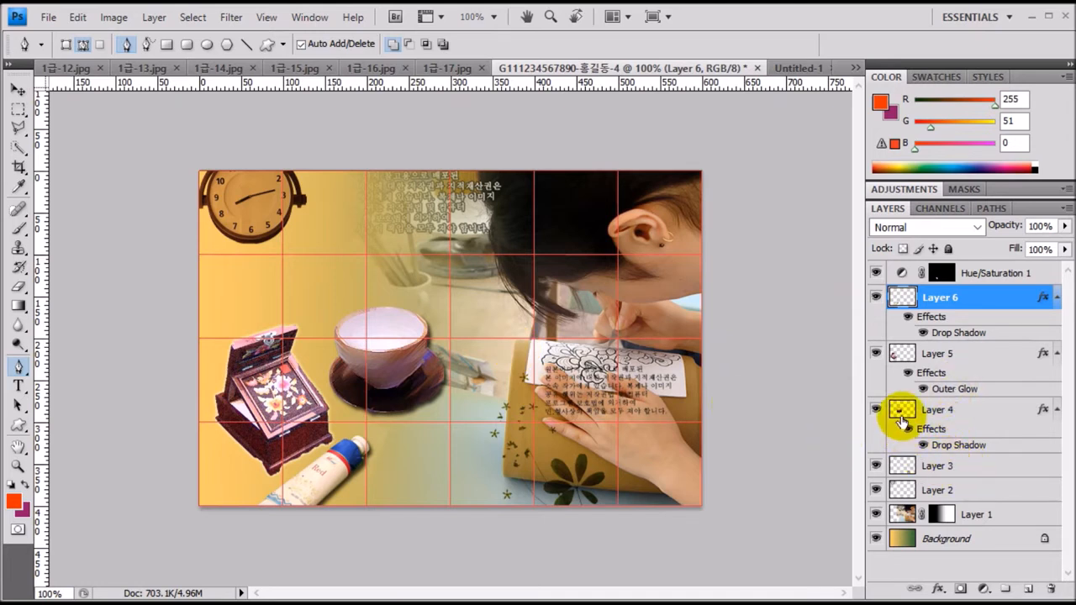
Step: Select Layer 3 and set the Pen tool to draw a new shape layer above it
click(950, 411)
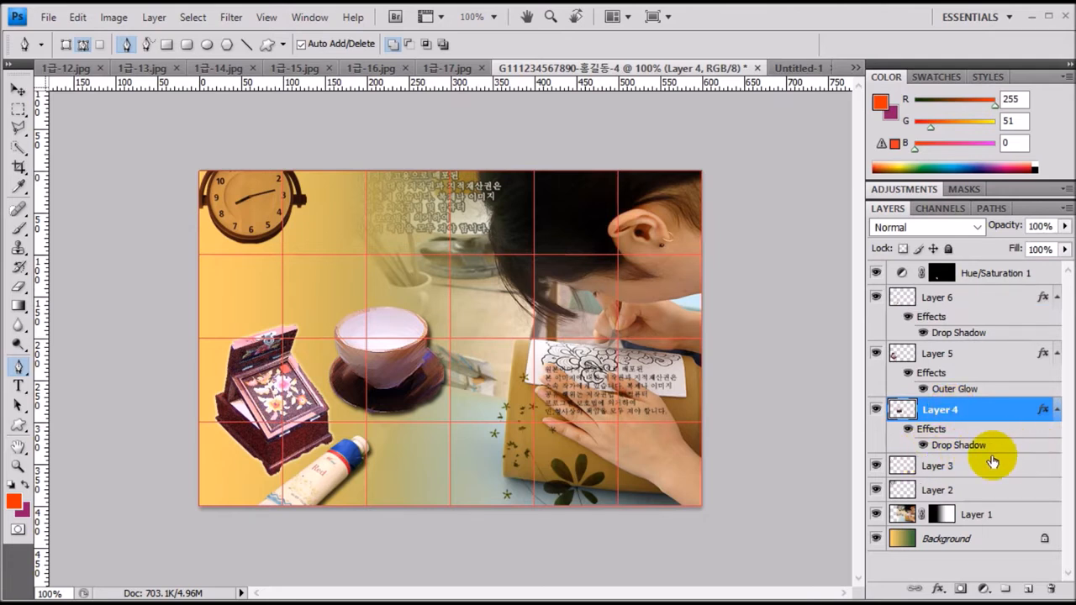
click(950, 471)
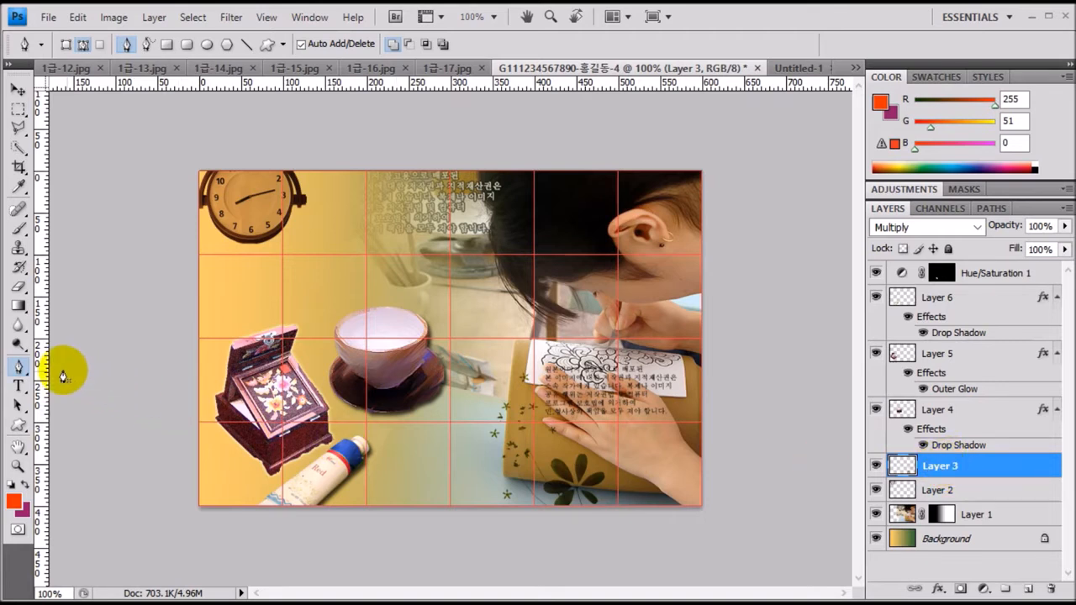
click(17, 364)
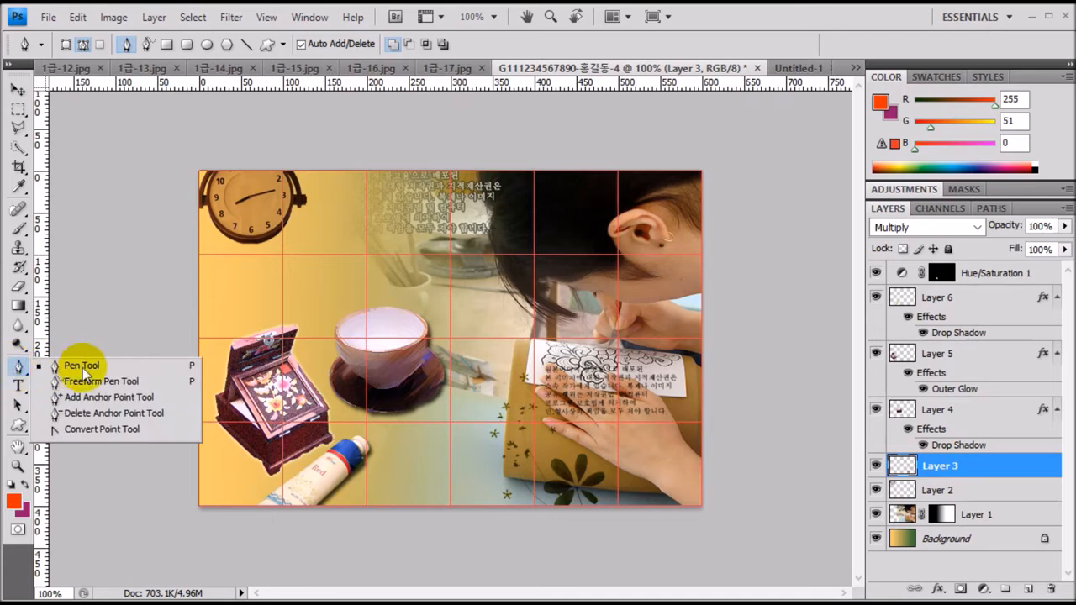
click(82, 365)
click(67, 45)
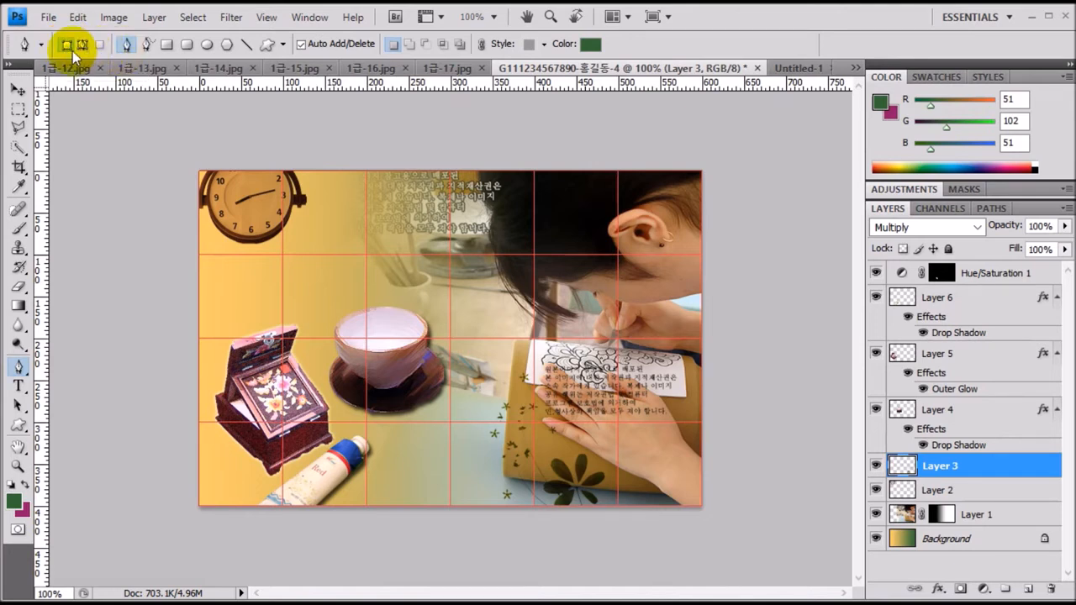
click(65, 49)
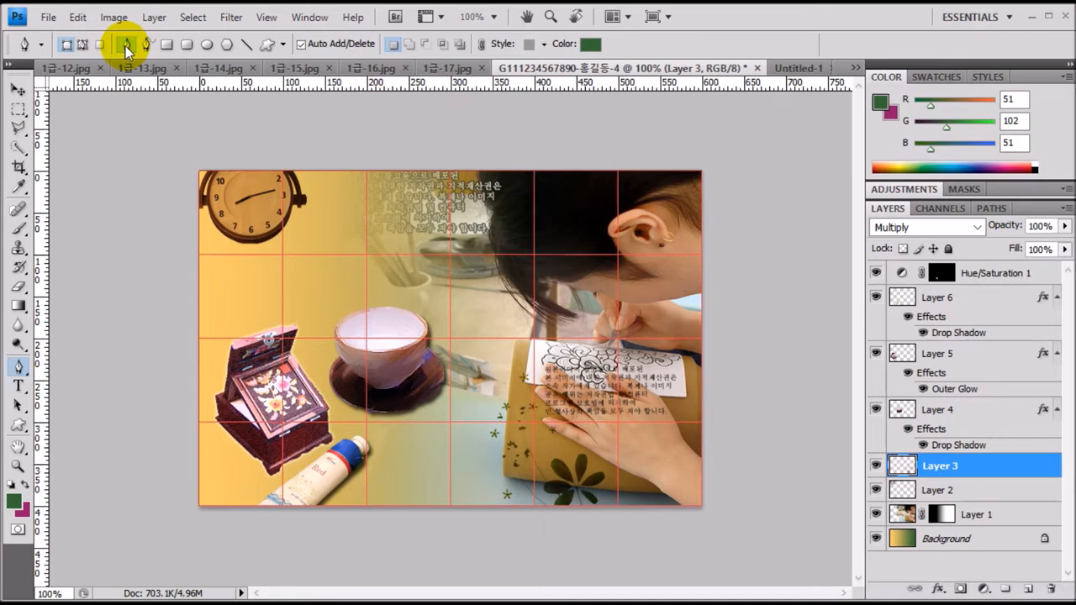
click(391, 44)
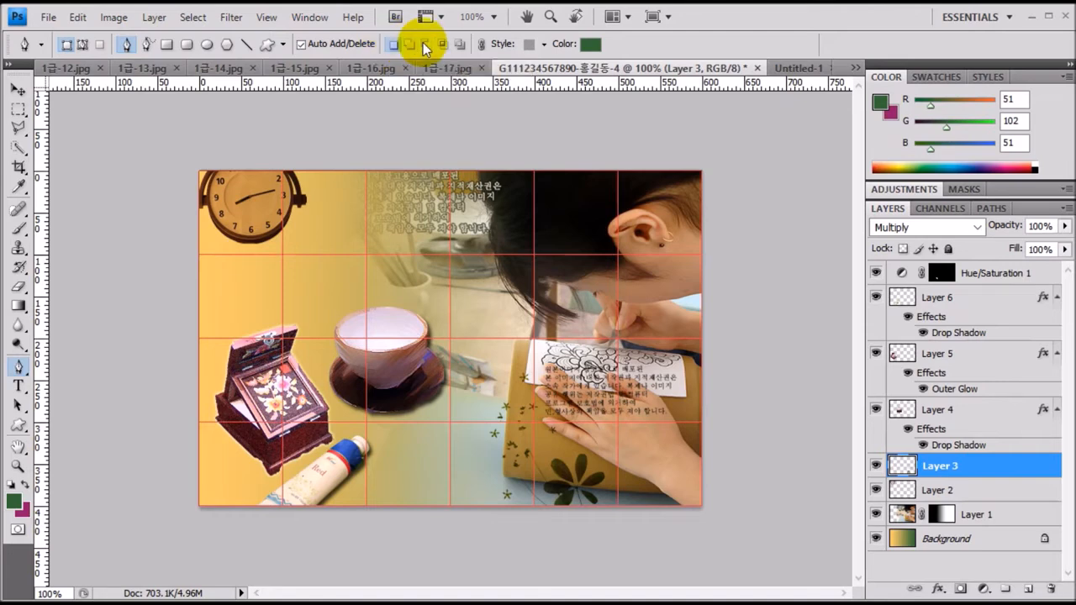
Step: Set the shape's fill color to #669900
click(589, 44)
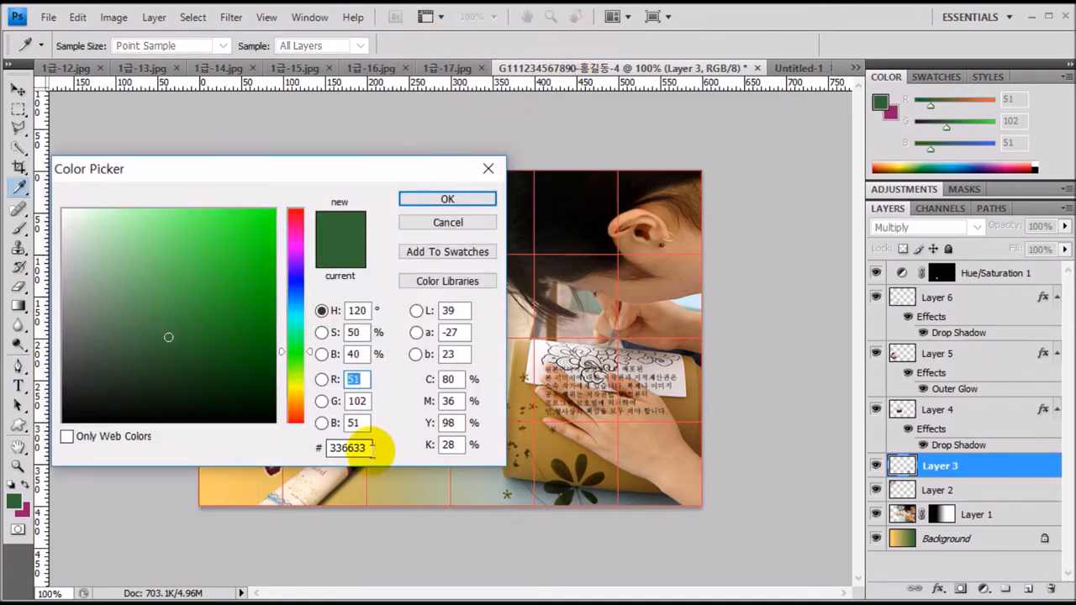
drag(378, 447, 288, 448)
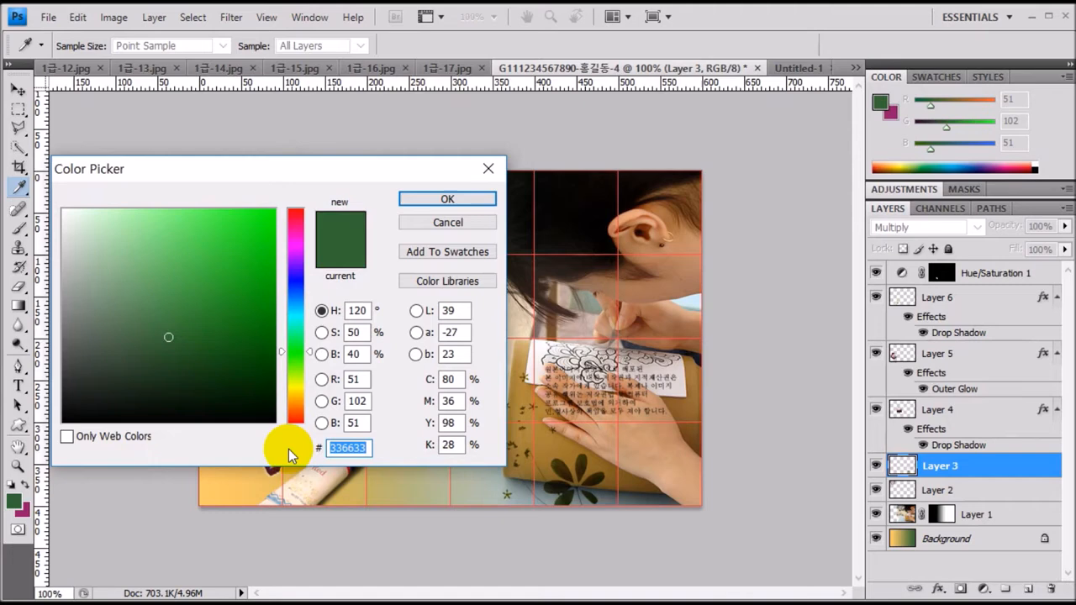
text(66990)
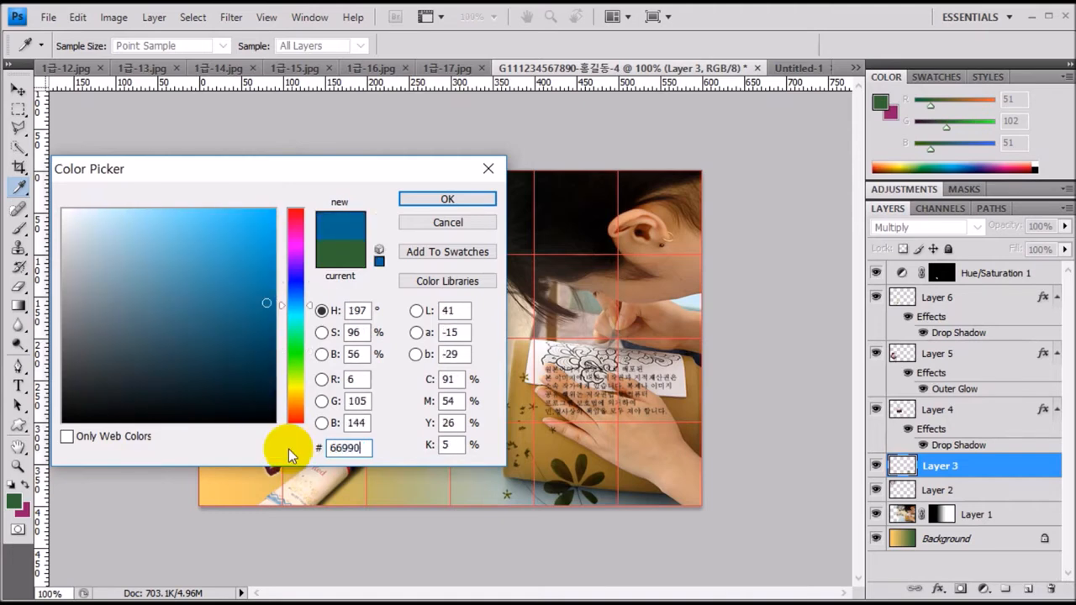
text(0)
key(Return)
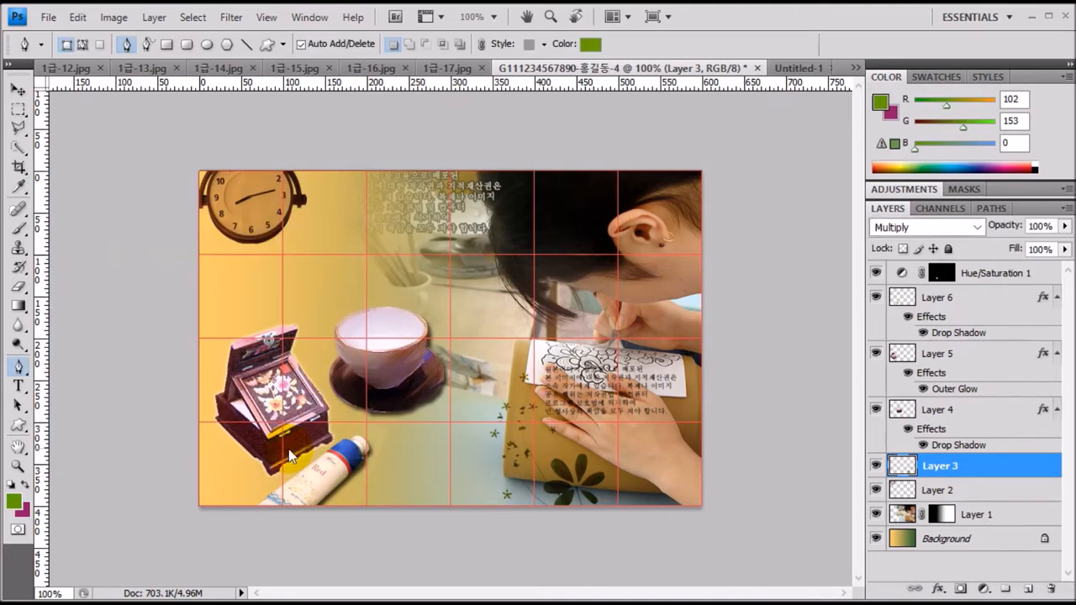
Step: Draw the upper edge of a wavy ribbon shape, curving from the canvas's left edge through its middle up to the right edge
click(200, 298)
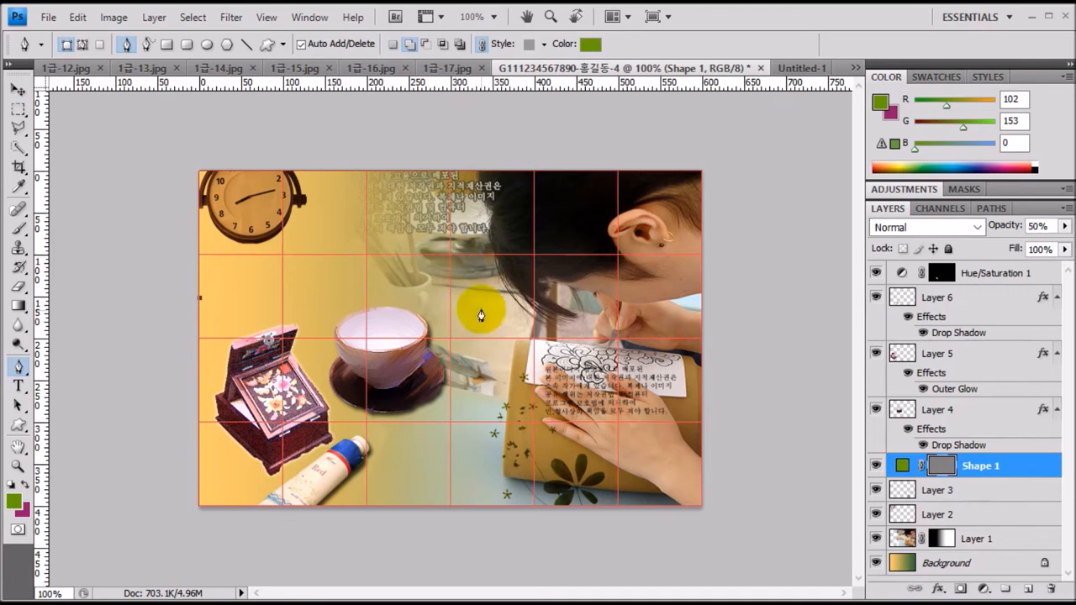
drag(449, 252, 591, 144)
click(451, 250)
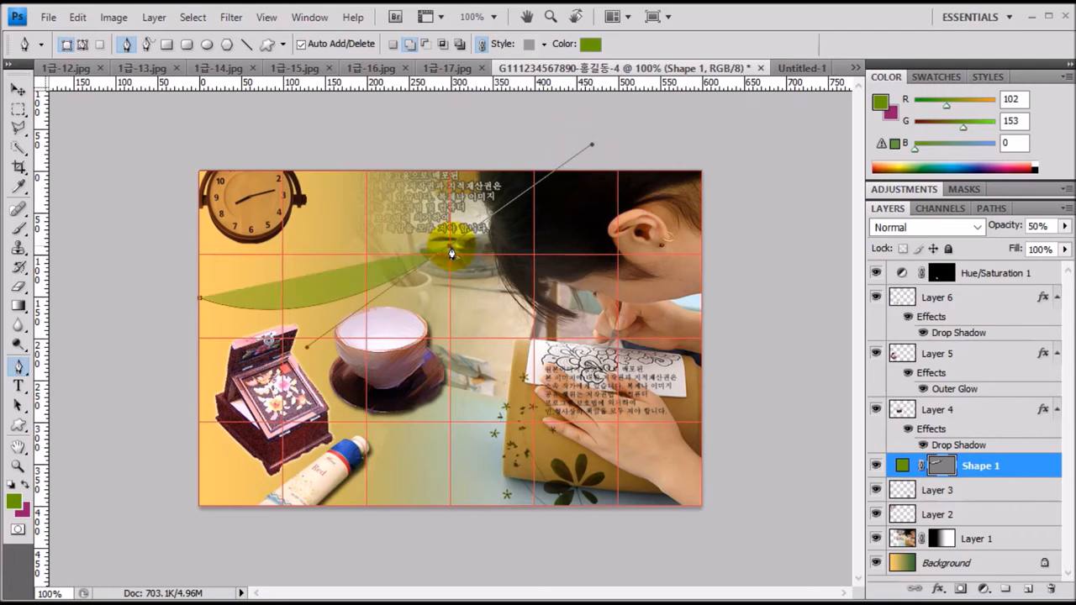
alt+click(452, 250)
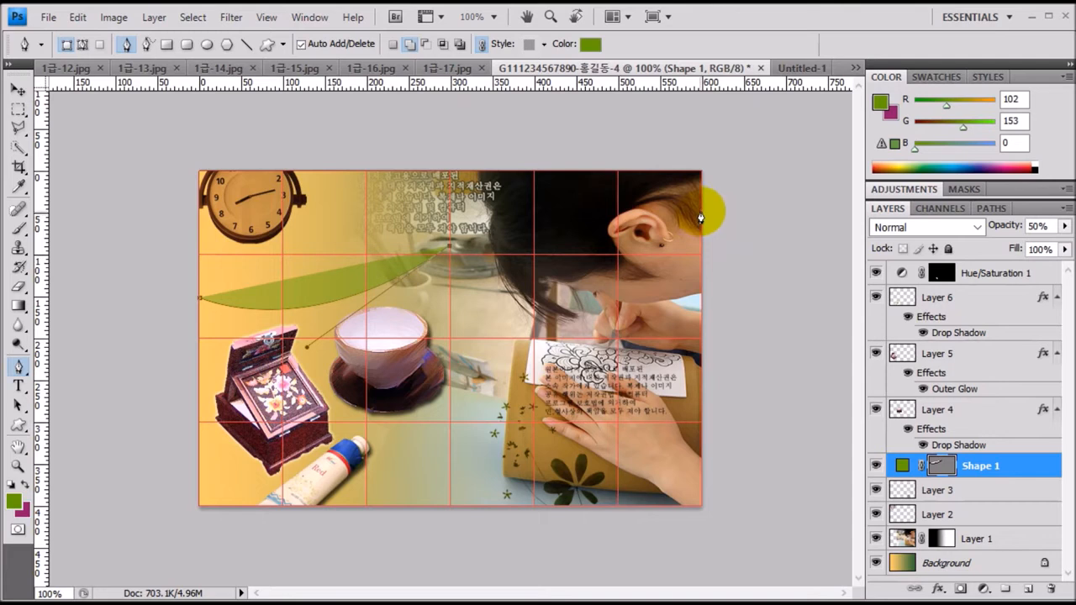
drag(700, 207, 815, 250)
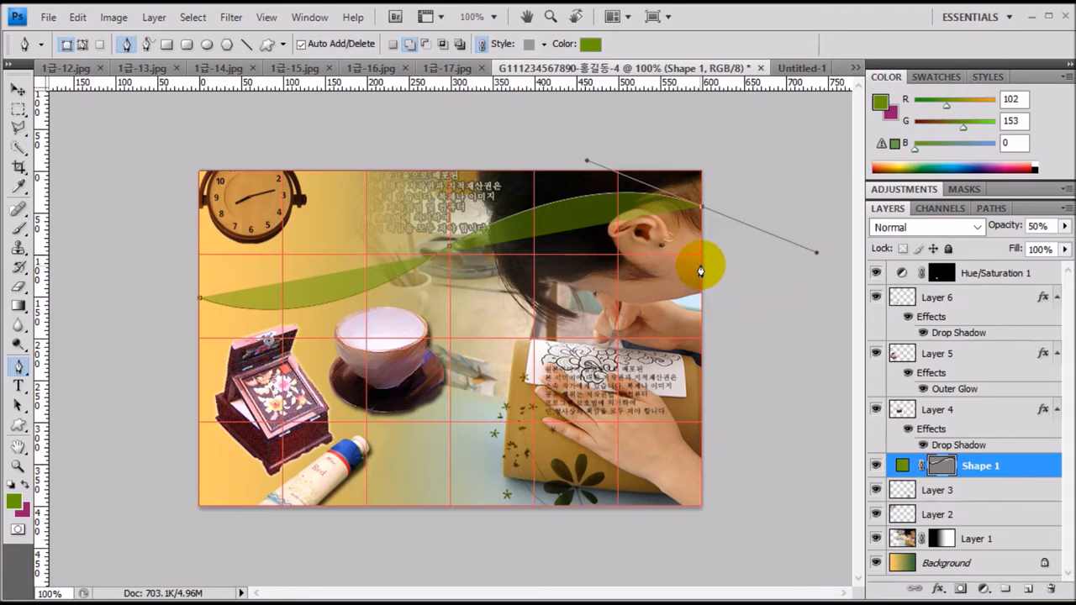
Step: Draw the ribbon's lower curved edge back from the canvas's right edge to its left edge and close the shape at its starting point
drag(700, 269, 452, 279)
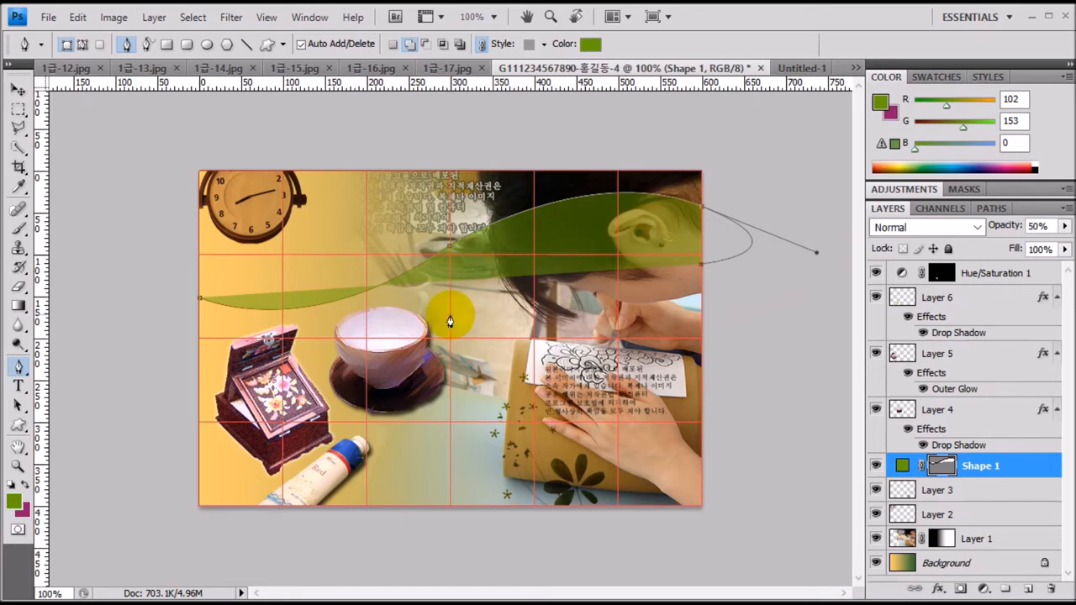
drag(451, 316, 253, 420)
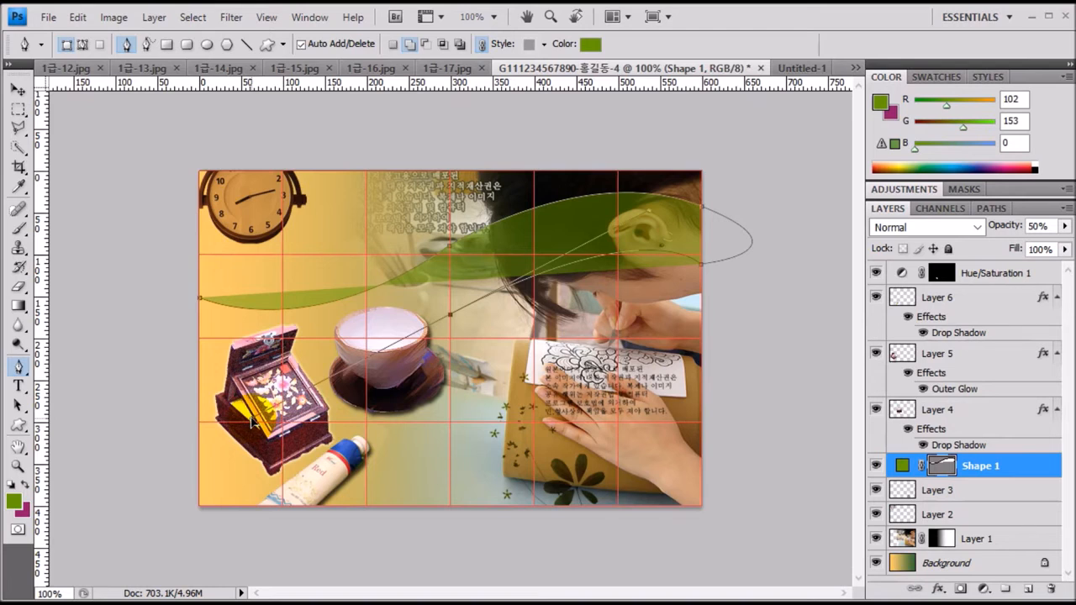
drag(252, 419, 253, 419)
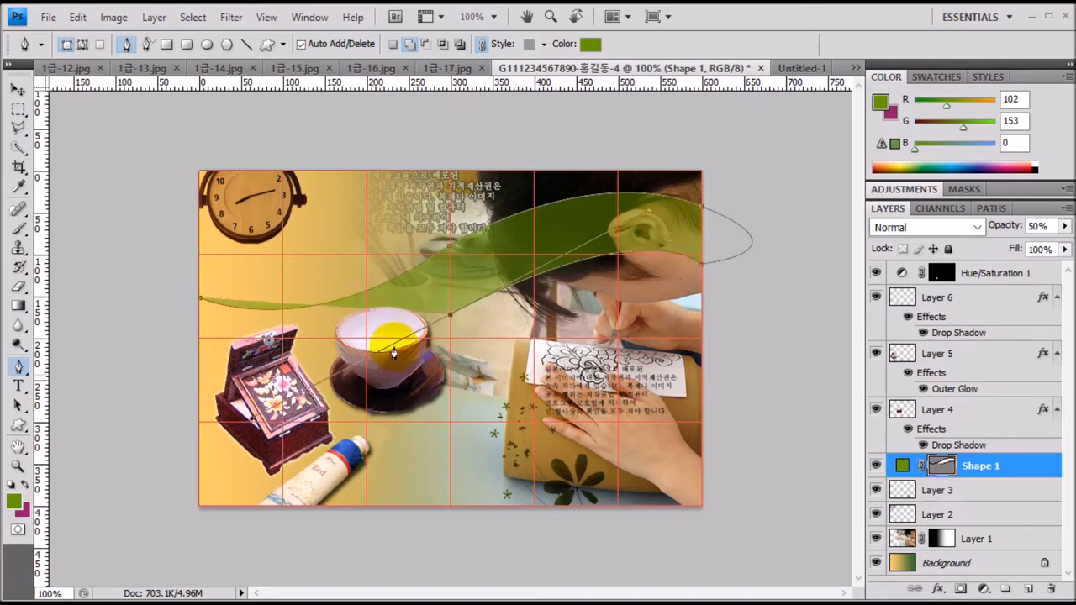
alt+click(447, 320)
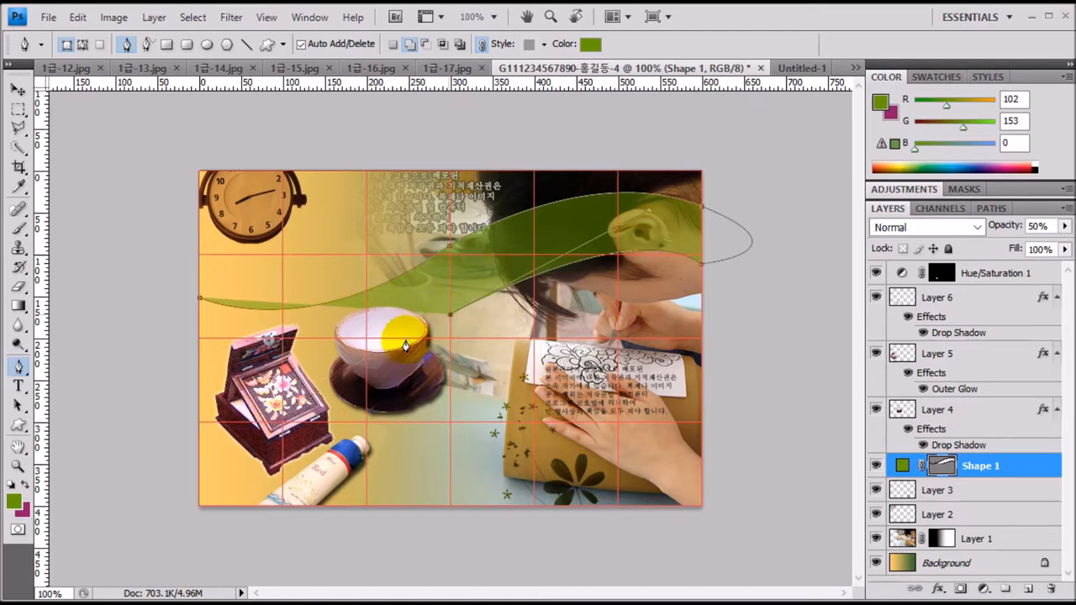
click(198, 368)
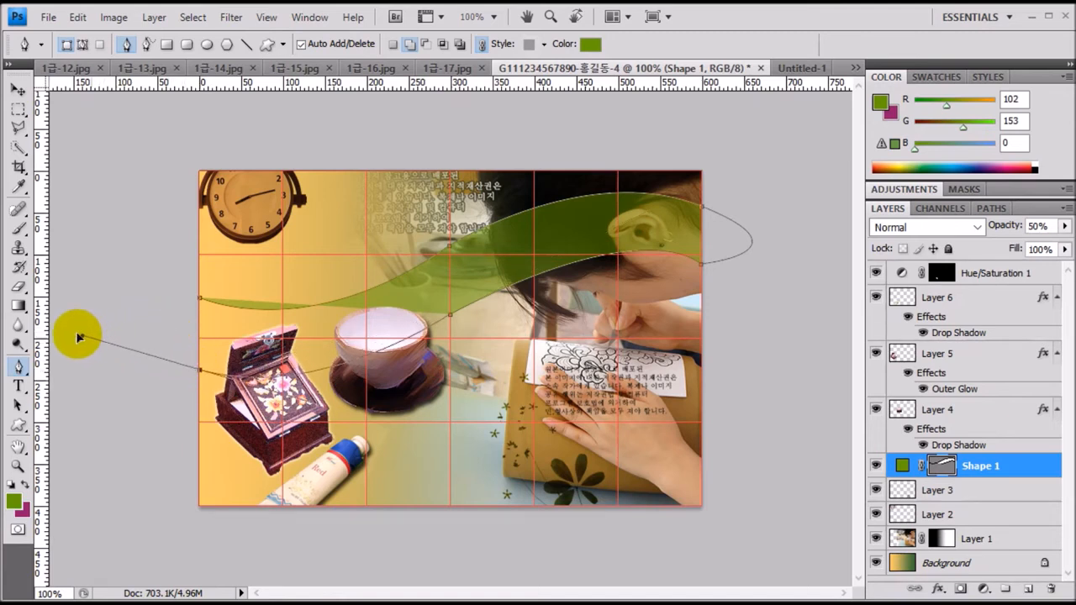
click(50, 336)
drag(61, 341, 85, 348)
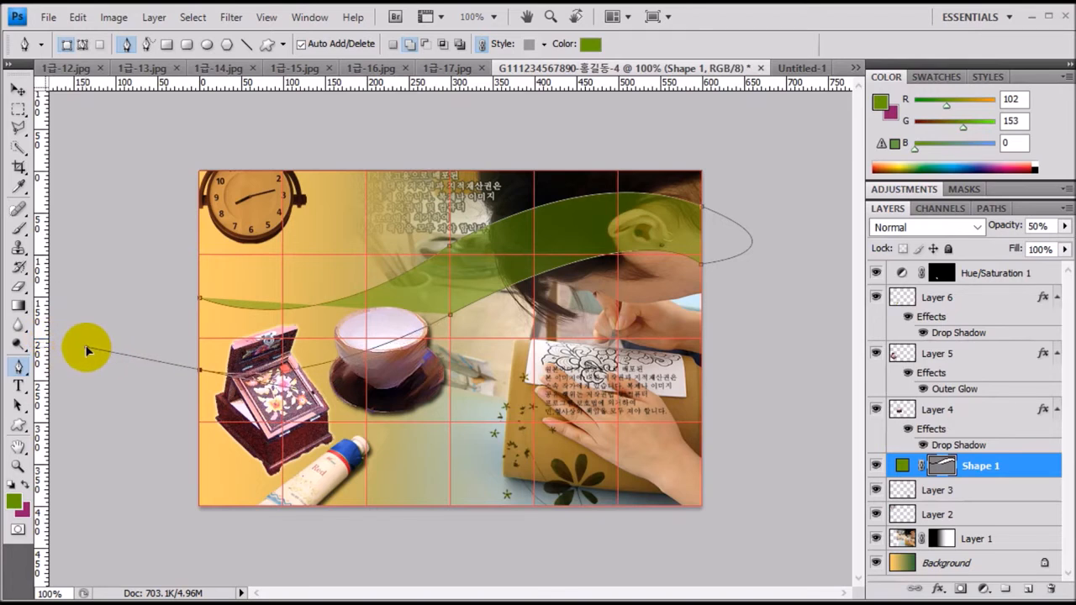
drag(87, 350, 84, 341)
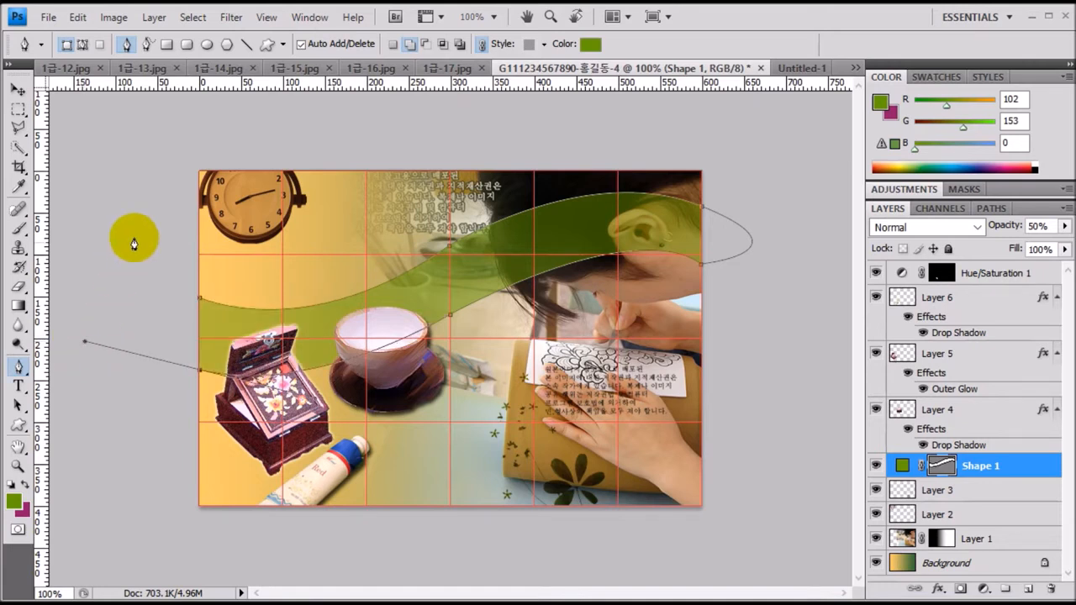
click(199, 301)
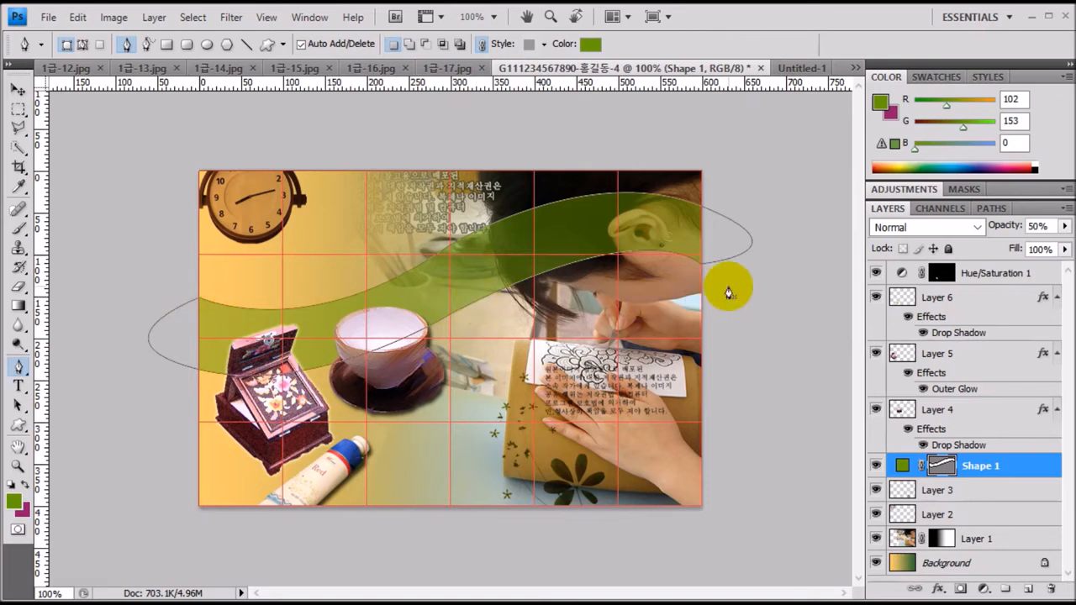
Step: Set the green ribbon shape layer's opacity to 60% and add a Drop Shadow effect to it
click(1039, 226)
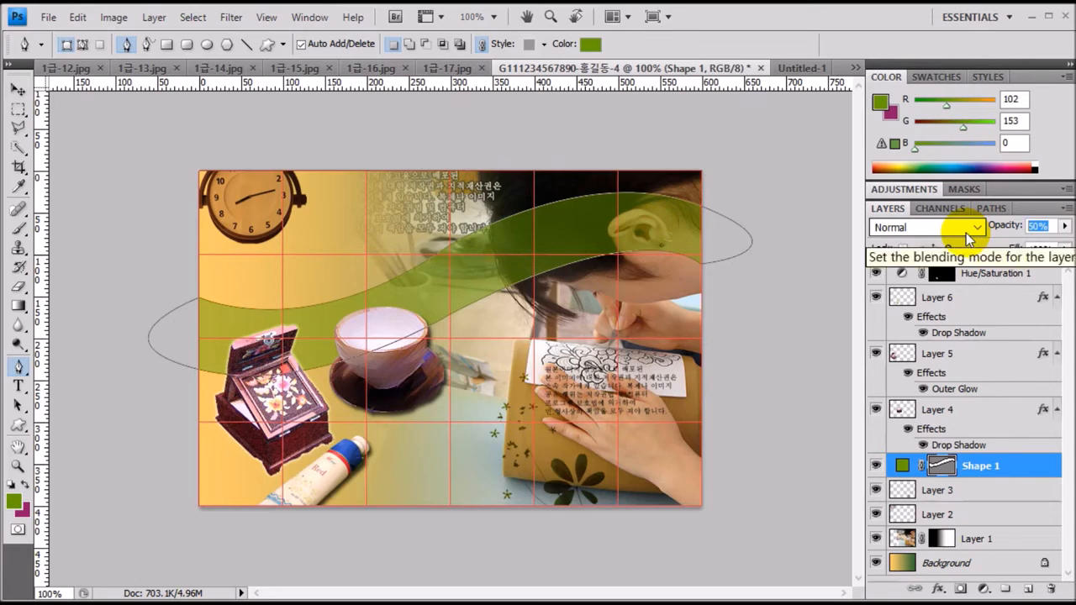
text(60)
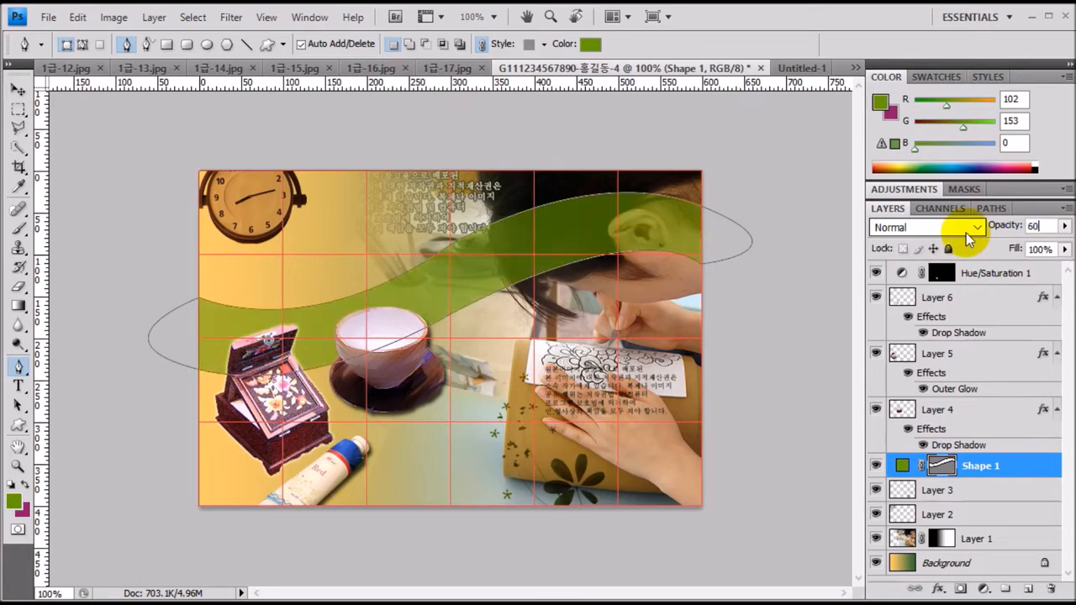
click(1031, 472)
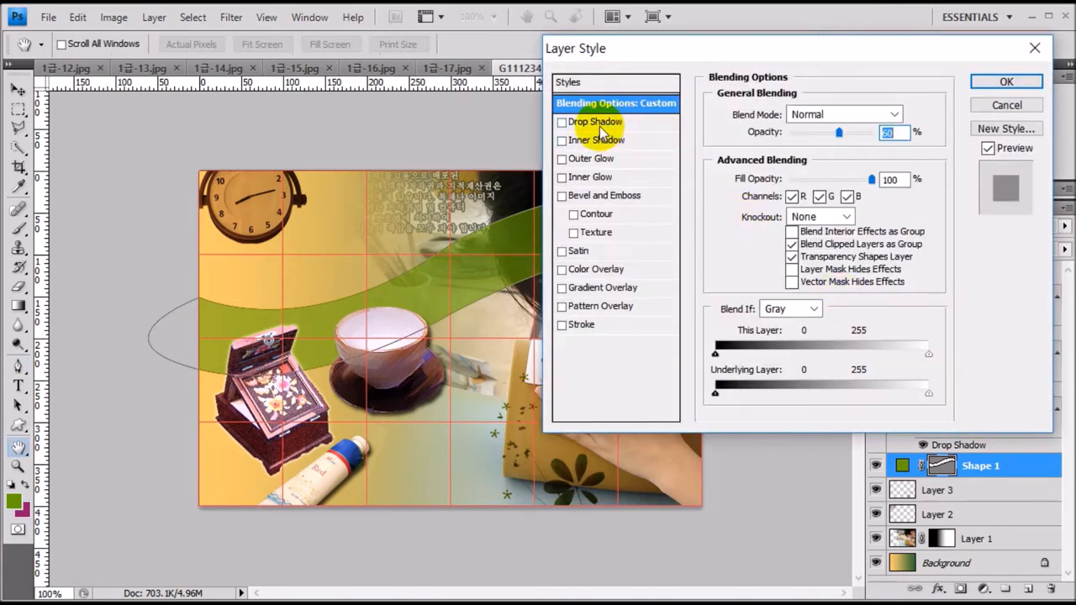
click(598, 125)
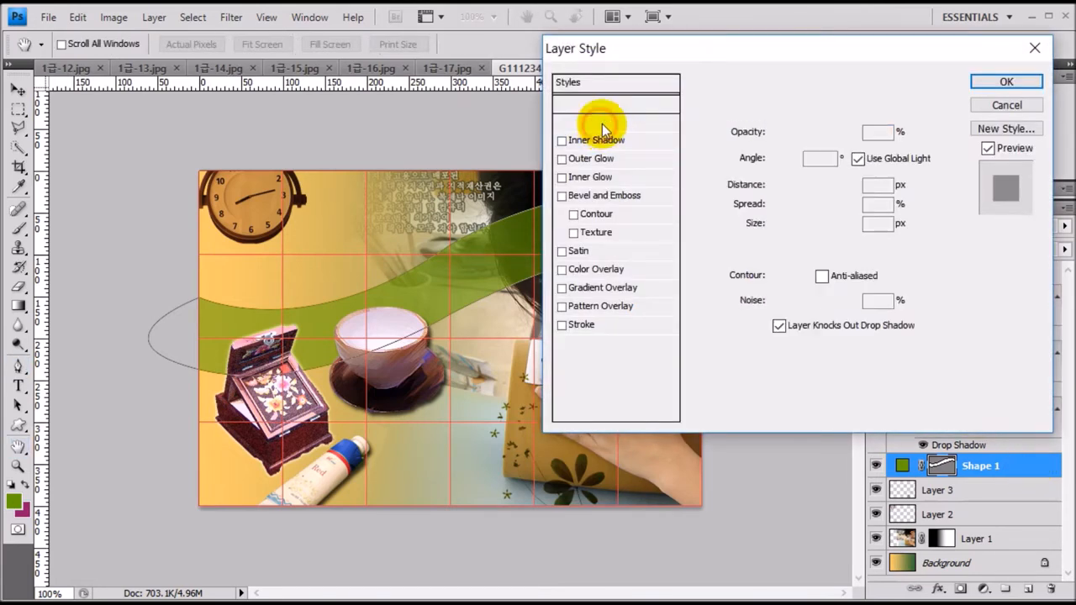
click(1007, 81)
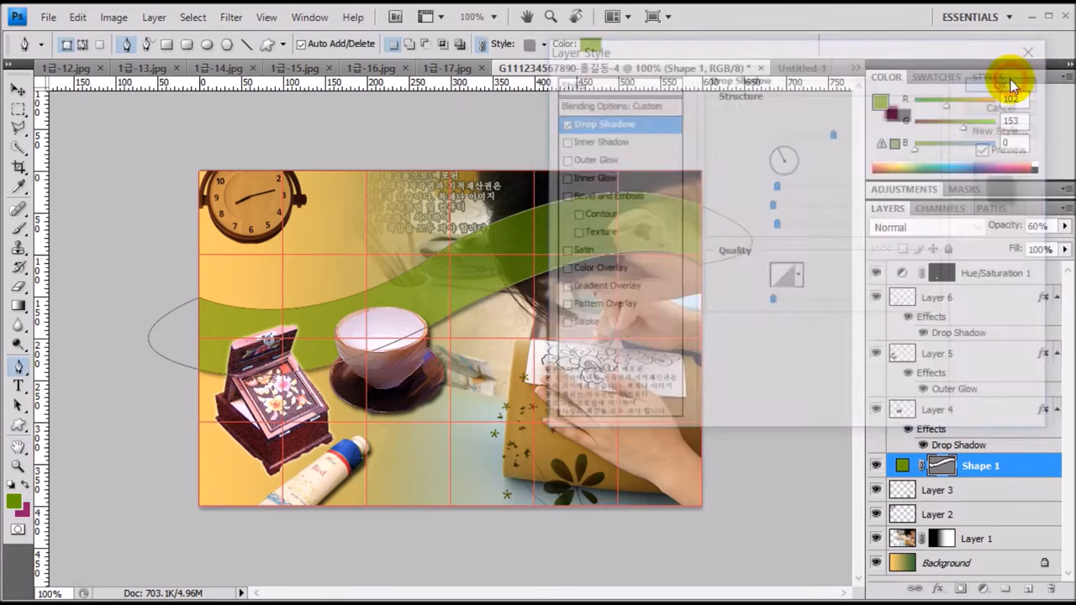
Step: Draw the upper edge of a second wavy ribbon as a new shape just below the green one, from the canvas's left edge to its right edge
click(199, 382)
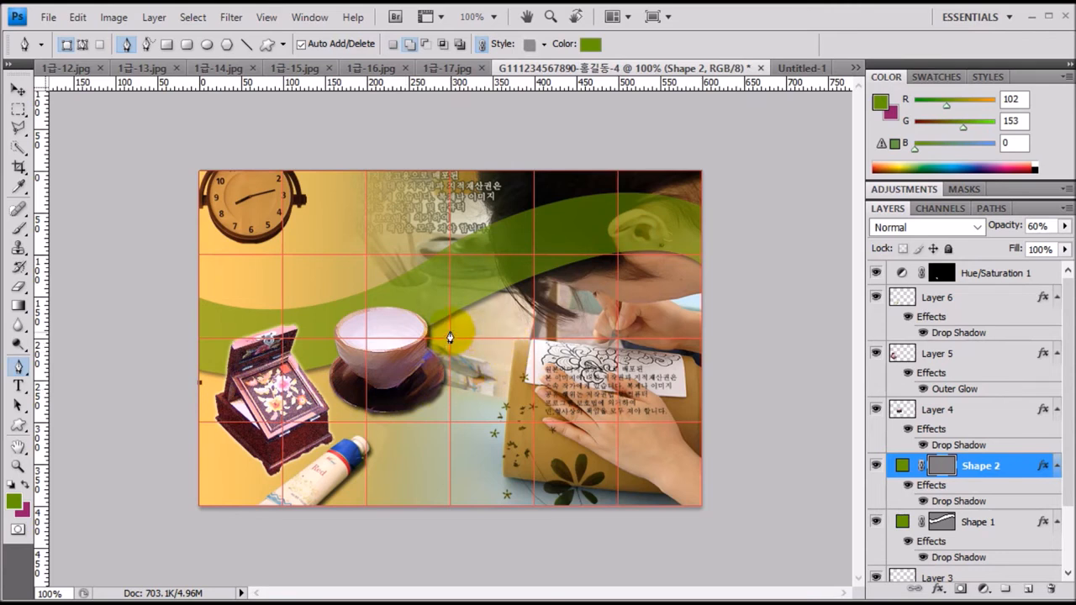
drag(450, 331, 585, 256)
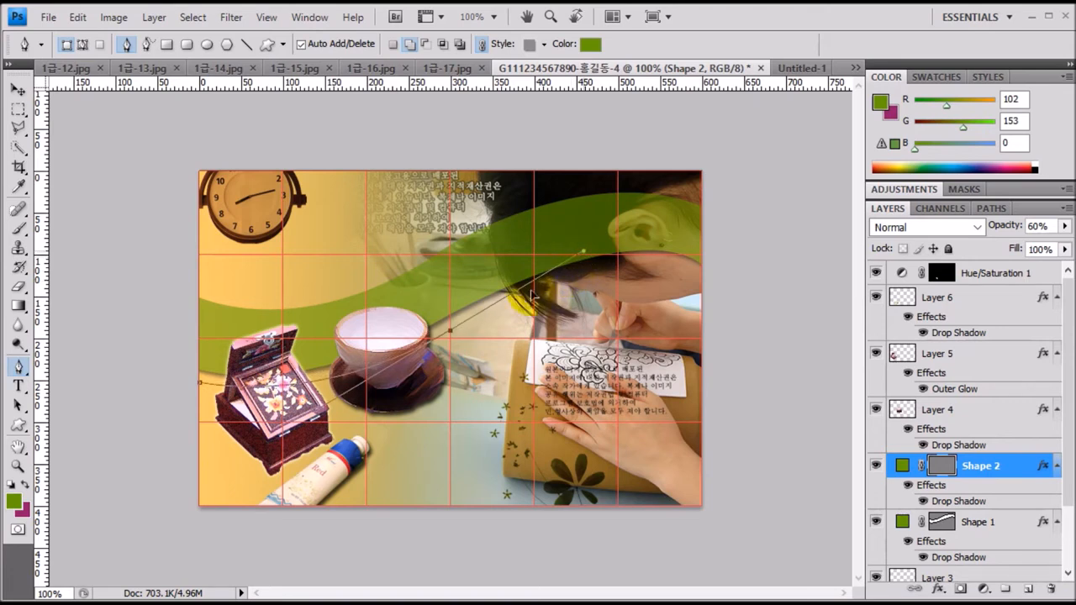
alt+click(451, 332)
alt+click(451, 332)
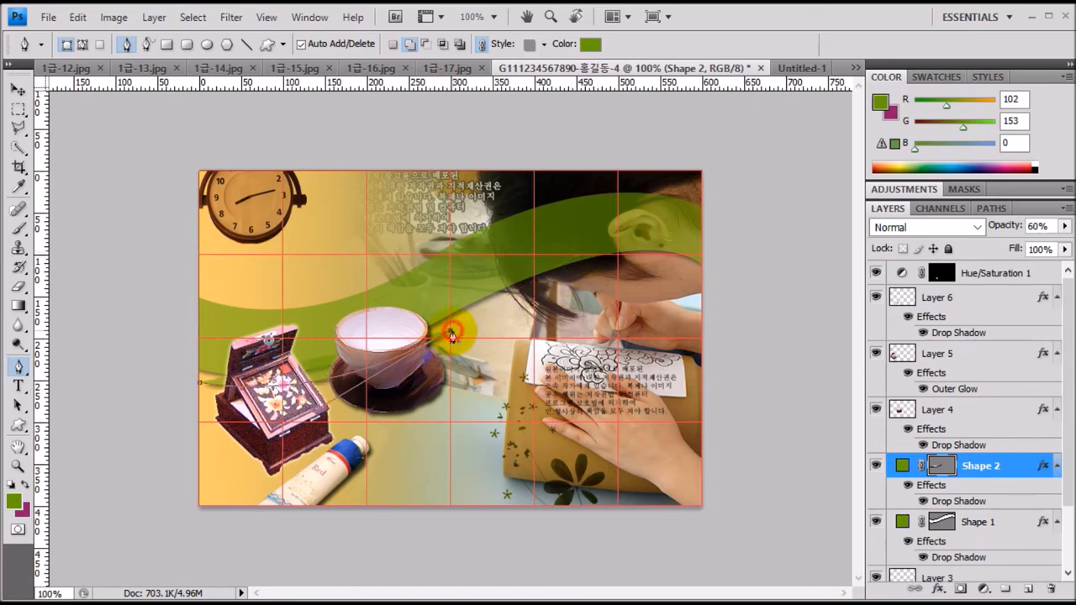
drag(701, 274, 774, 331)
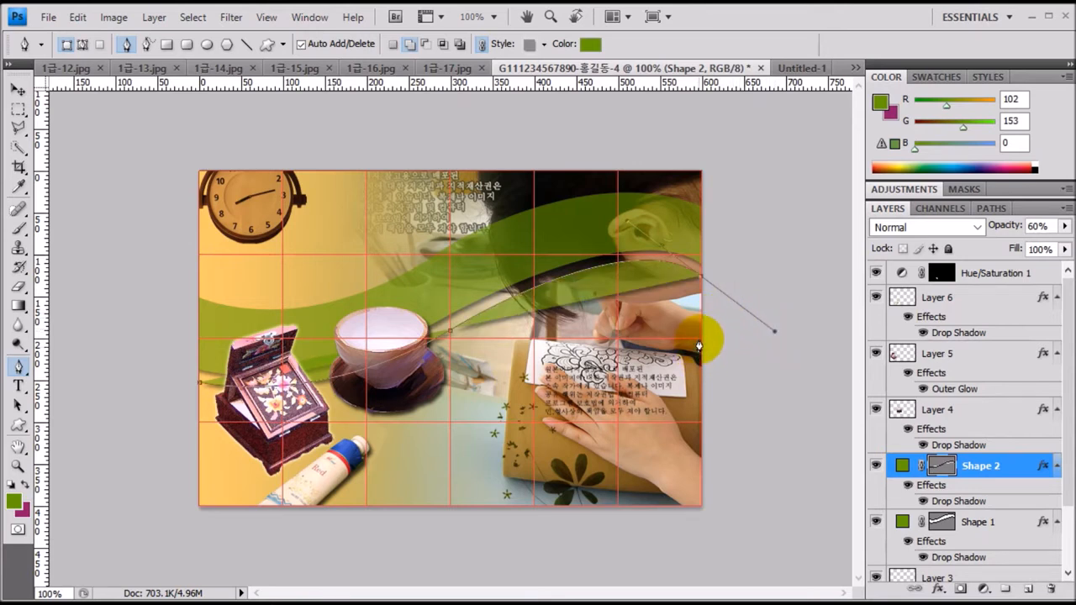
Step: Draw the second ribbon's lower curved edge back through the canvas's middle to its left edge and close the shape at its starting point
drag(701, 345, 438, 361)
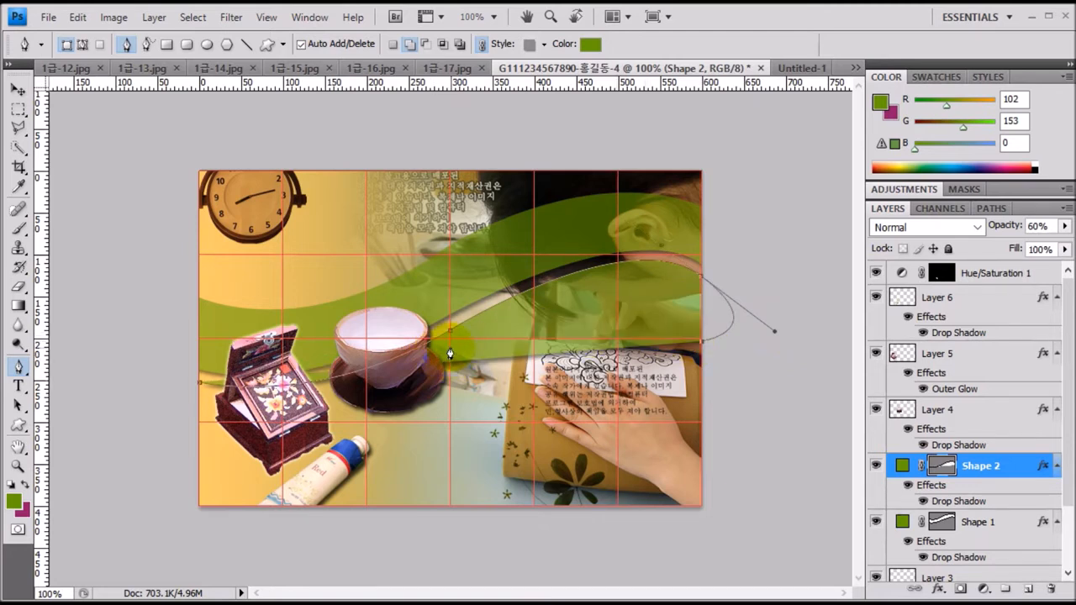
click(450, 348)
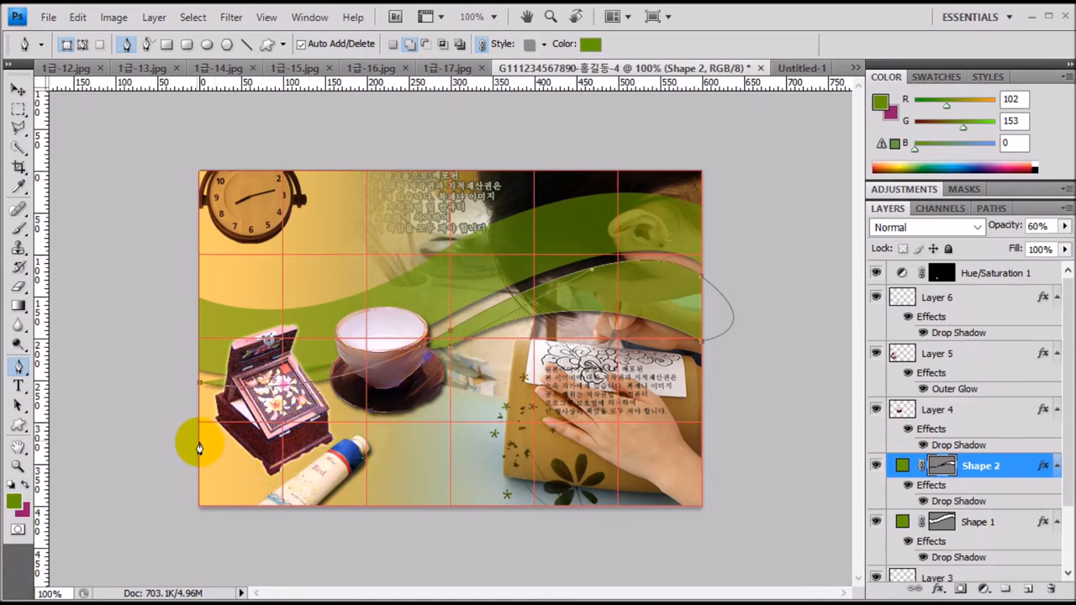
drag(196, 444, 97, 429)
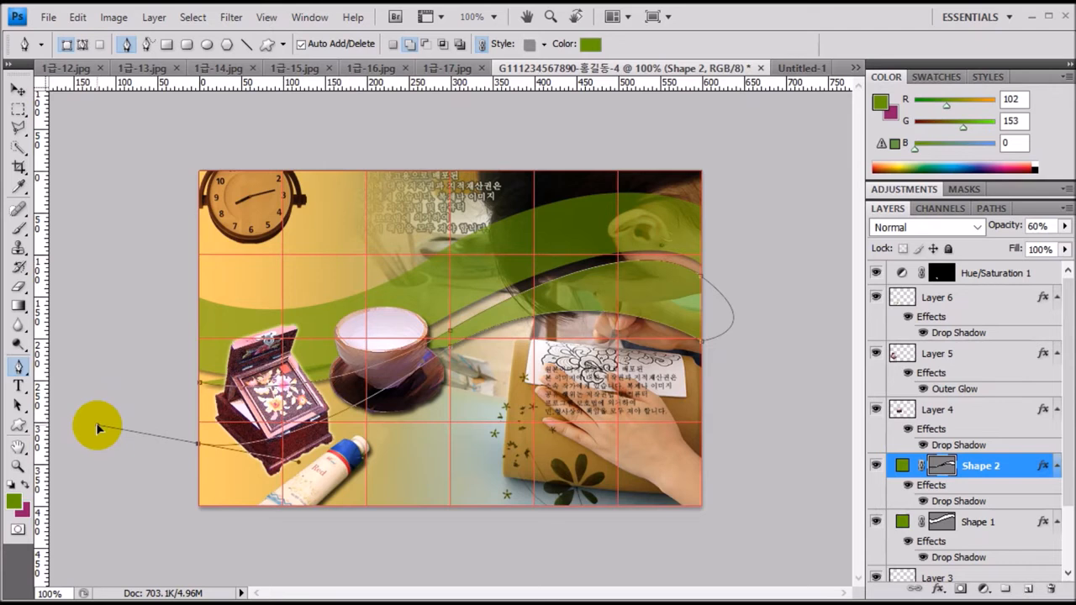
drag(97, 428, 98, 428)
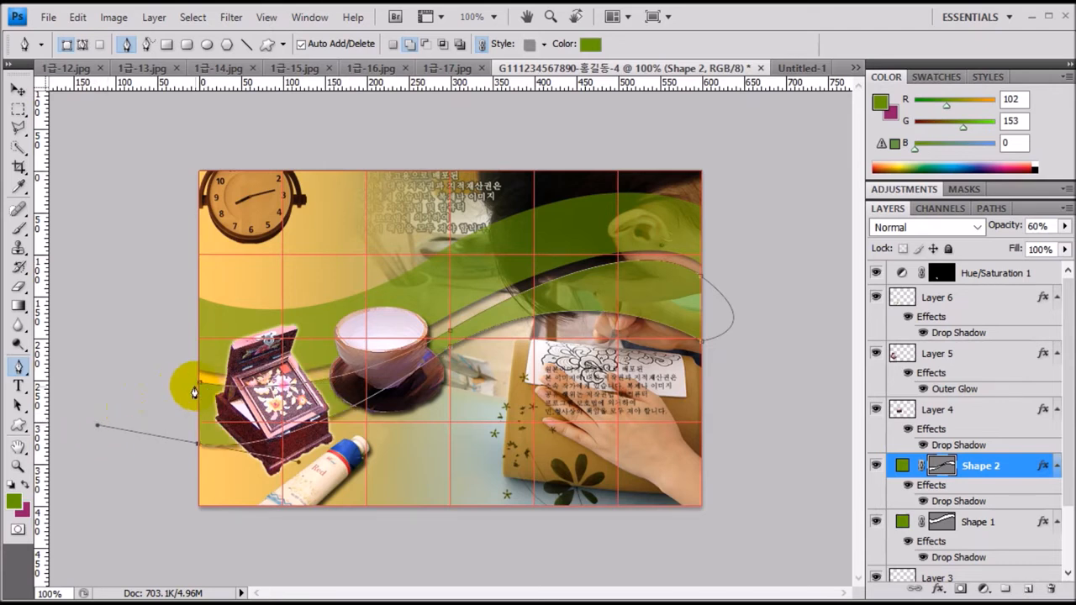
click(197, 391)
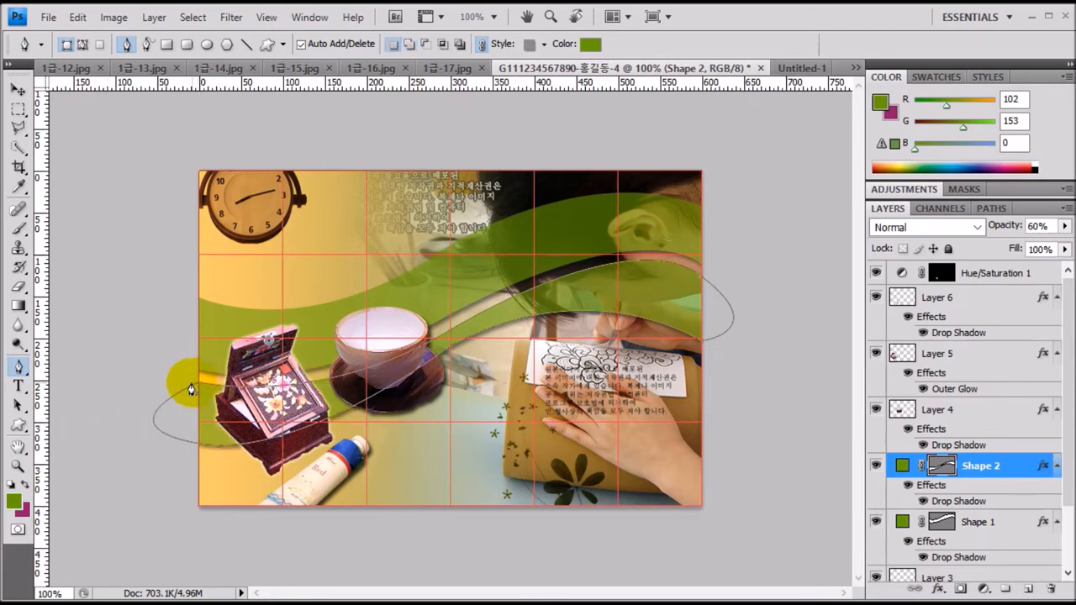
Step: Set the second ribbon shape's fill color to #009999
click(590, 43)
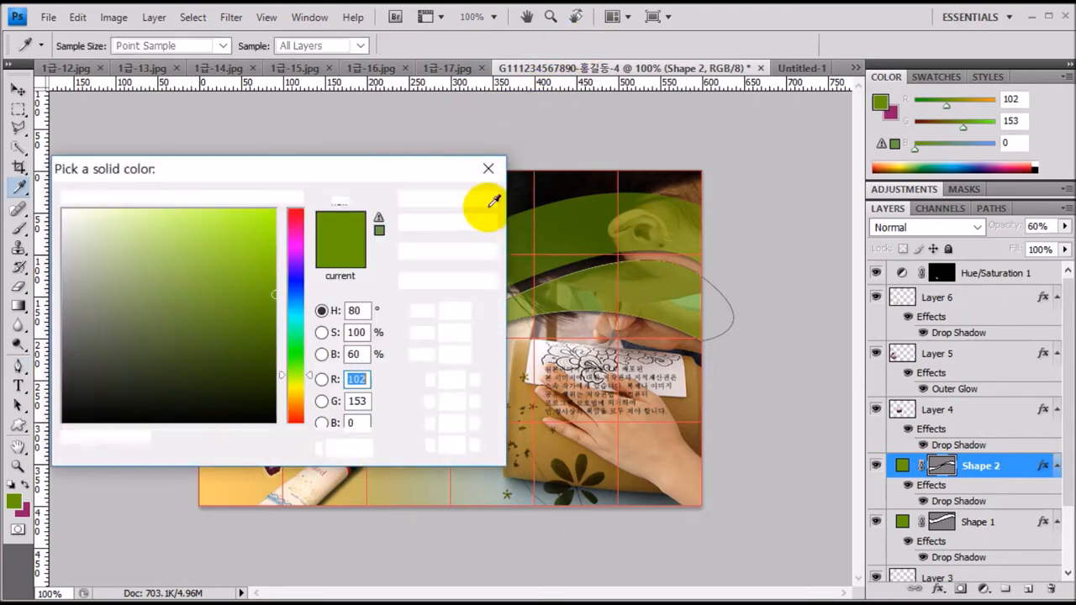
click(354, 446)
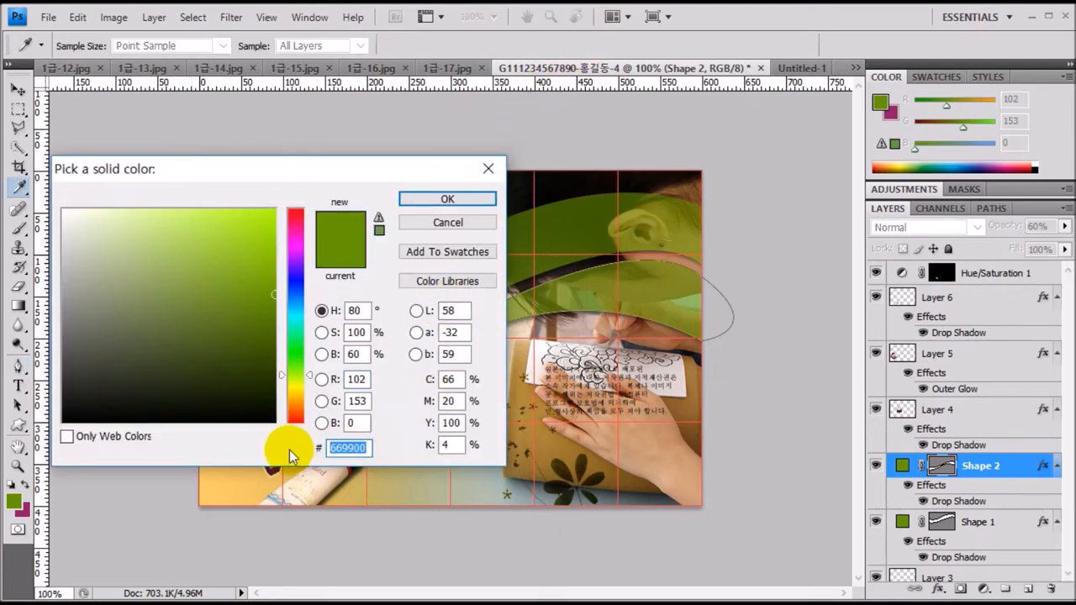
text(009999)
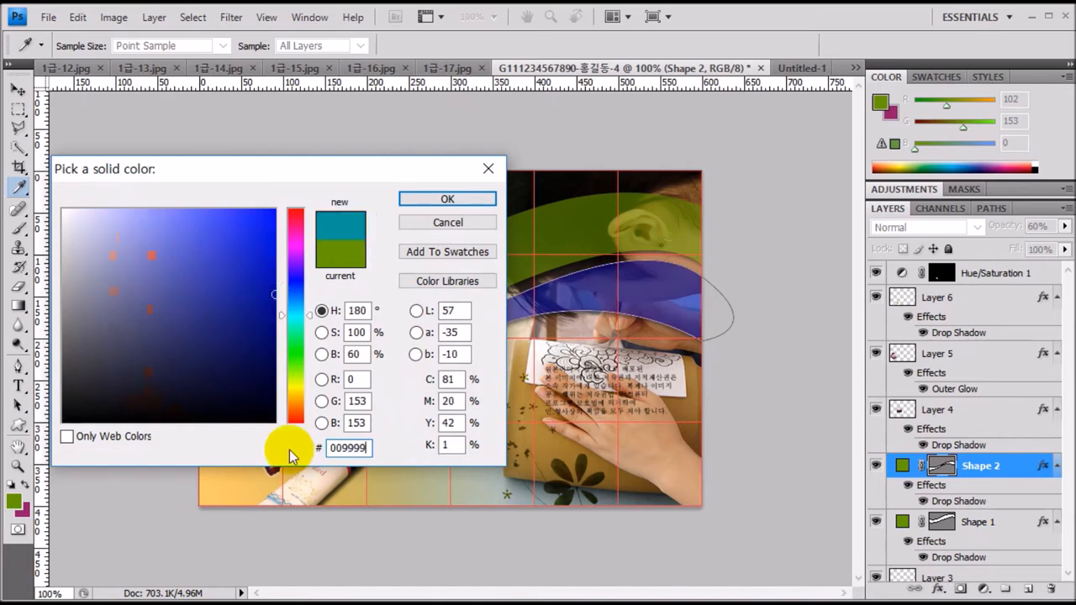
key(Return)
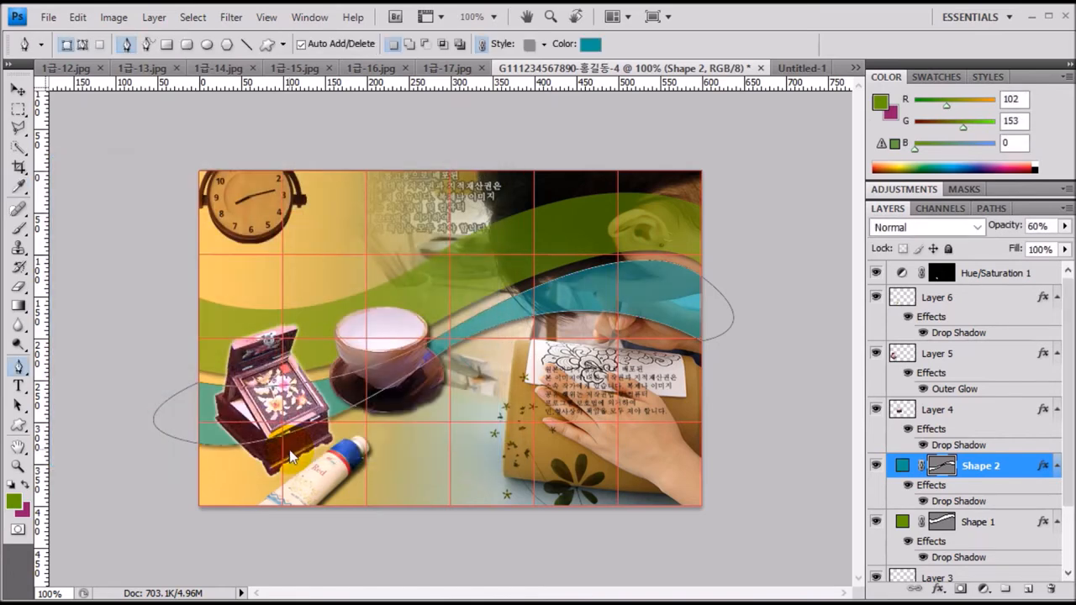
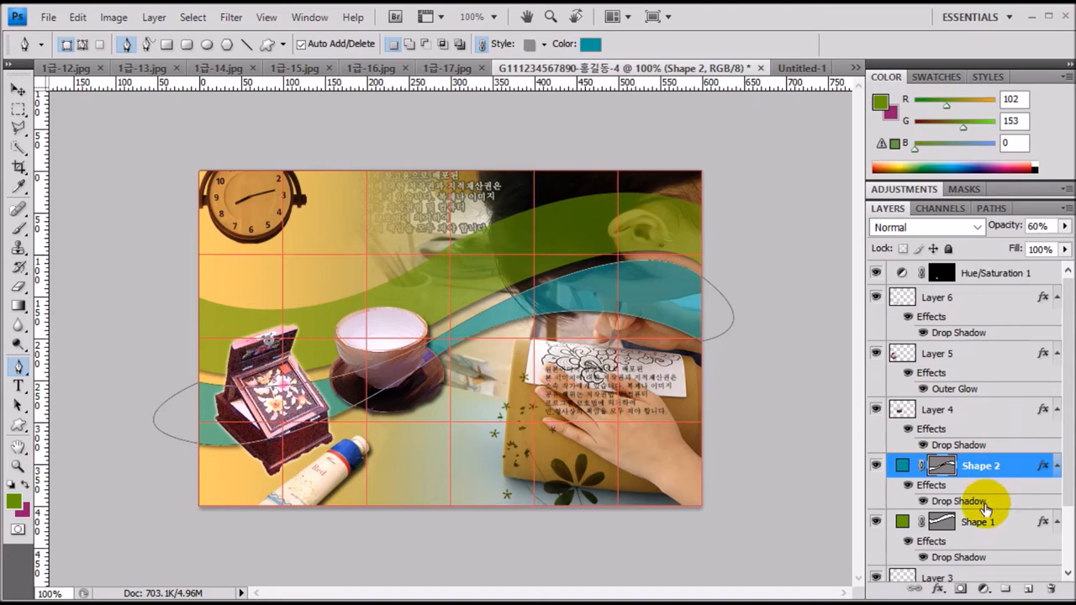
Step: Add a new empty layer directly above Layer 3, below the two ribbon shape layers
scroll(985, 509, down, 2)
scroll(982, 511, down, 1)
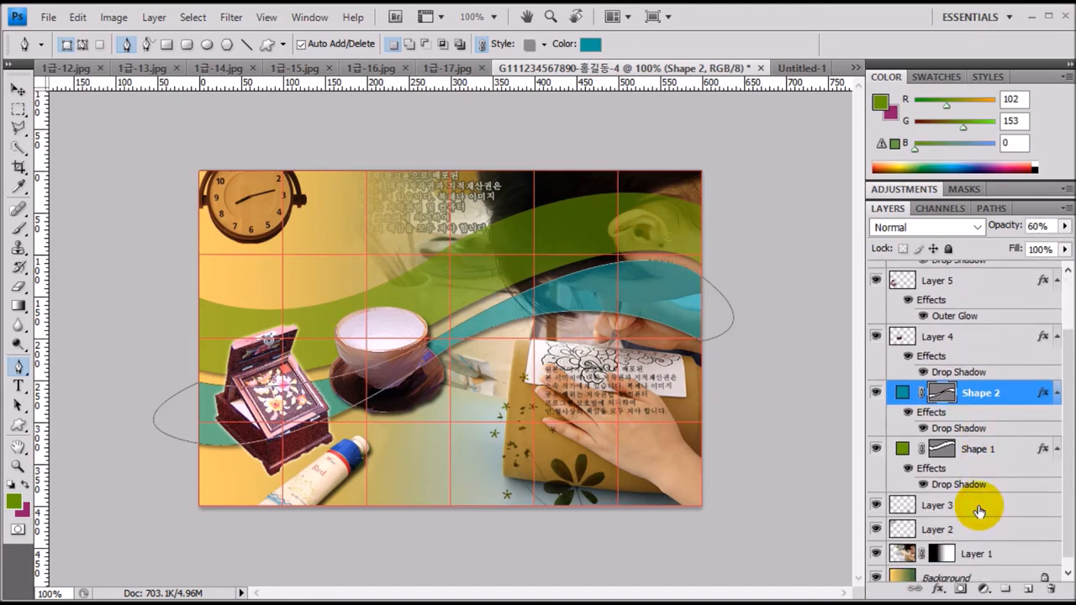
click(975, 509)
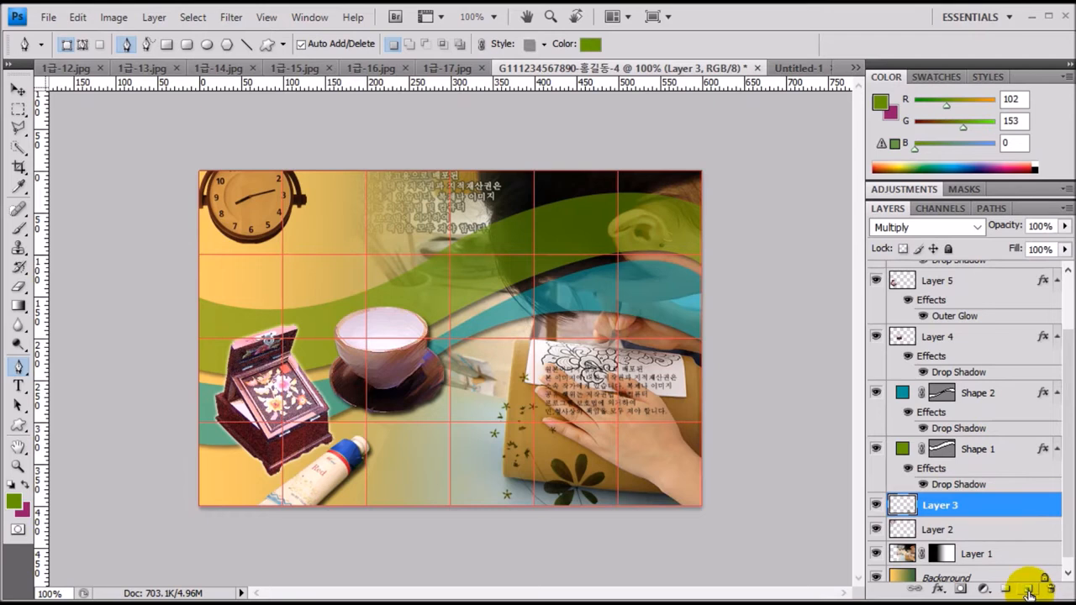
click(1029, 591)
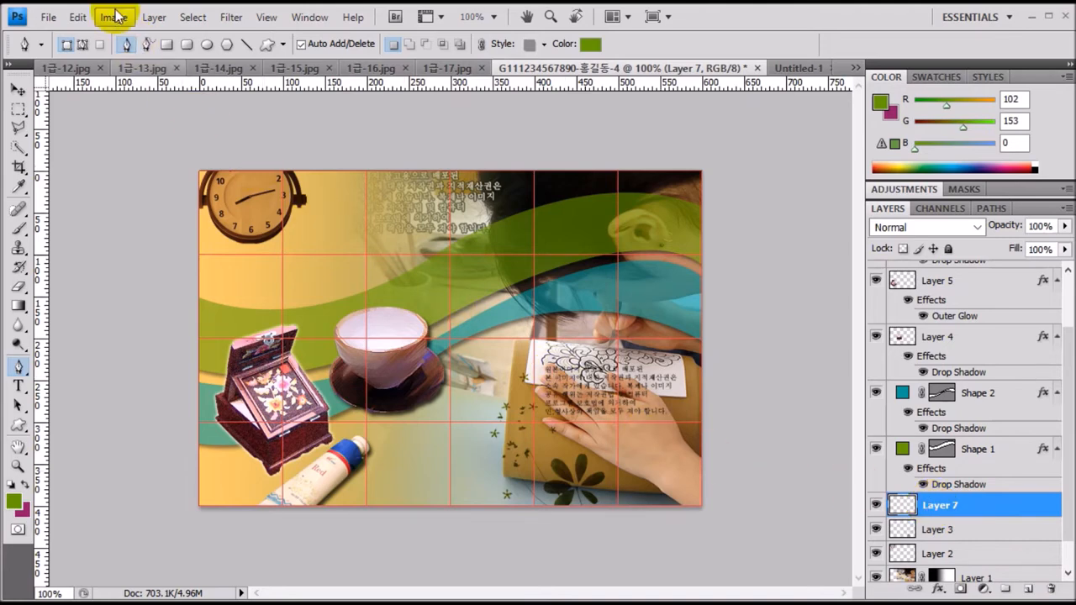
Step: Fill the new layer with the last custom pattern, the white hands and orange ornaments, in Normal mode at 100% opacity
click(78, 17)
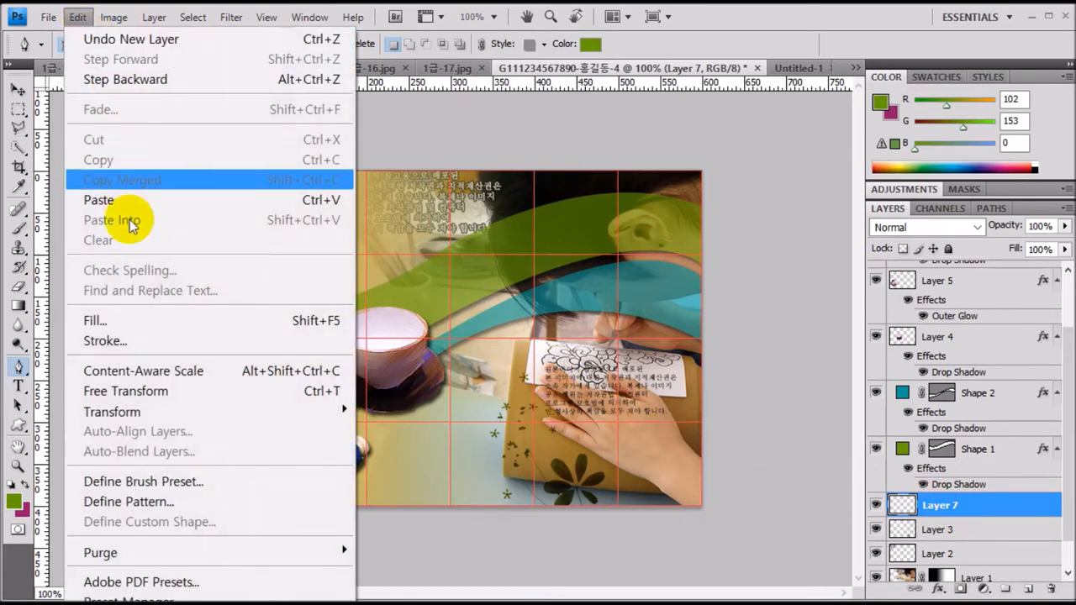
click(157, 323)
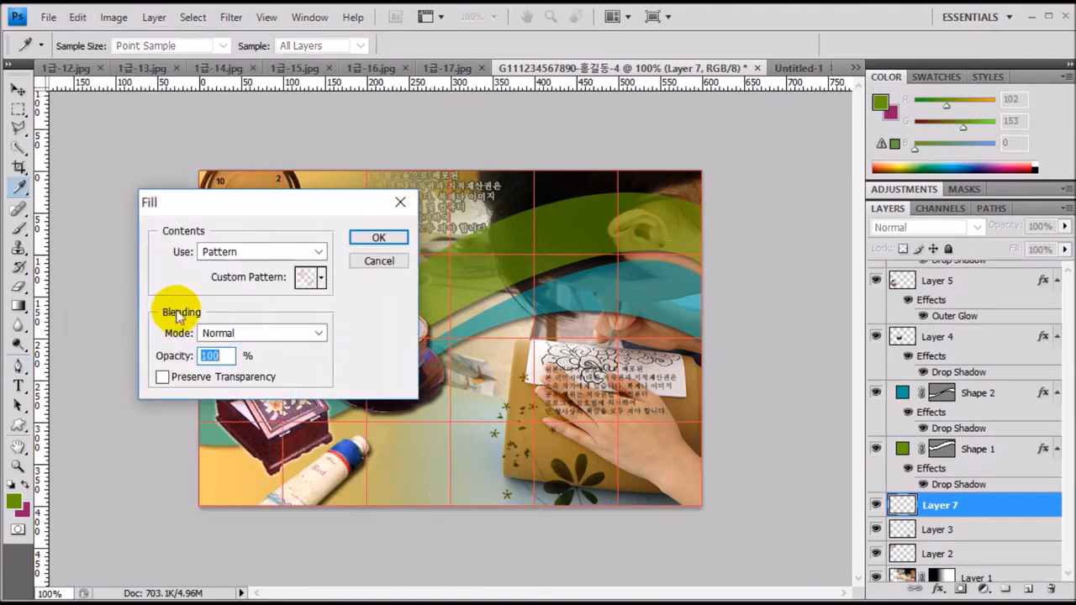
click(315, 251)
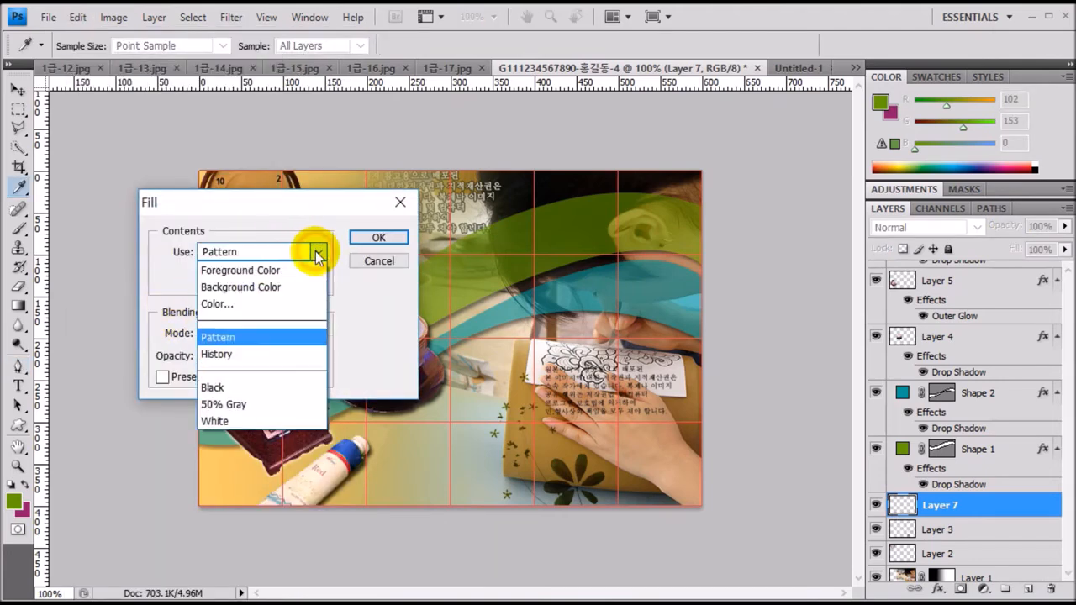
click(281, 336)
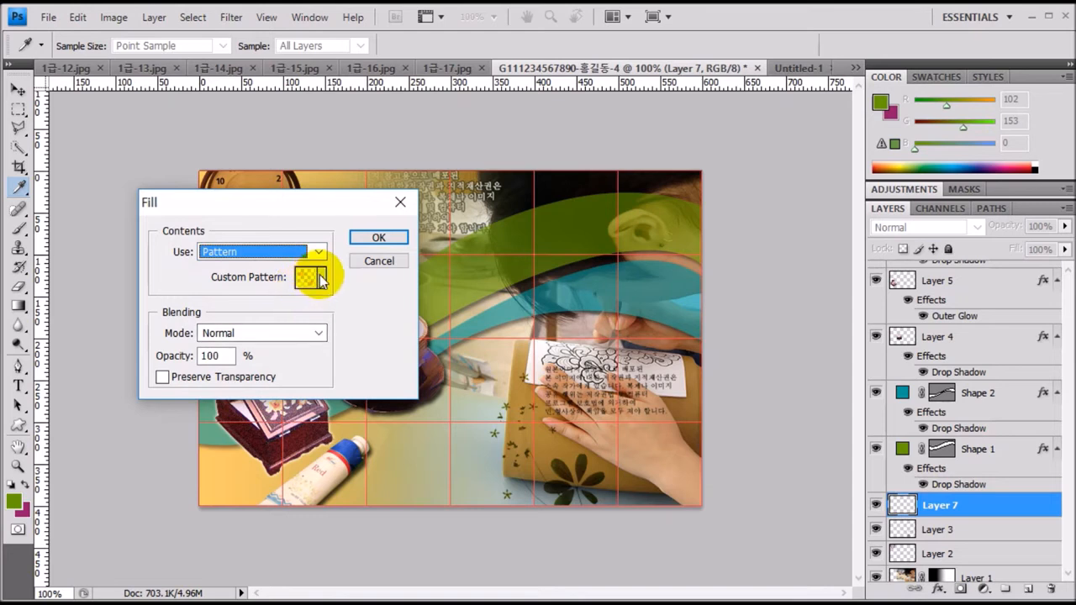
click(320, 277)
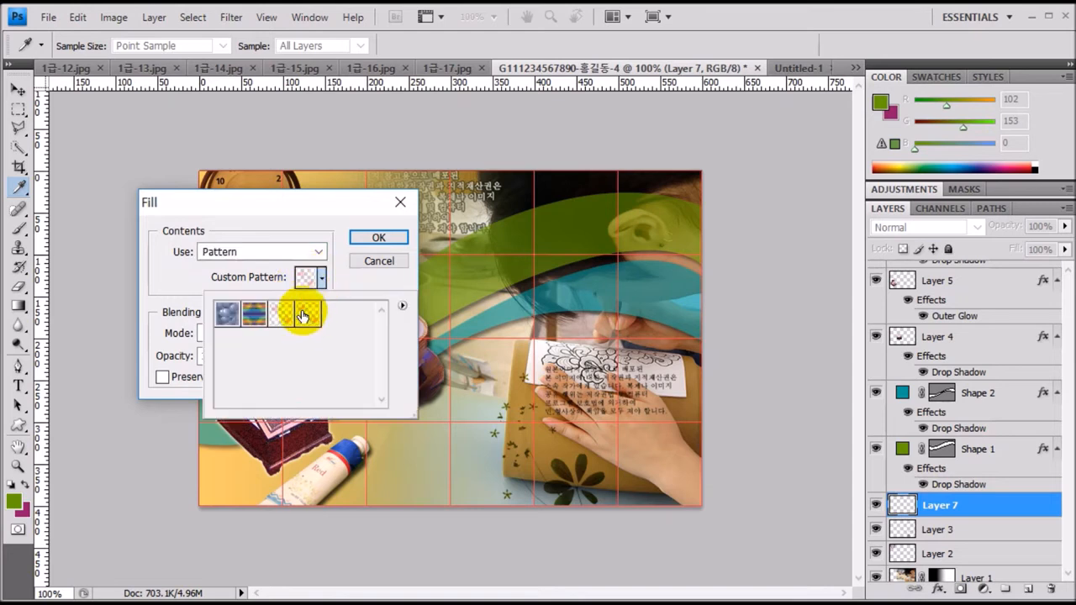
click(310, 313)
click(310, 313)
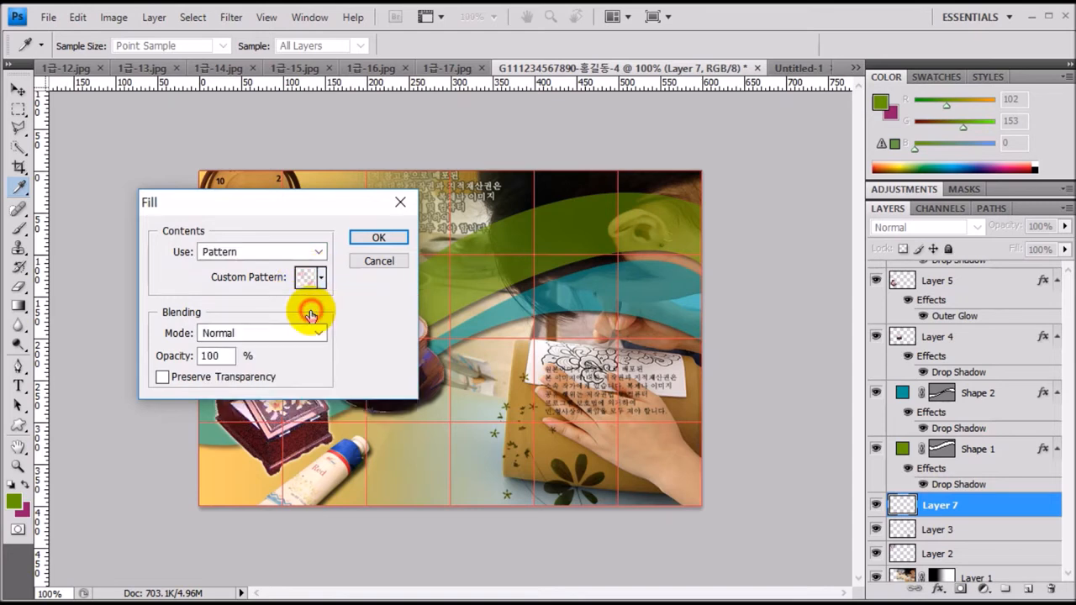
click(378, 240)
key(p)
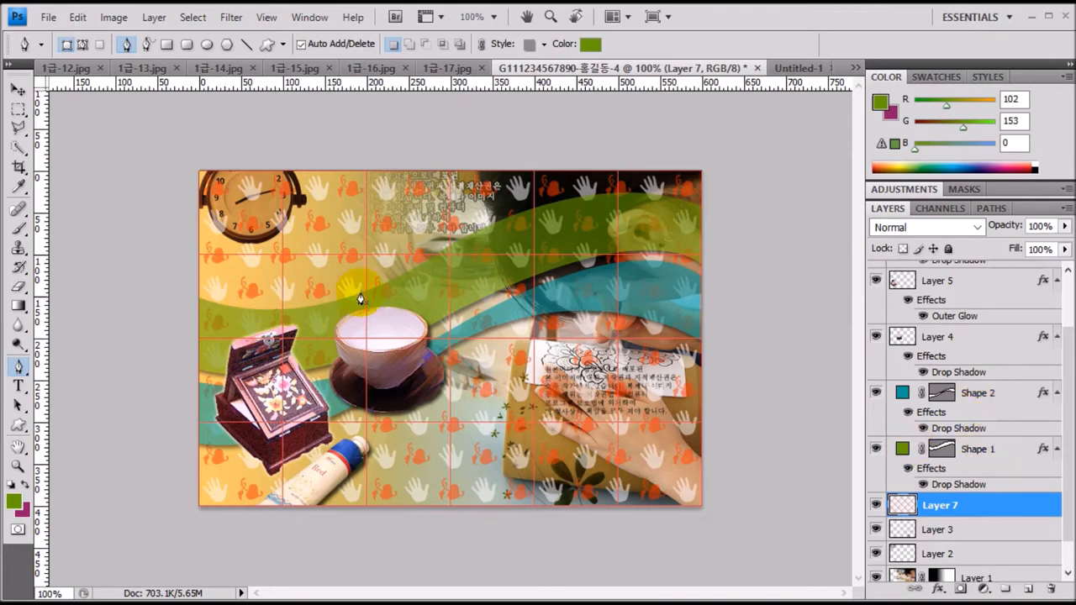
Step: Load the green ribbon's Shape 1 vector mask path as a selection and return to the layer list
click(1009, 449)
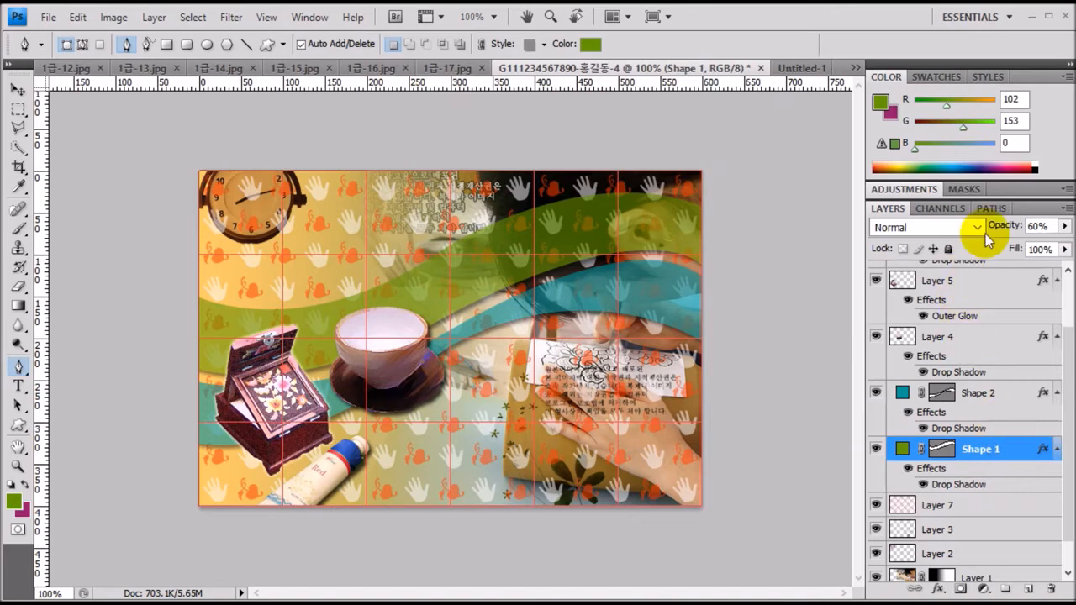
click(1003, 207)
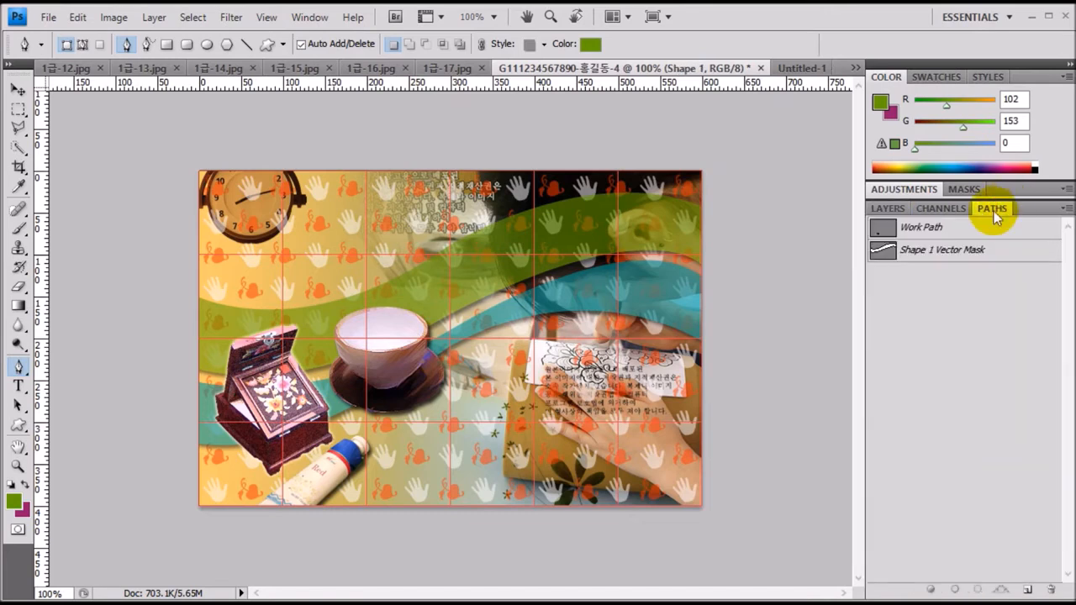
click(933, 252)
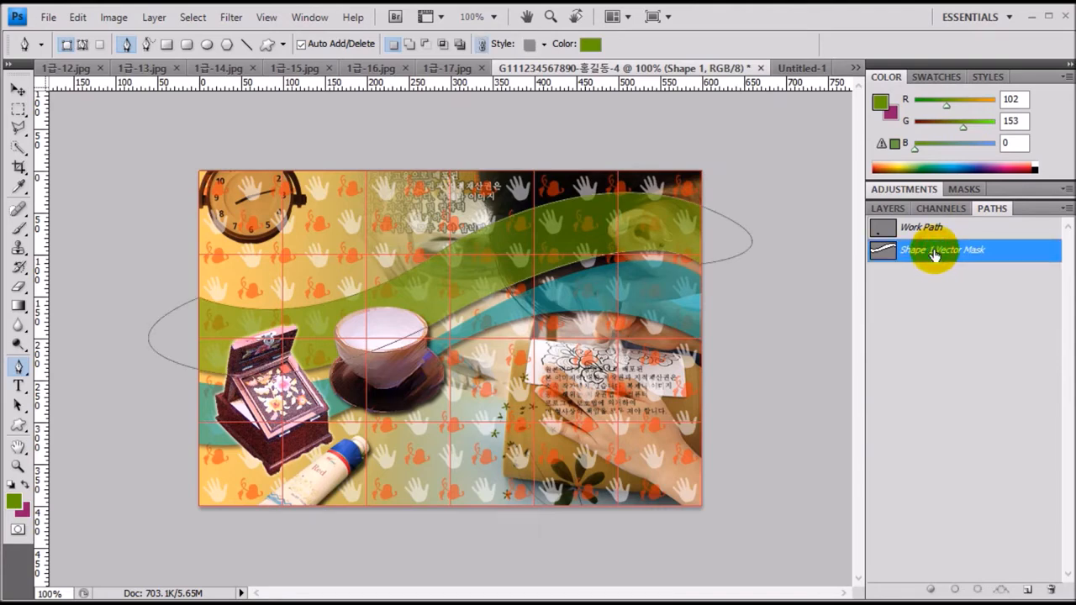
ctrl+click(933, 255)
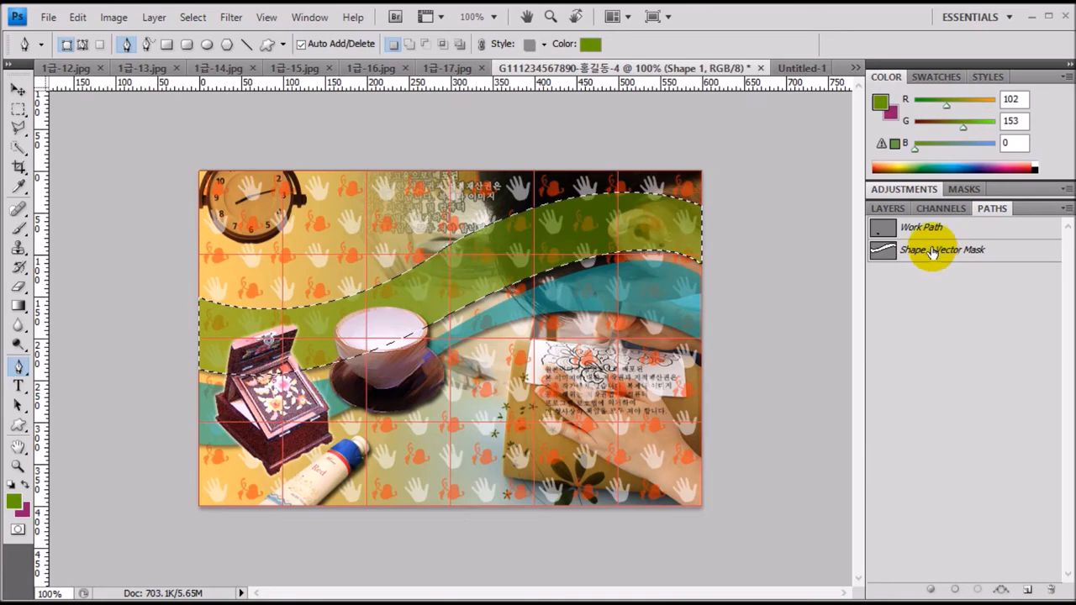
click(901, 210)
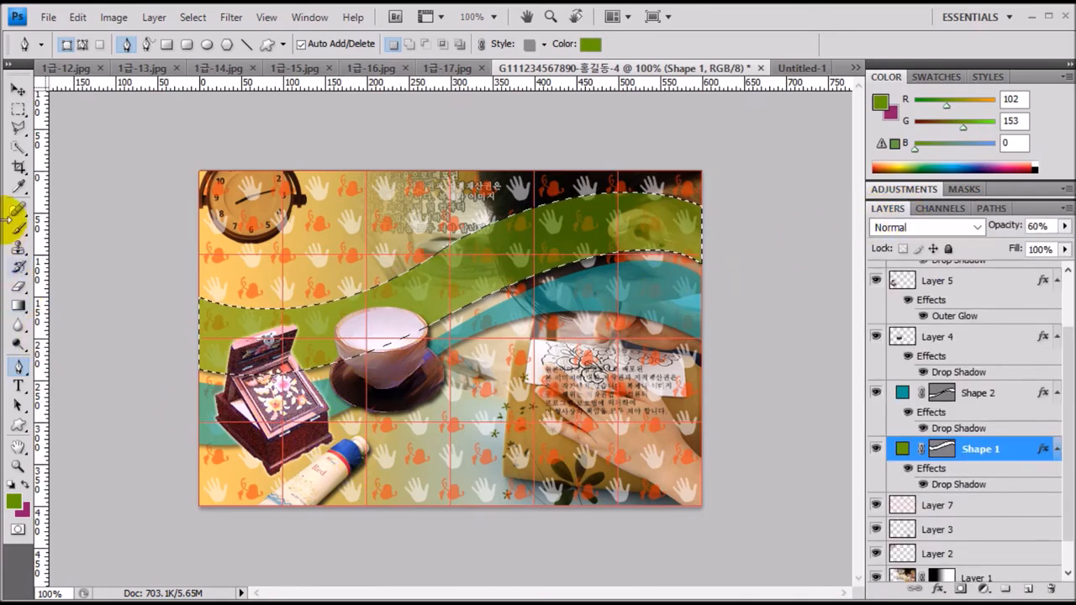
Step: Add the whole area below the green ribbon to the selection with the Polygonal Lasso, delete it from Layer 7's pattern and deselect
click(18, 133)
click(76, 143)
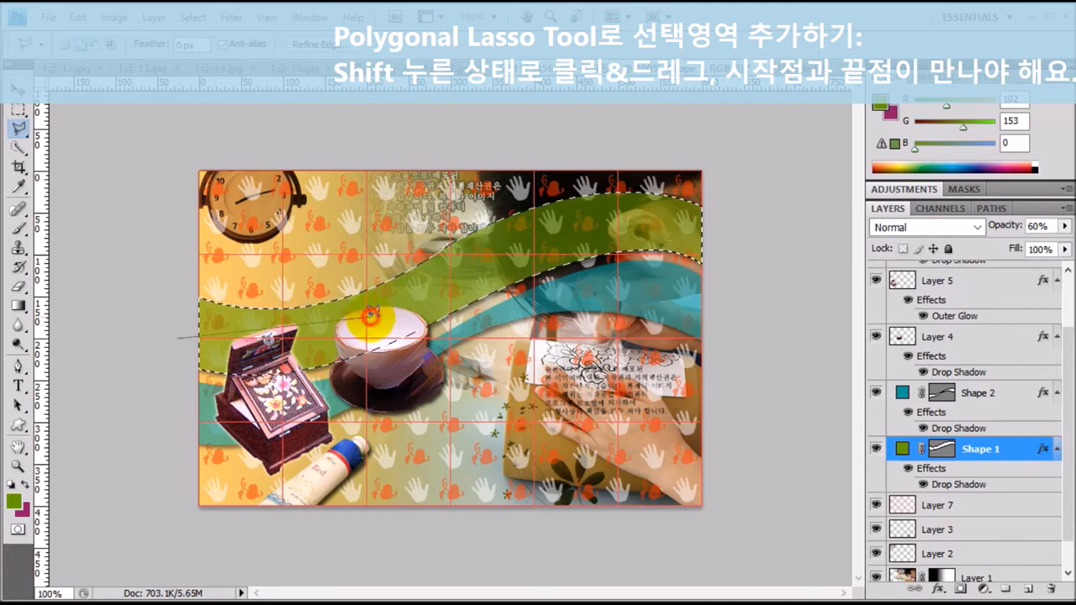
click(736, 242)
click(721, 535)
click(174, 537)
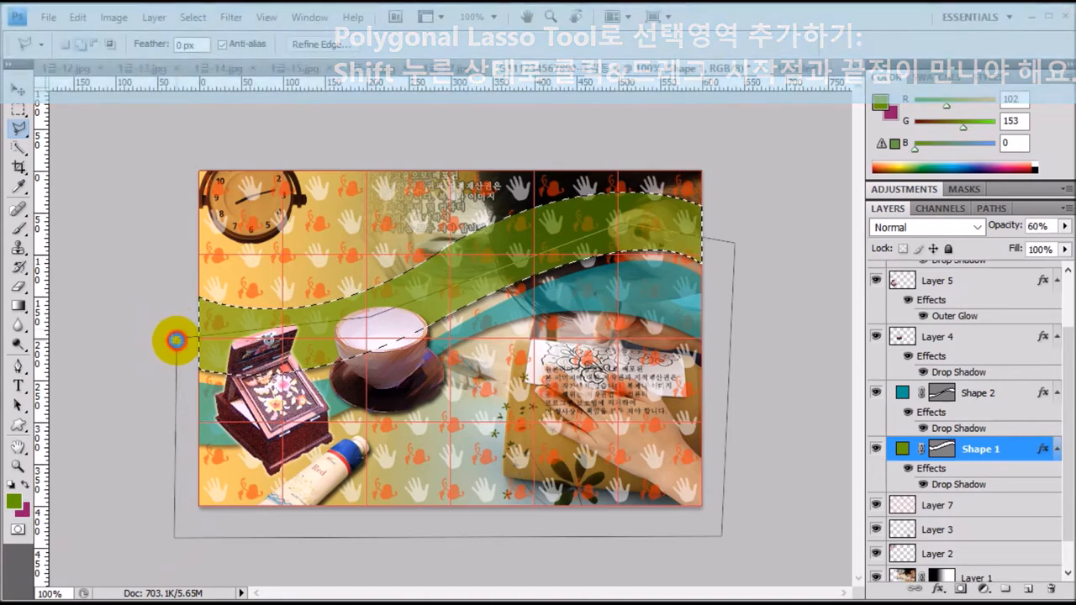
click(179, 334)
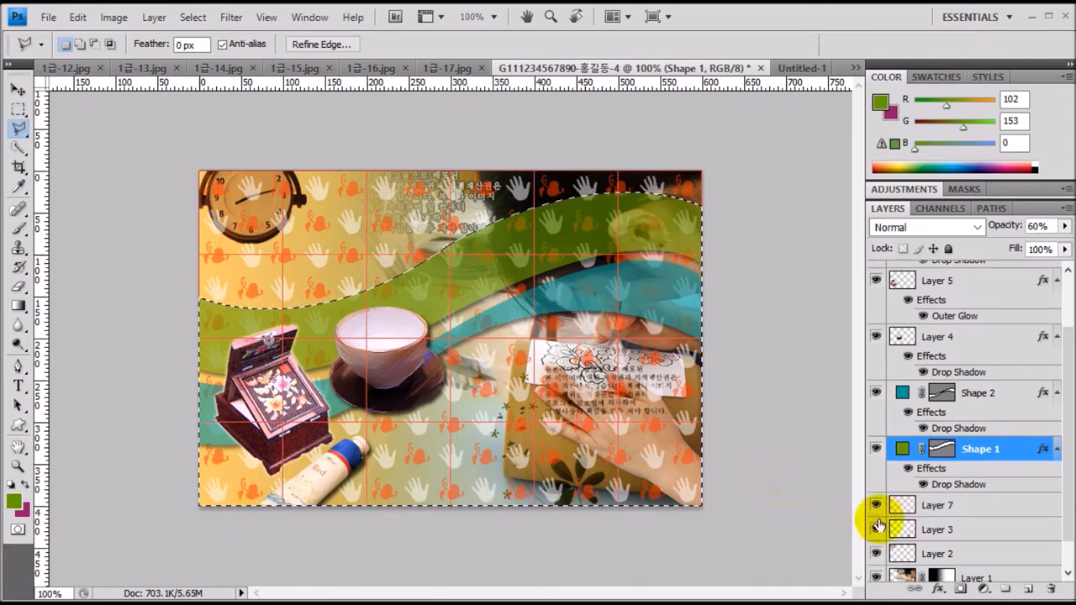
click(958, 507)
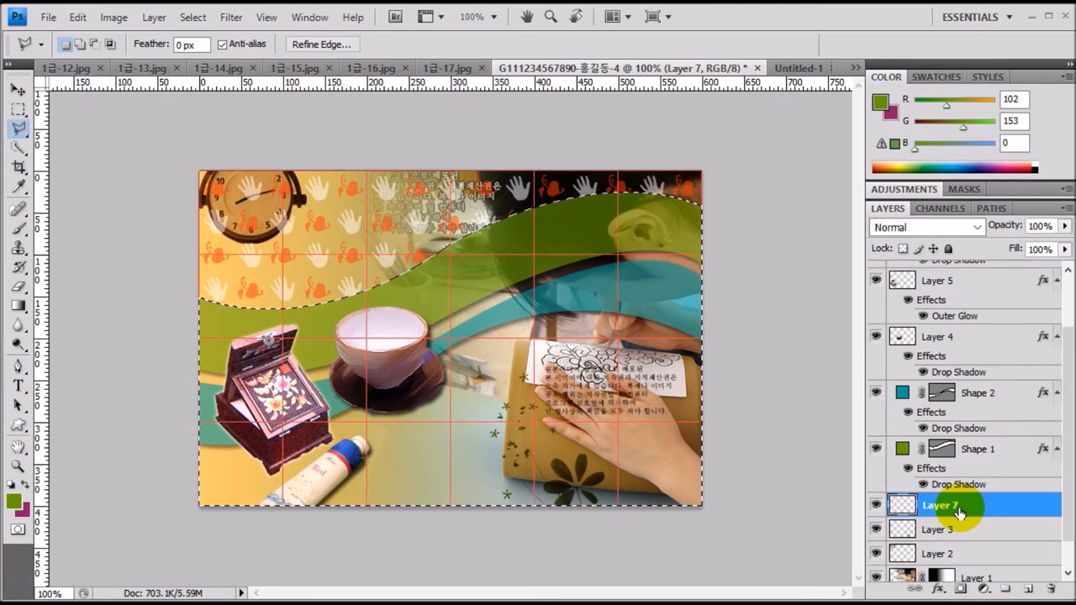
key(ctrl+d)
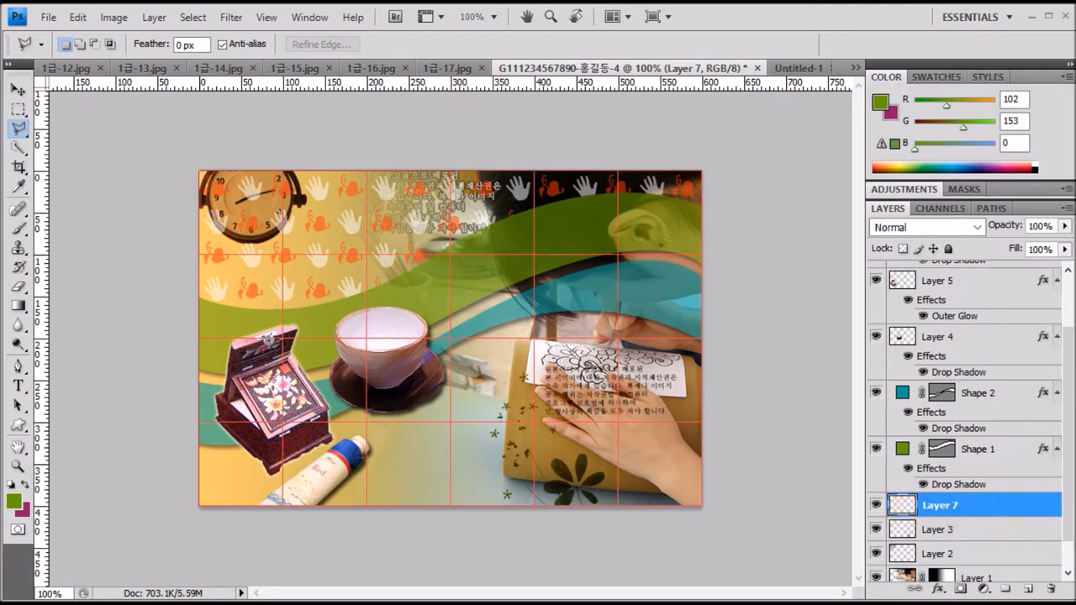
Step: Draw an oval speech-bubble custom shape above the cup, on a new shape layer directly above Hue/Saturation 1
click(18, 444)
drag(19, 427, 112, 507)
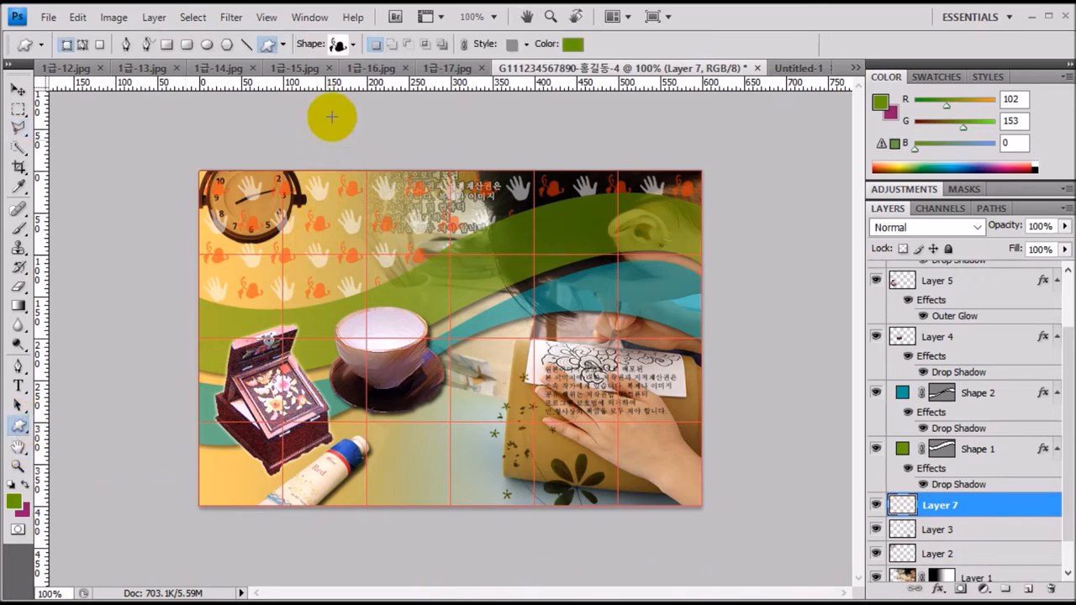
click(352, 45)
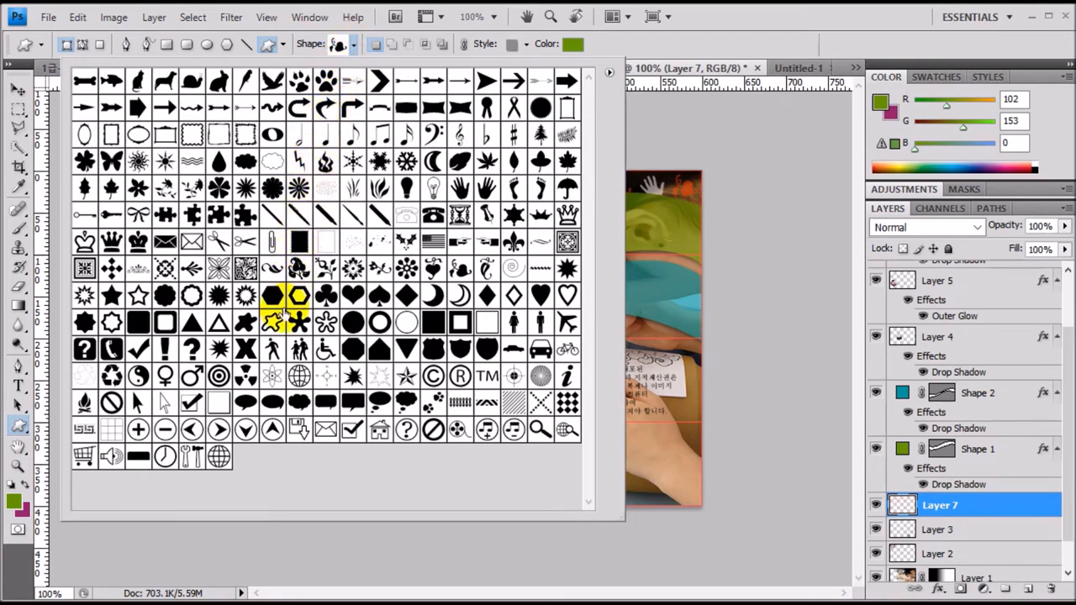
double_click(271, 401)
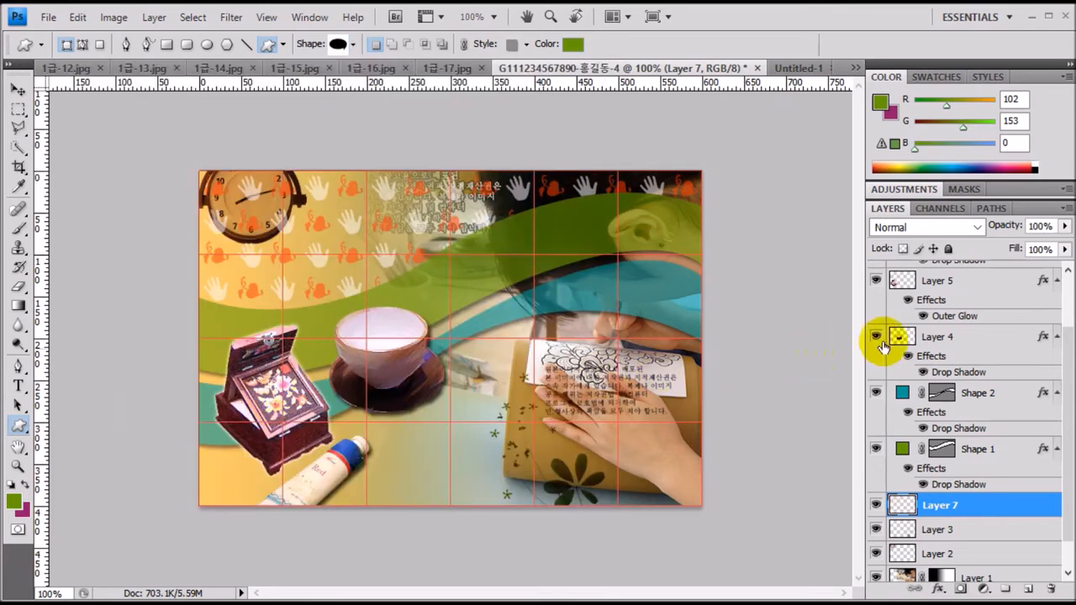
scroll(956, 340, up, 3)
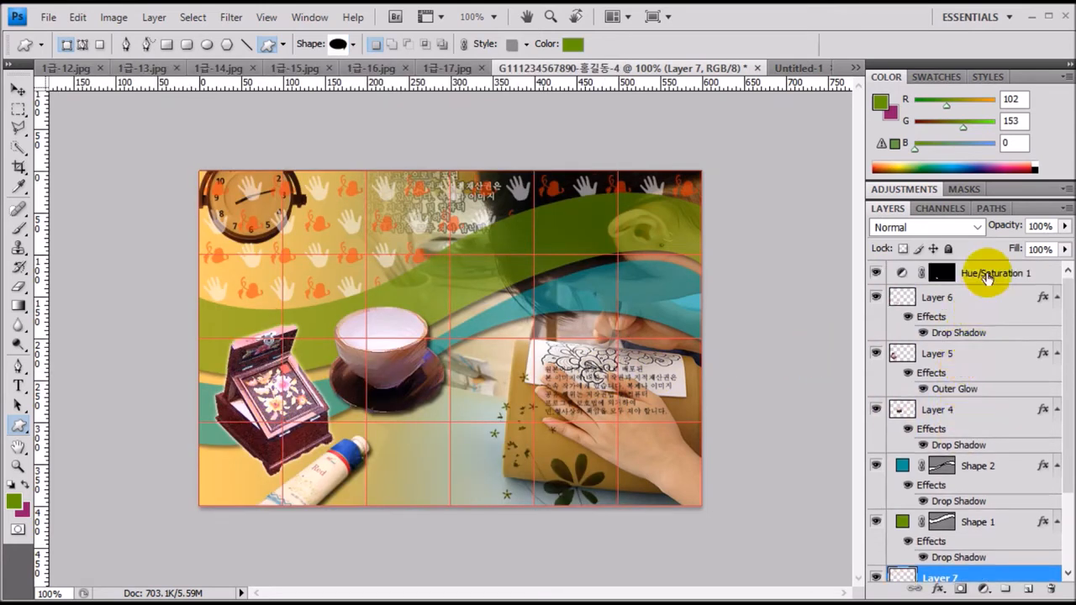
click(987, 277)
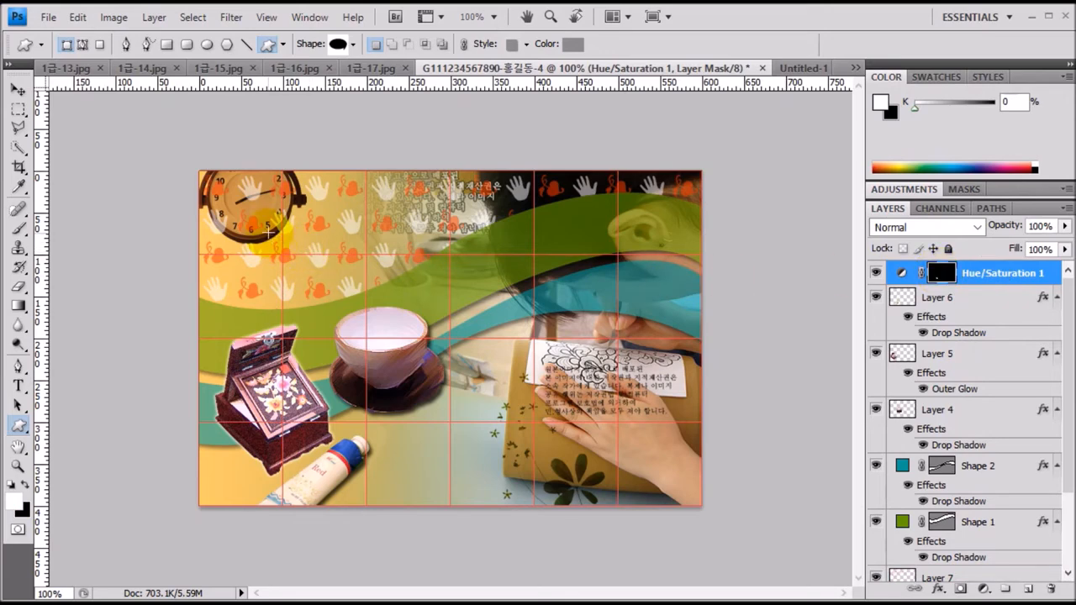
mouse_move(266, 237)
mouse_down()
mouse_move(383, 312)
mouse_move(435, 335)
mouse_up()
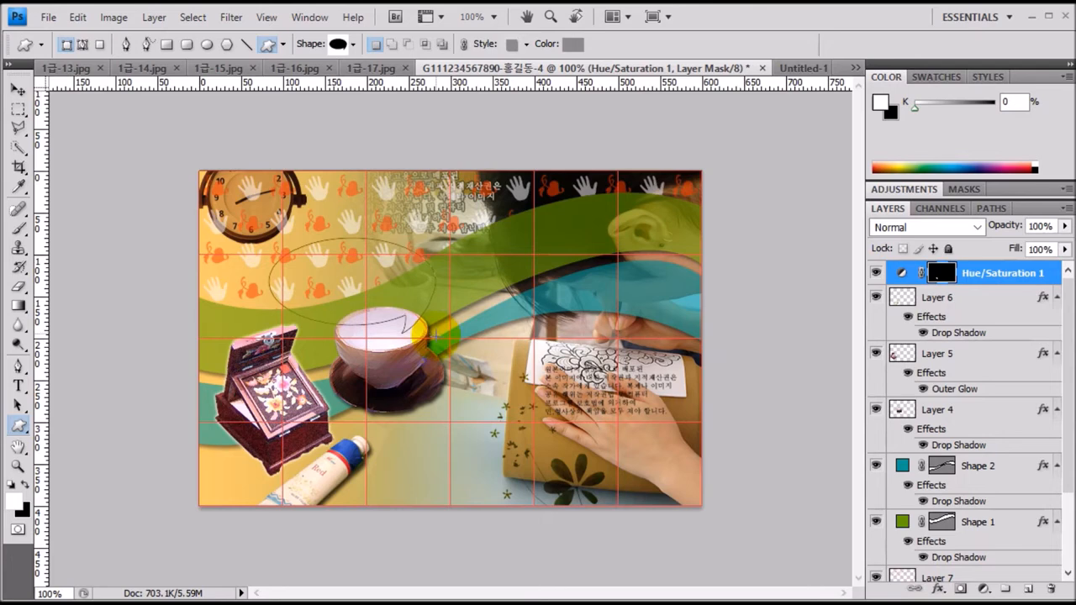
drag(424, 329, 365, 326)
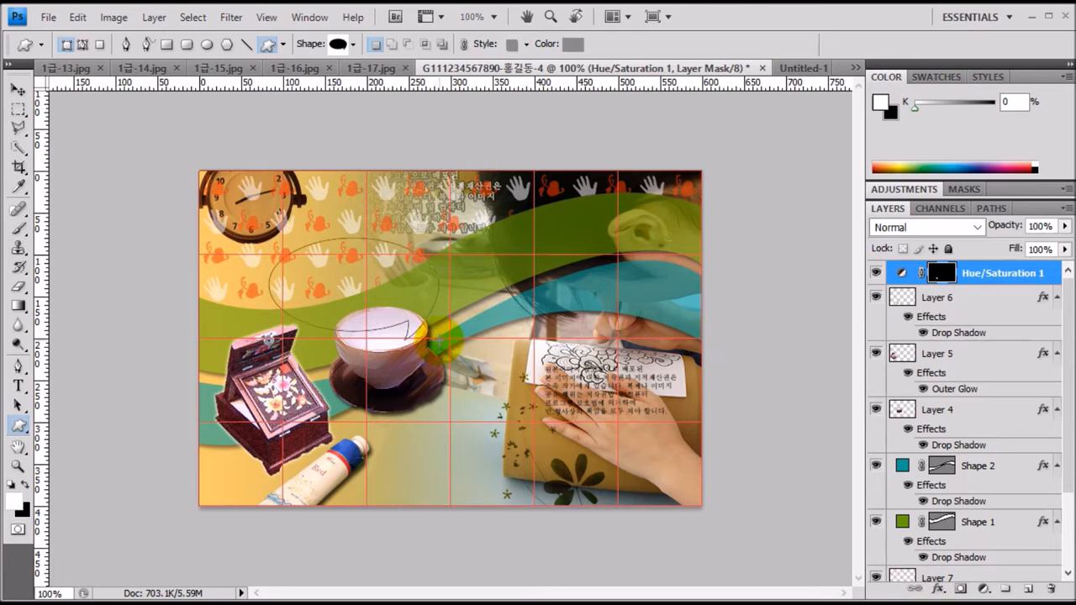
drag(438, 344, 437, 344)
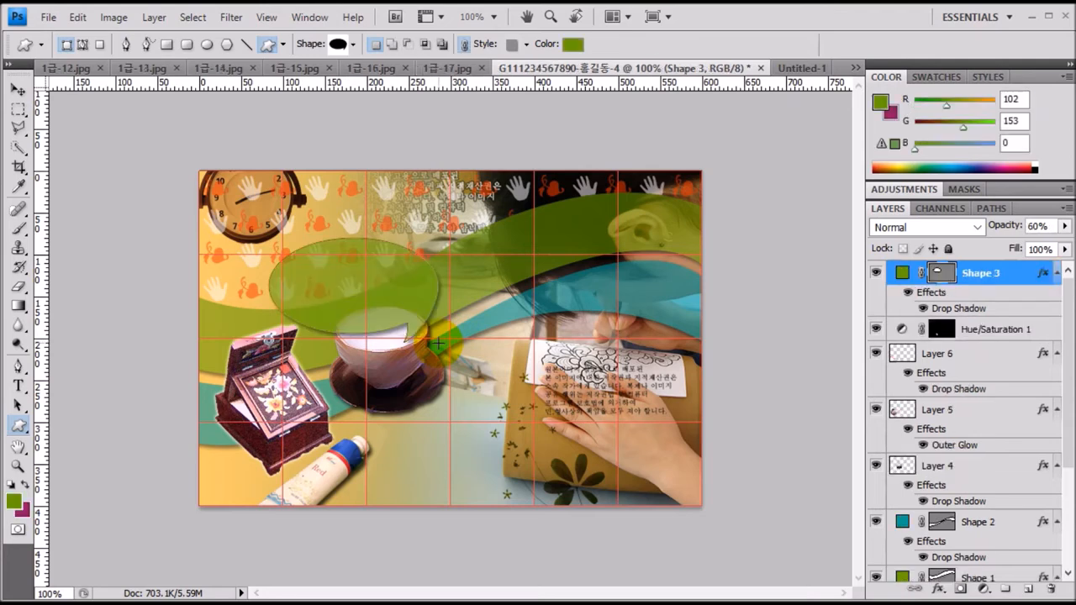
Step: Set the speech bubble layer's opacity to 100% and remove its drop shadow by applying the empty style
click(1042, 227)
text(100)
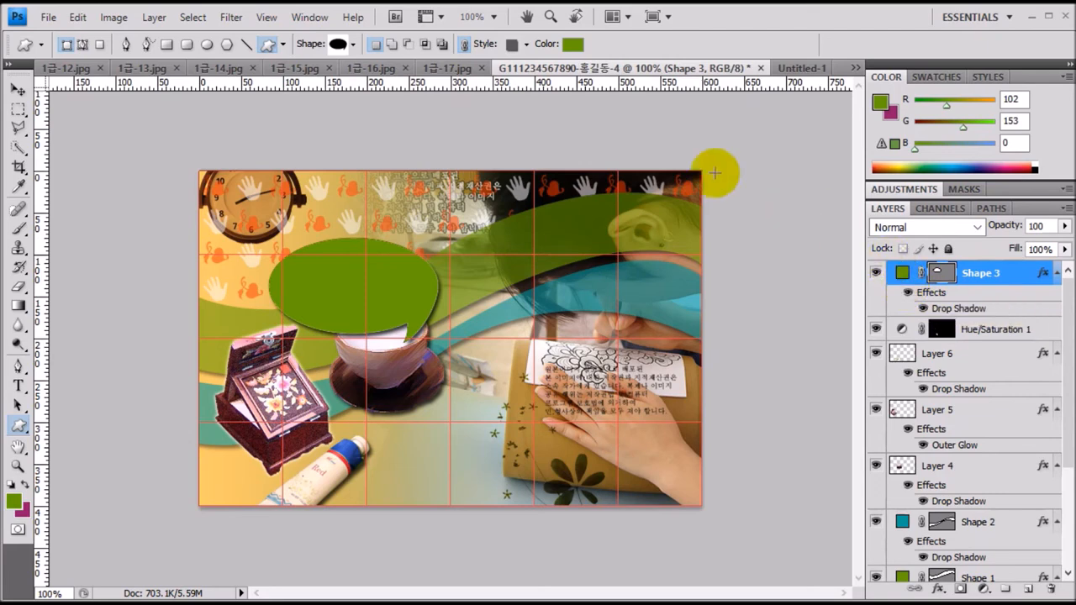
click(522, 50)
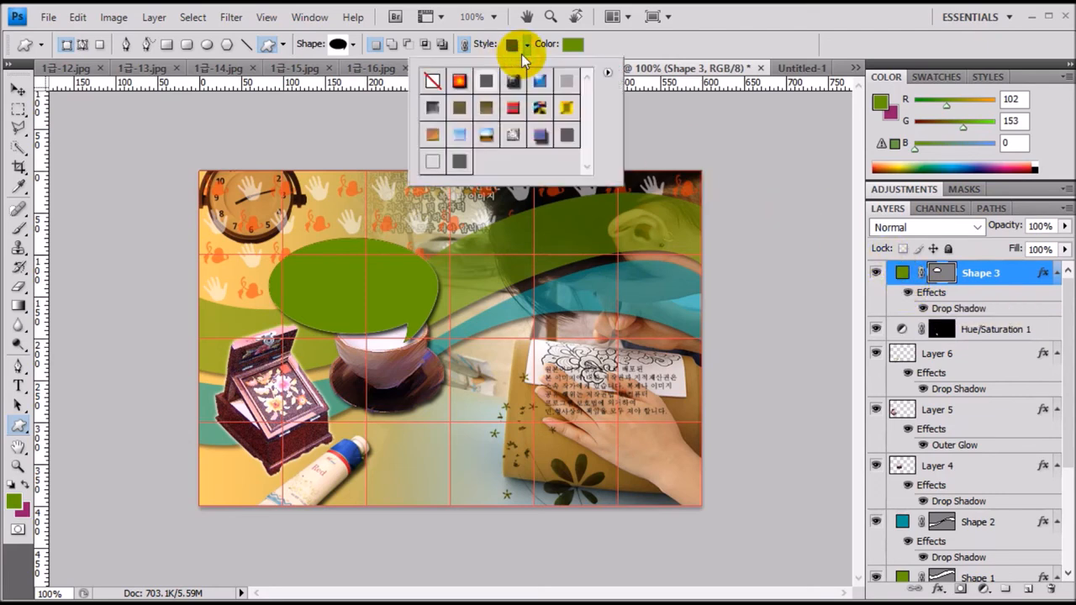
click(432, 81)
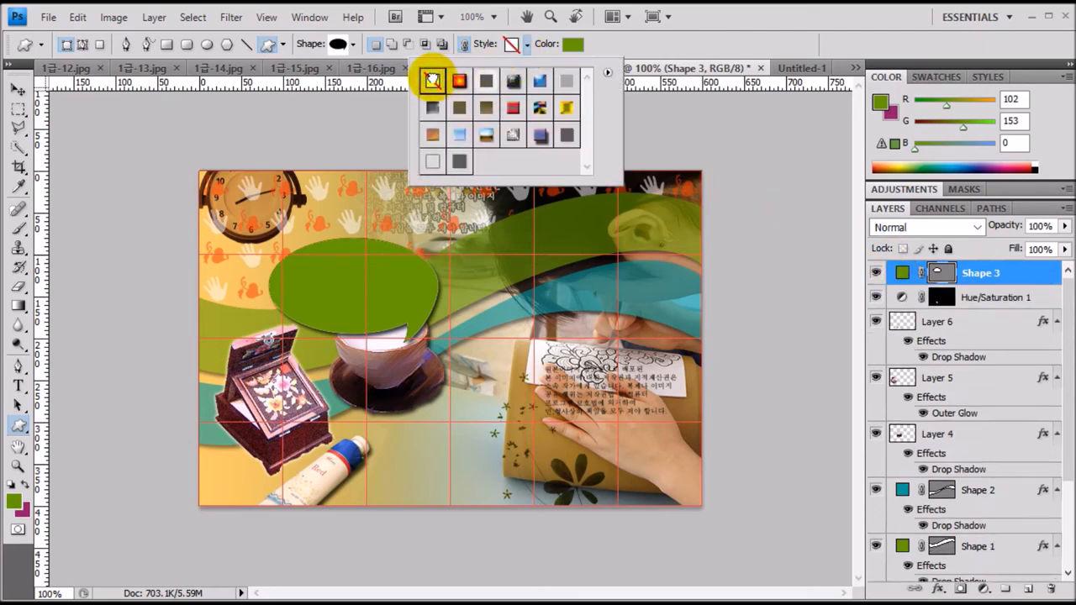
Step: Add a linear Gradient Overlay to the speech bubble and set the gradient's starting color stop to #ff3333
click(1042, 275)
double_click(1042, 276)
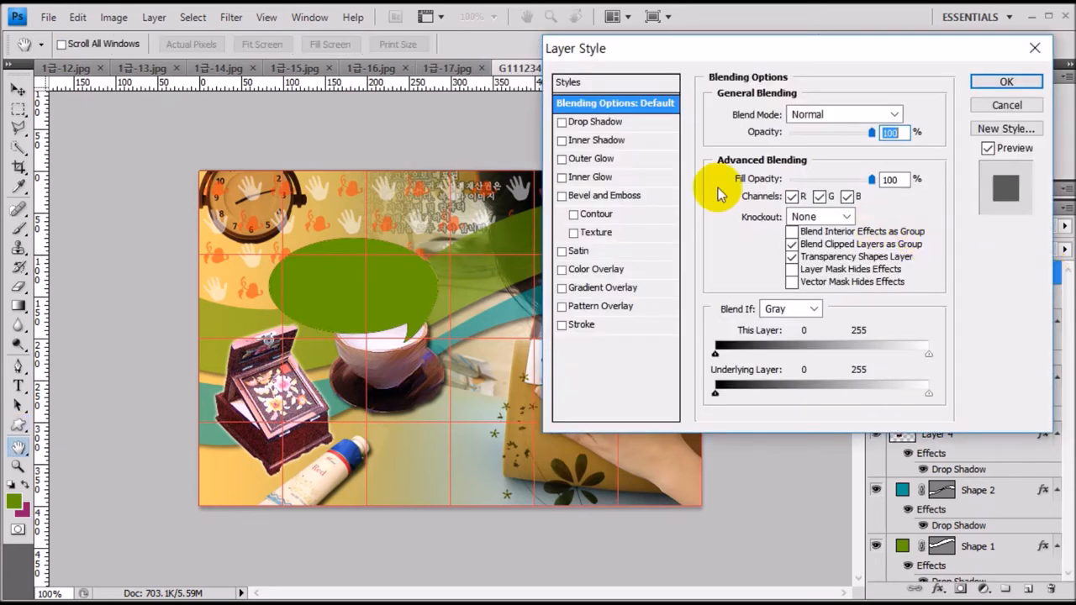
click(599, 289)
click(816, 151)
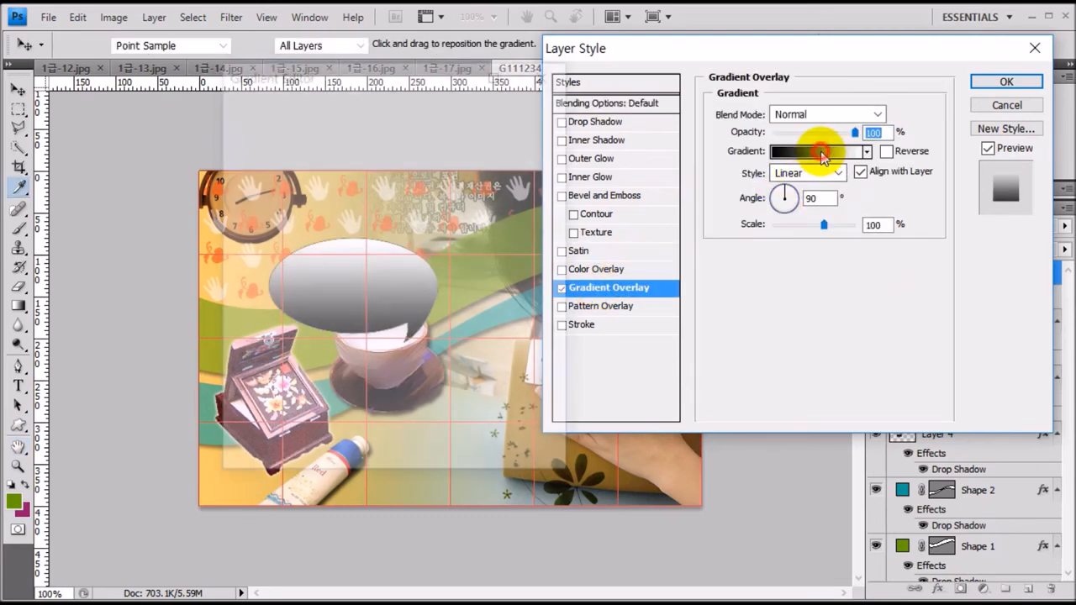
click(240, 361)
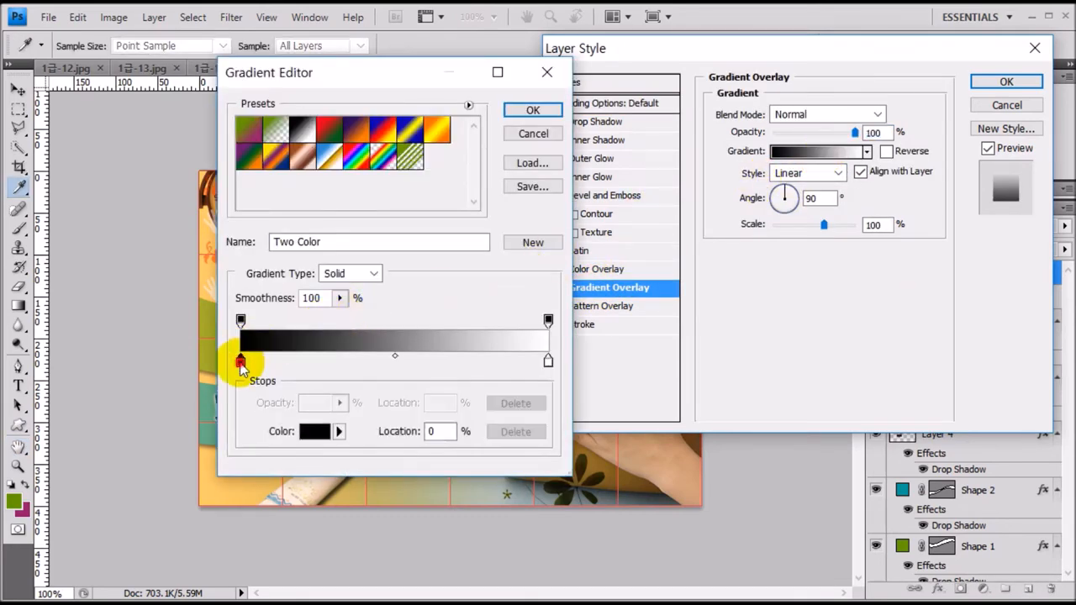
click(315, 433)
click(348, 445)
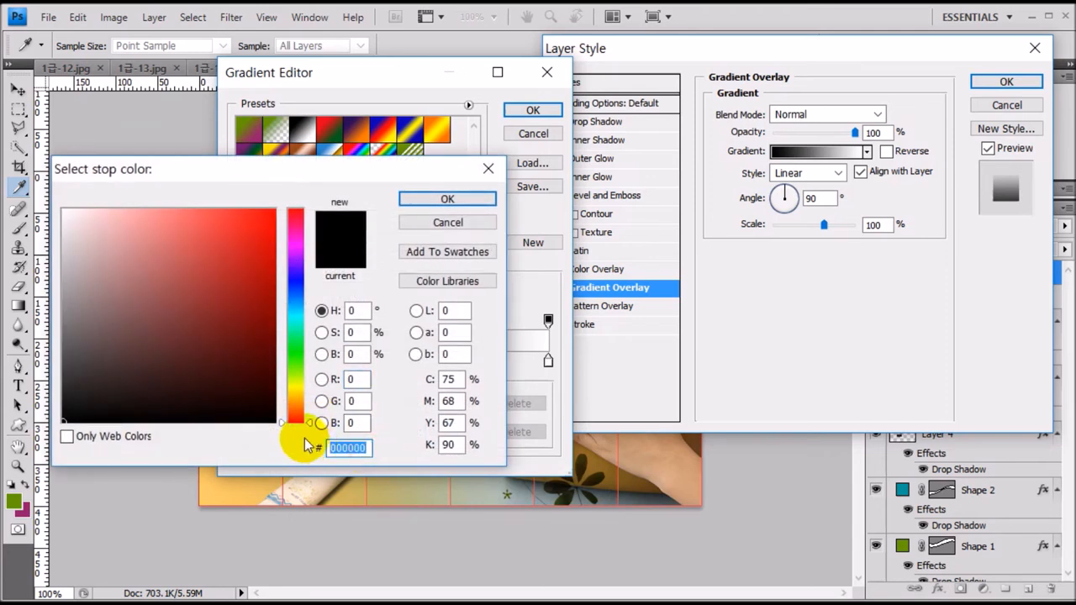
text(ff3333)
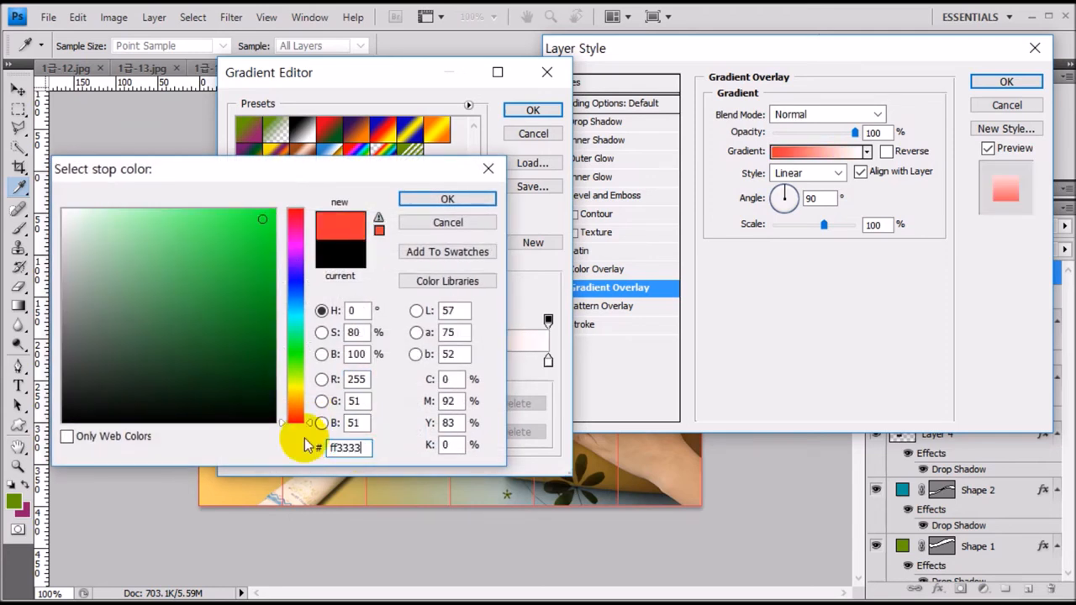
key(Return)
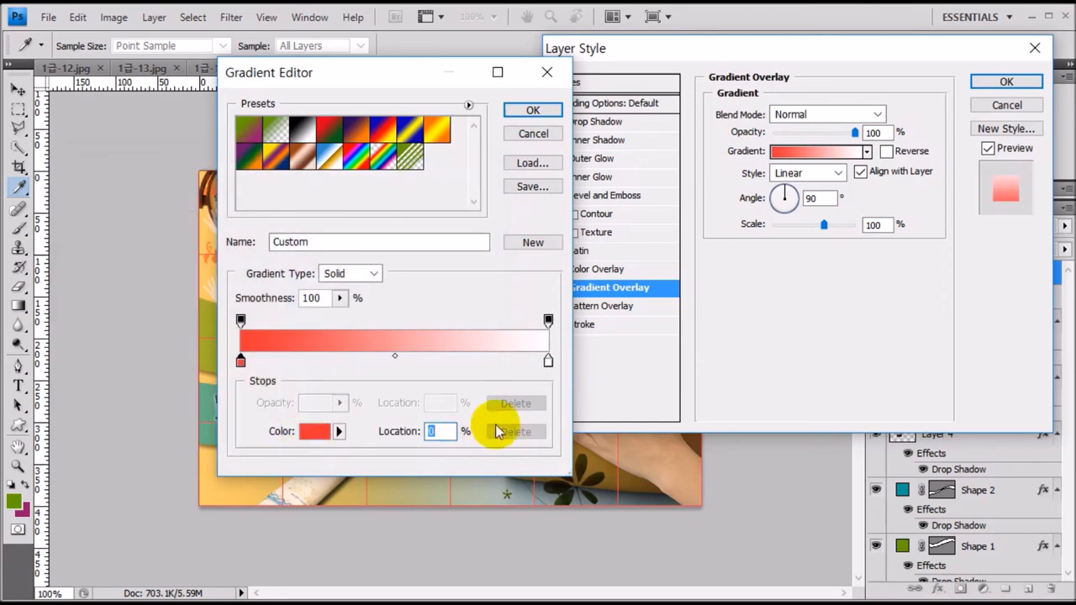
Step: Set the gradient's end color stop to #ff99ff and add an Inner Glow with default settings to the speech bubble
click(548, 360)
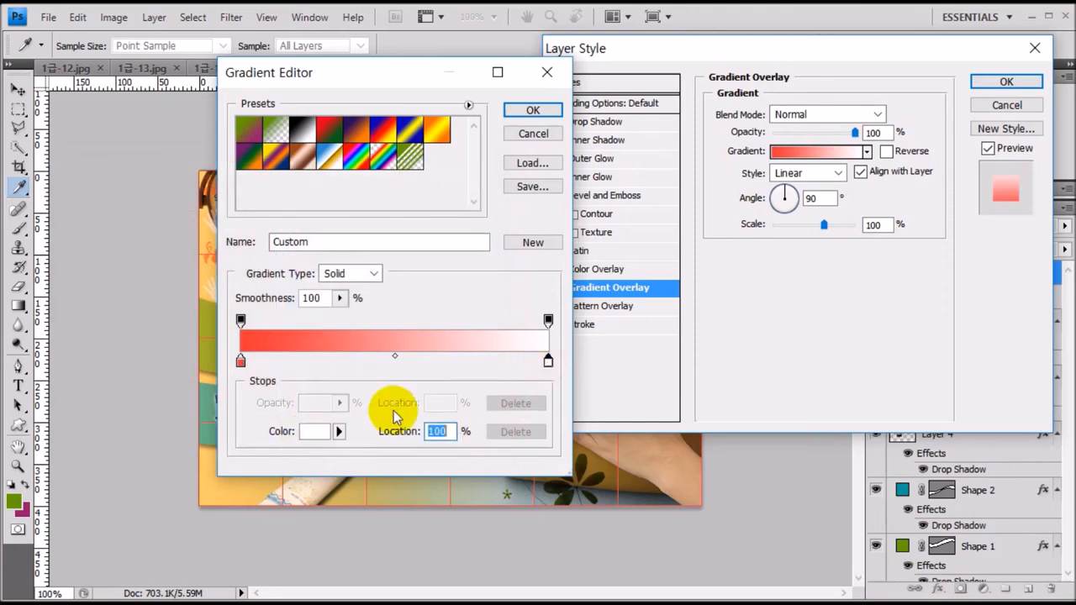
click(318, 431)
double_click(341, 446)
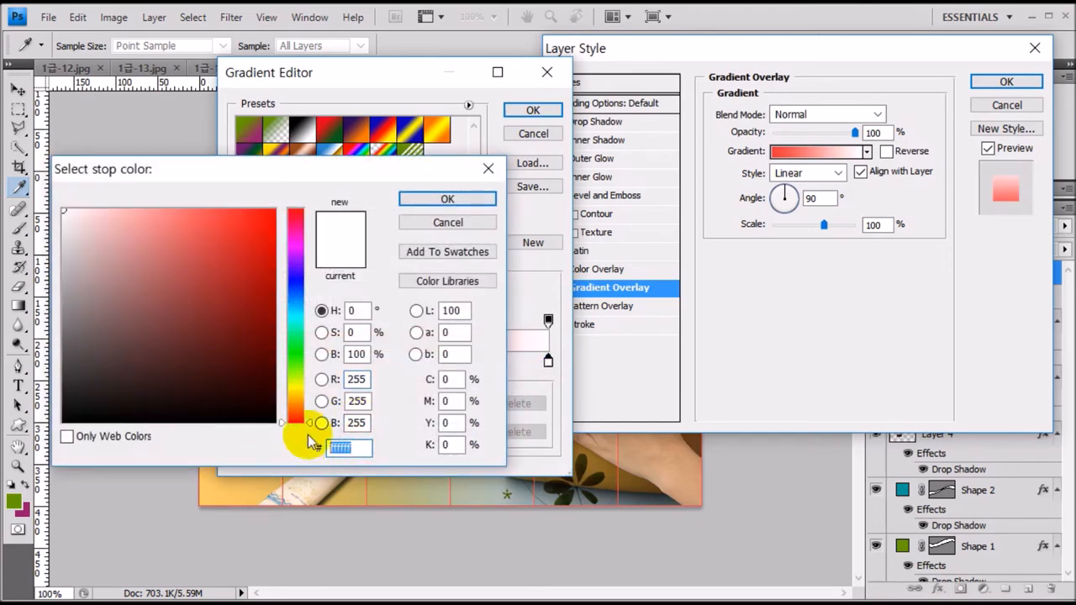
text(ff99ff)
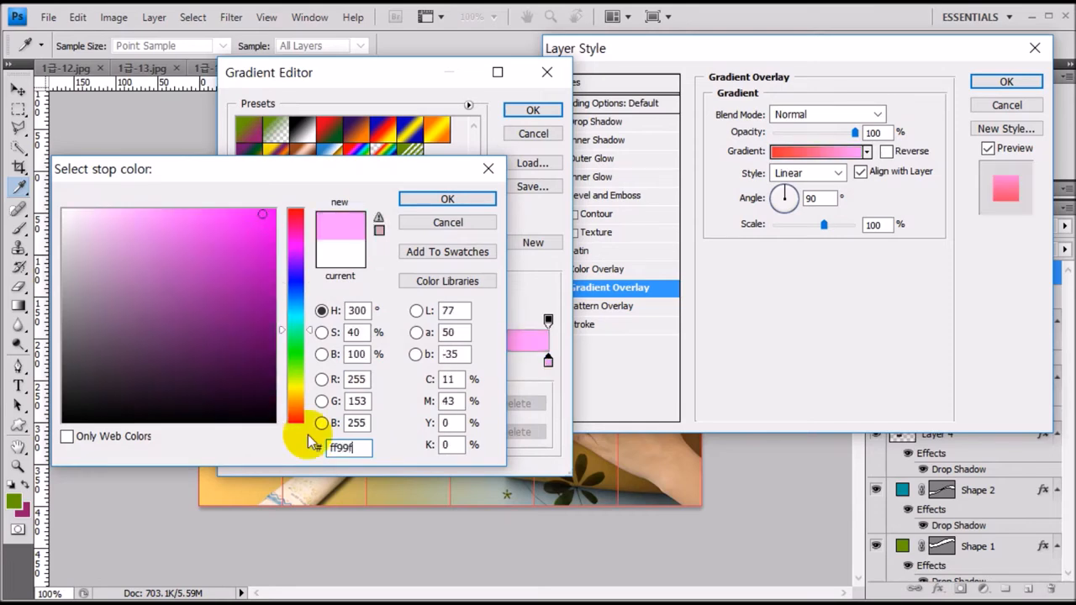
key(Return)
key(Return)
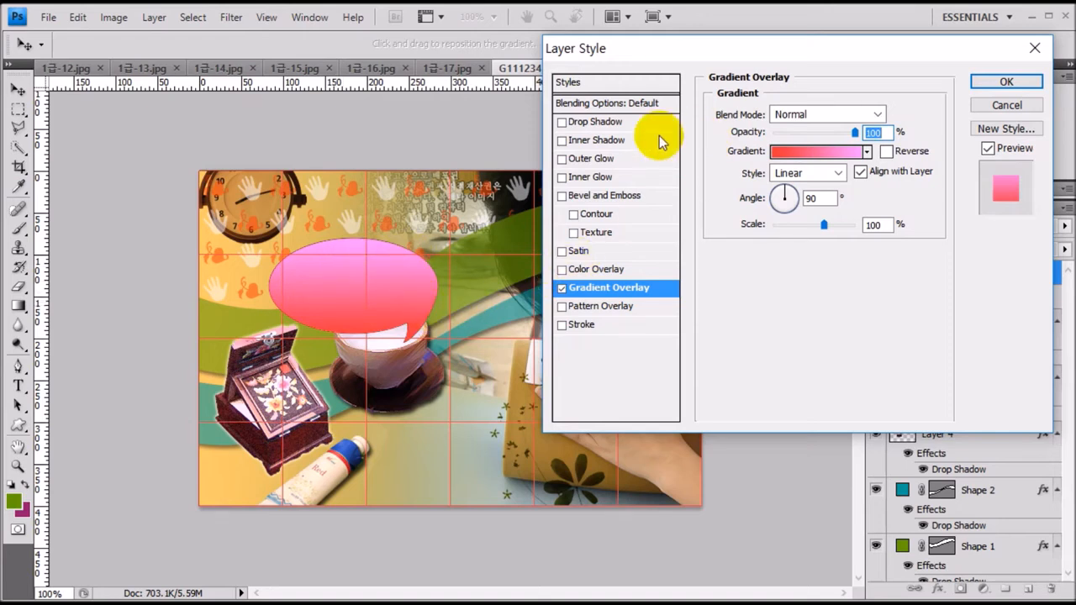
click(595, 176)
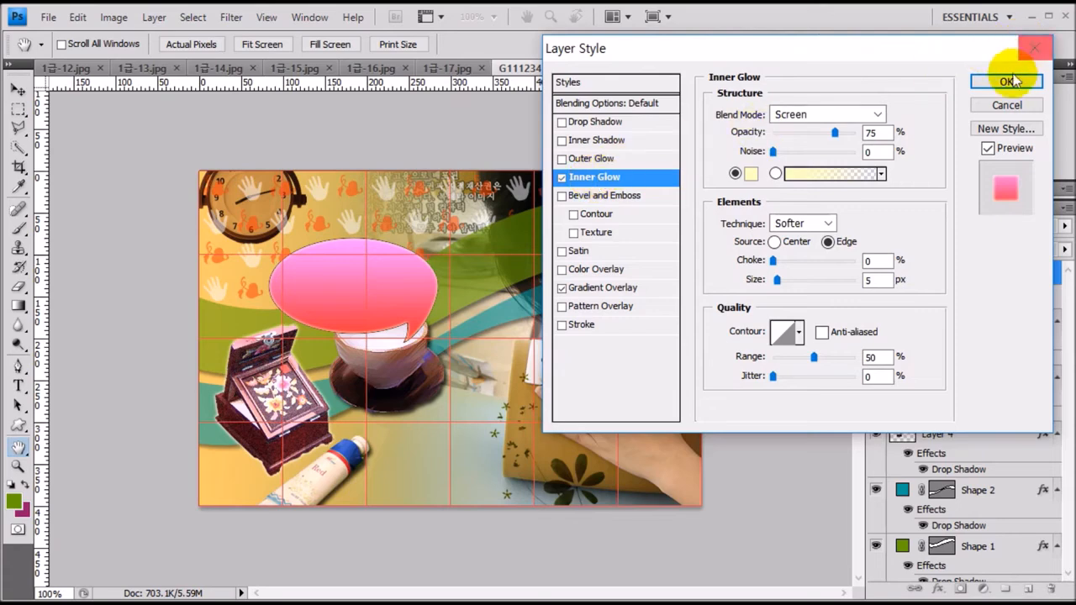
click(1004, 81)
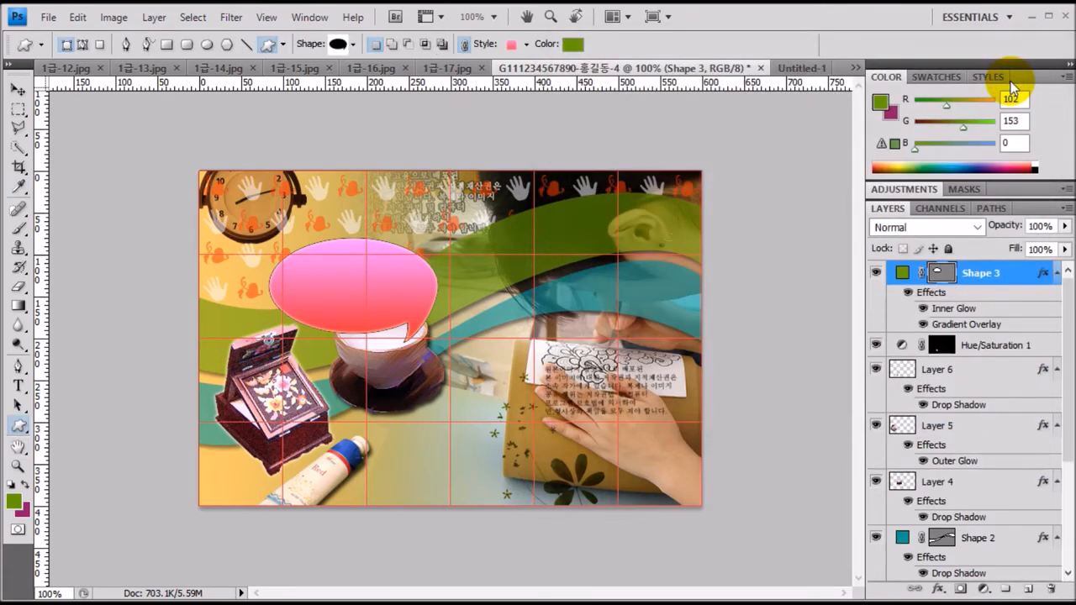
Step: Draw an open scissors custom shape beside the paint tube near the image's lower edge and clear its layer style
click(355, 47)
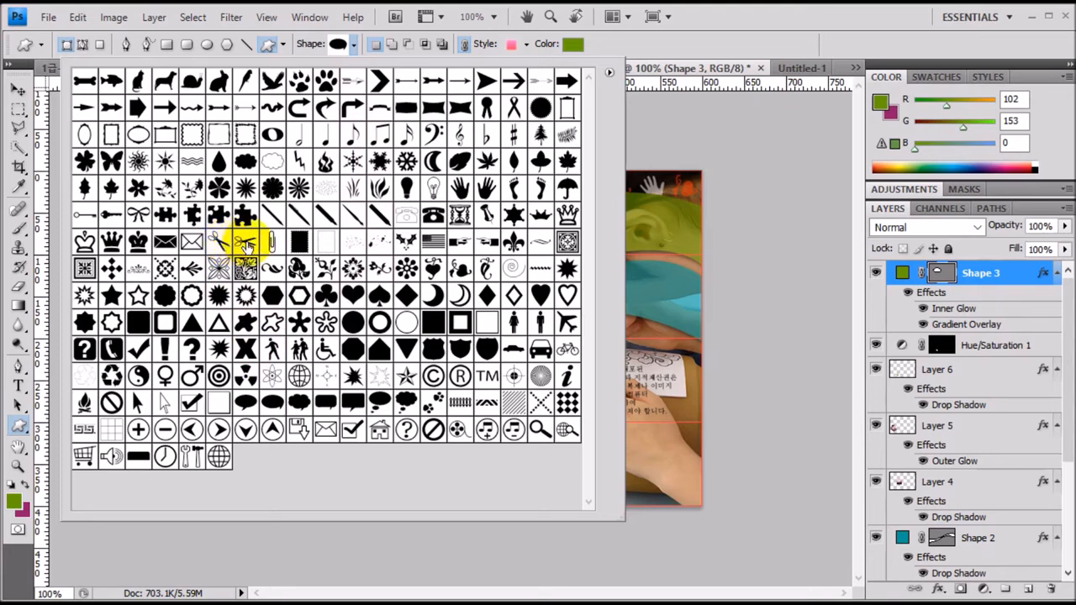
double_click(218, 241)
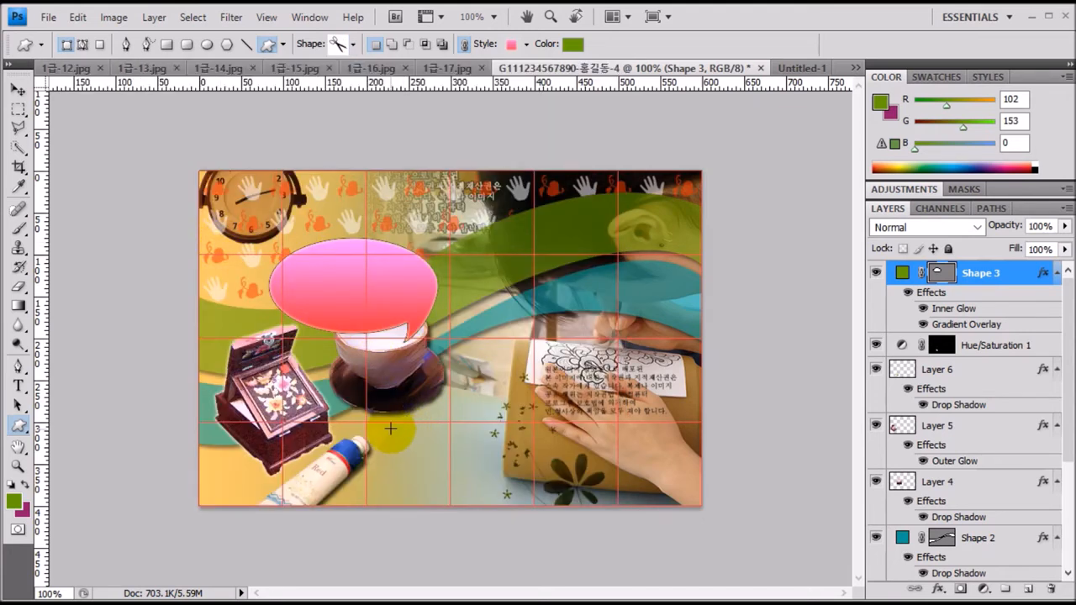
drag(389, 429, 467, 507)
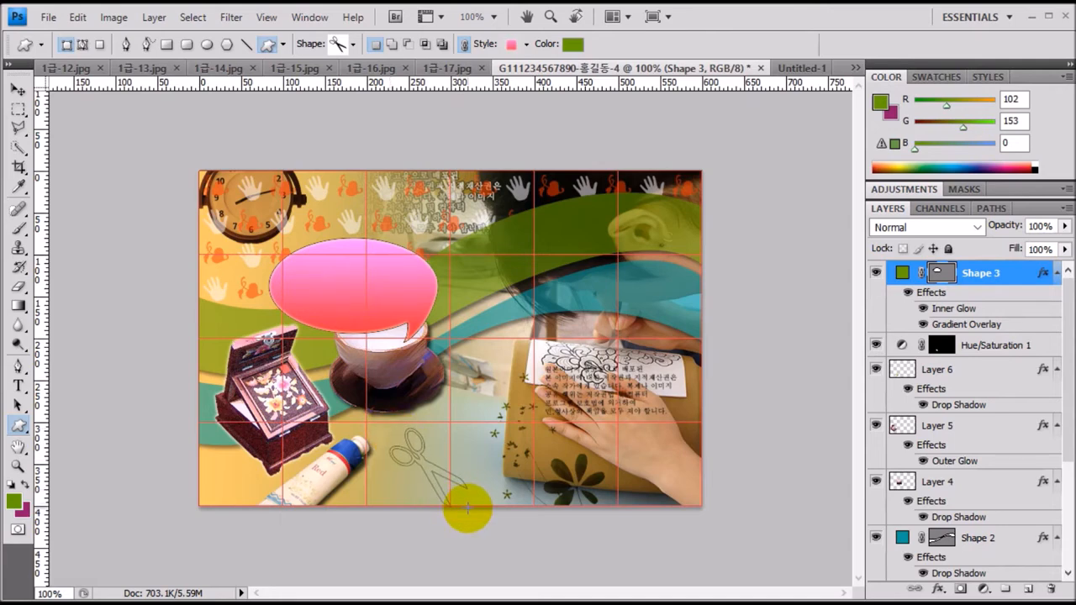
drag(468, 507, 466, 507)
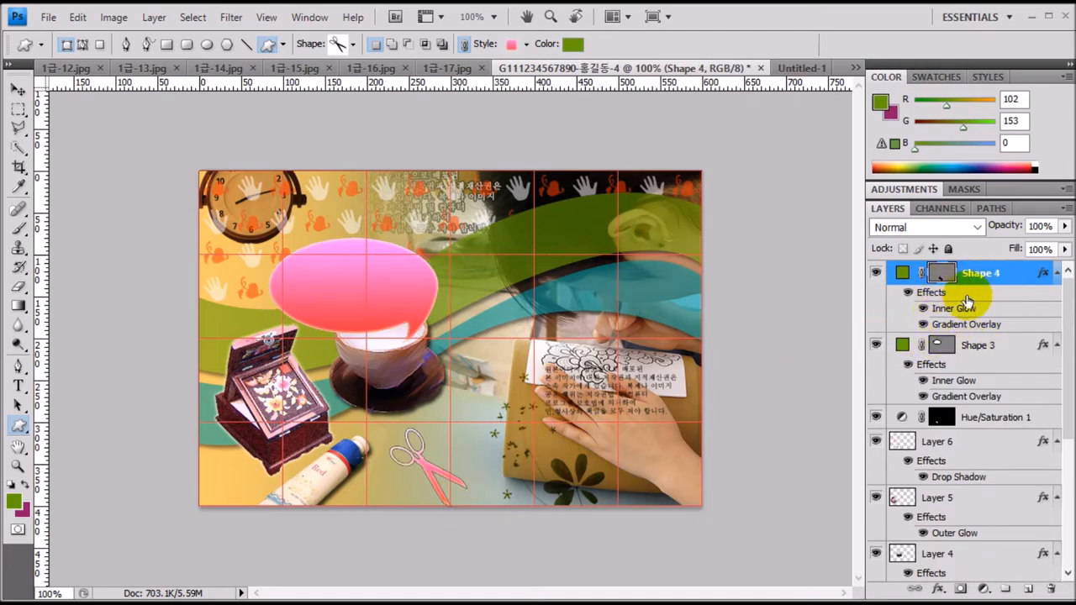
click(527, 44)
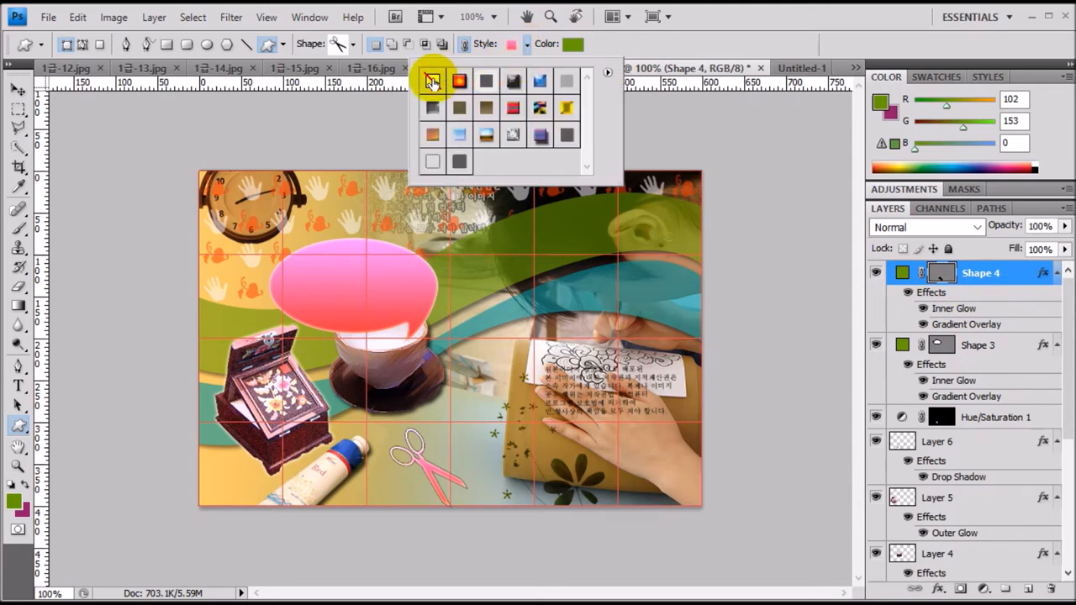
click(431, 80)
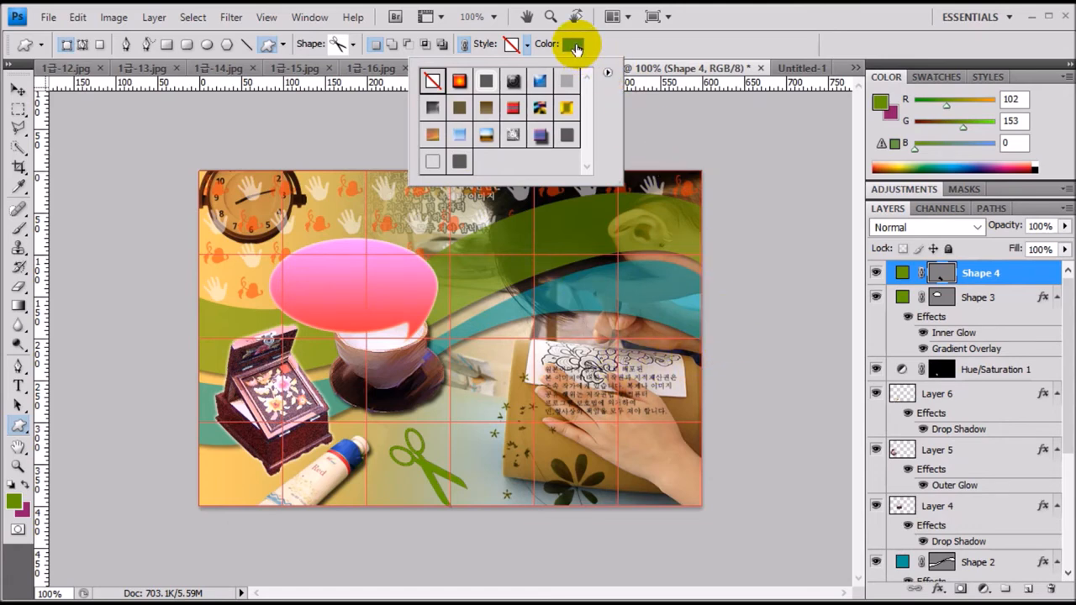
Step: Recolor the scissors shape to #cc6633 and add an Inner Shadow with default settings to its layer
click(574, 46)
click(574, 49)
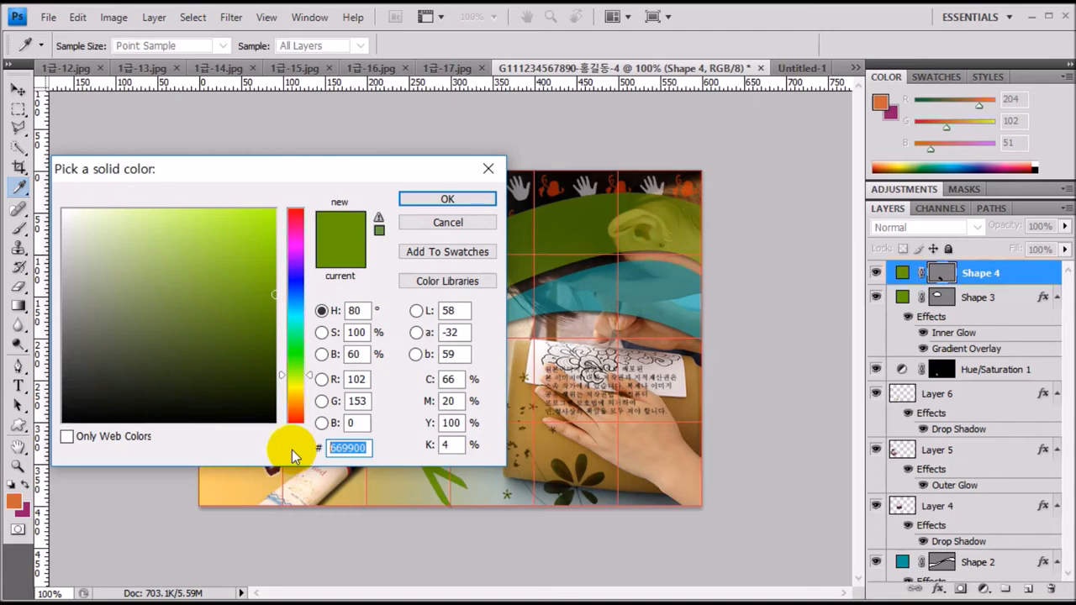
text(cc6633)
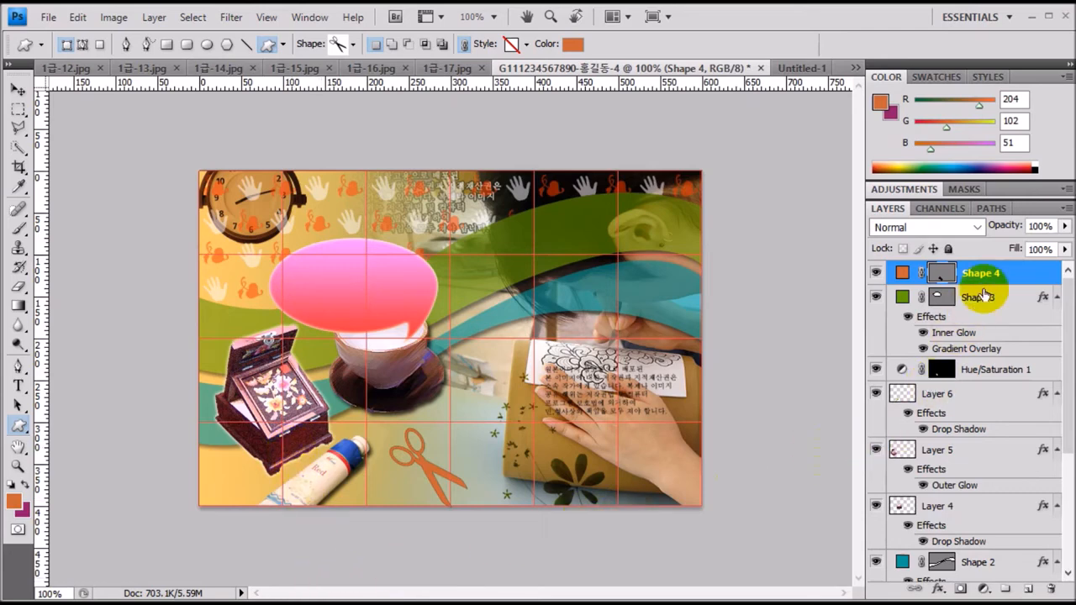
key(h)
double_click(1022, 286)
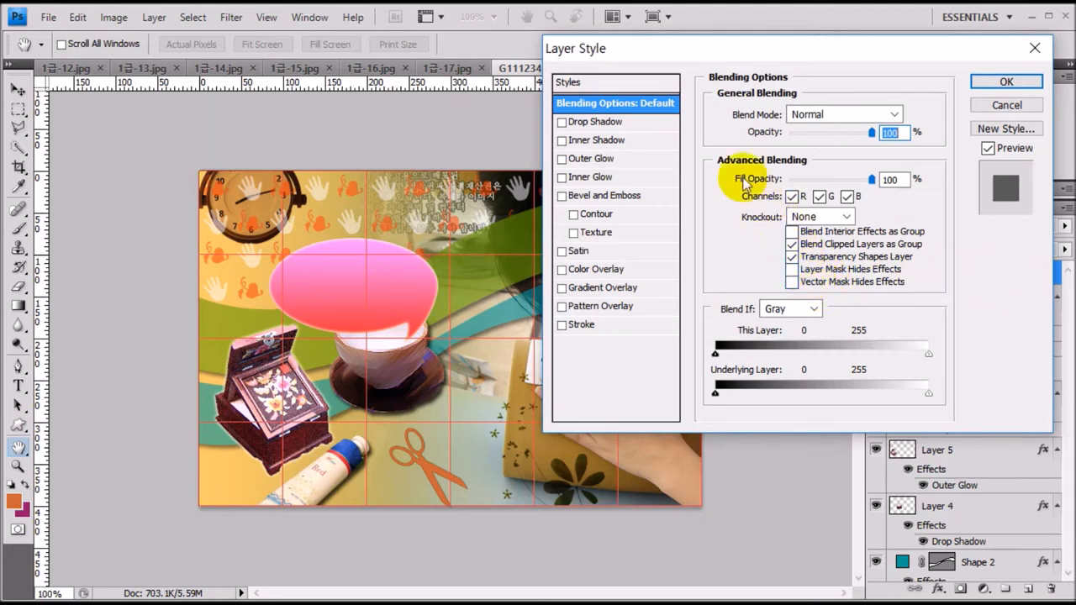
click(610, 141)
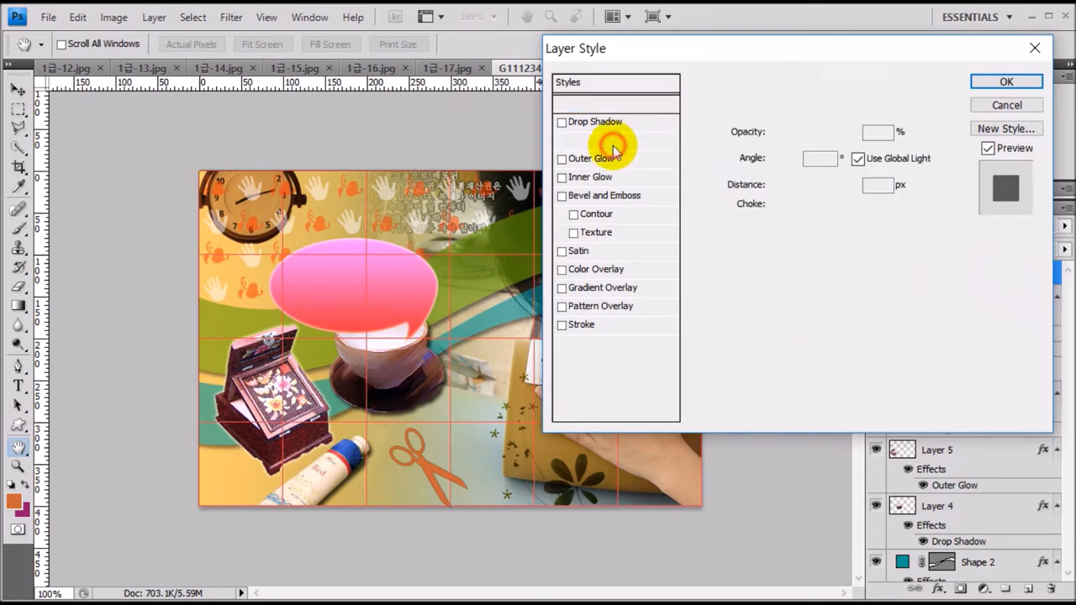
click(1025, 83)
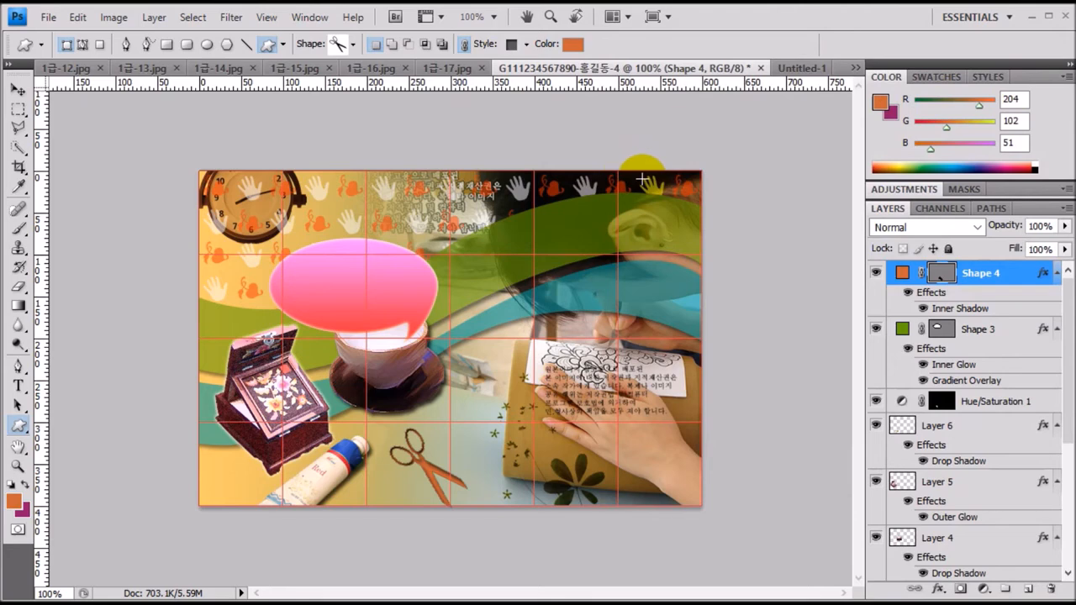
Step: Move the scissors shape slightly away from the paint tube, keeping it below the coffee cup
click(17, 89)
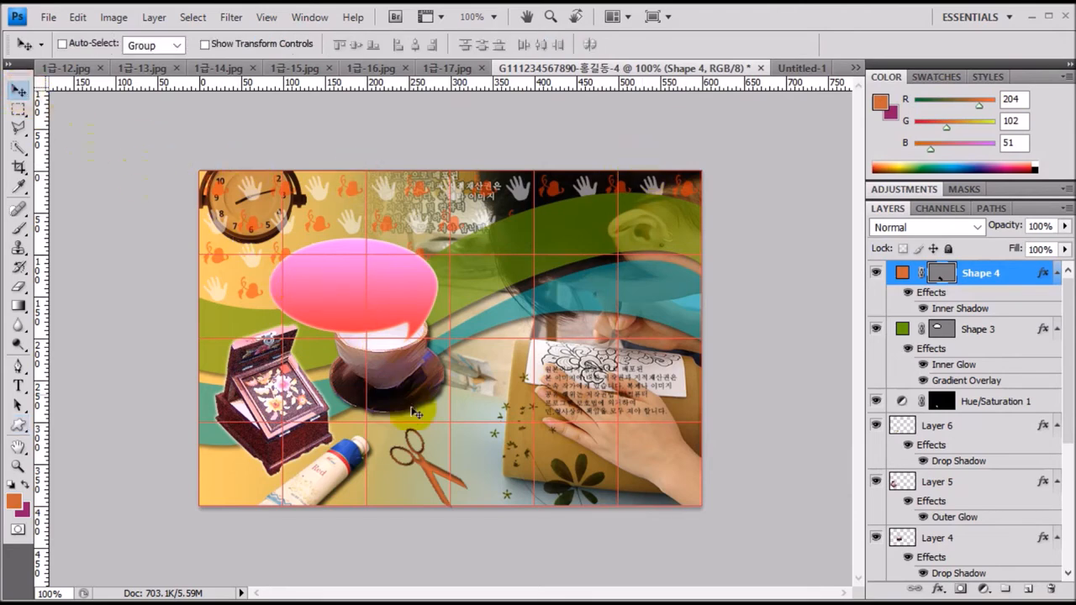
drag(427, 465, 433, 462)
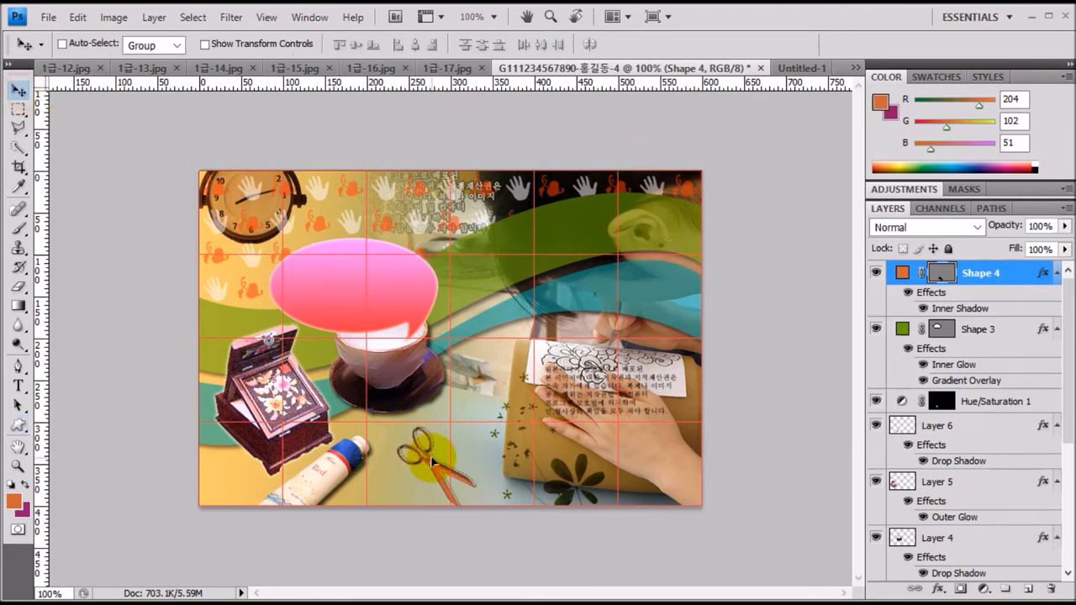
drag(431, 462, 426, 461)
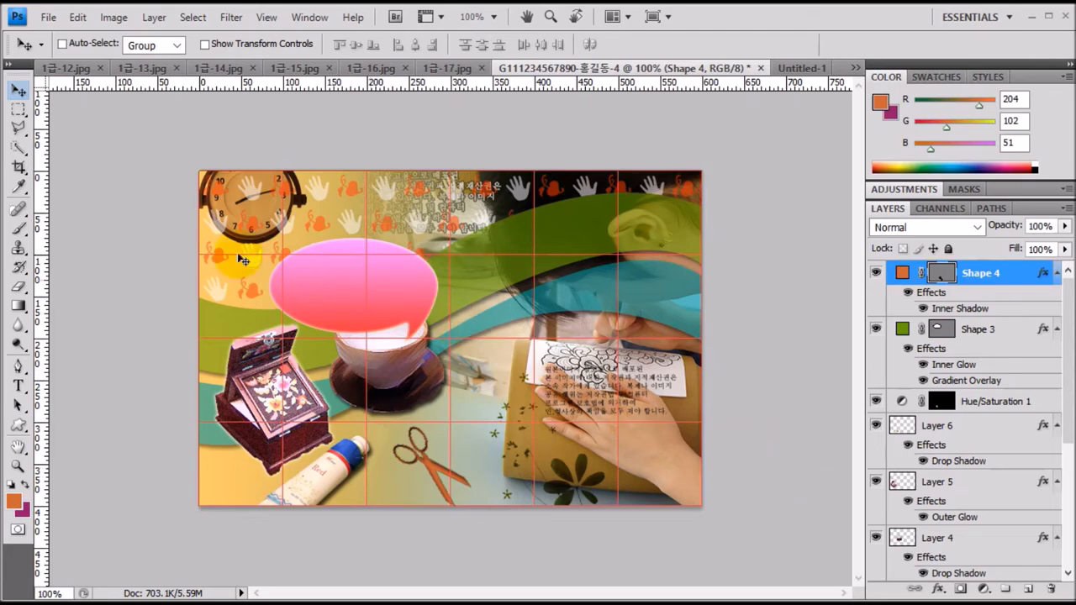
Step: Draw a tall paper clip custom shape between the coffee cup and the book and clear its layer style
click(20, 424)
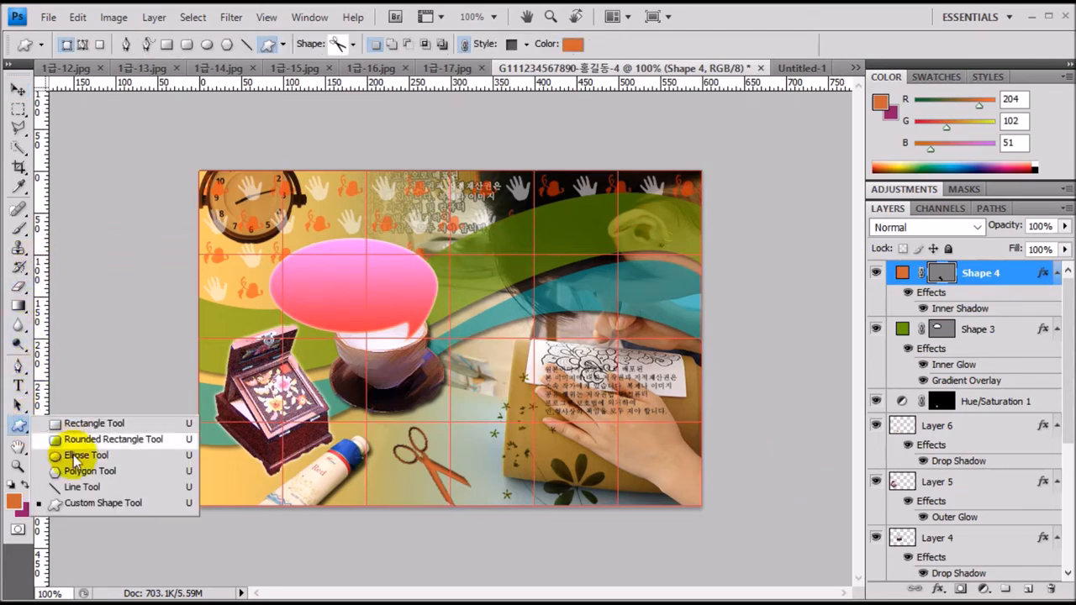
click(73, 502)
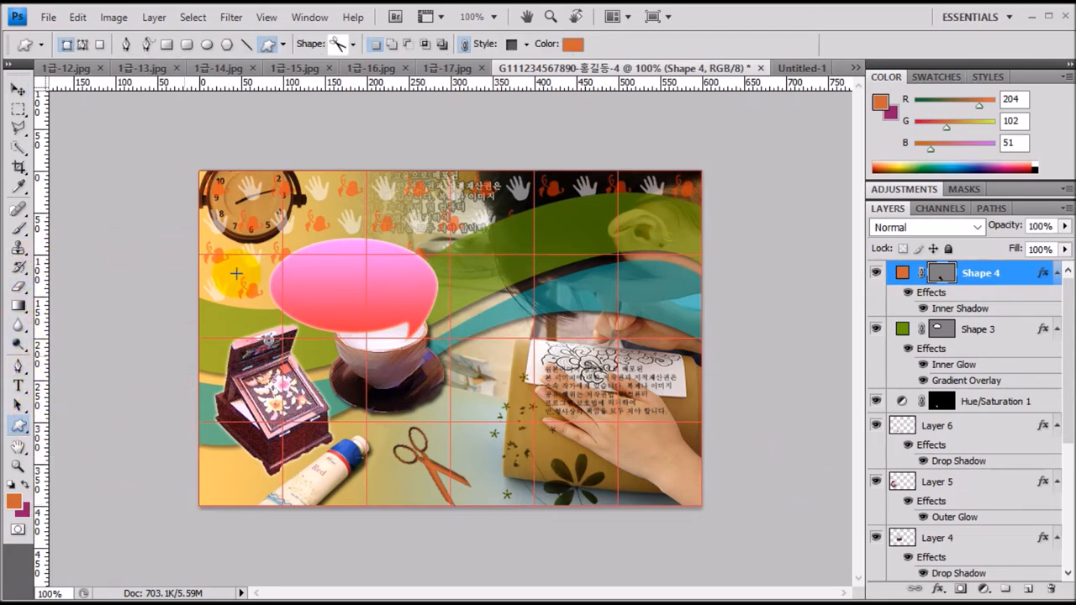
click(353, 43)
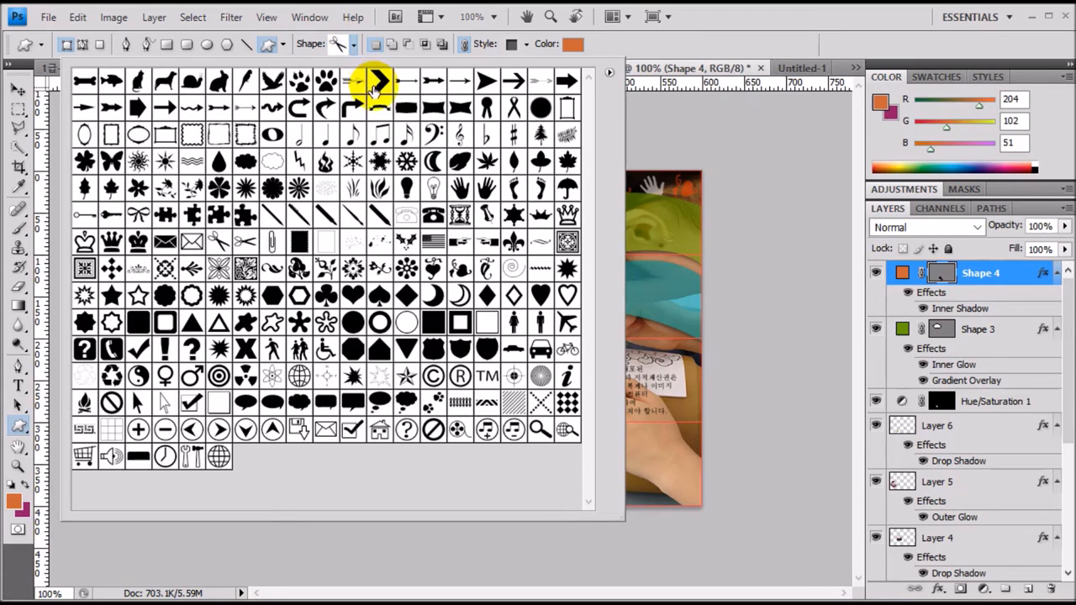
double_click(272, 243)
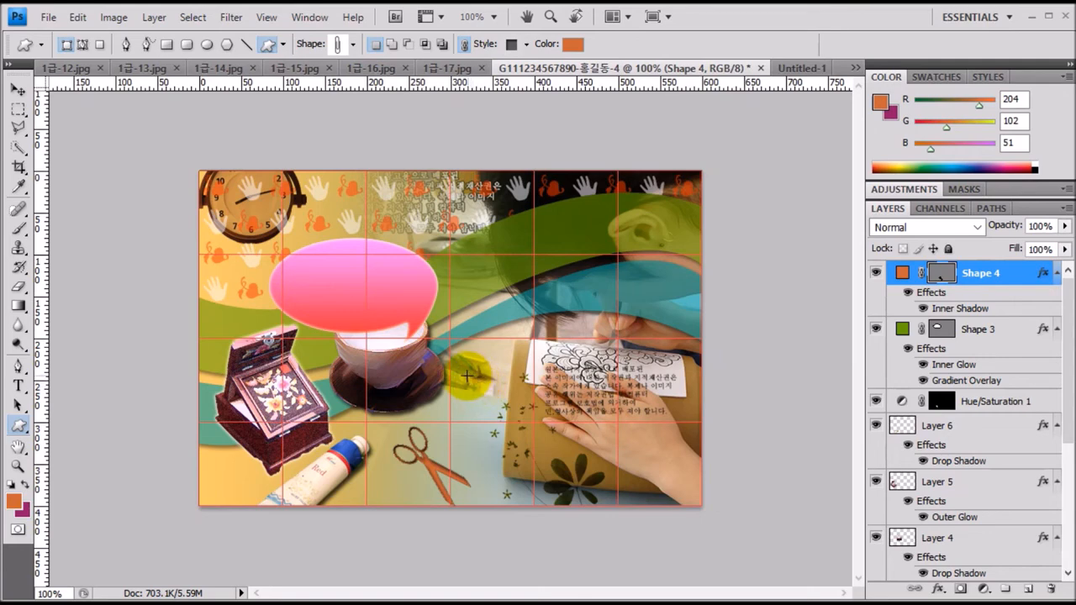
drag(462, 376, 487, 462)
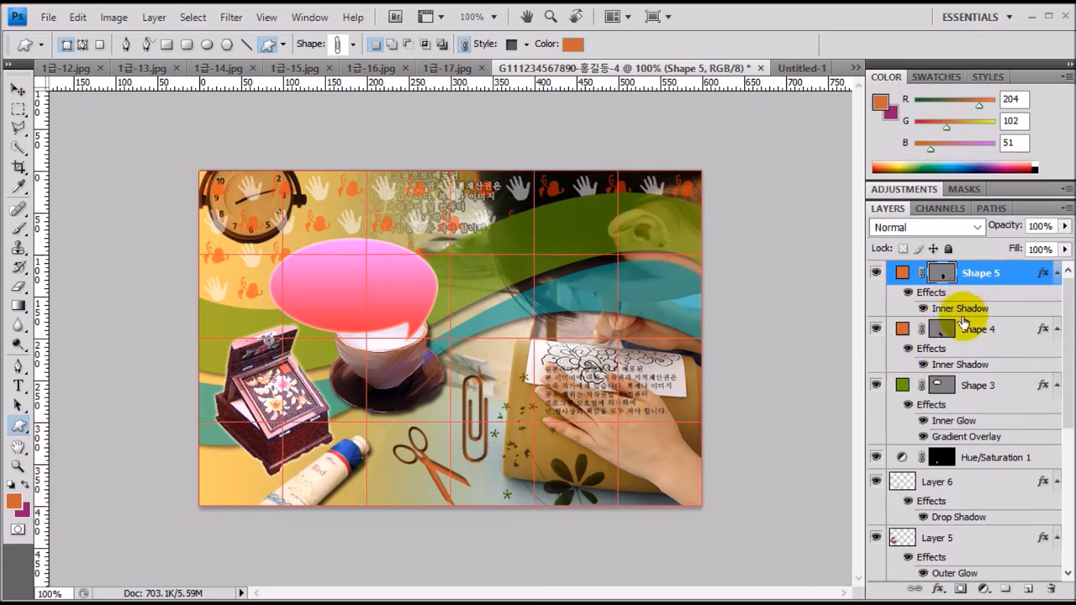
click(525, 48)
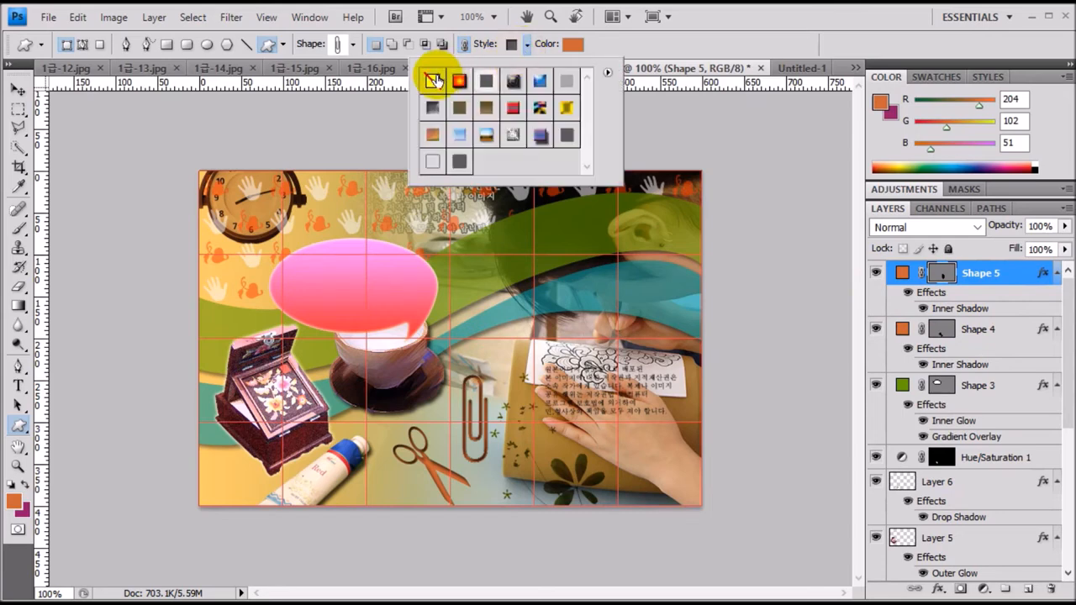
click(434, 80)
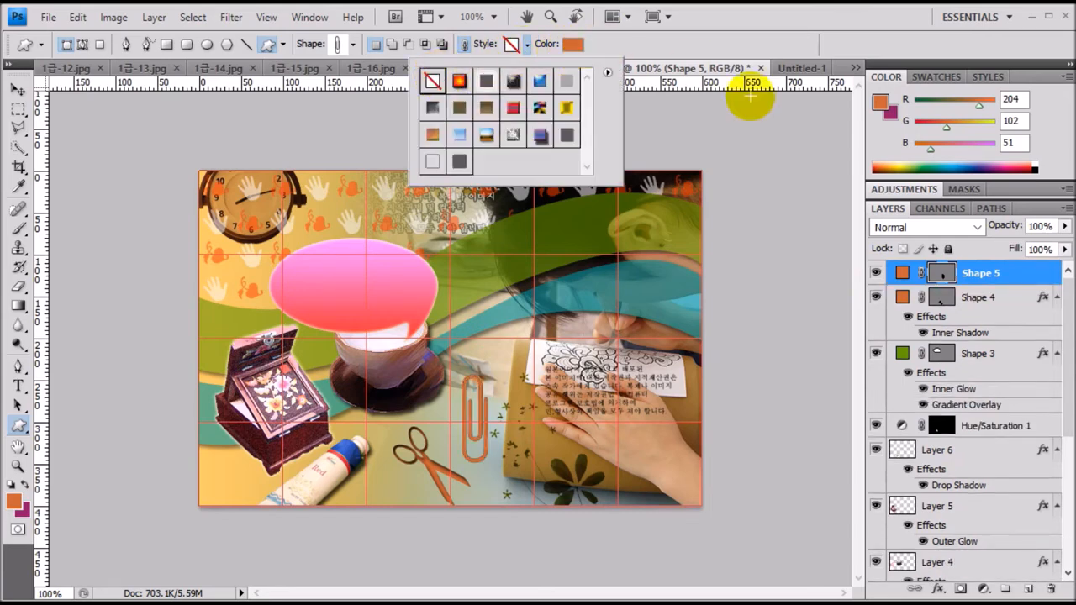
Step: Add a linear Gradient Overlay to the paper clip and set the gradient's starting color stop to #cc0000
double_click(1027, 274)
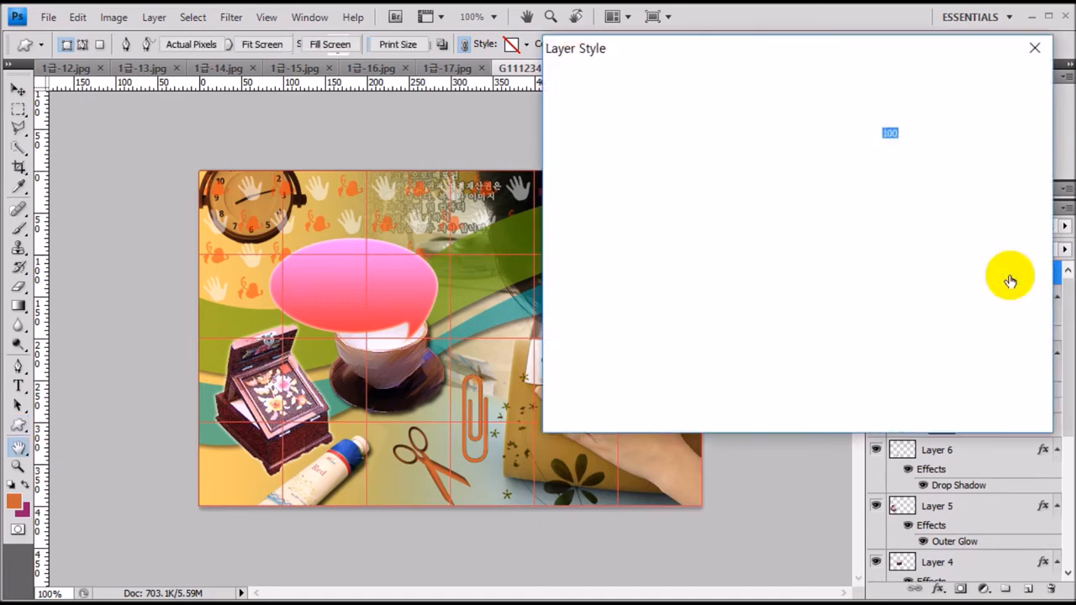
click(602, 288)
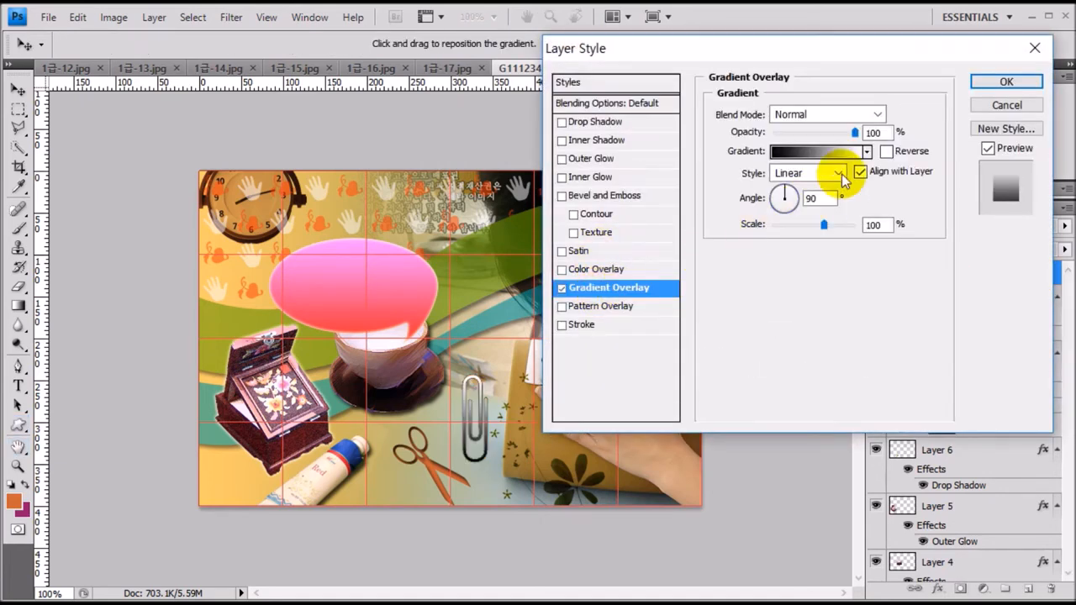
click(834, 152)
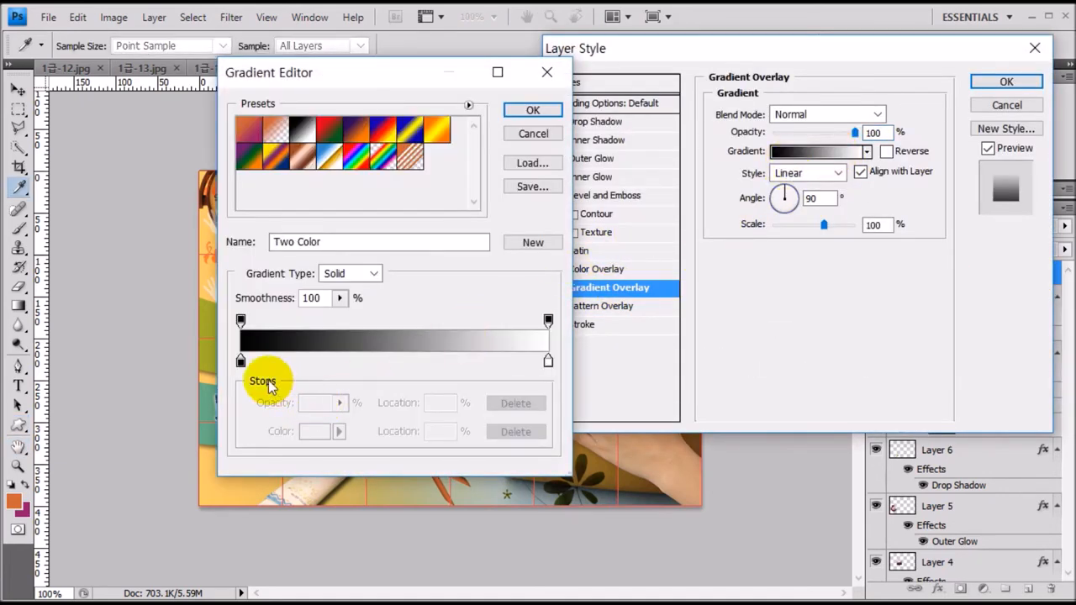
click(241, 361)
click(307, 433)
click(359, 448)
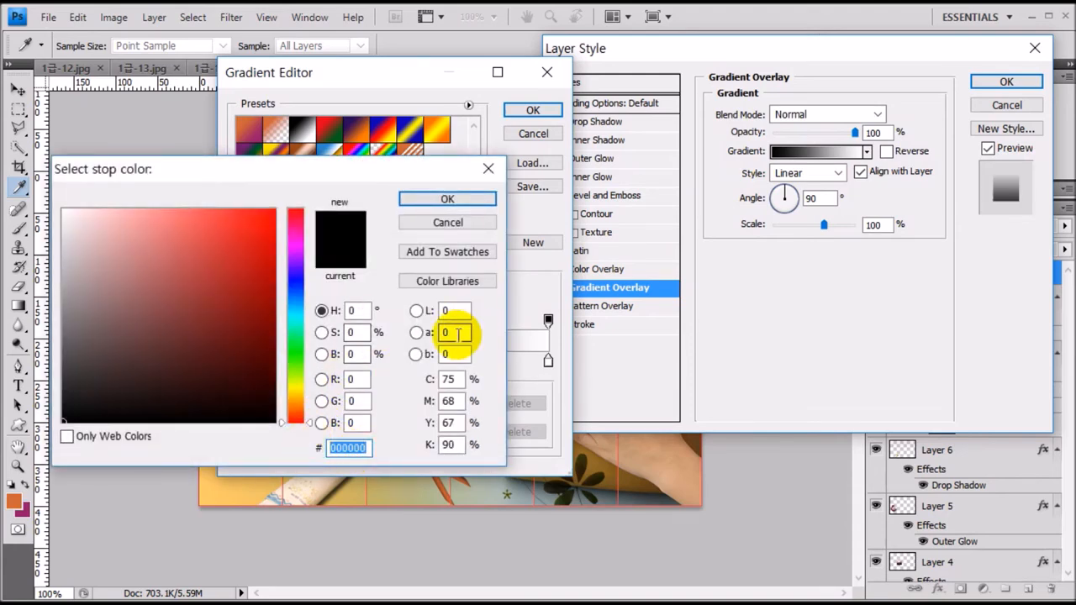
text(cc0000)
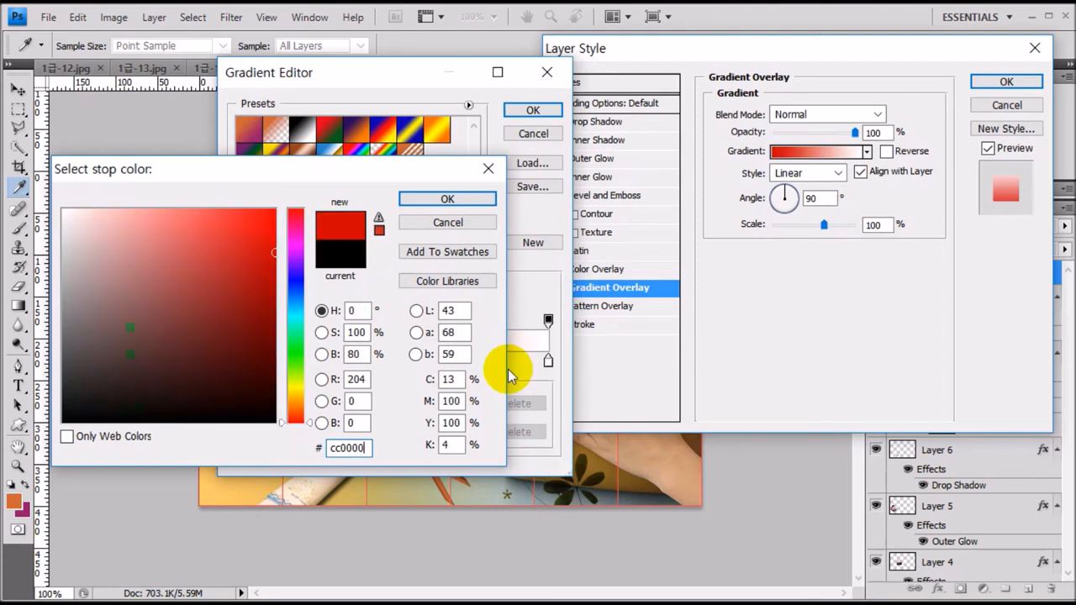
key(Return)
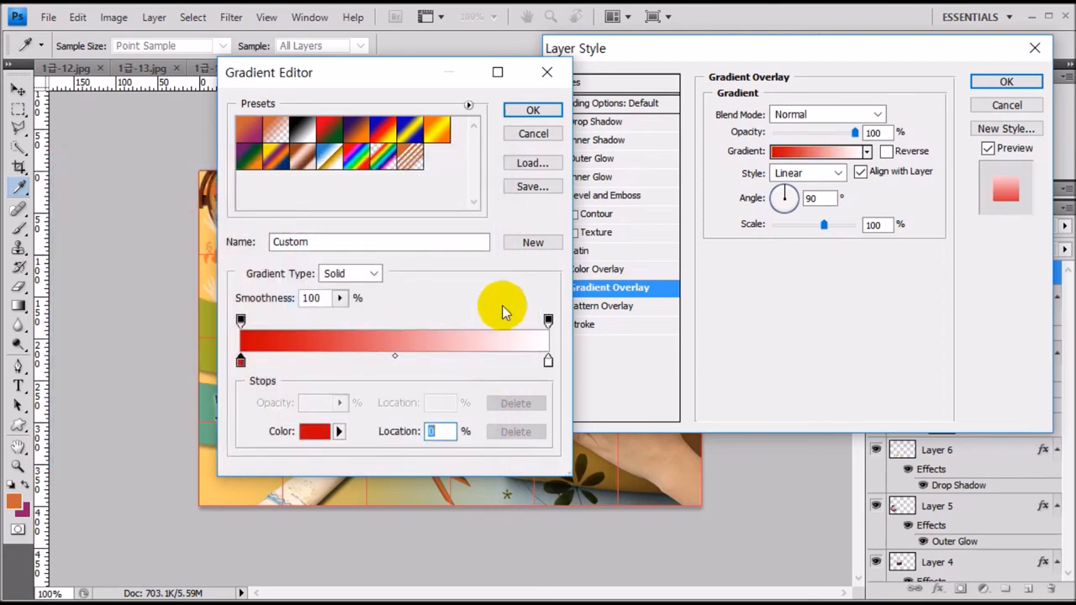
Step: Set the gradient's end color stop to #0066cc and add a default Inner Bevel with Bevel and Emboss to the paper clip
click(547, 360)
click(315, 430)
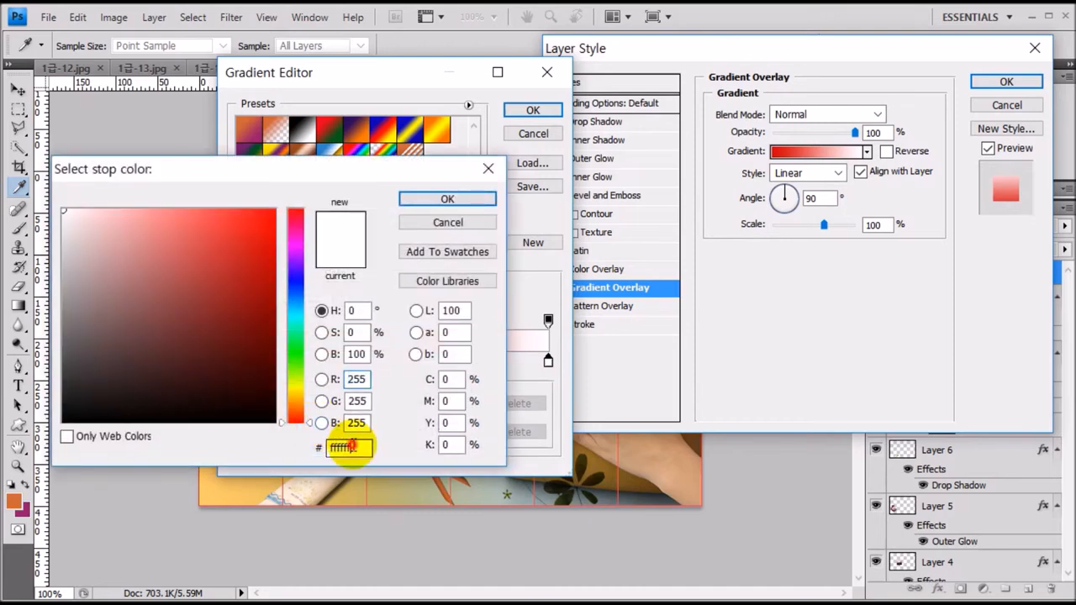
text(0066cc)
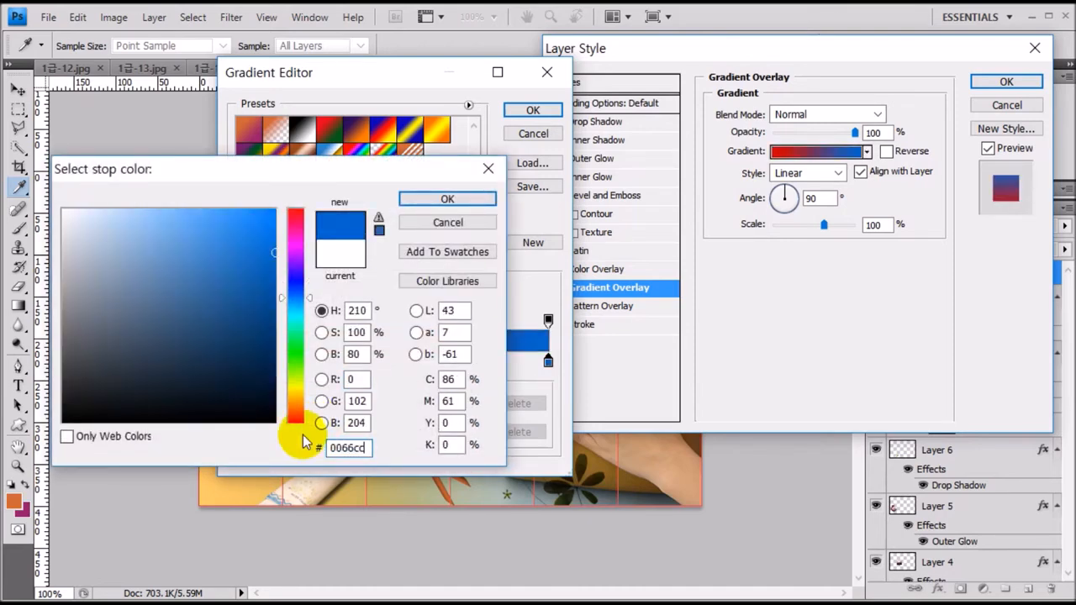
key(Return)
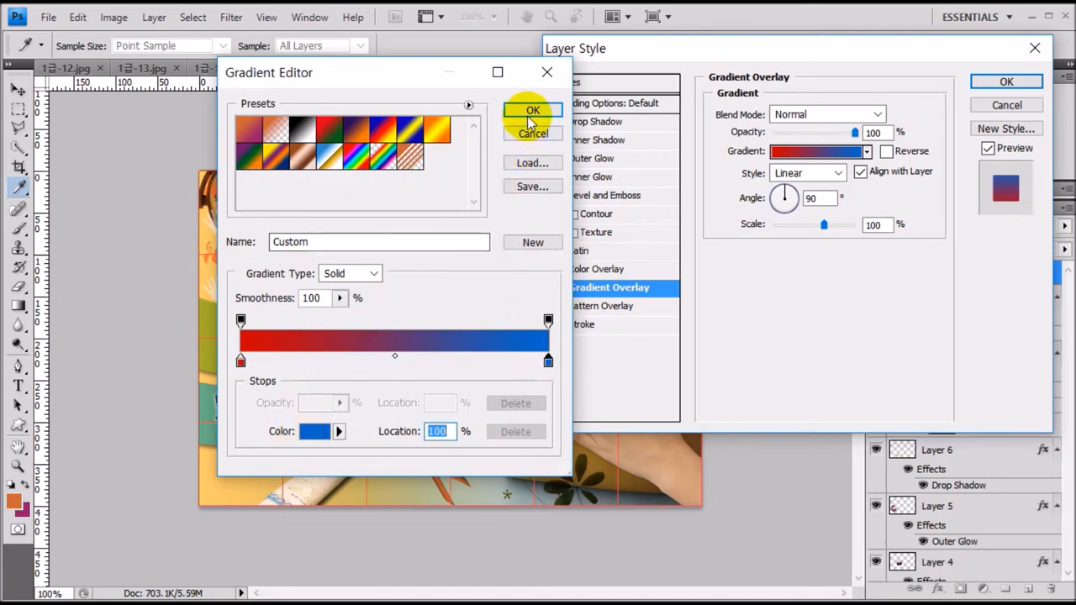
click(530, 111)
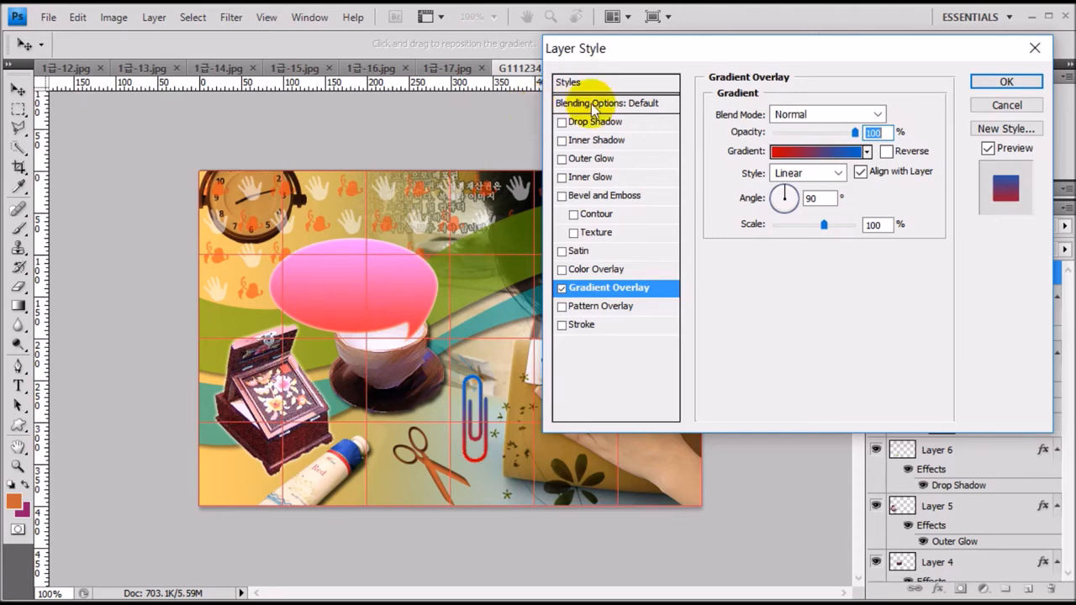
click(602, 198)
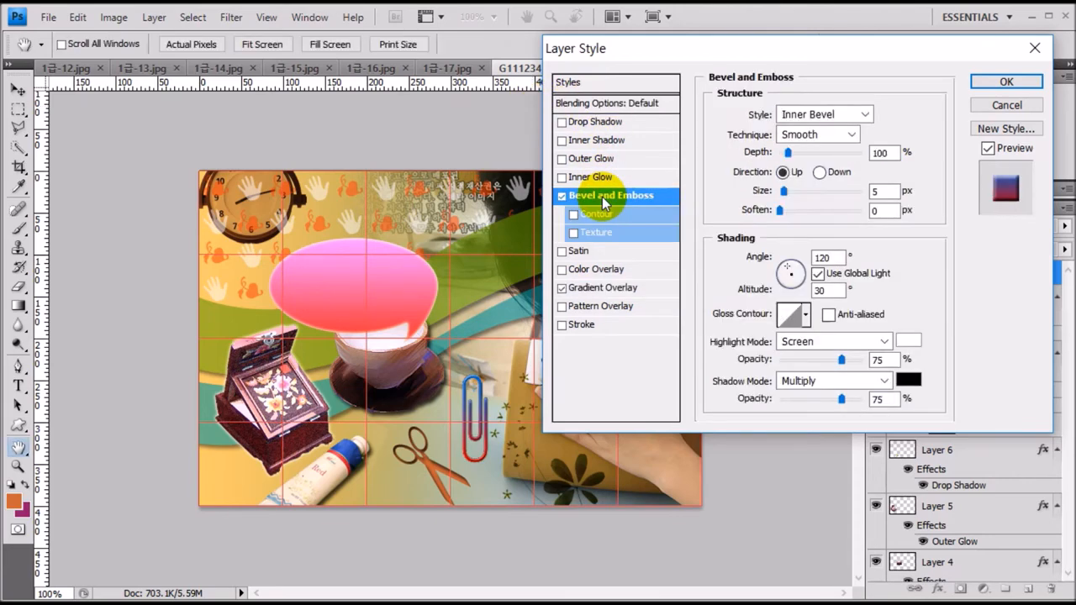
click(1005, 82)
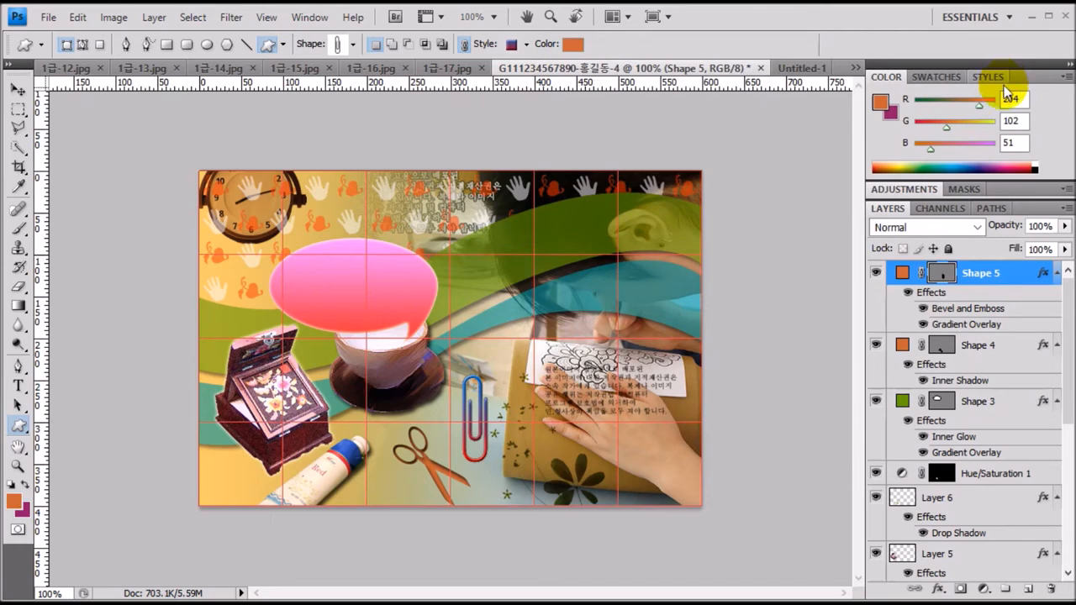
Step: Rotate the paper clip about 18° clockwise and shift it slightly toward the book
key(ctrl+t)
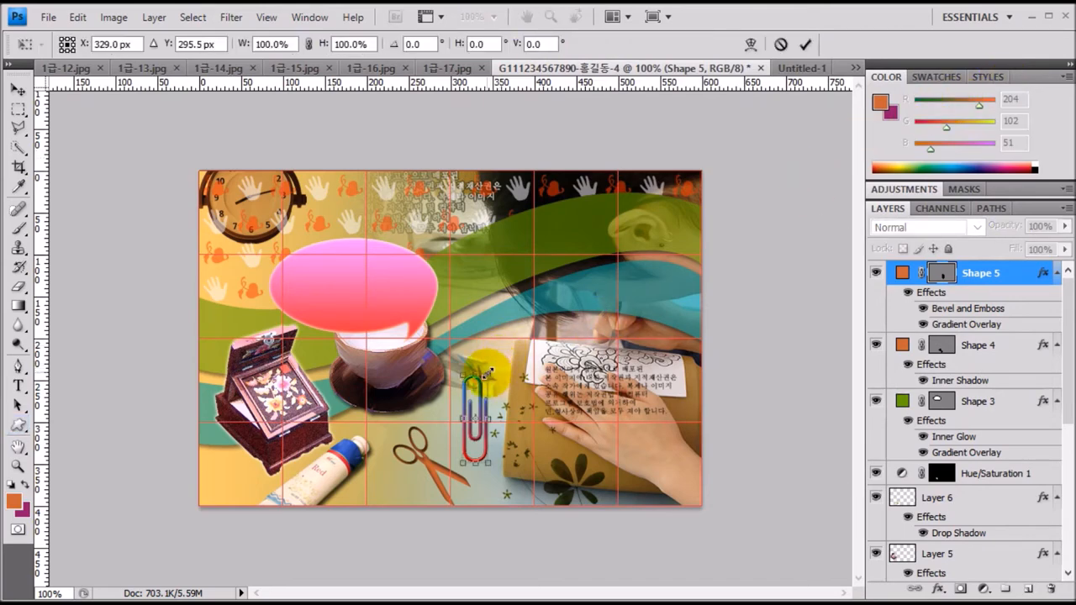
drag(496, 363, 538, 407)
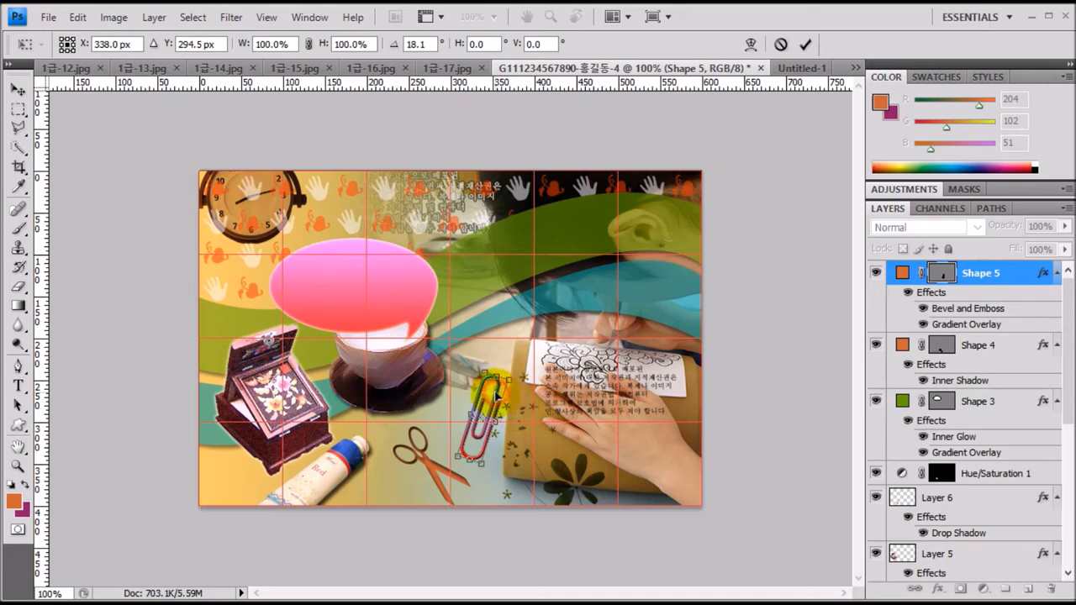
key(Return)
key(u)
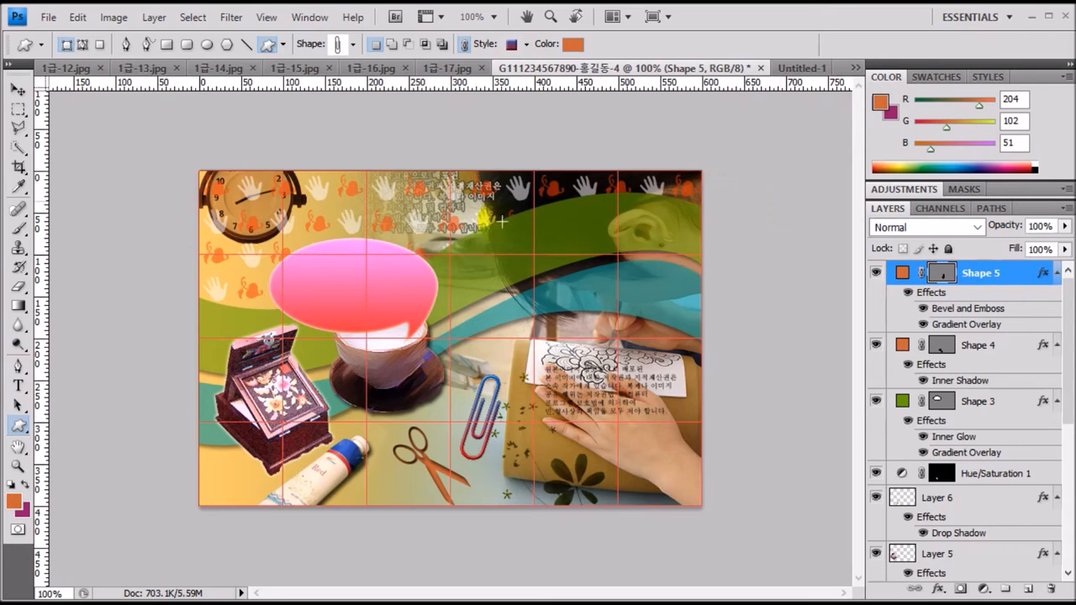
Step: Start a horizontal text layer over the upper middle of the image and set its font to 굴림 at 16 pt
click(19, 386)
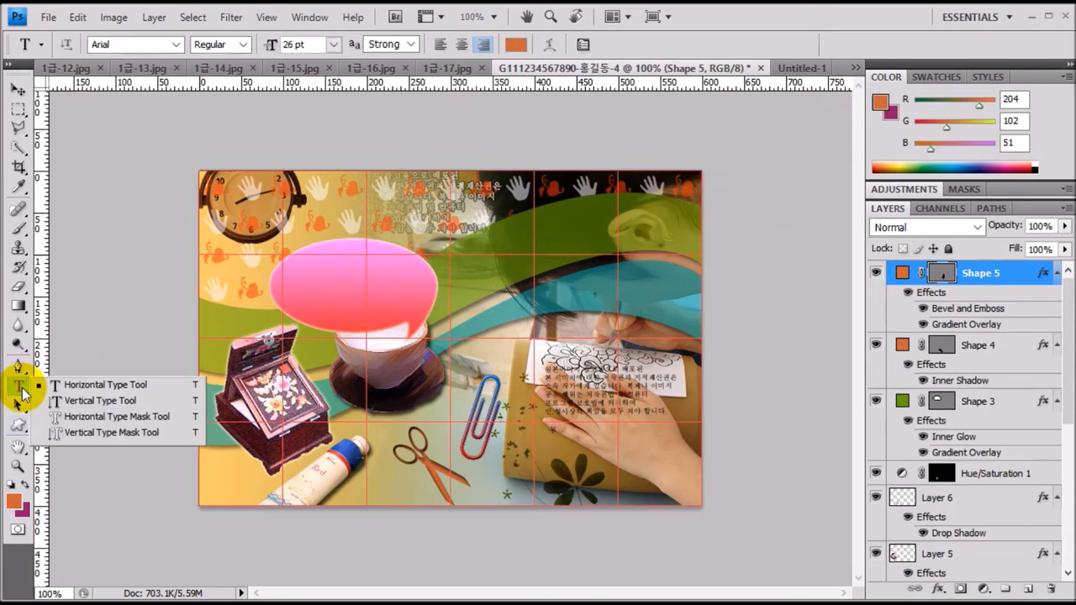
click(72, 386)
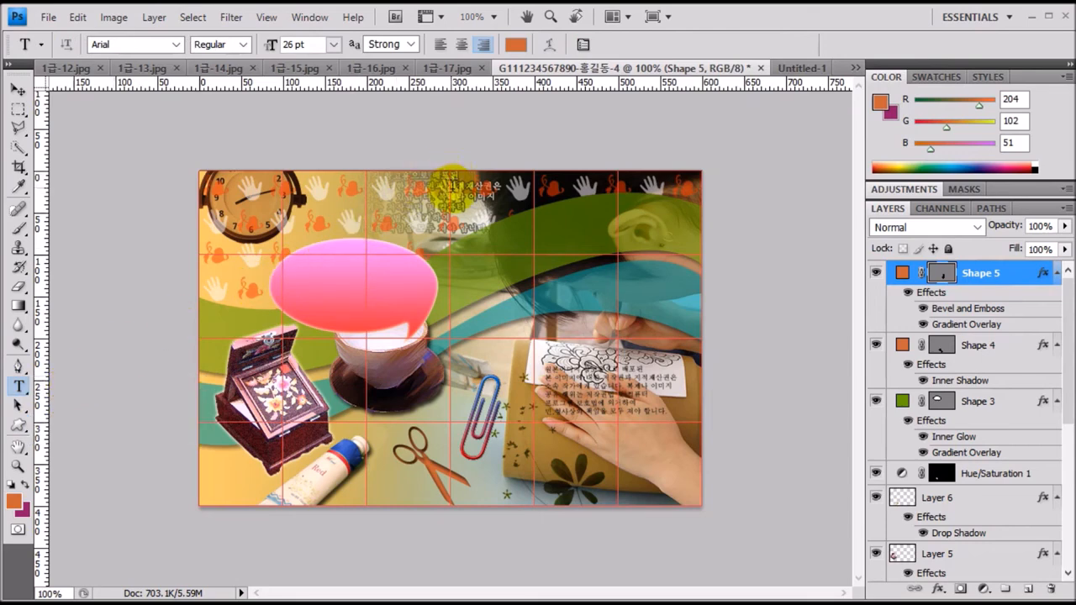
click(451, 195)
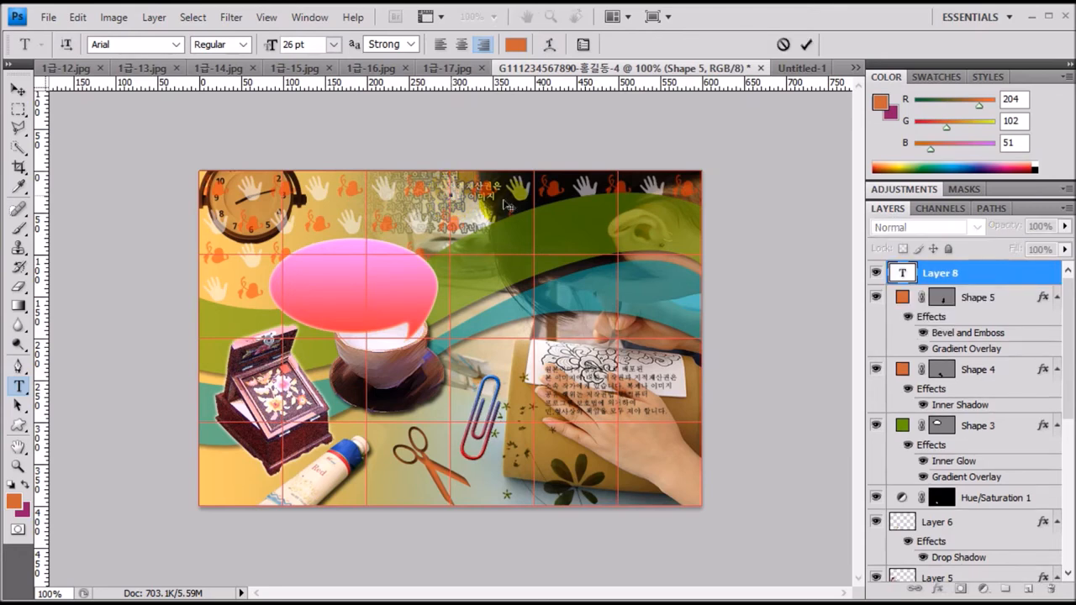
click(139, 43)
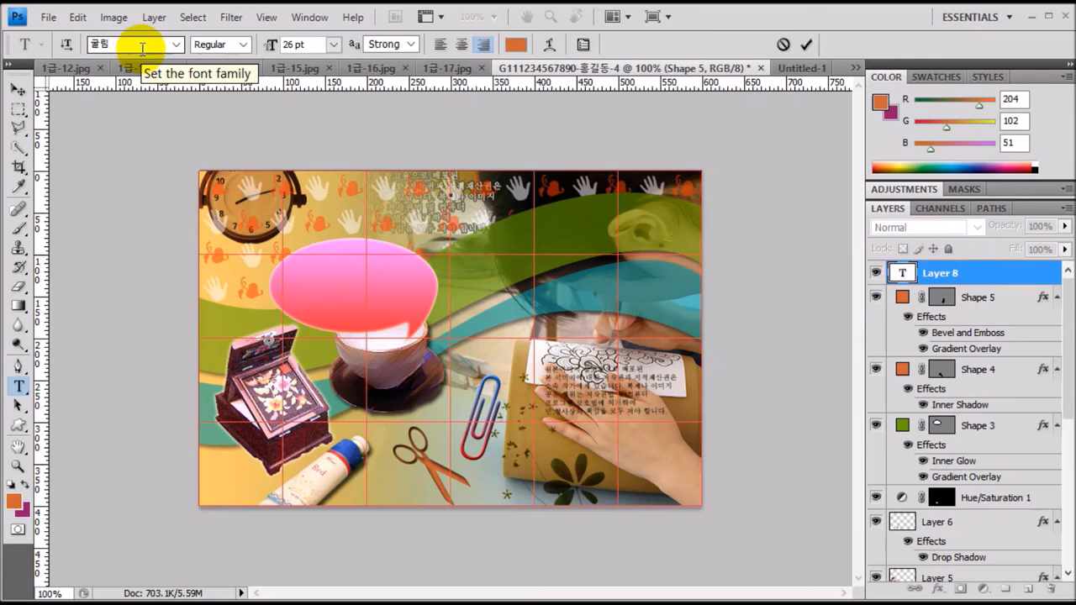
click(305, 44)
text(16)
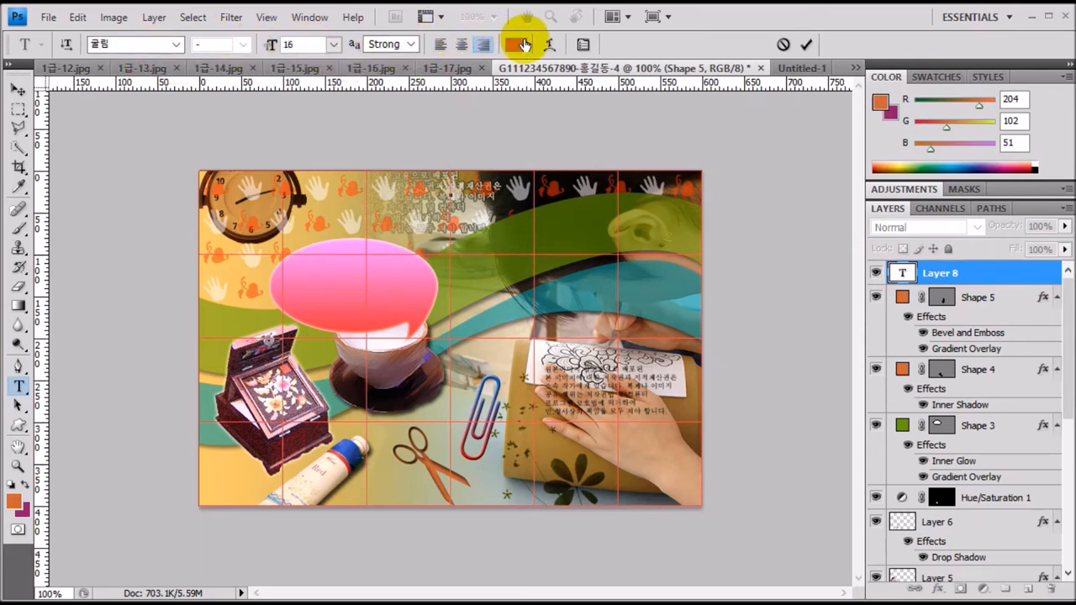
Step: Set the new text's color to white (#ffffff)
click(519, 45)
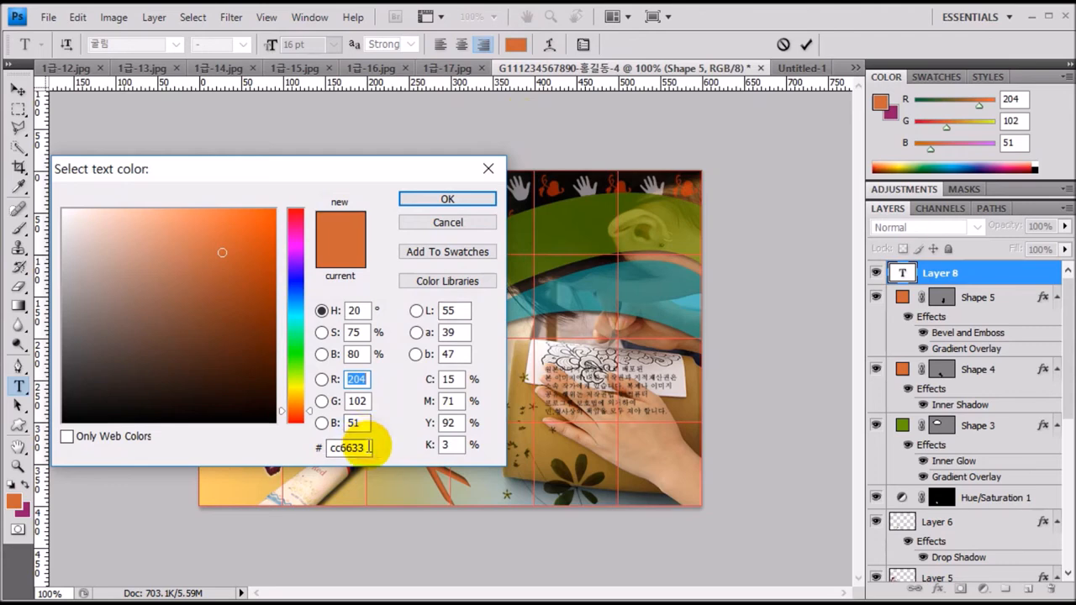
drag(370, 448, 300, 445)
text(fff)
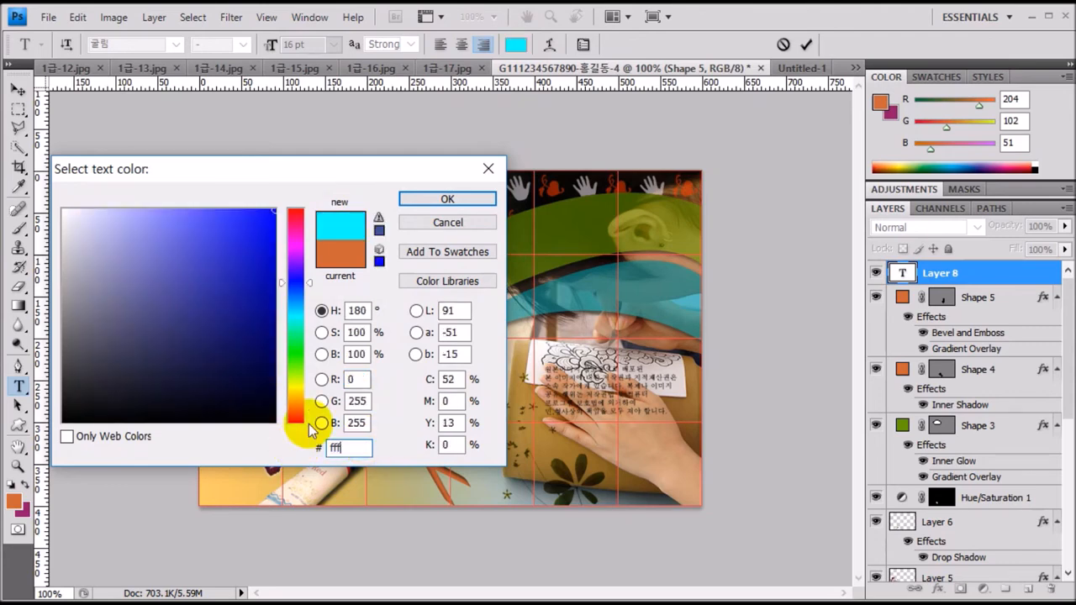
text(fff)
click(435, 199)
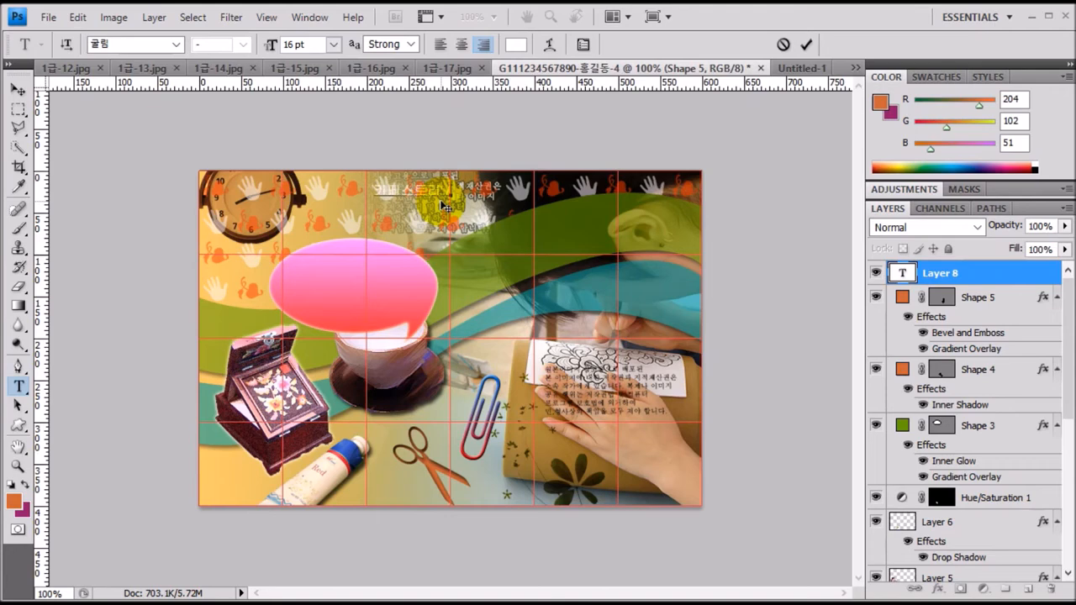
Step: Enter the menu line "카페스토리 / 이용방법 / 메뉴 / 오시는길" as left-aligned text, correcting the mistyped 이용방법
text(취미교실   )
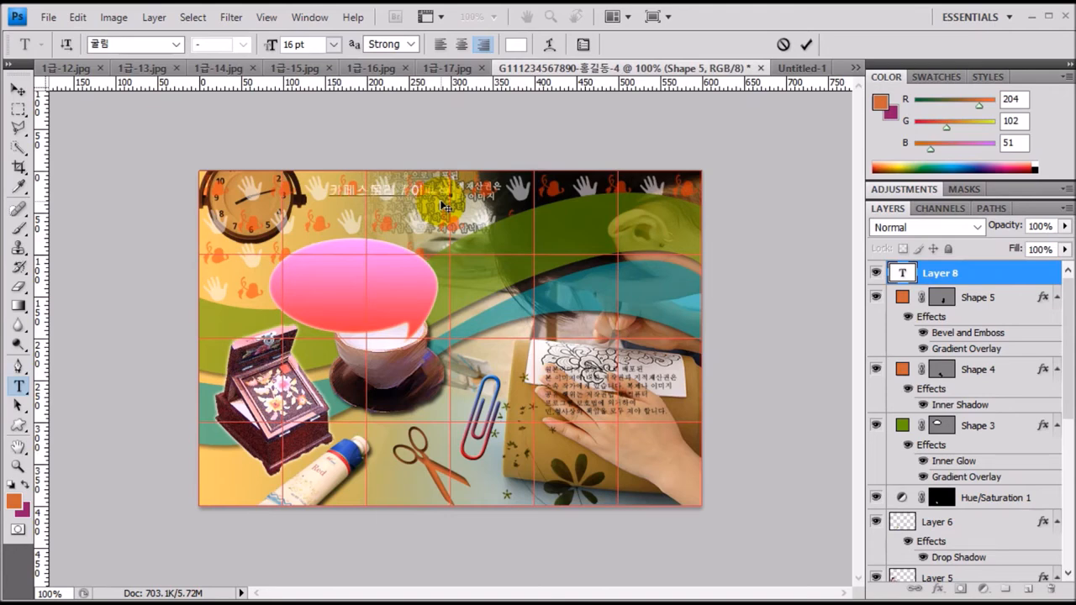
text( / 메뉴)
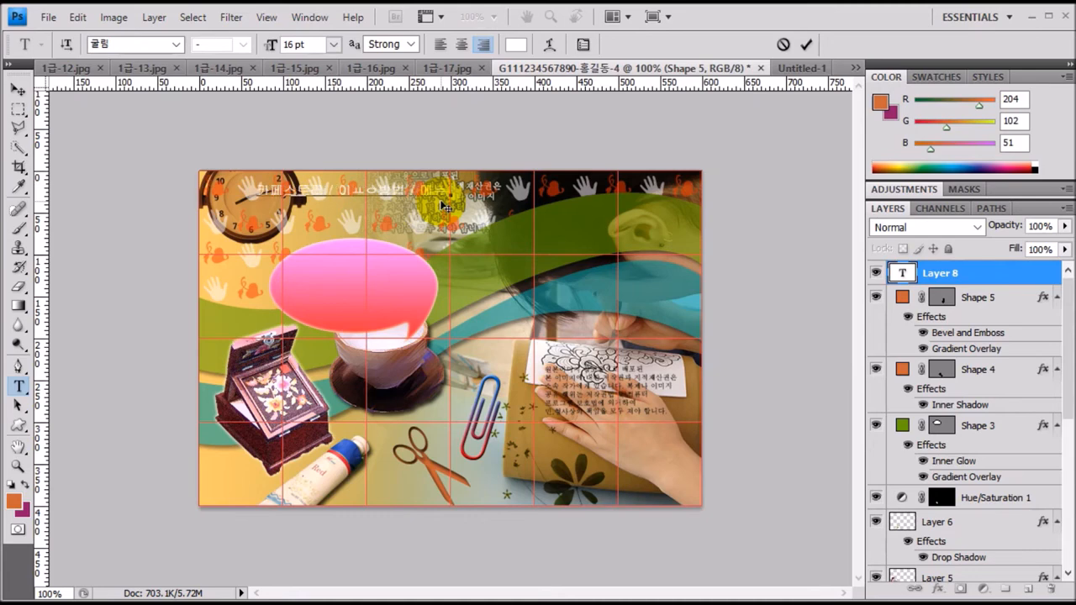
text( / 오시는 기)
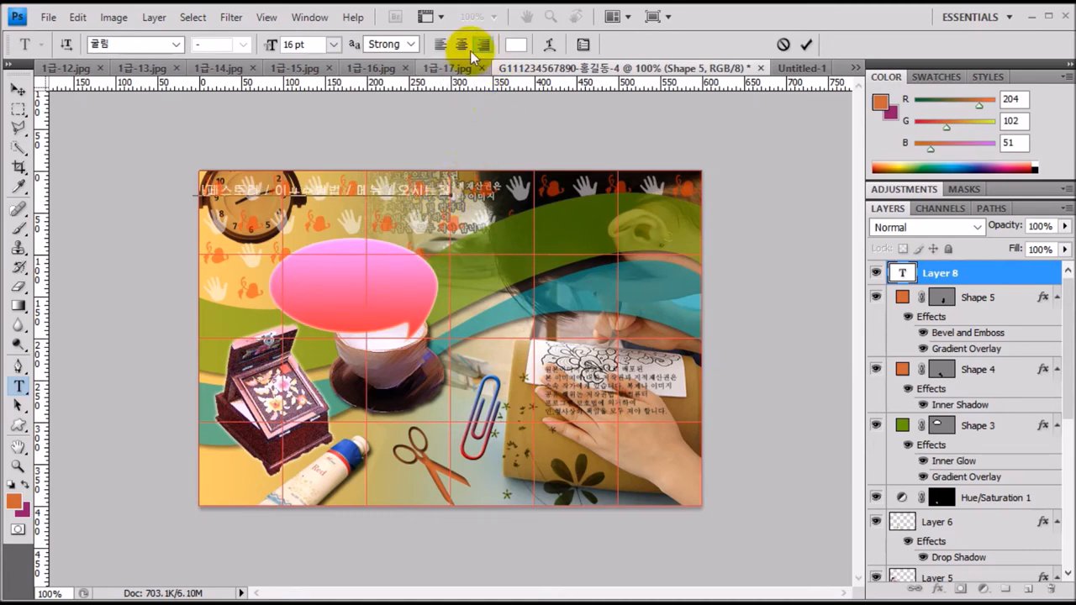
click(438, 44)
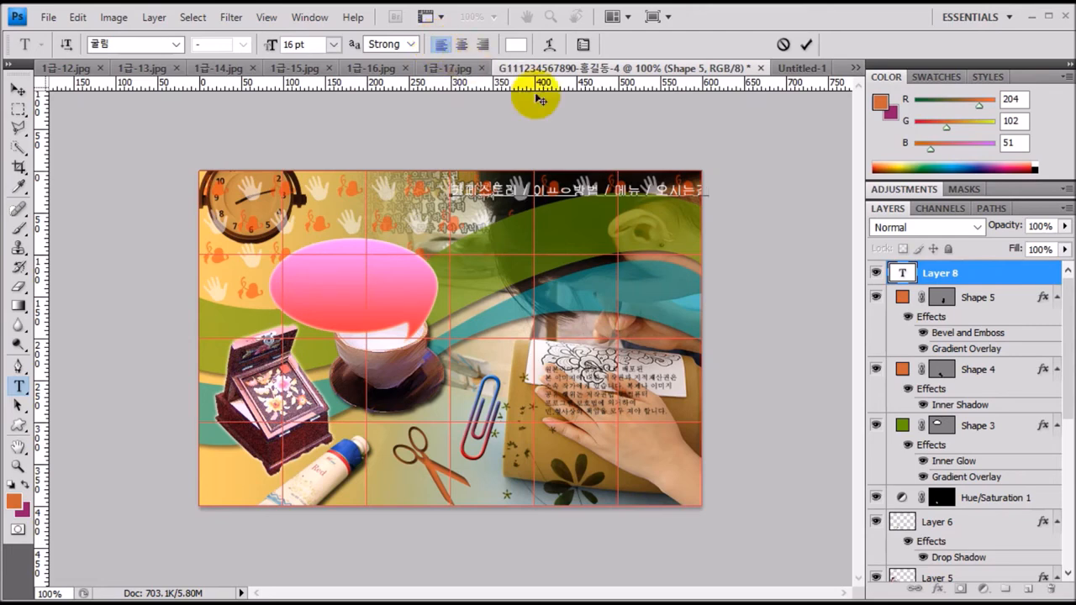
drag(546, 189, 560, 190)
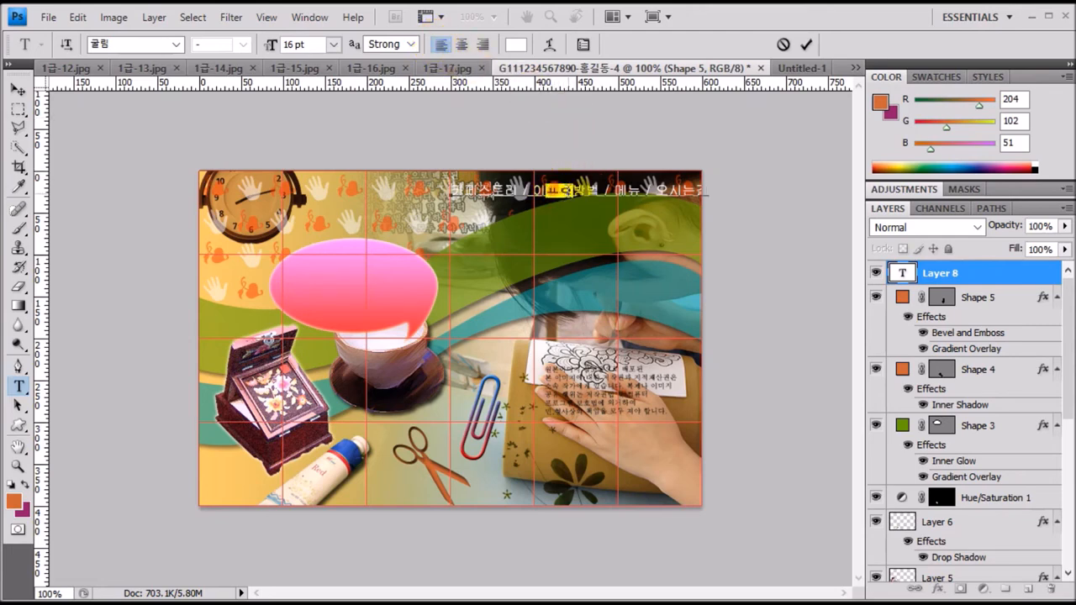
key(BackSpace)
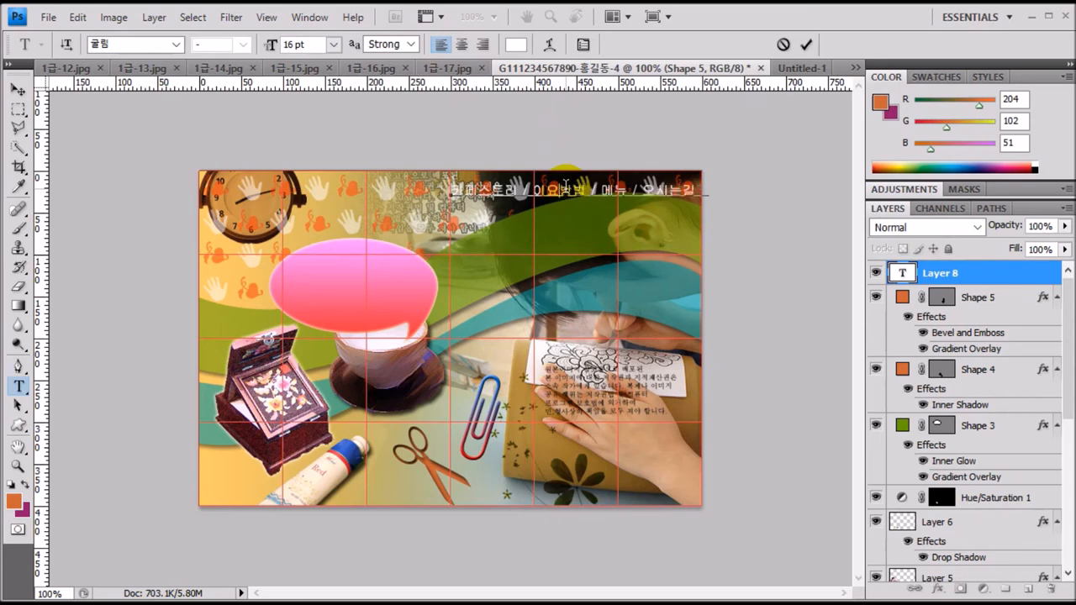
key(ctrl+Return)
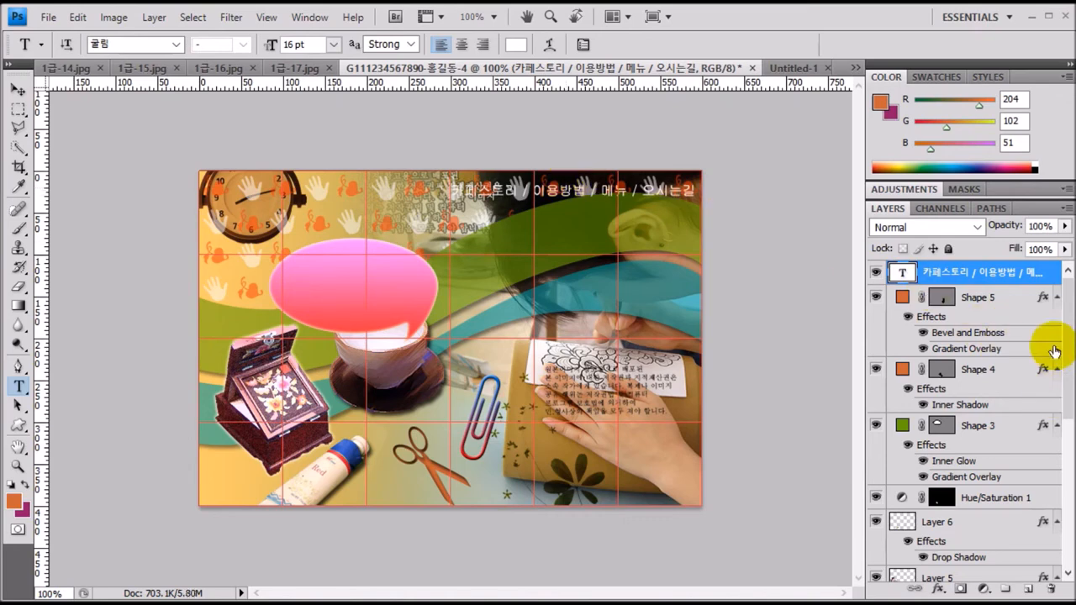
Step: Add a default Drop Shadow and a 2 px outside Stroke to the menu text layer
double_click(1040, 286)
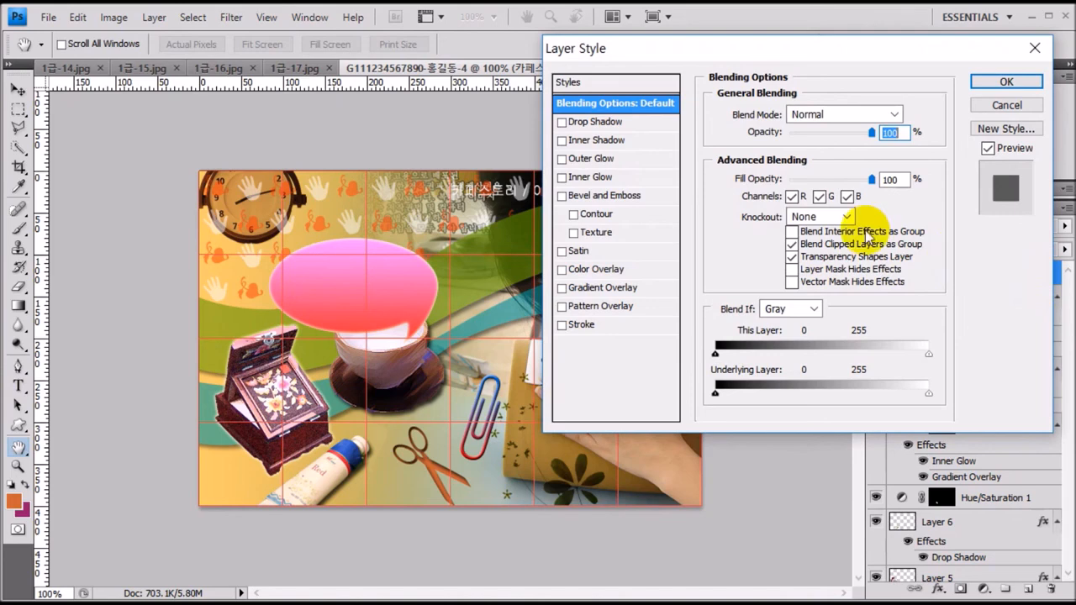
click(593, 124)
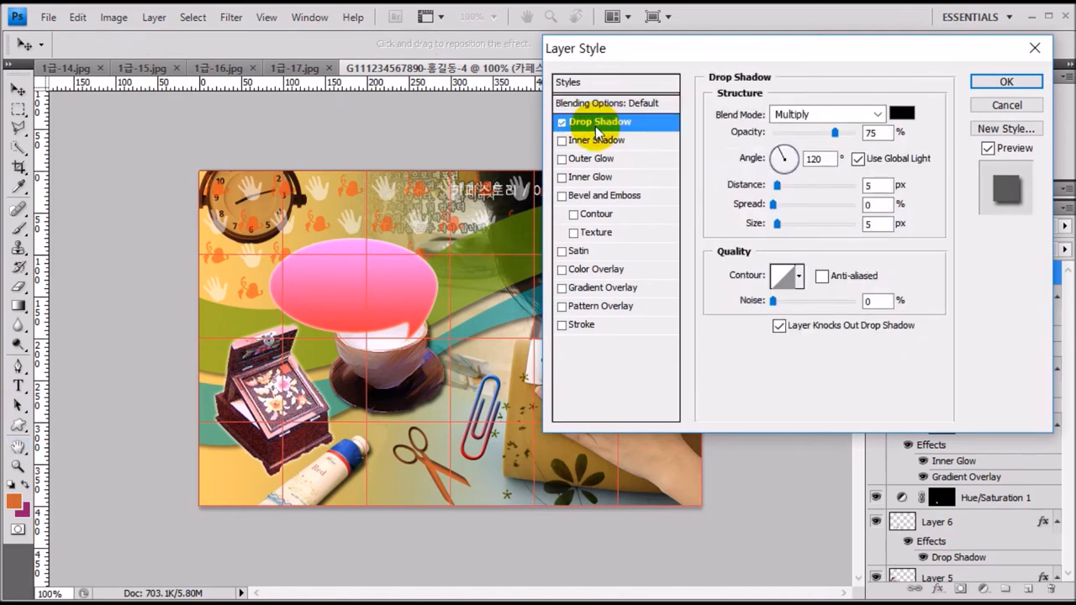
click(579, 325)
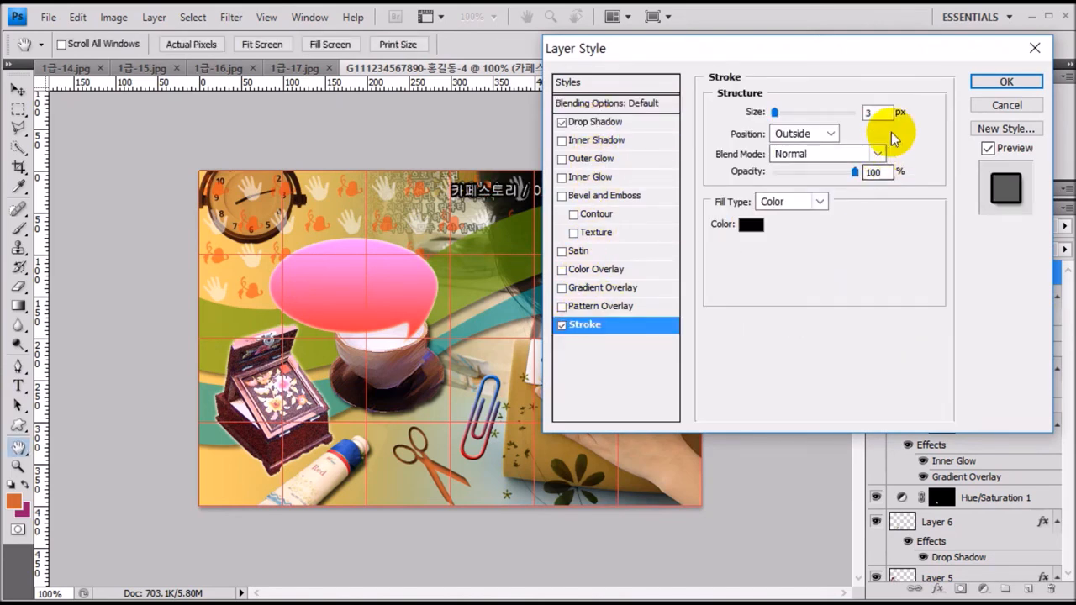
key(BackSpace)
text(2)
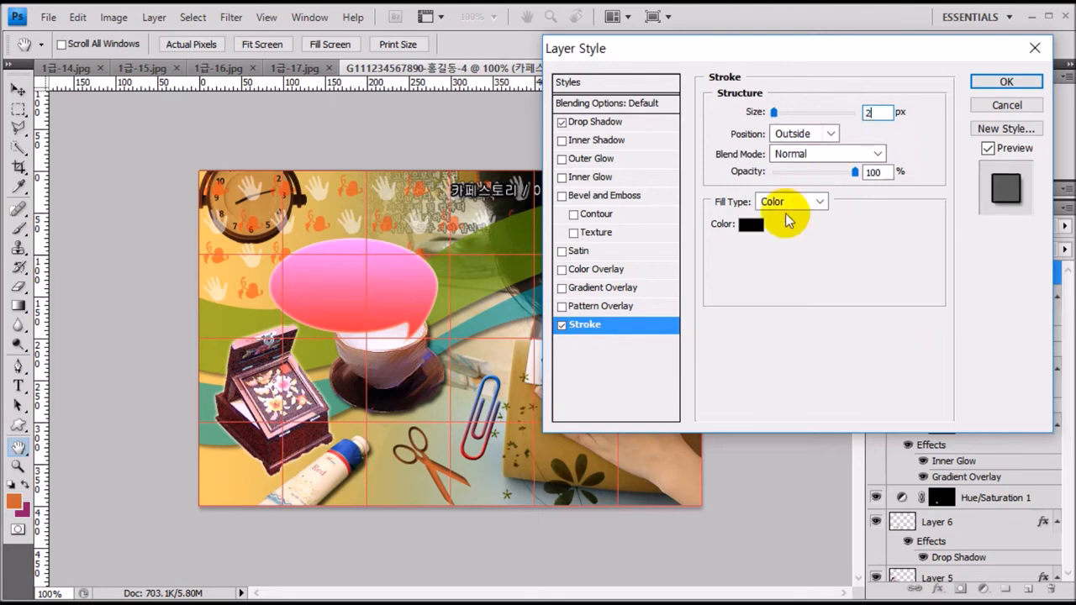
Step: Set the menu text's stroke color to #666666 and apply the layer style
click(751, 226)
click(368, 448)
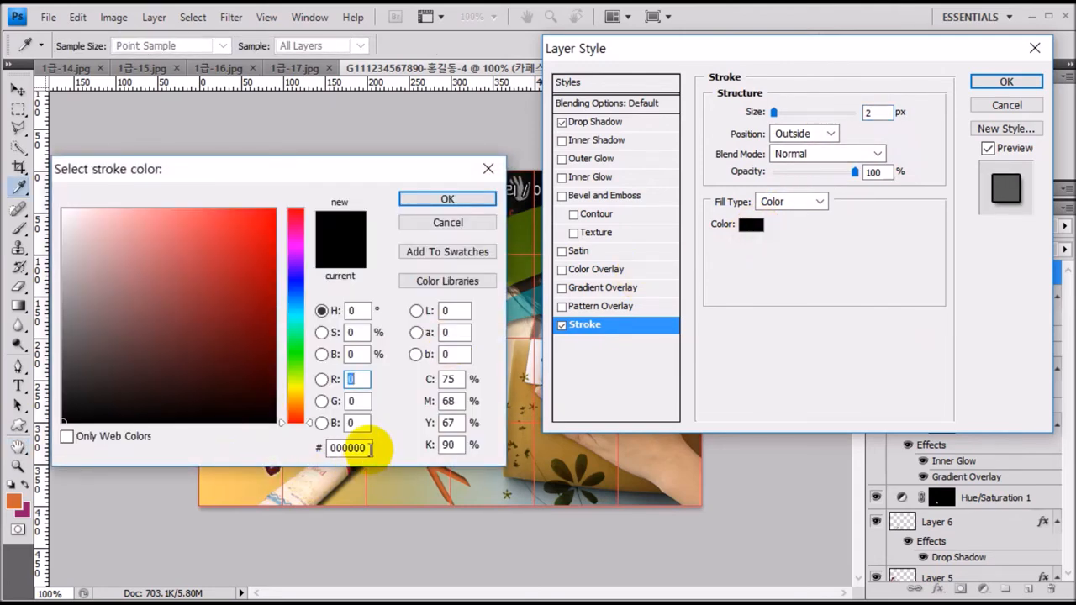
text(666666)
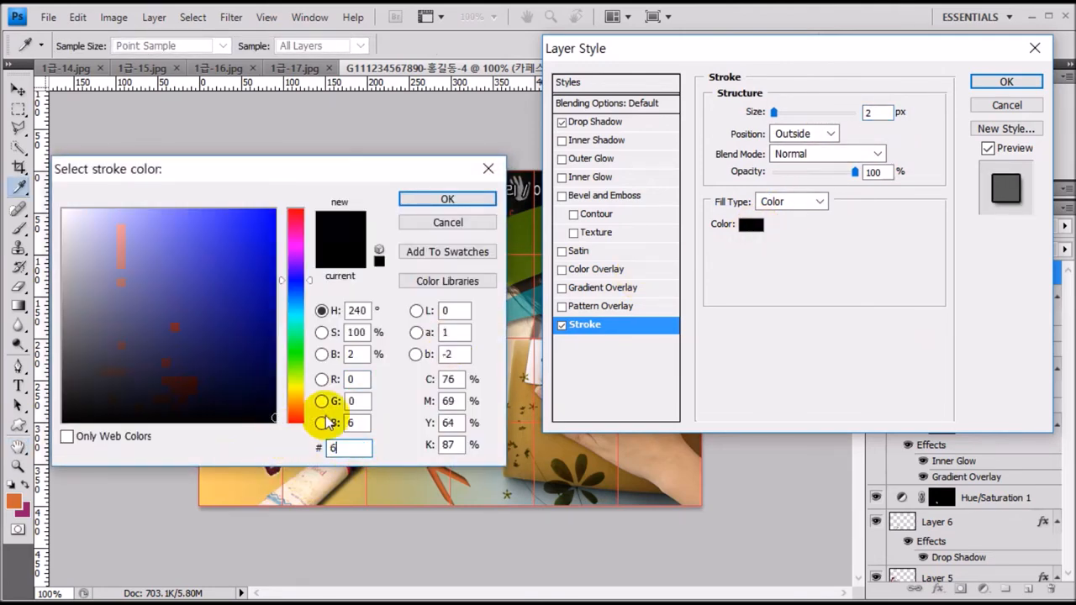
click(475, 203)
click(1006, 82)
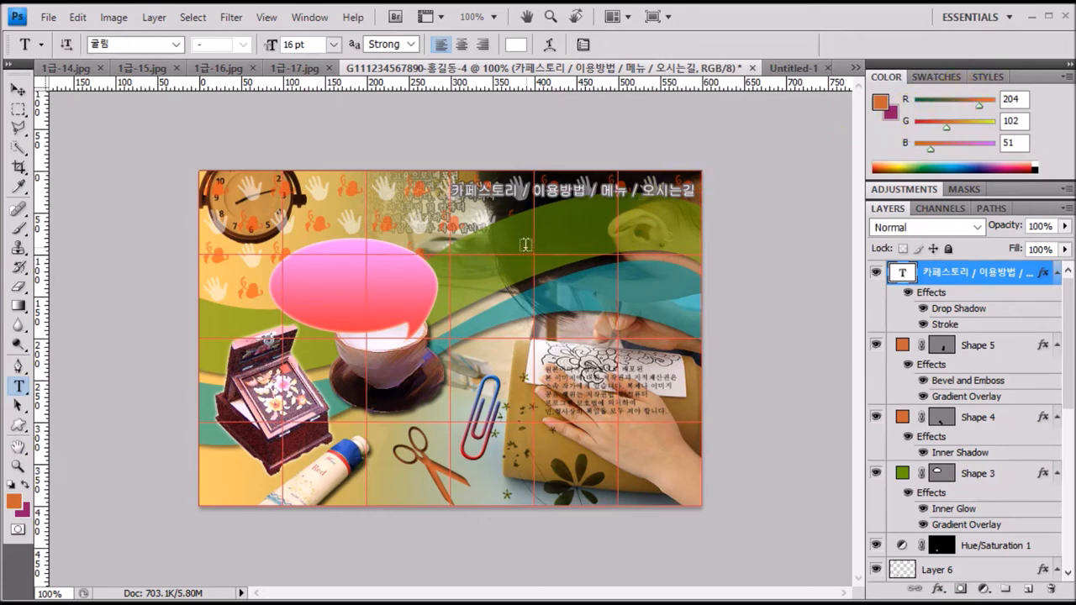
Step: Start a new text layer on the green ribbon below the menu text and set its font to 궁서
click(502, 238)
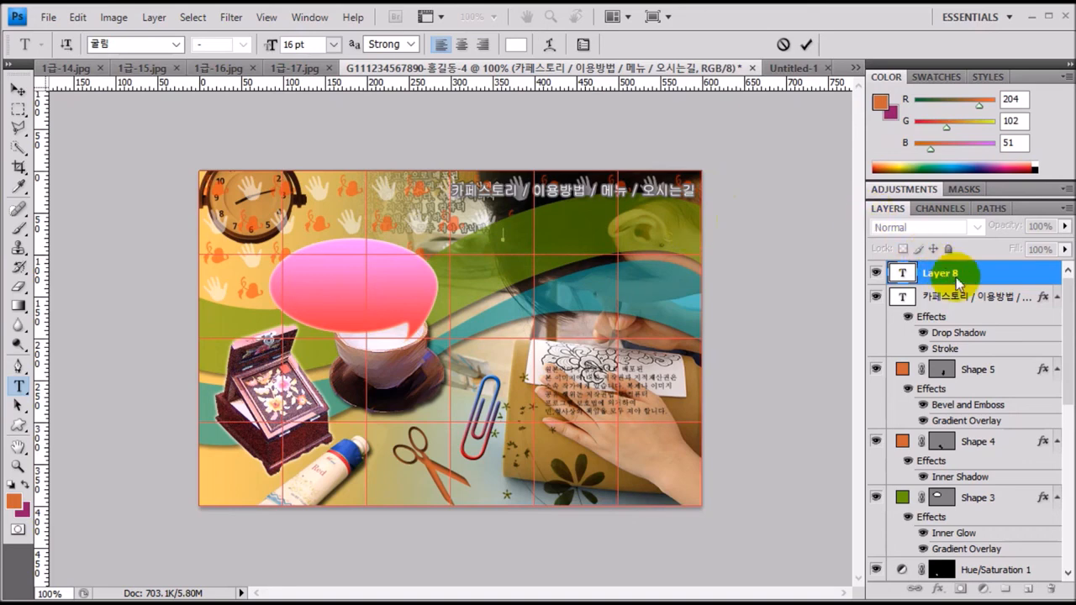
click(139, 44)
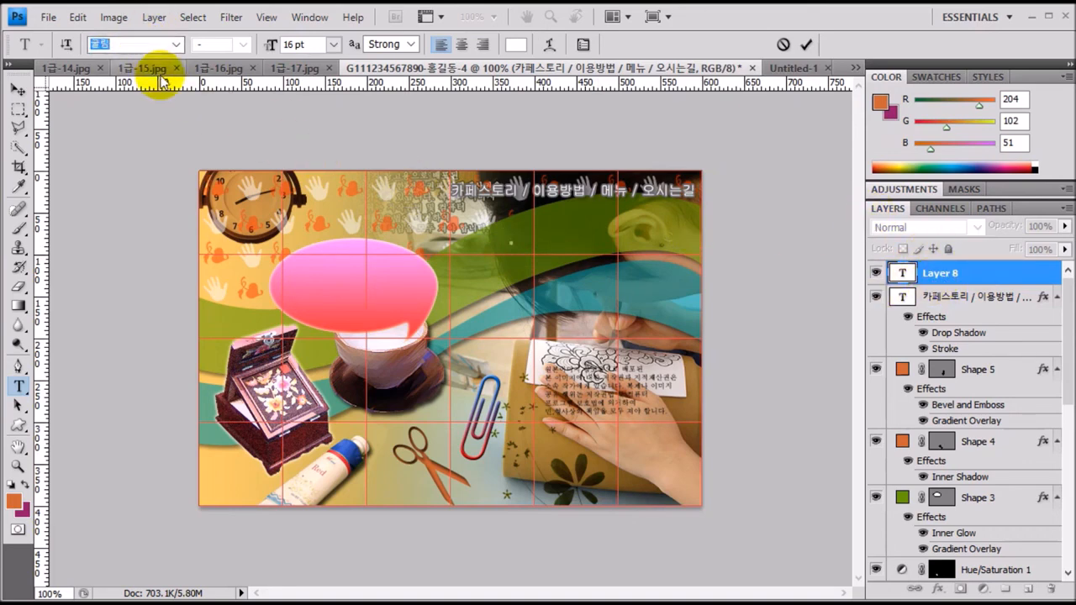
text(Rnd)
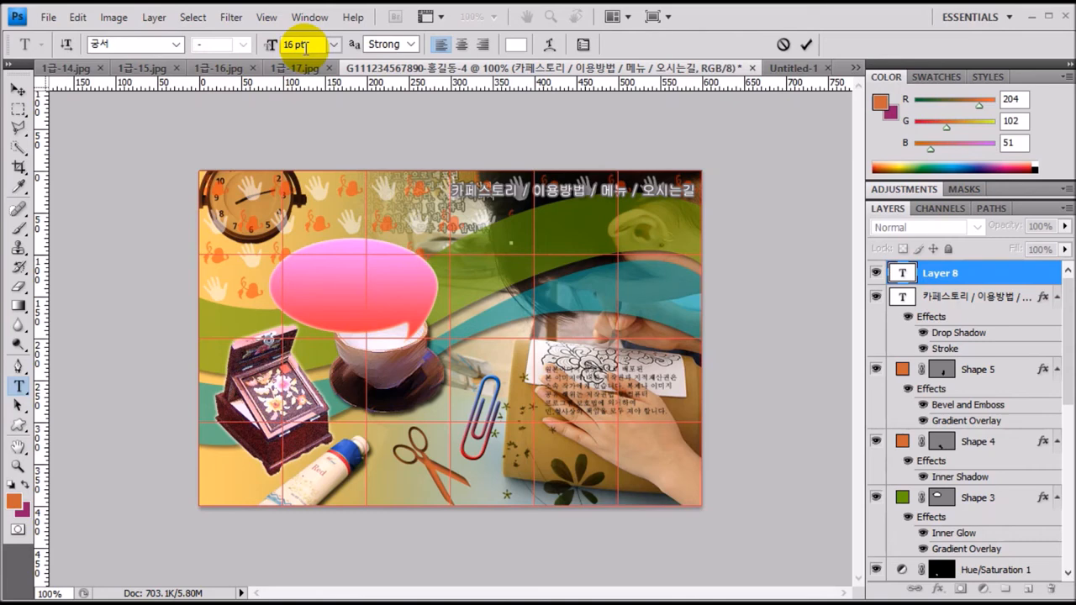
Step: Set the text color to #cccc66 and enter "카페에서" and "만드는 나만의예술품" on two lines
click(515, 43)
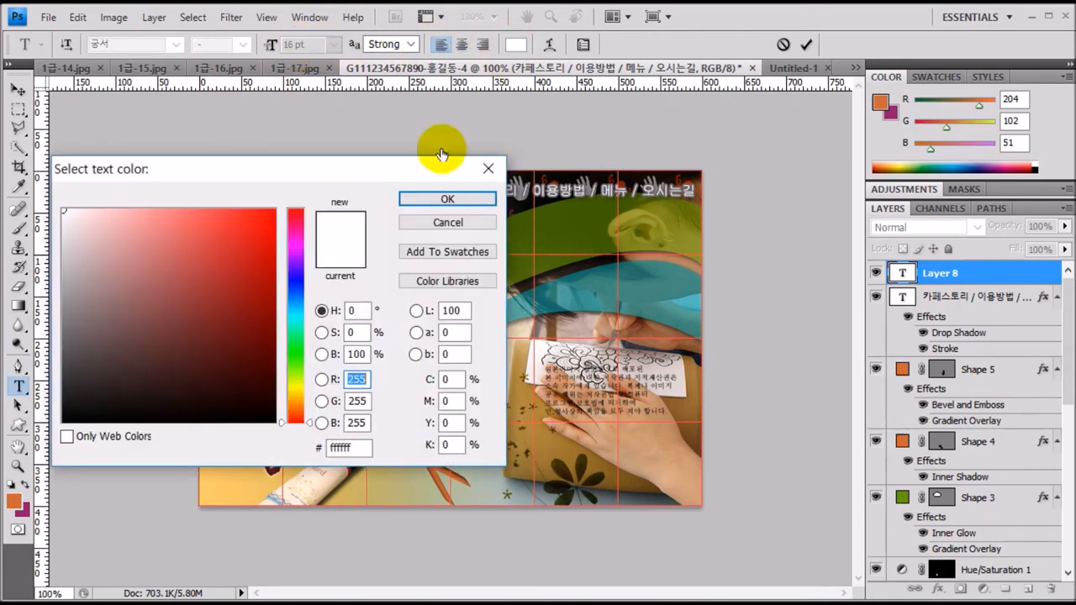
double_click(353, 447)
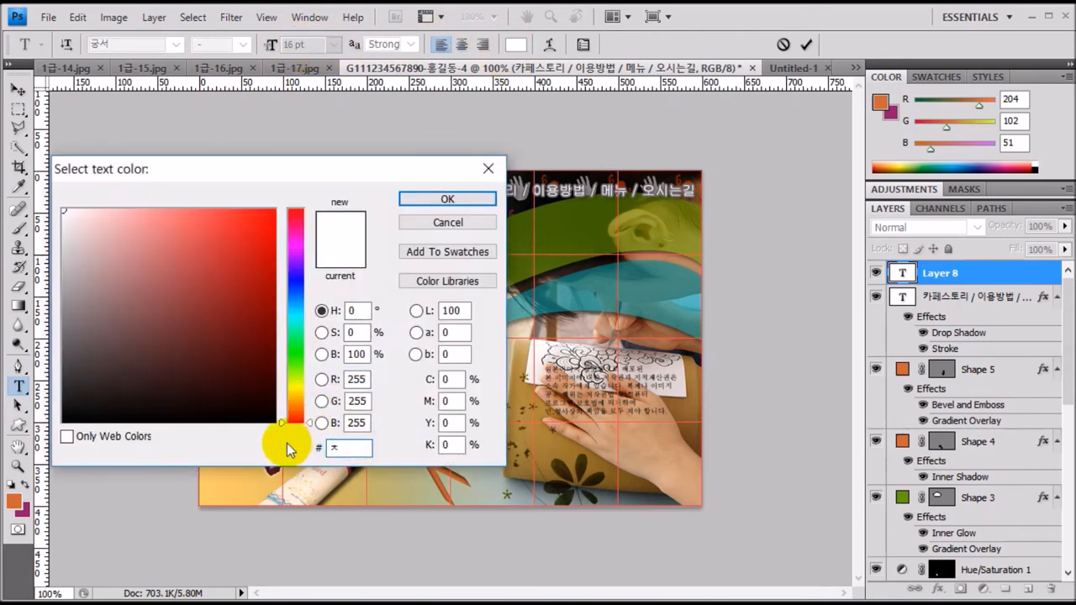
key(BackSpace)
text(cccc66)
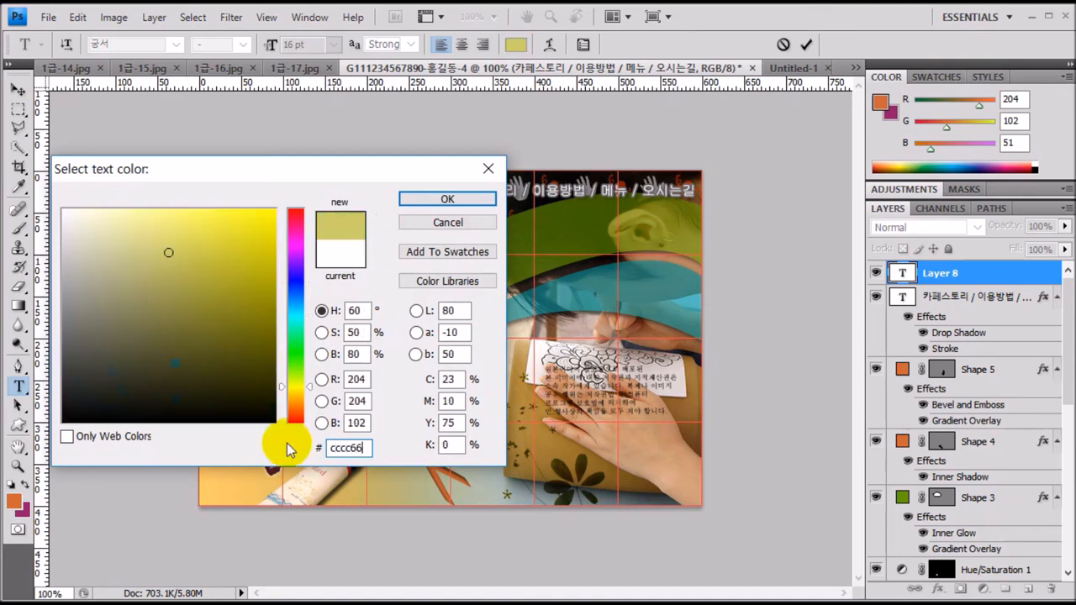
key(Return)
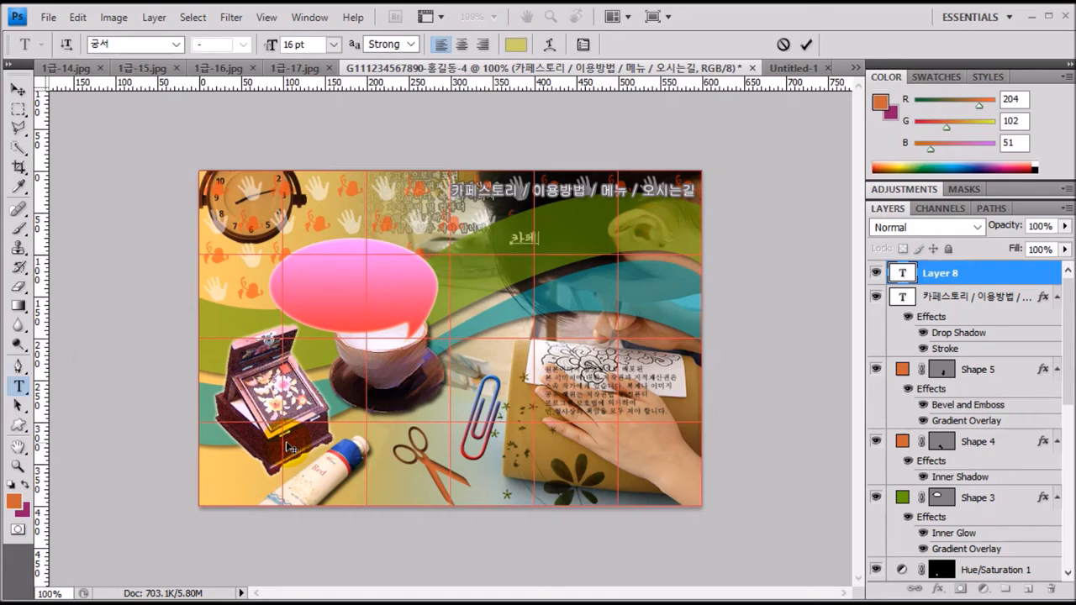
text(는 나만의예술품)
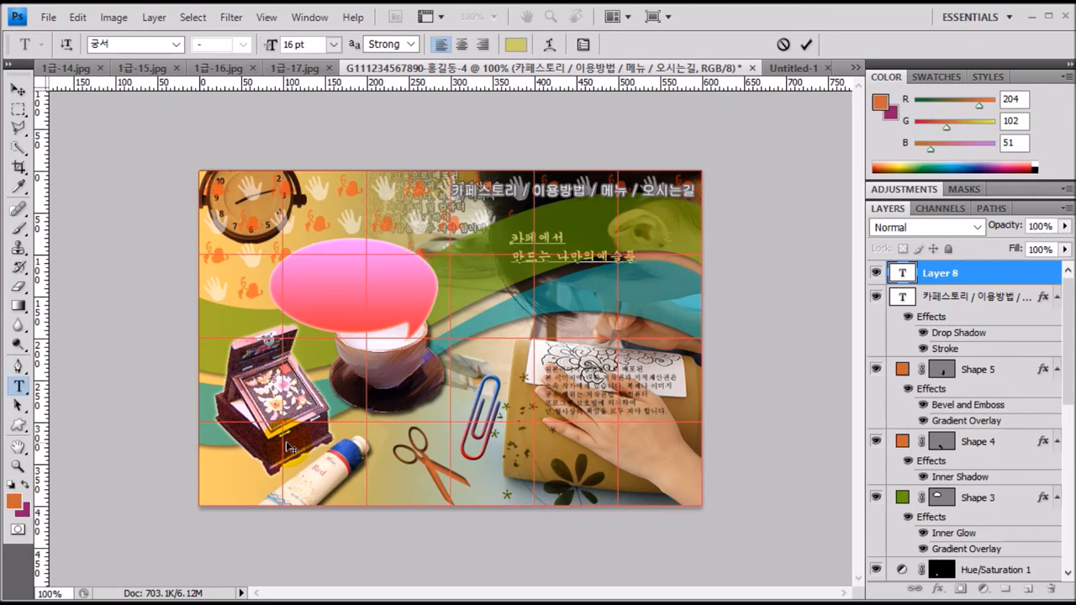
key(ctrl+Return)
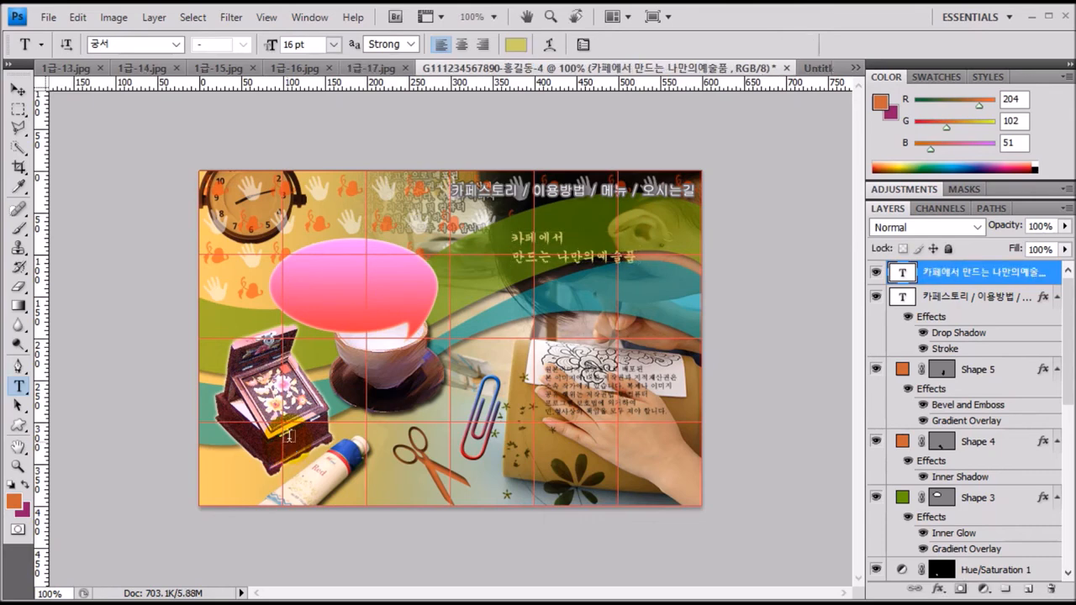
Step: Warp the two-line text with the horizontal Flag style and a bend of -50%
click(545, 50)
click(600, 281)
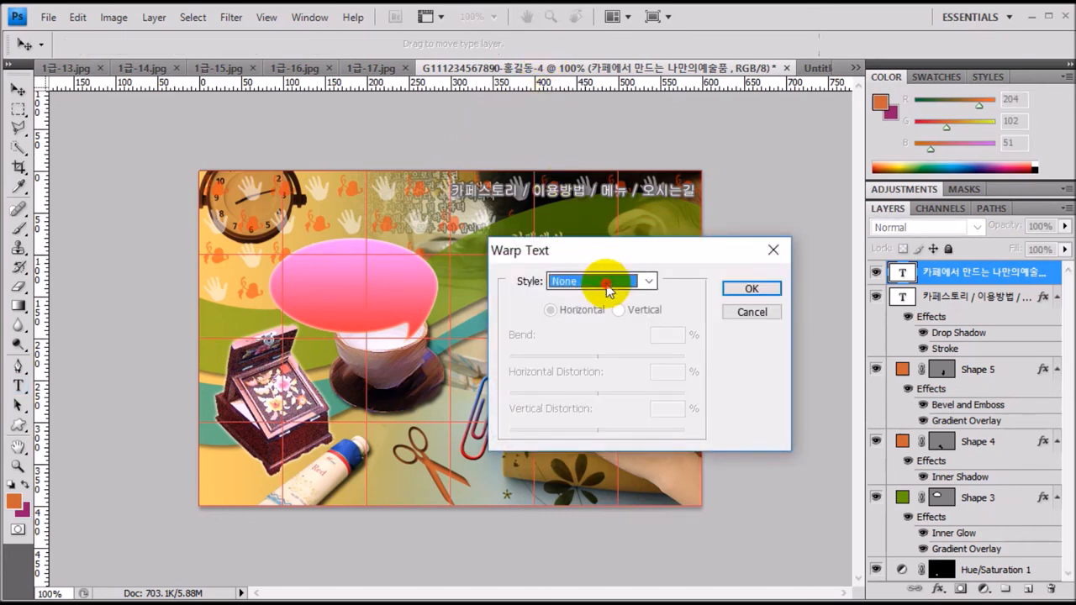
click(609, 444)
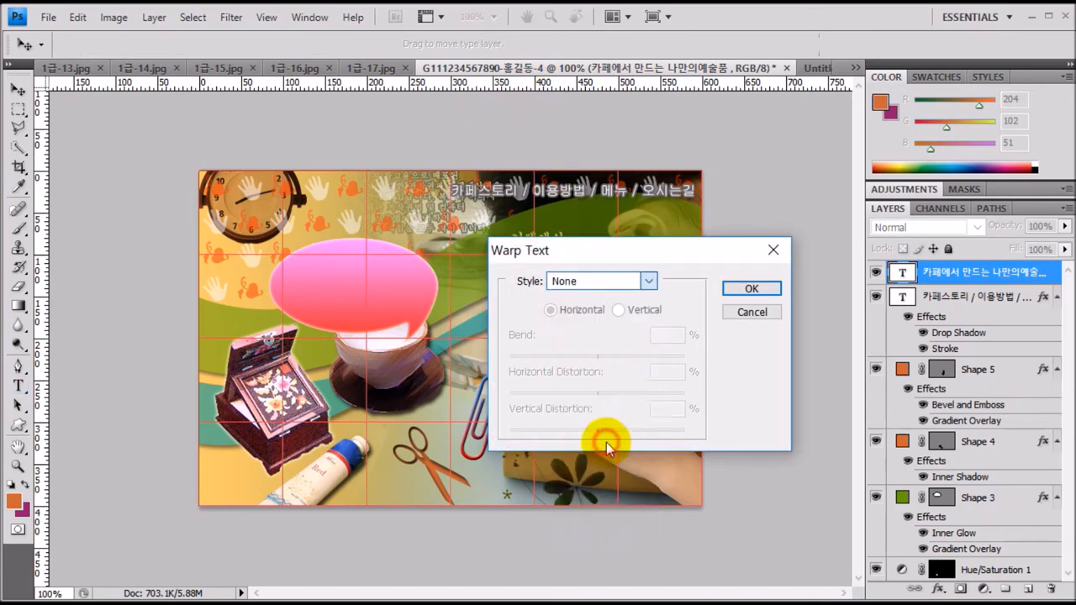
drag(621, 252, 801, 178)
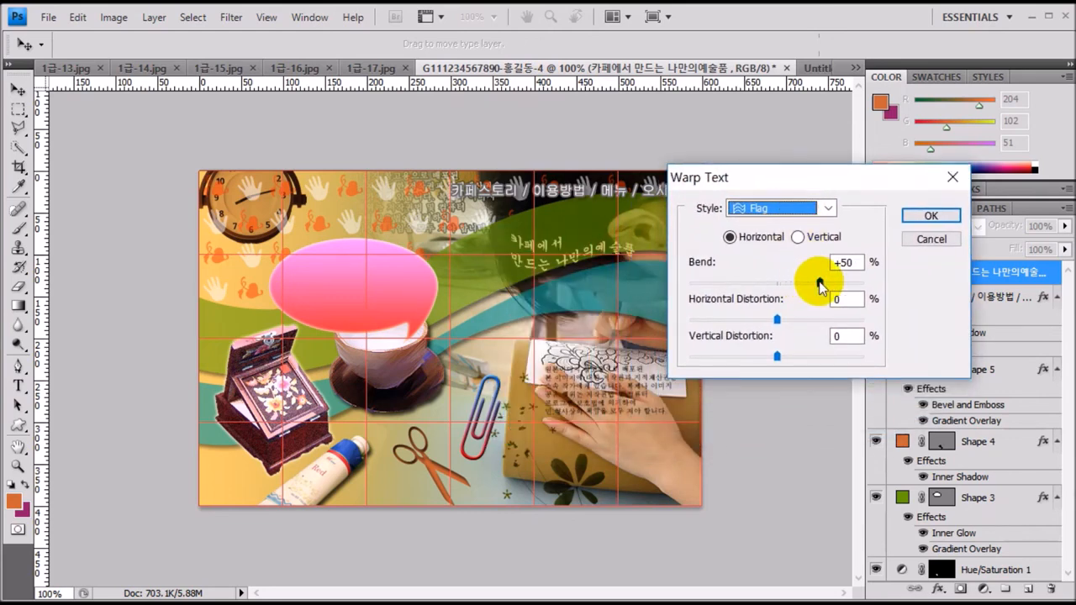
drag(819, 283, 740, 286)
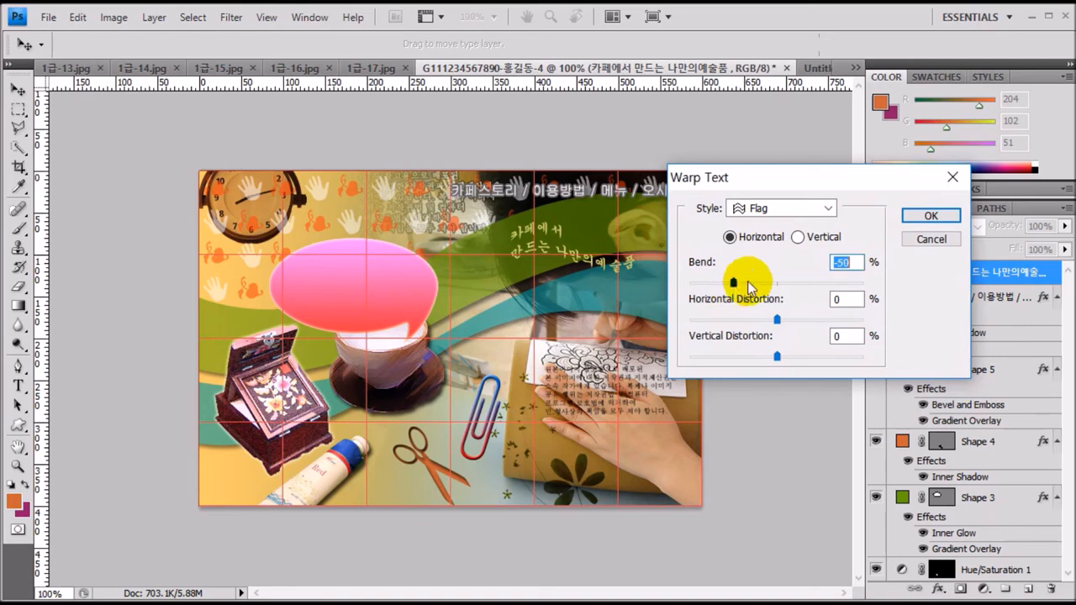
click(920, 215)
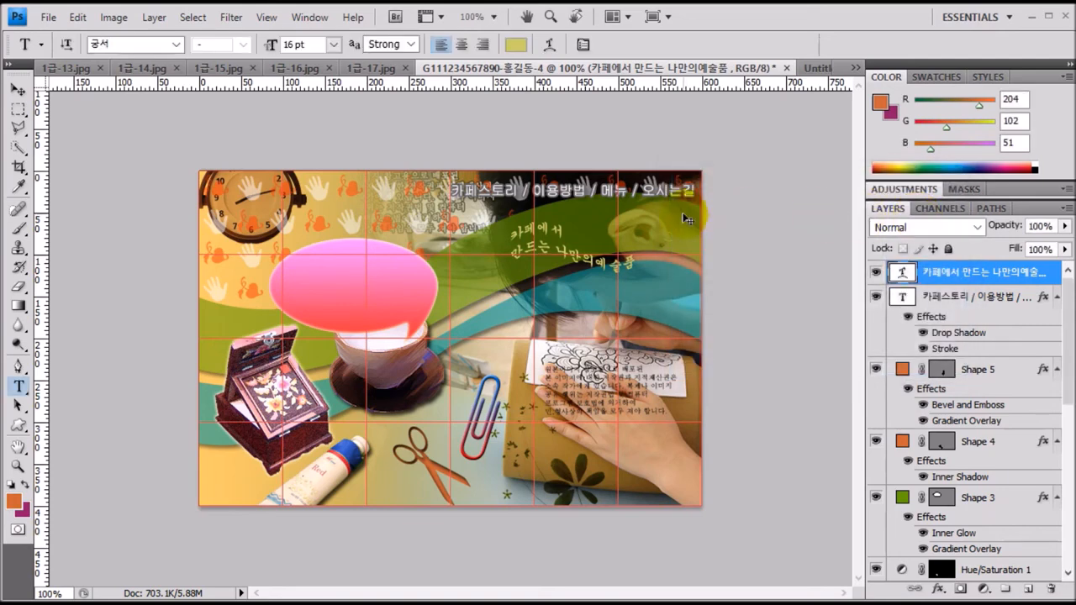
Step: Rotate the warped text about 14.6° counterclockwise and move it about 14 px left and 14 px up along the green ribbon
key(ctrl+t)
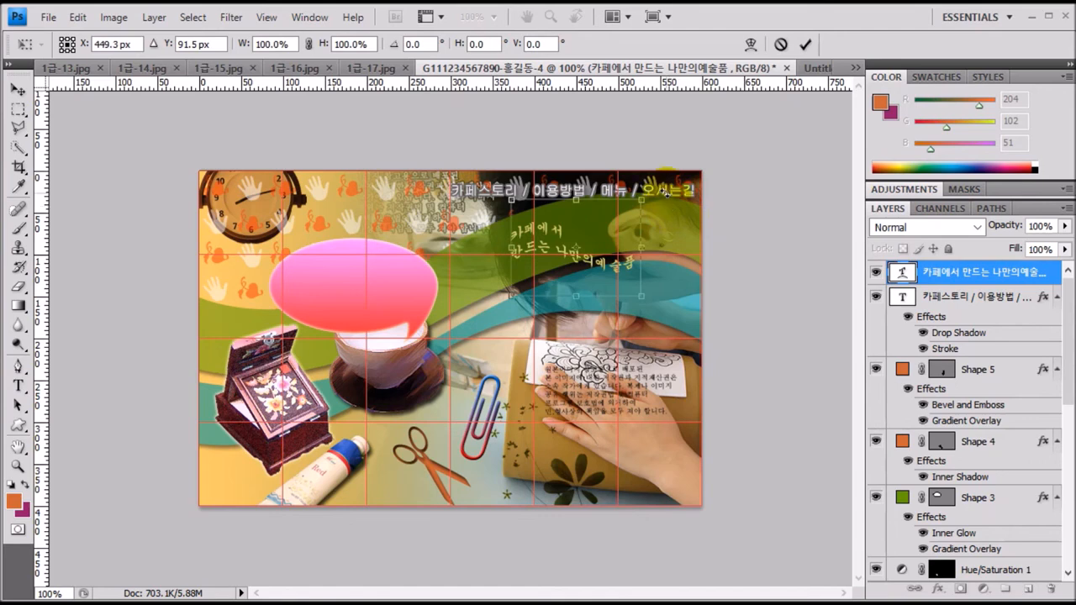
drag(664, 180, 643, 174)
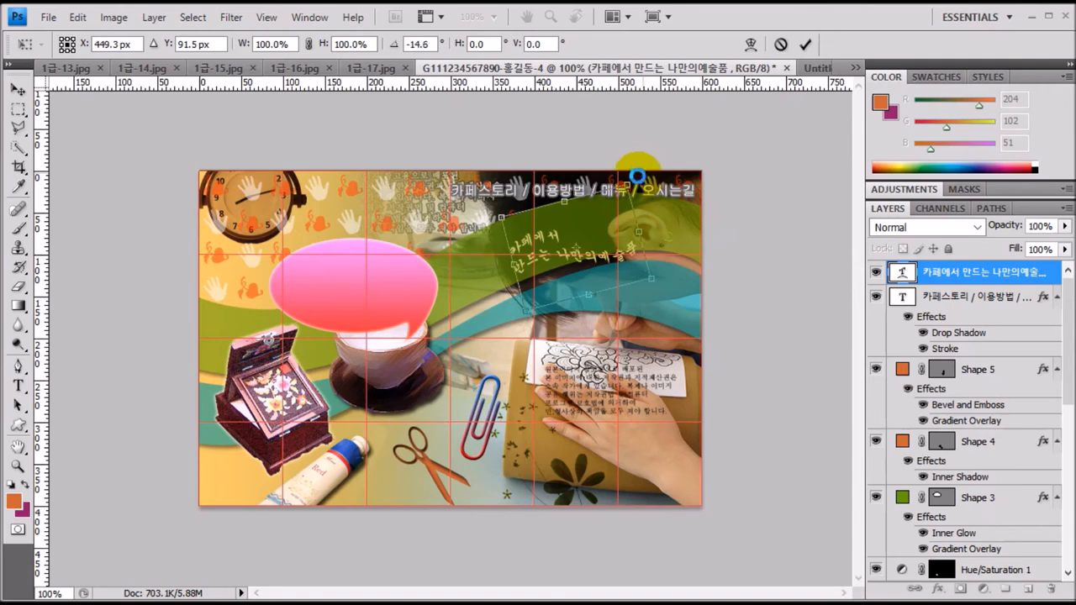
mouse_move(594, 225)
mouse_down()
mouse_move(598, 216)
mouse_move(584, 215)
mouse_up()
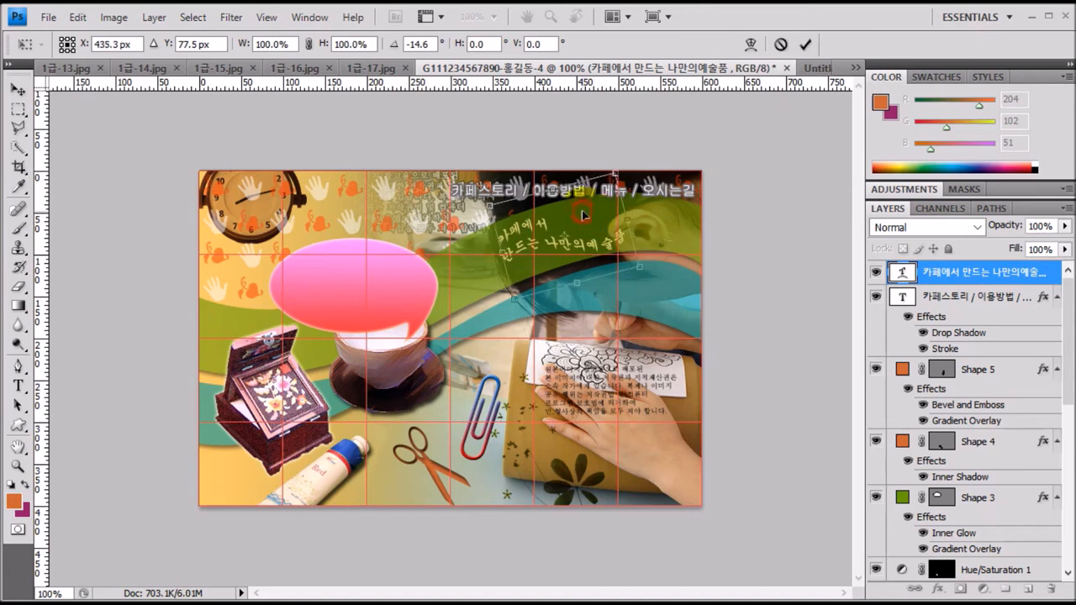
key(Return)
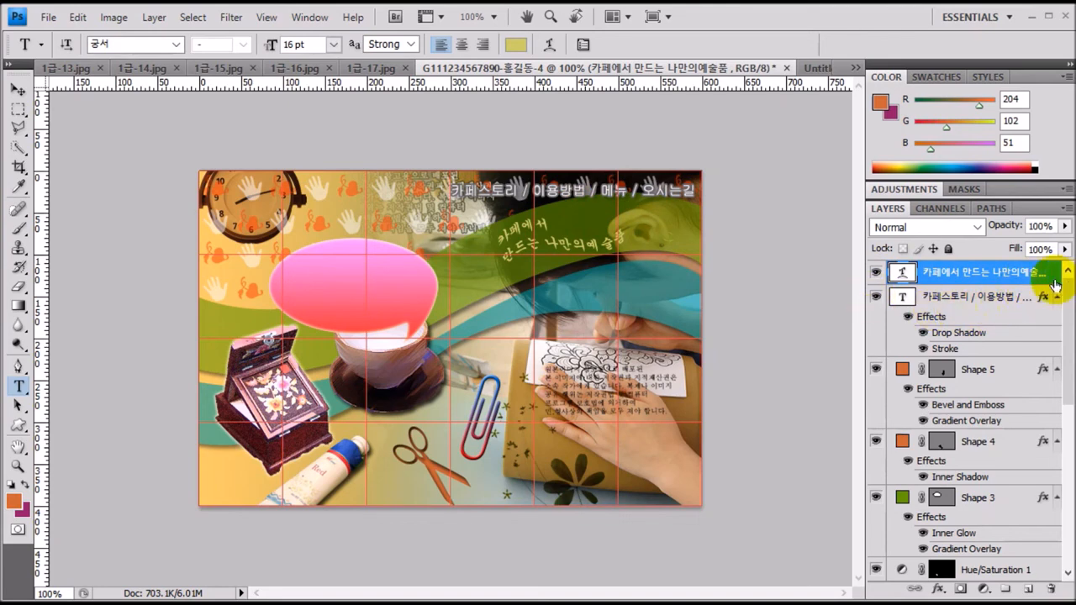
Step: Add a Drop Shadow at 75% opacity, 120° angle, 5 px distance and 5 px size to the warped two-line text
double_click(1053, 284)
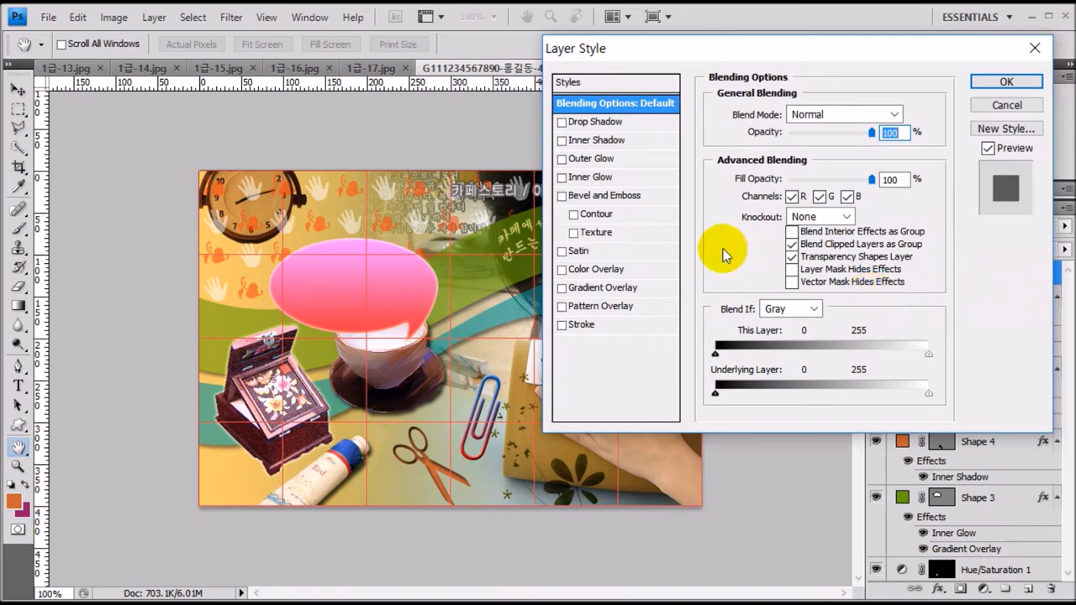
click(612, 122)
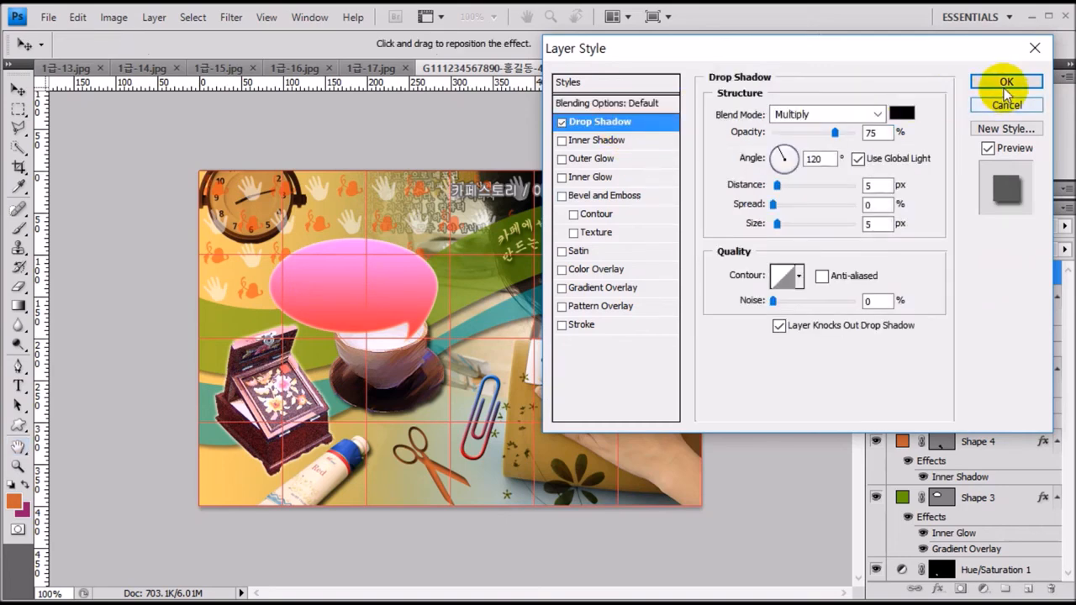
click(1000, 82)
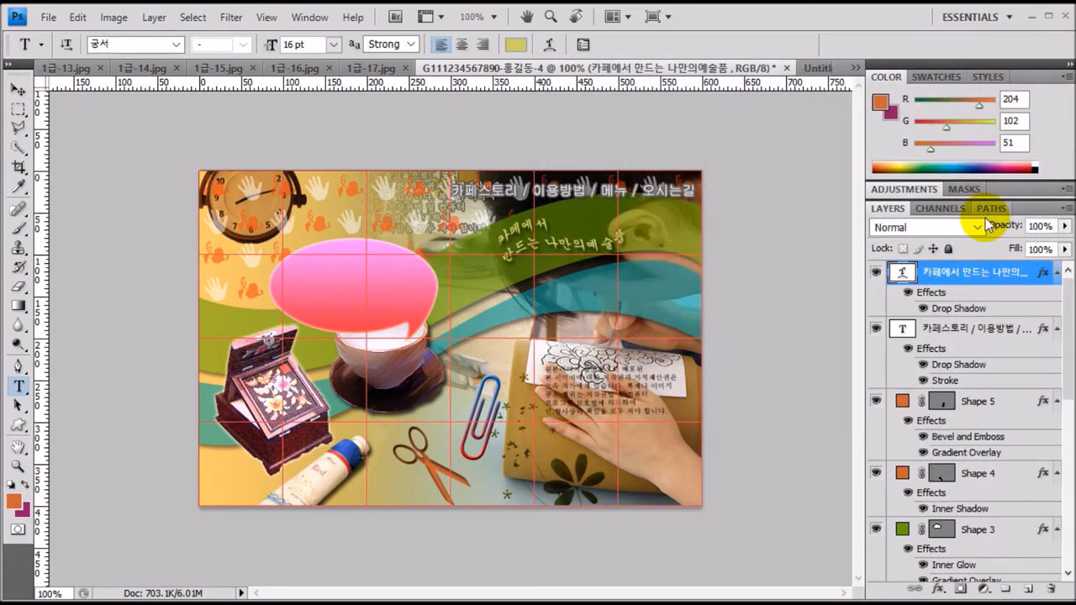
Step: Start a new text layer inside the pink speech bubble with font 바탕, size 40 pt and color #ffffff
click(282, 289)
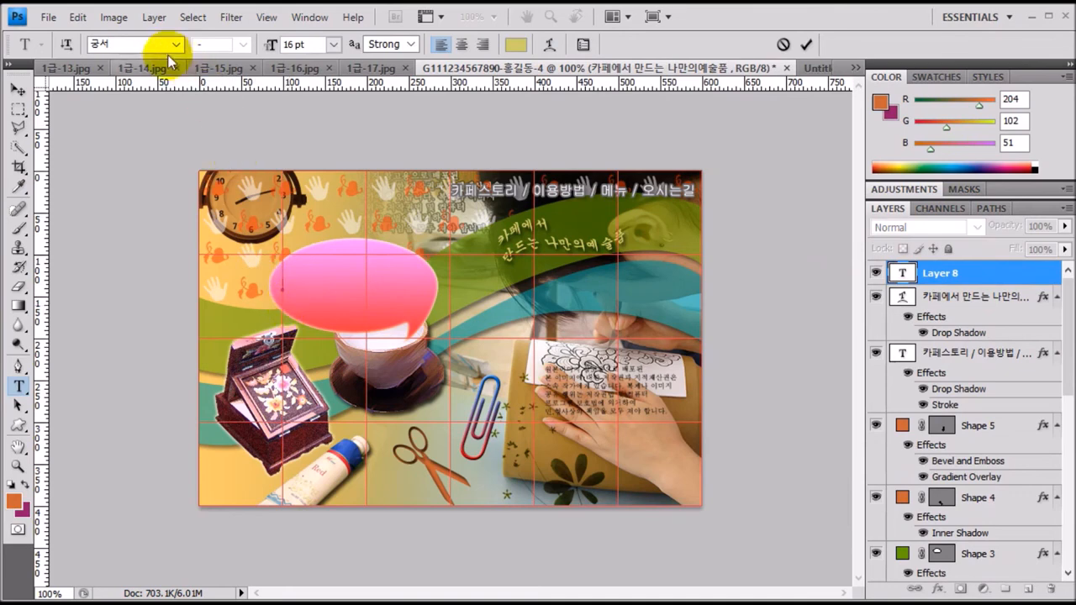
click(135, 44)
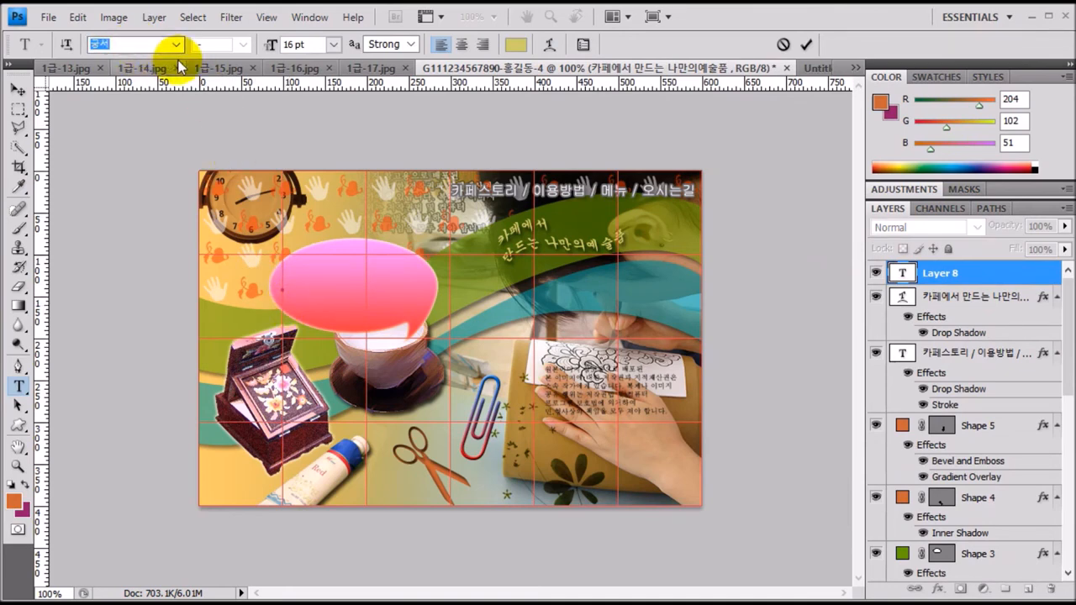
text(ㅂ)
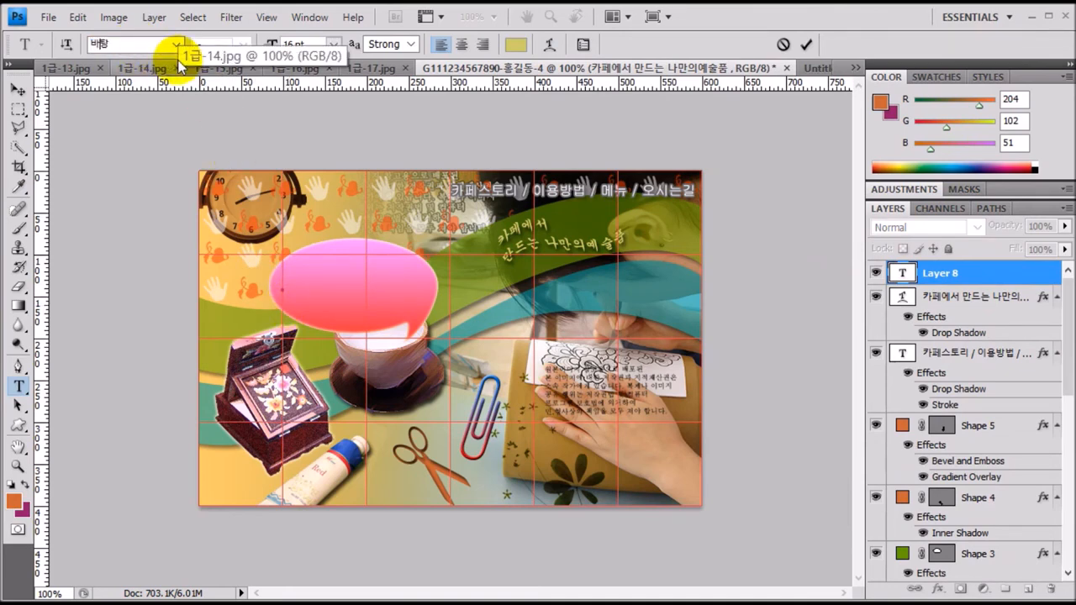
click(296, 44)
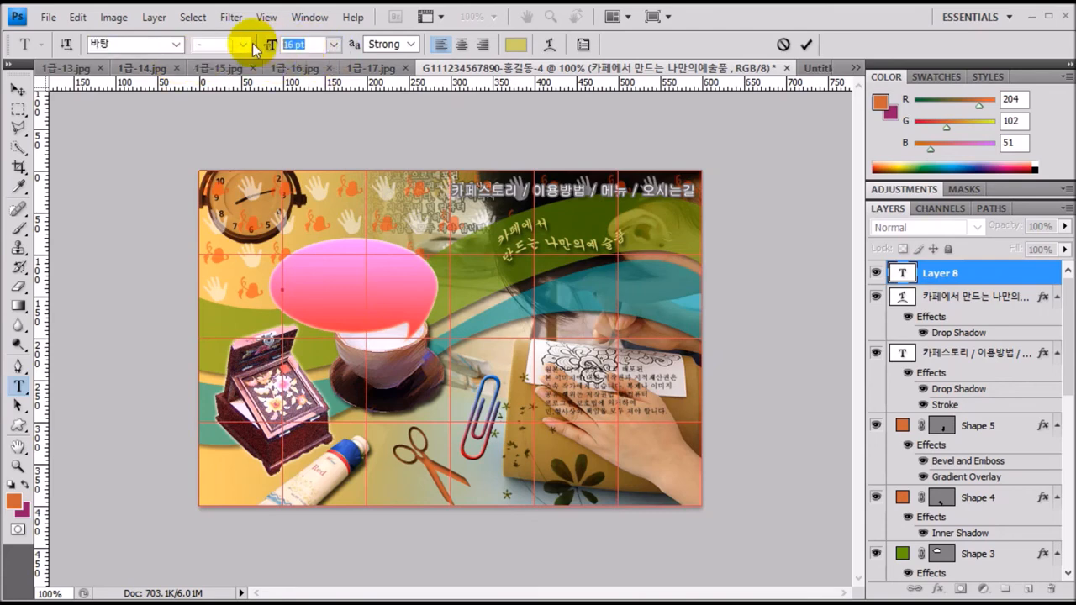
text(40)
click(512, 43)
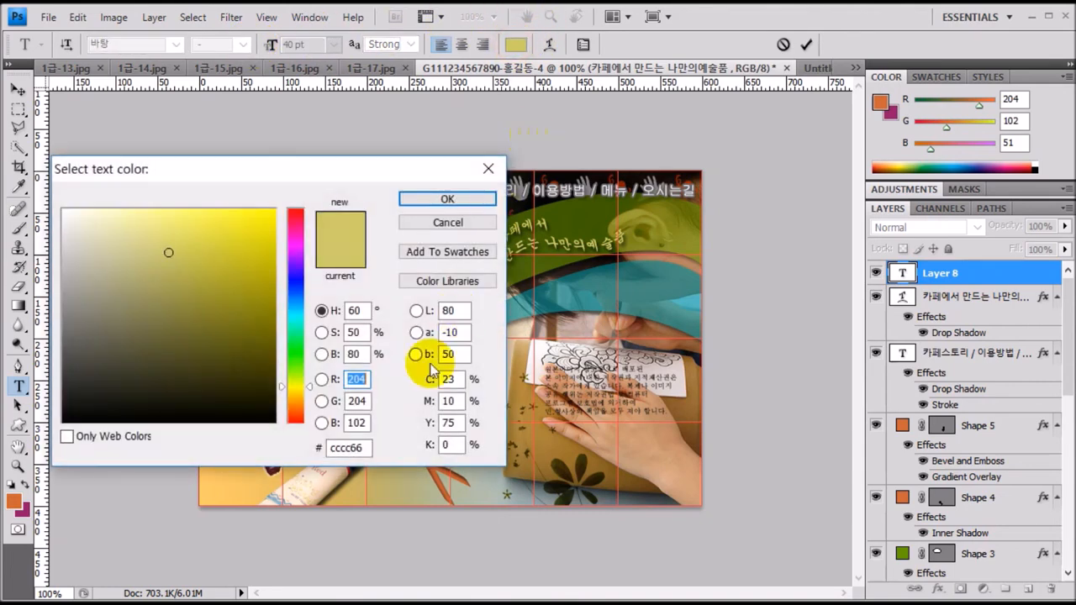
double_click(368, 447)
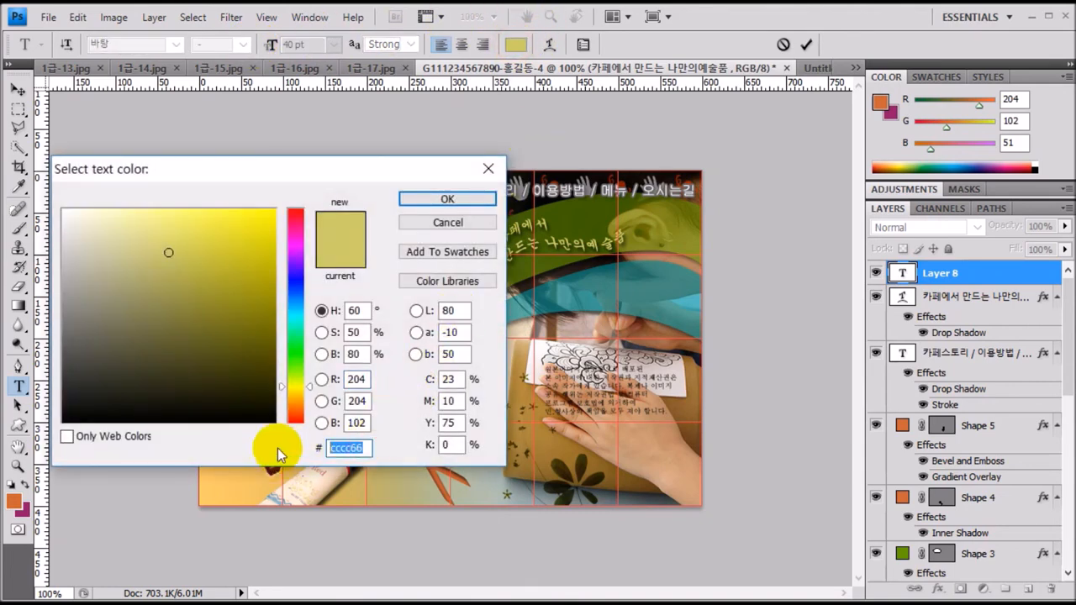
text(ffffff)
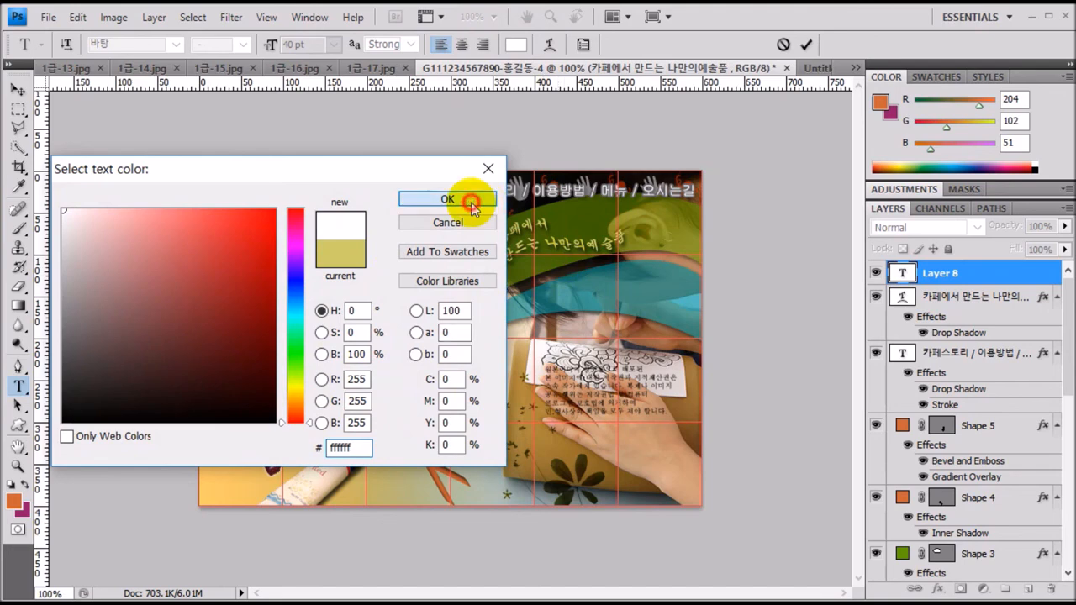
click(475, 201)
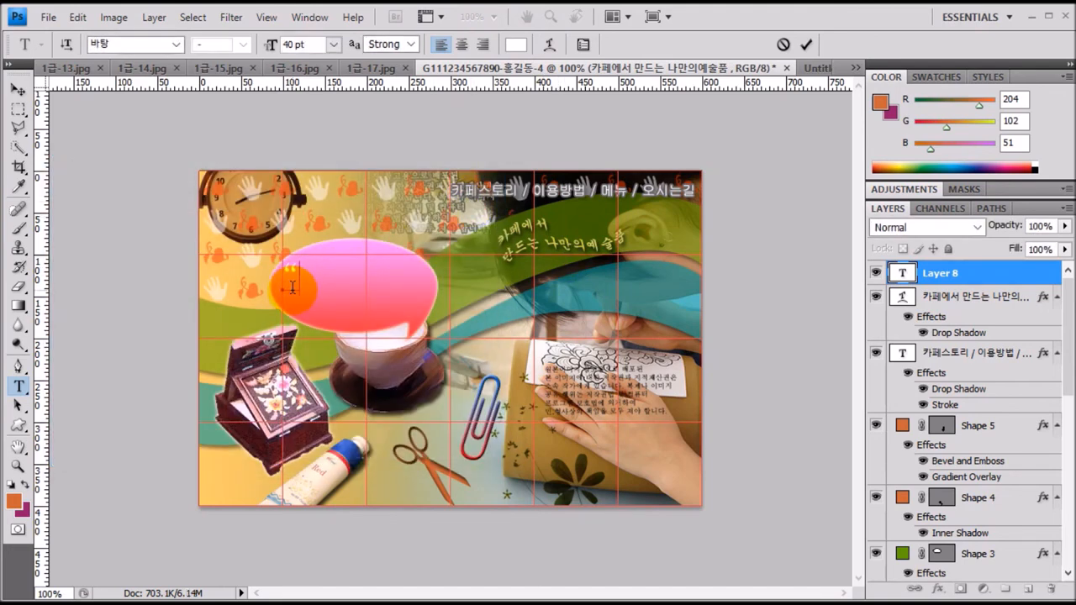
Step: Enter the quoted title “카페공방” in the speech bubble, with “카페 at 40 pt and 공방” at 25 pt
text(zkvp)
key(BackSpace)
key(BackSpace)
key(BackSpace)
text(kvp)
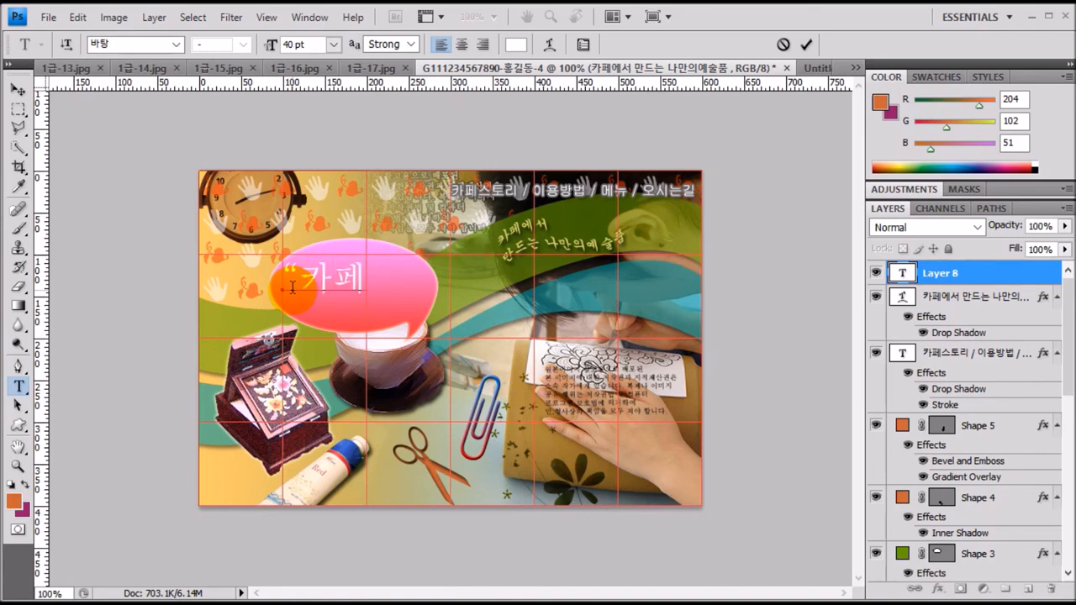
click(286, 44)
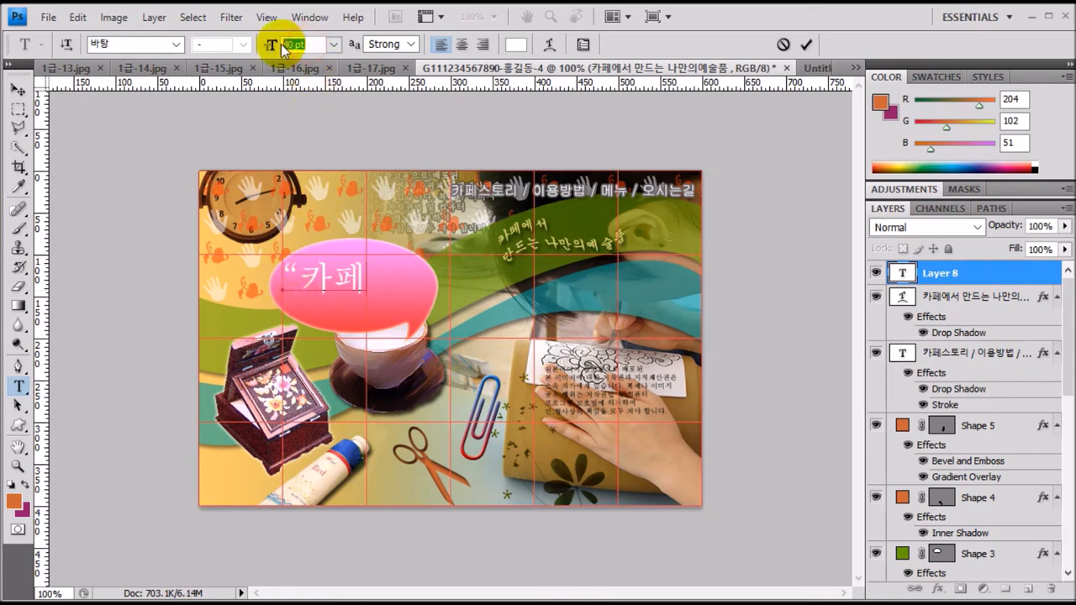
text(25)
click(373, 283)
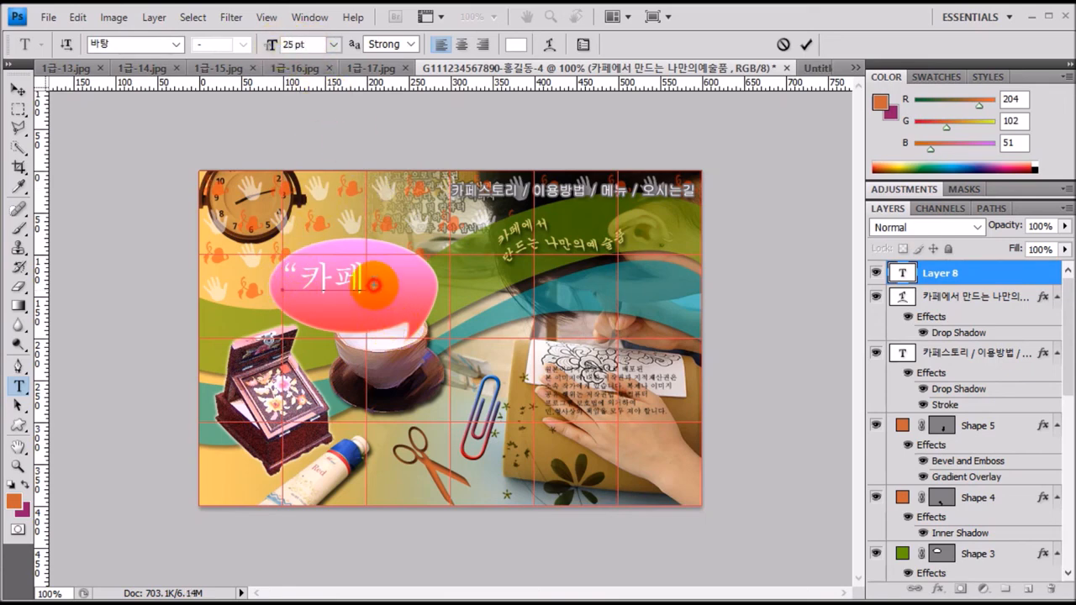
drag(373, 282, 366, 282)
text(고ㅇ)
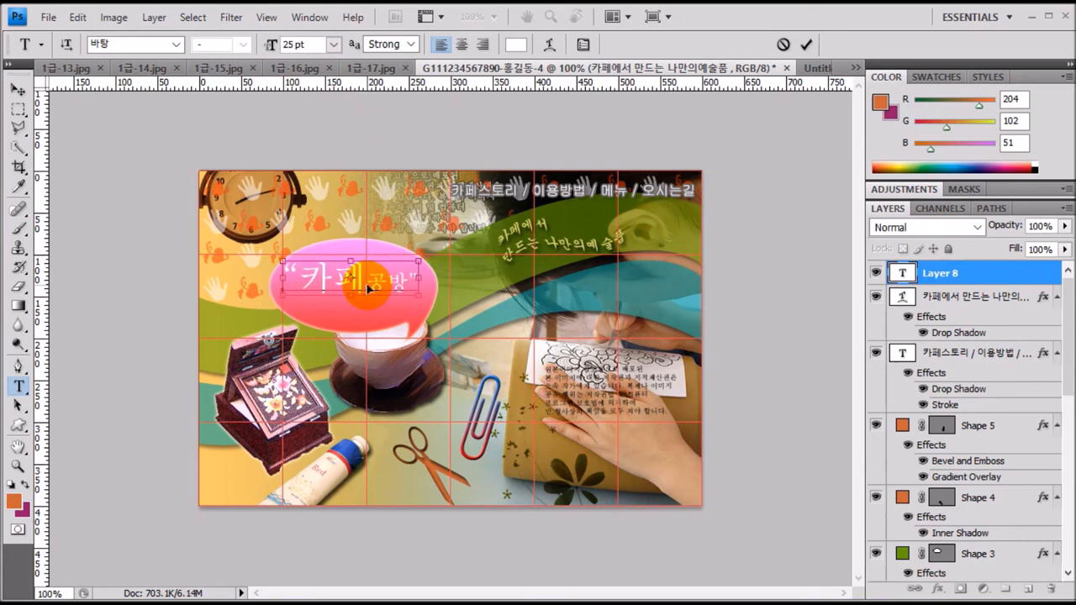
key(ctrl+Return)
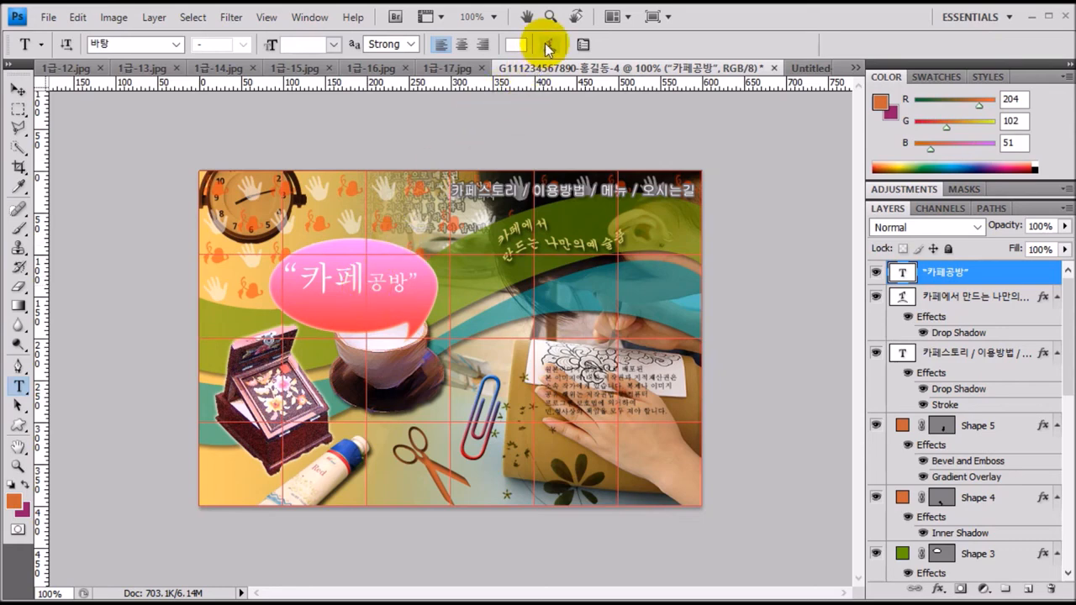
Step: Warp the “카페공방” text with the horizontal Arc Upper style at +50% bend and shift it down to sit centered in the speech bubble
click(547, 45)
click(743, 208)
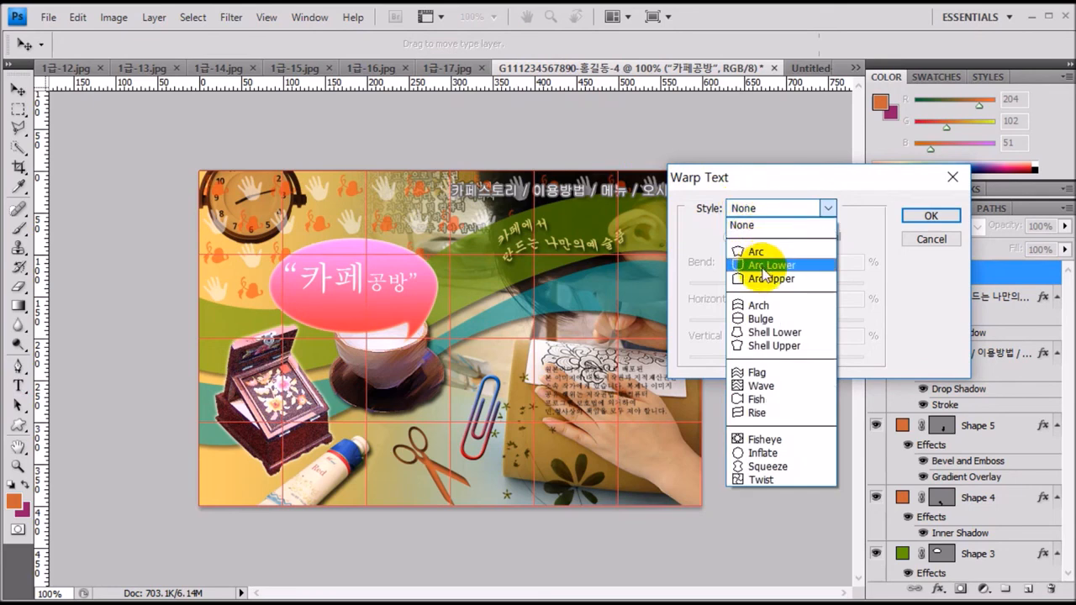
click(765, 278)
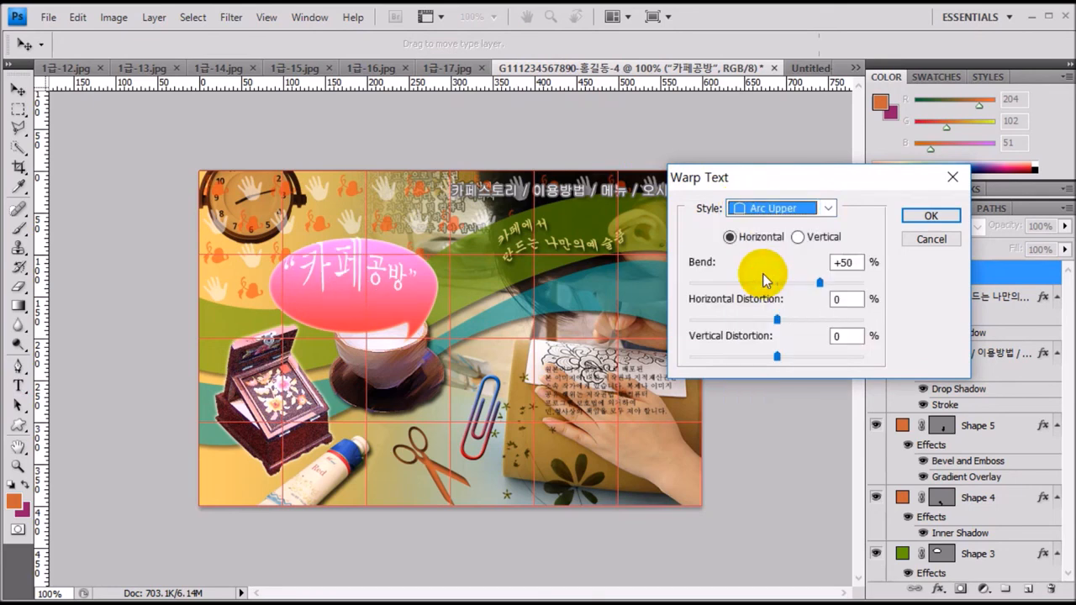
click(928, 215)
click(18, 89)
drag(335, 290, 338, 293)
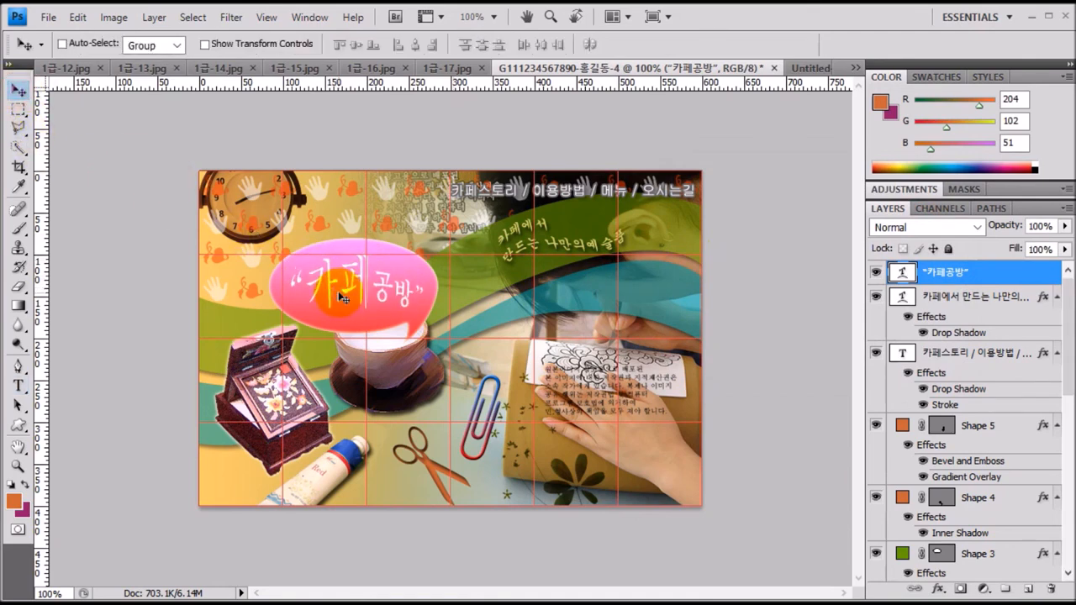
Step: Add an Outer Glow with Screen blending, 75% opacity and 5 px size to the “카페공방” text
double_click(1040, 275)
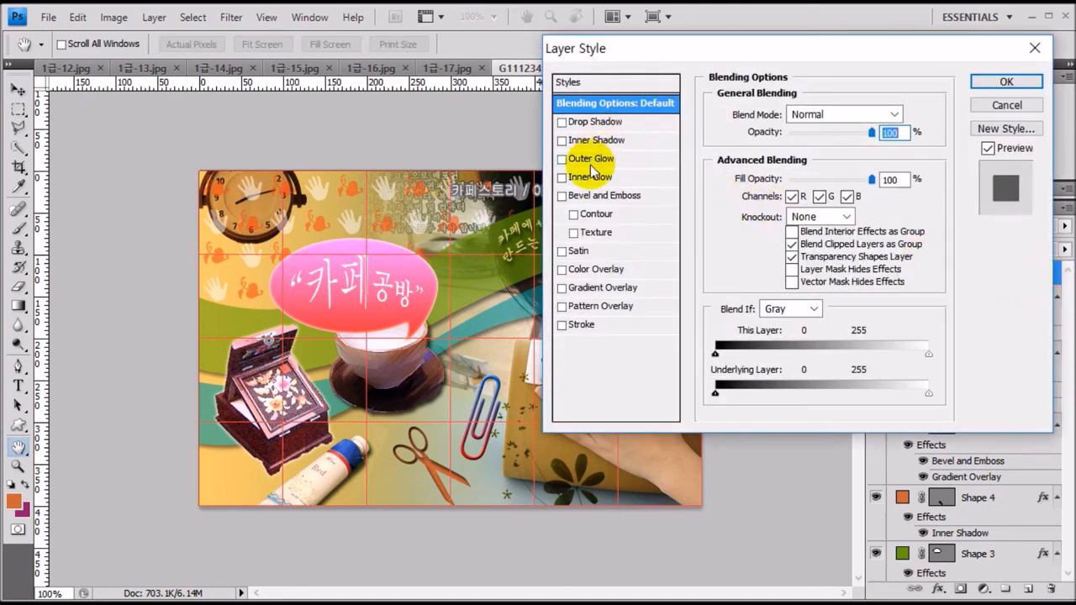
click(589, 160)
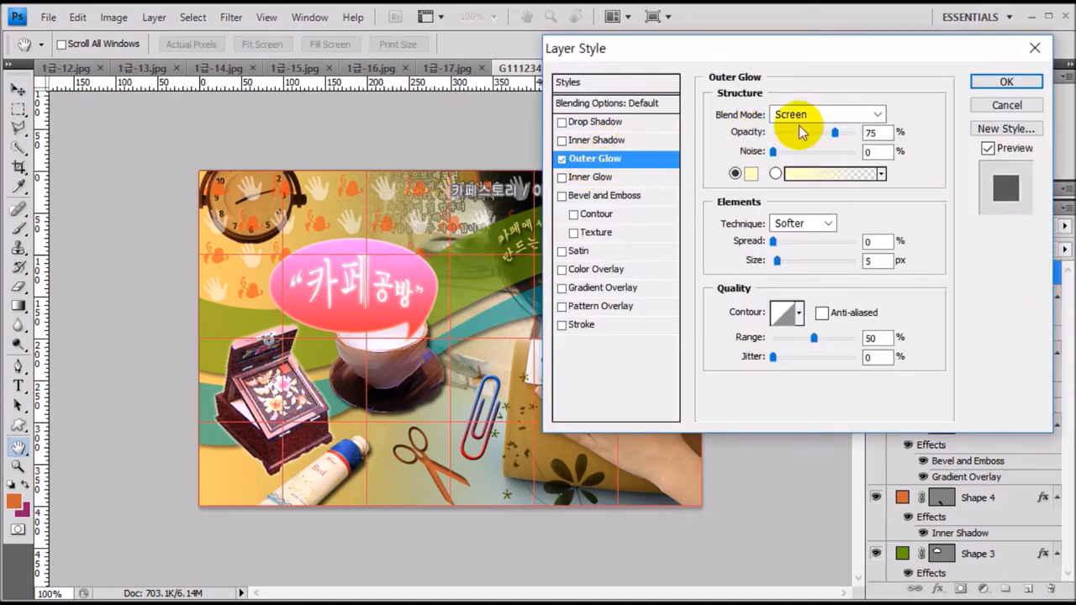
click(1034, 81)
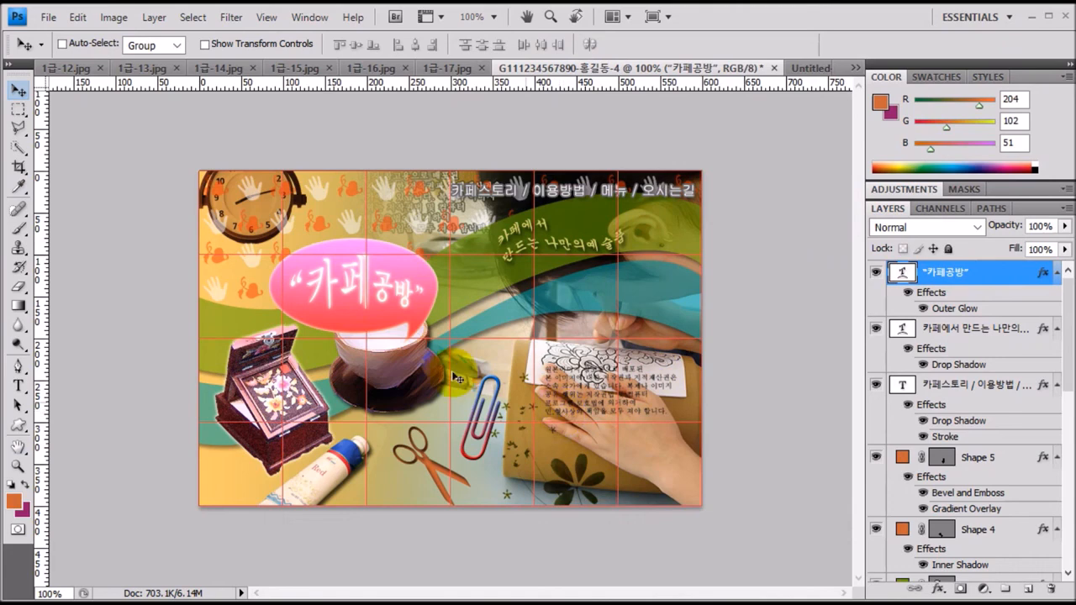
Step: Start a new text layer over the hand below the paper drawing and set its font to Arial Regular at 26 pt
drag(18, 385, 61, 382)
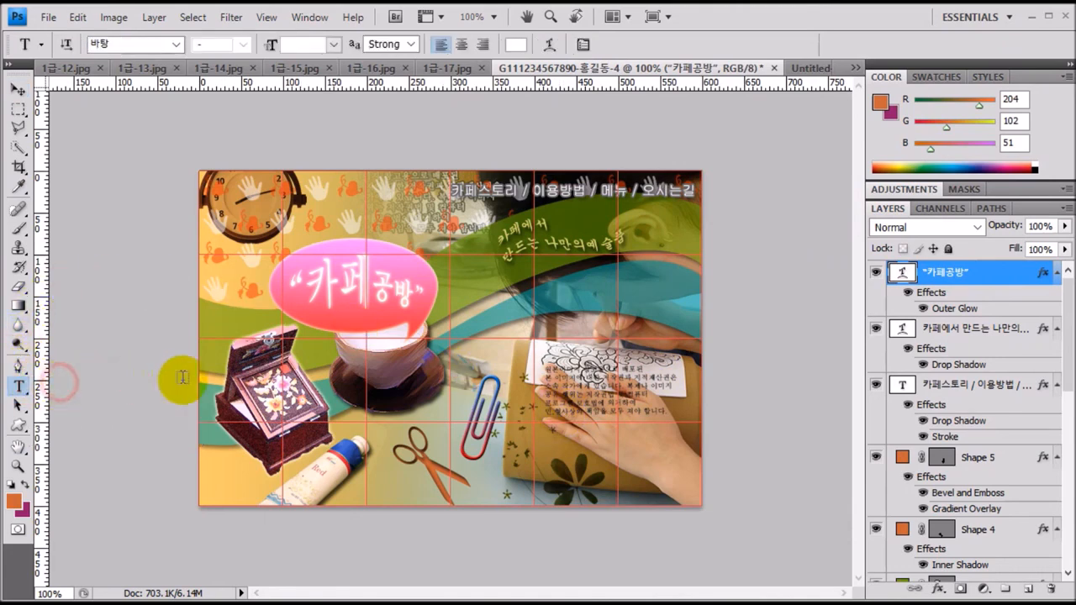
click(551, 417)
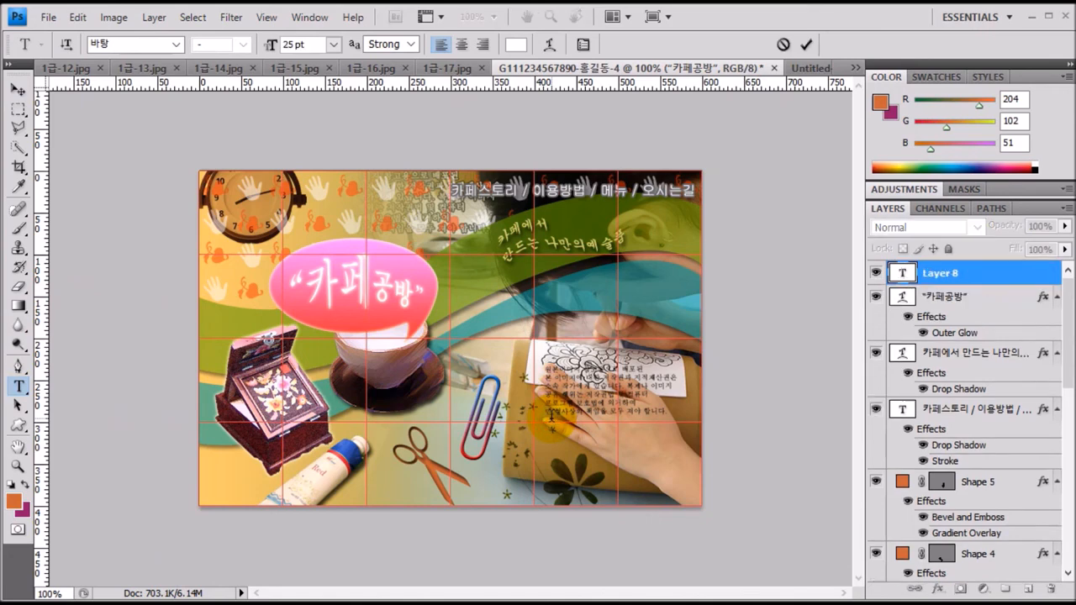
click(141, 44)
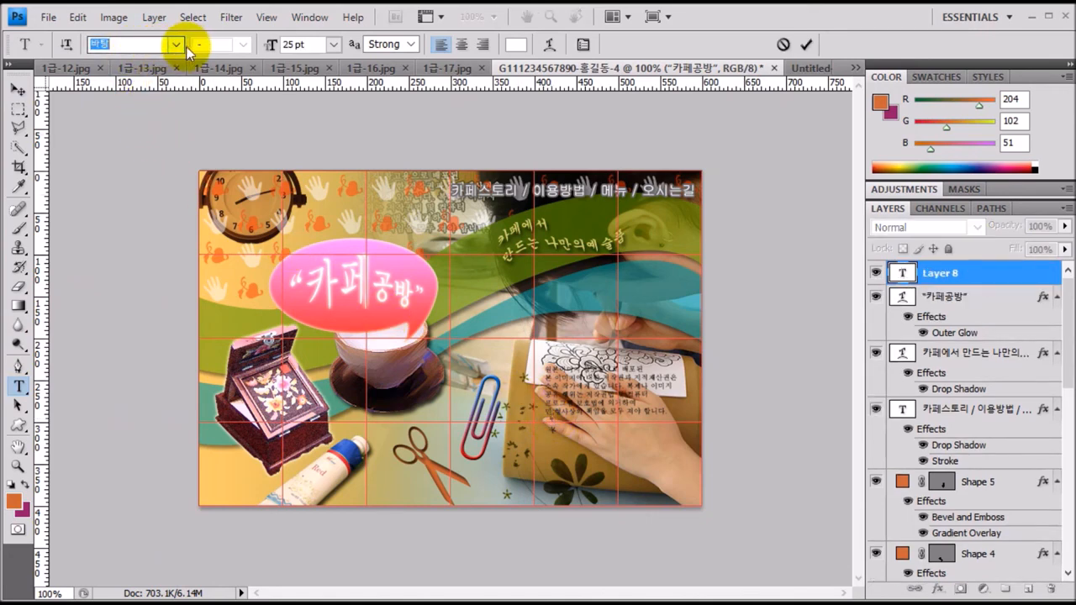
click(177, 44)
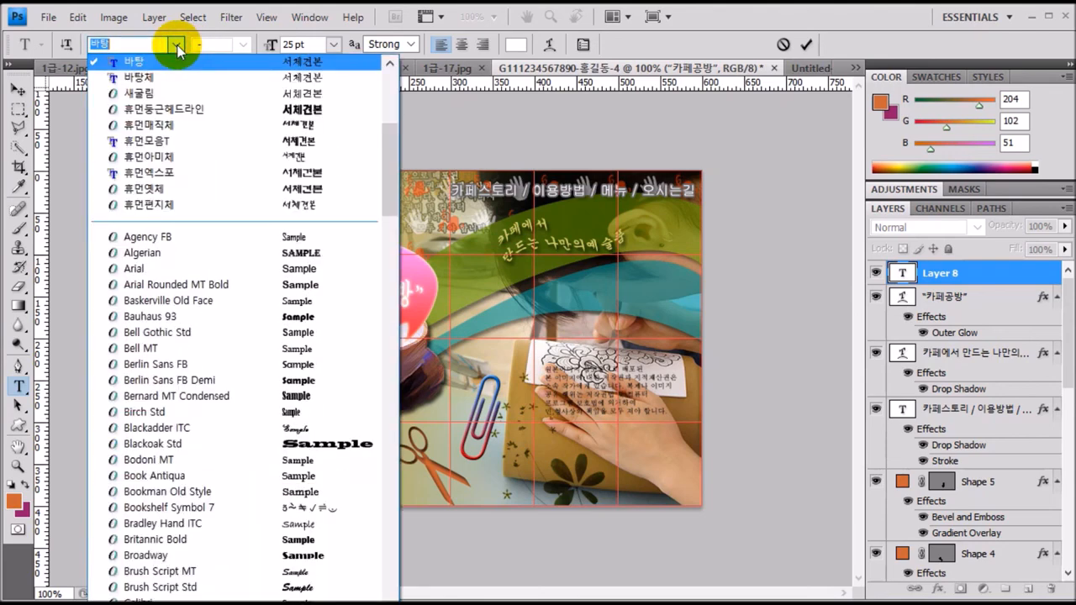
click(152, 268)
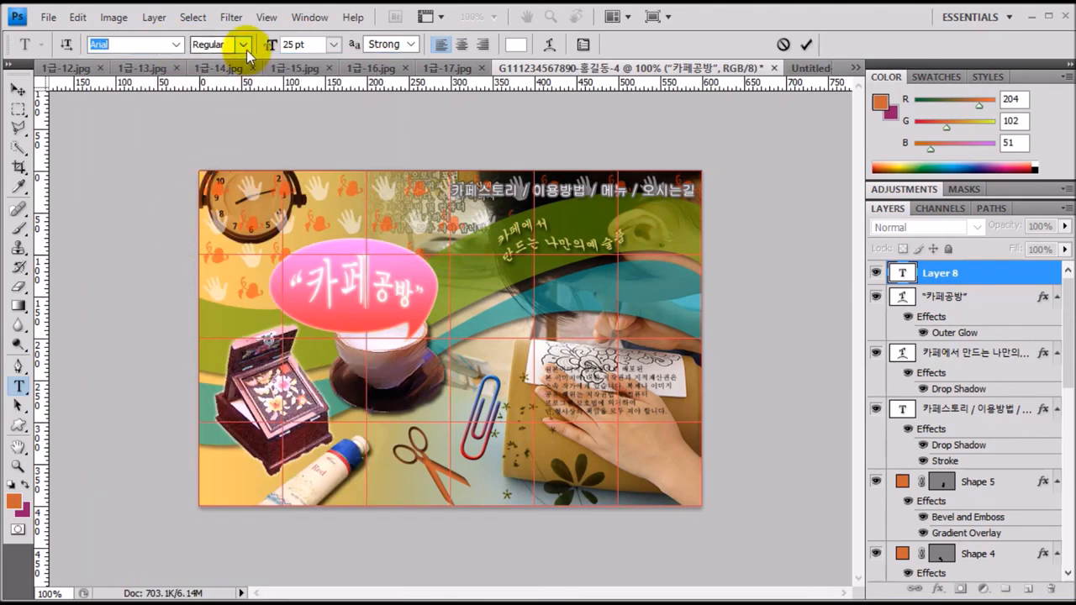
click(285, 43)
text(26)
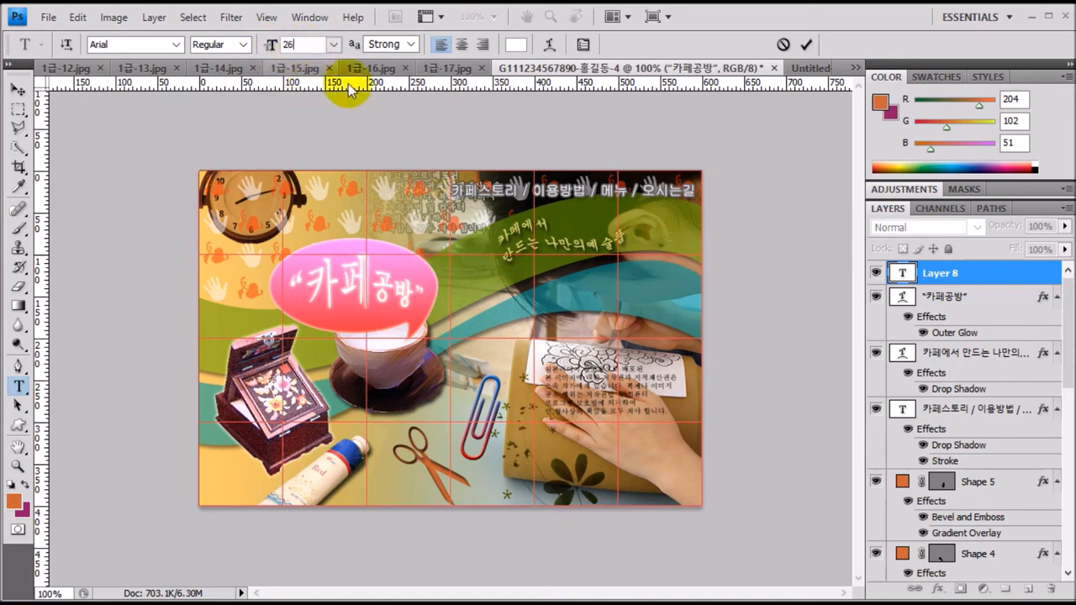
Step: Set the new text layer's color to #ffffff
click(521, 45)
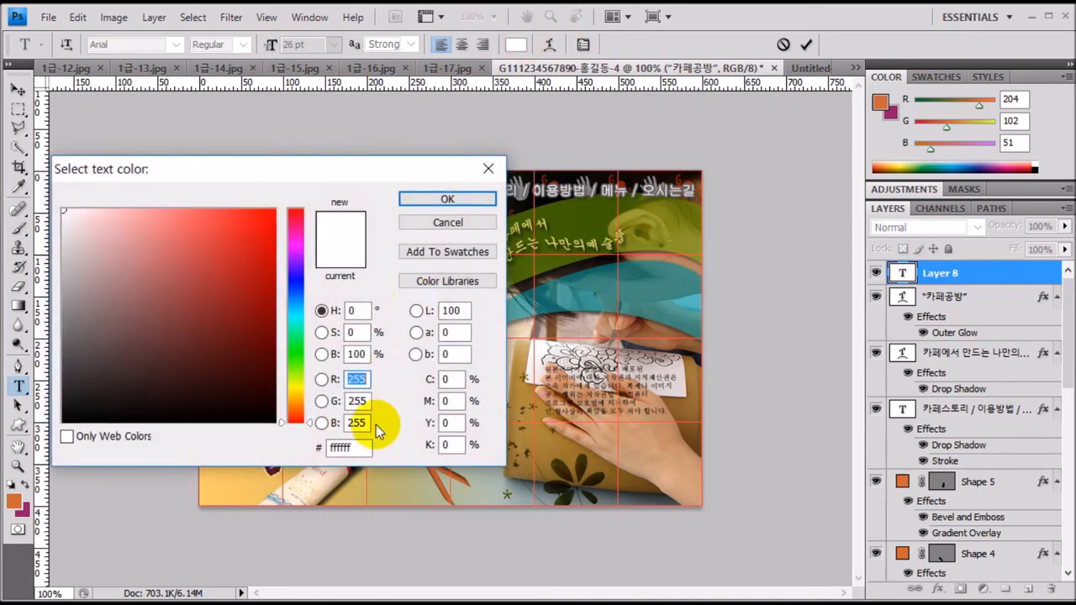
drag(367, 447, 291, 439)
key(BackSpace)
text(0)
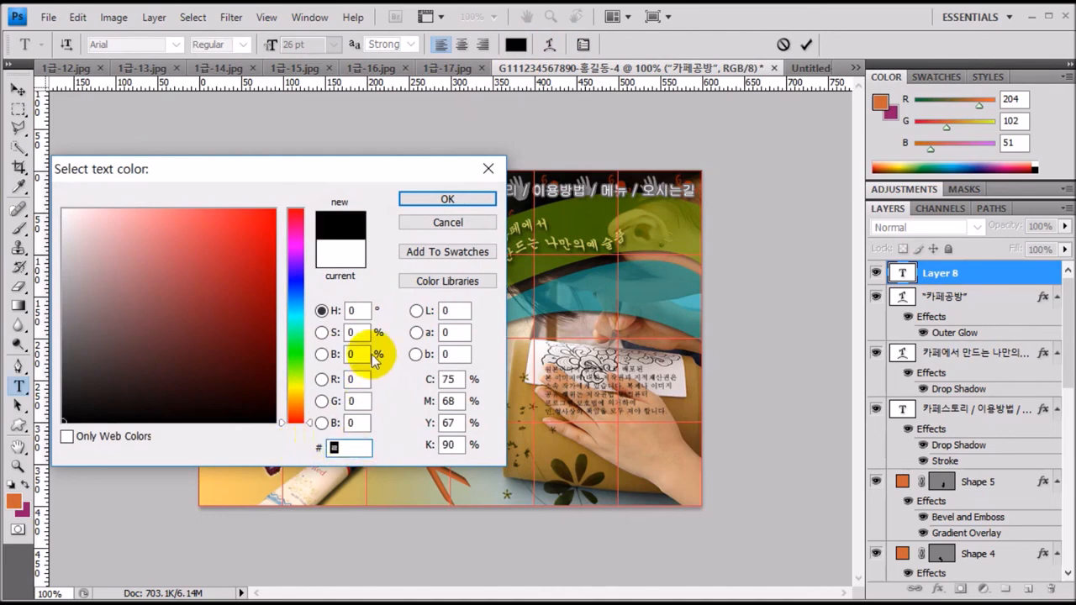
text(ffffff)
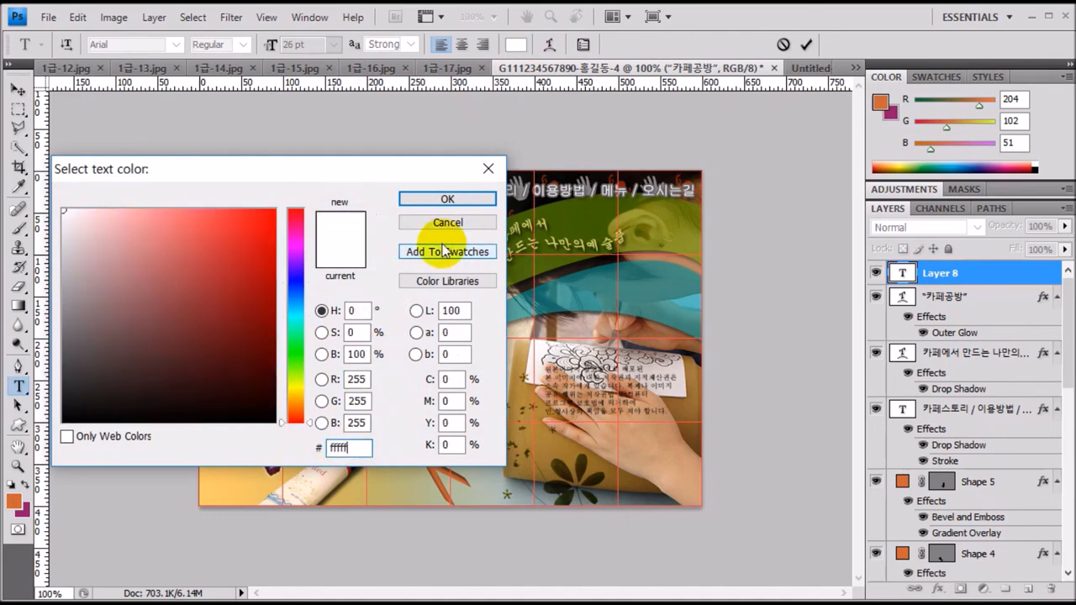
key(Return)
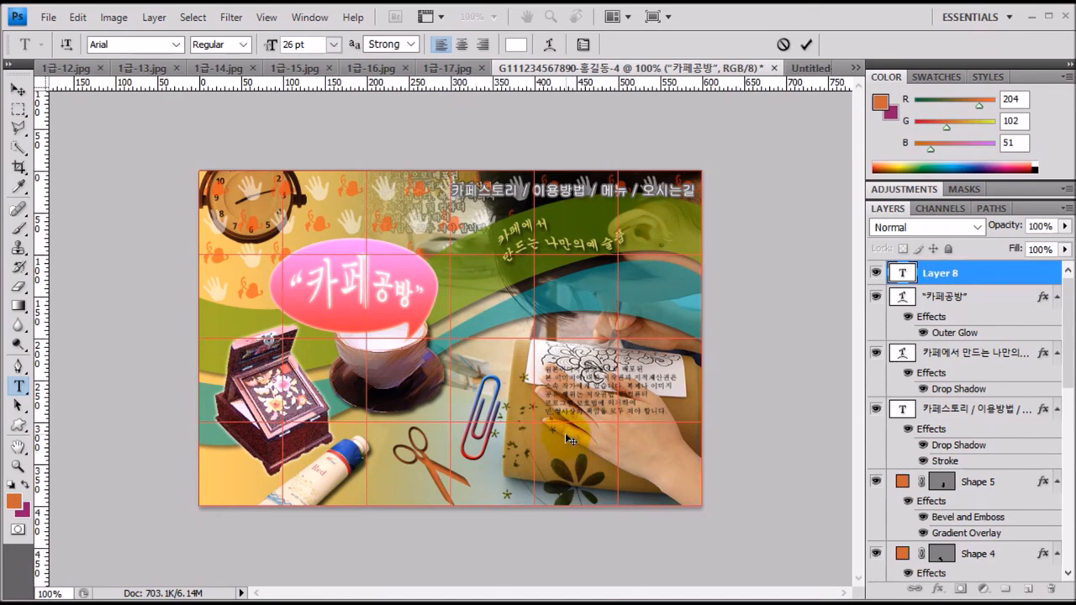
Step: Enter "HAND MADE" and "CAFE" on two lines and right-align the text
text(HAND MAD)
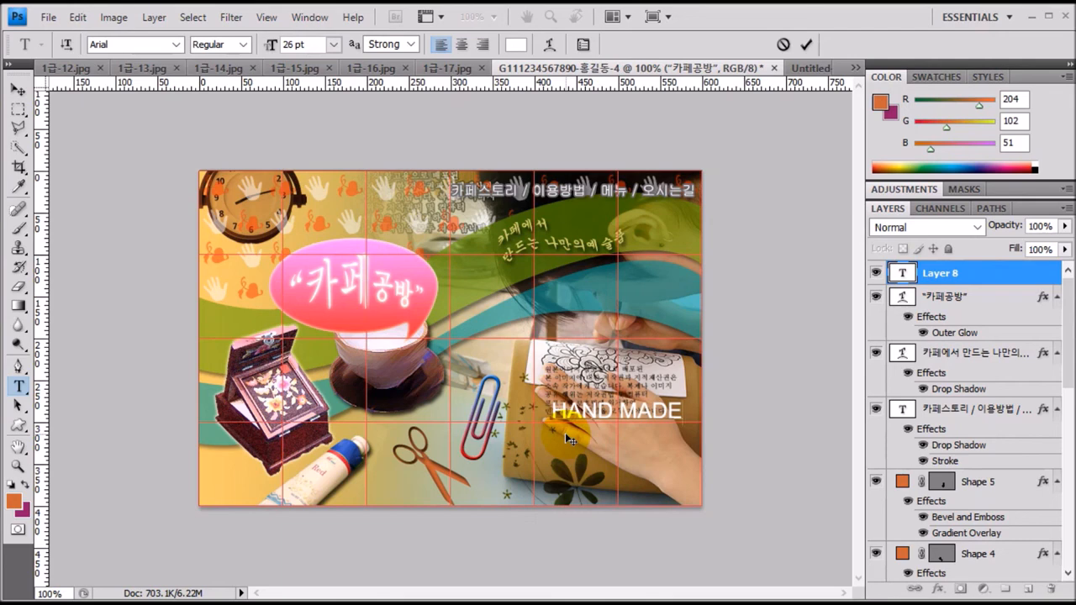
text(E)
key(Return)
text(CRAF)
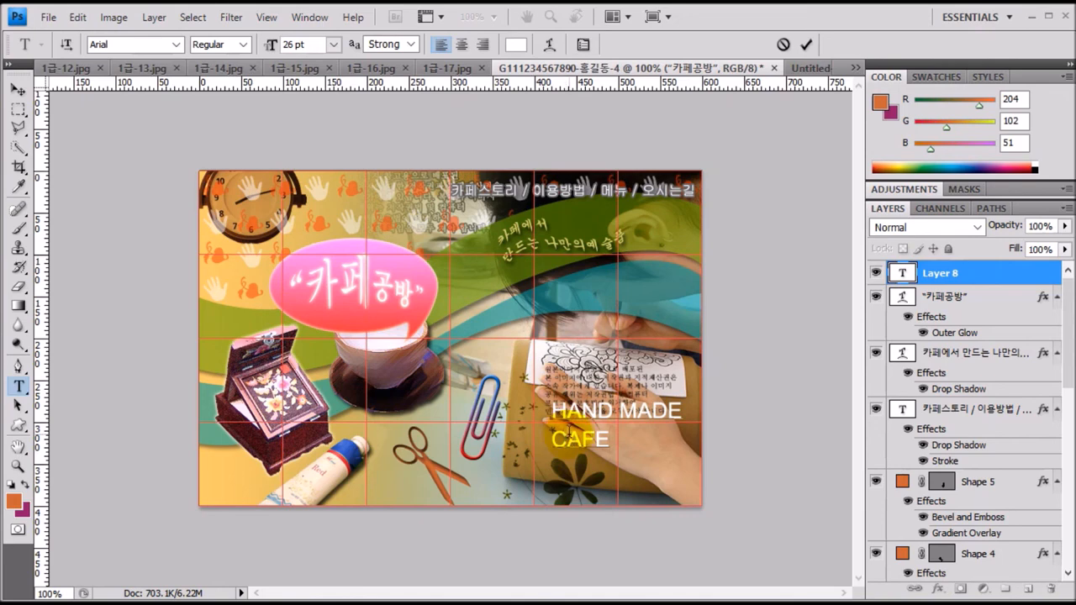
drag(551, 402, 622, 445)
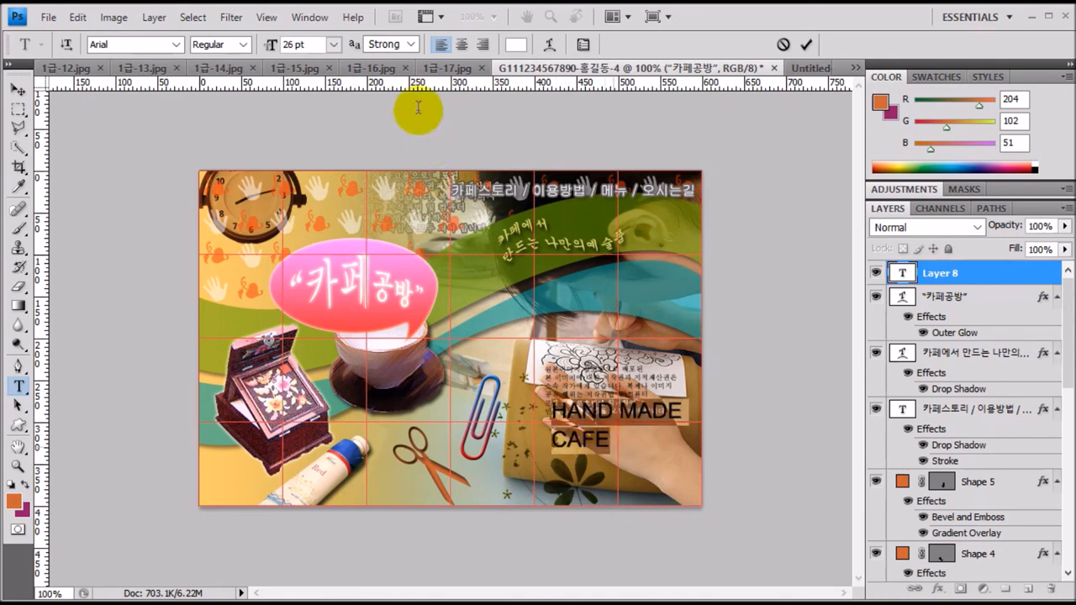
click(483, 44)
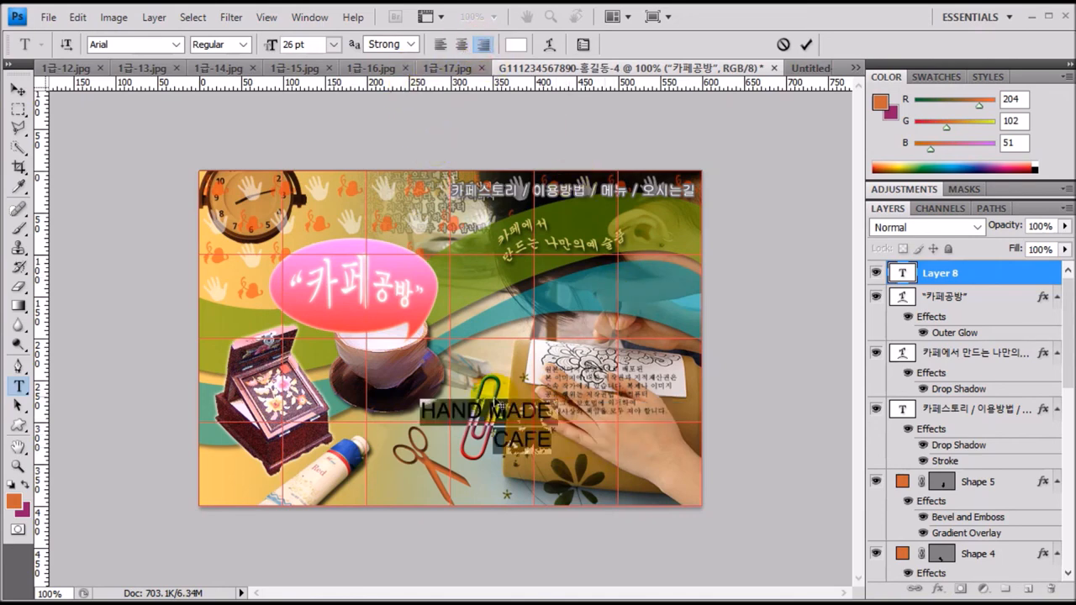
key(ctrl+Return)
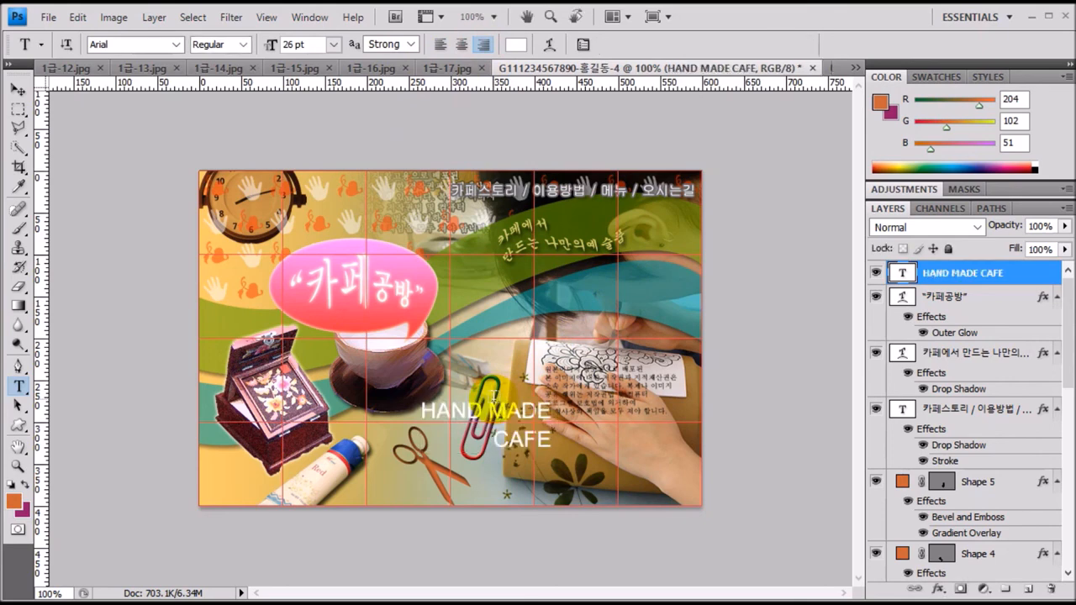
Step: Move the "HAND MADE CAFE" text onto the hand near the image's lower right corner and set its layer opacity to 50%
click(18, 89)
drag(501, 418, 637, 416)
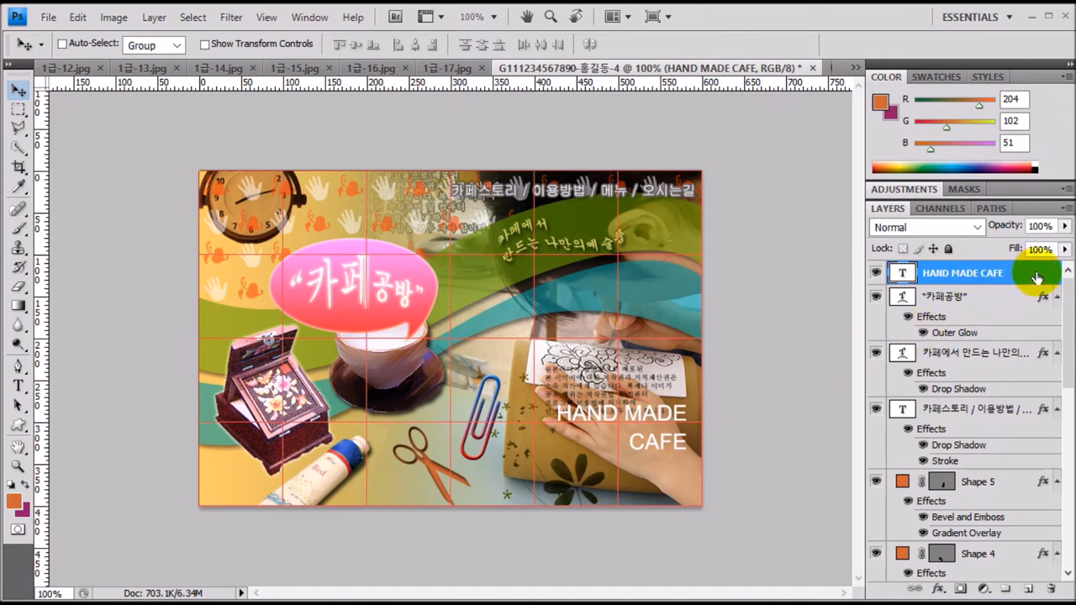
click(997, 229)
text(50)
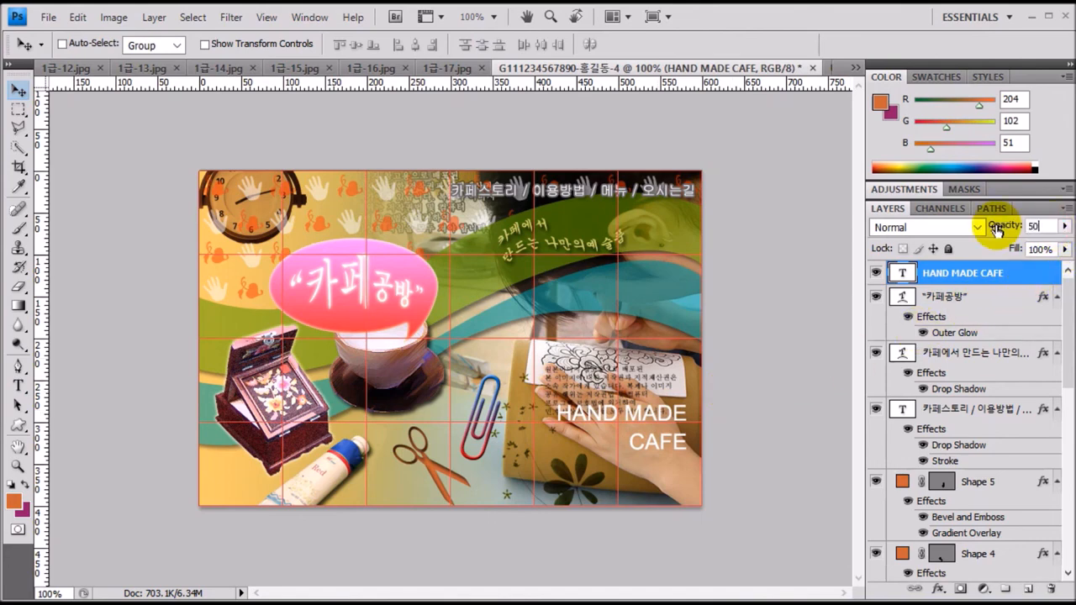